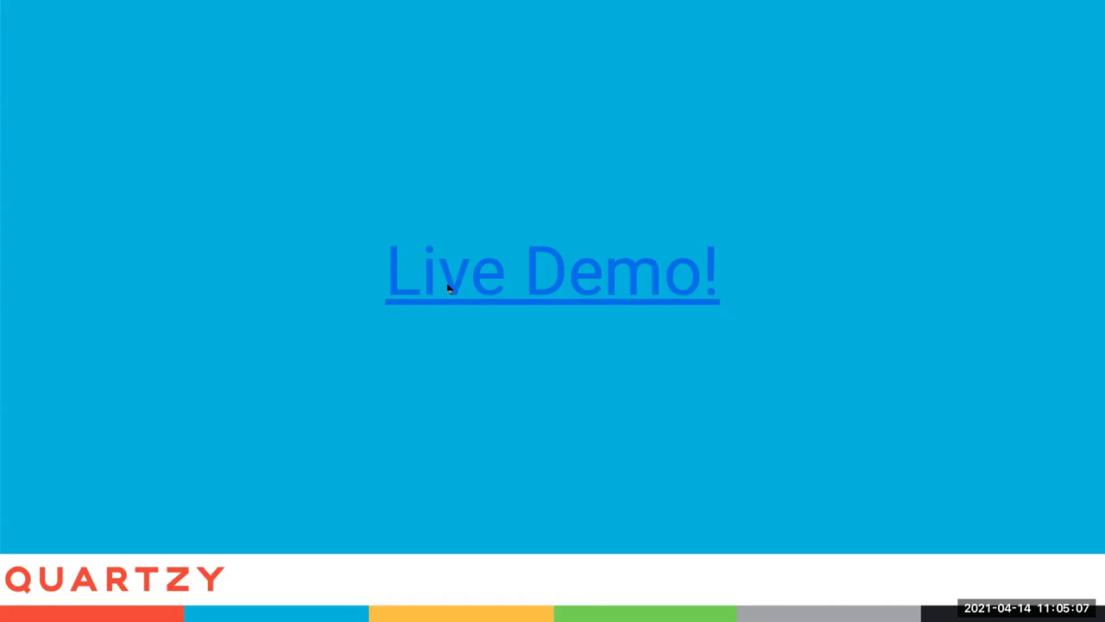
Follow the Live Demo! slide's link into the Quartzy web app
click(448, 288)
Inspect the Profile Settings fields, then go back to the Quartzy Demo Lab Requests list
click(515, 212)
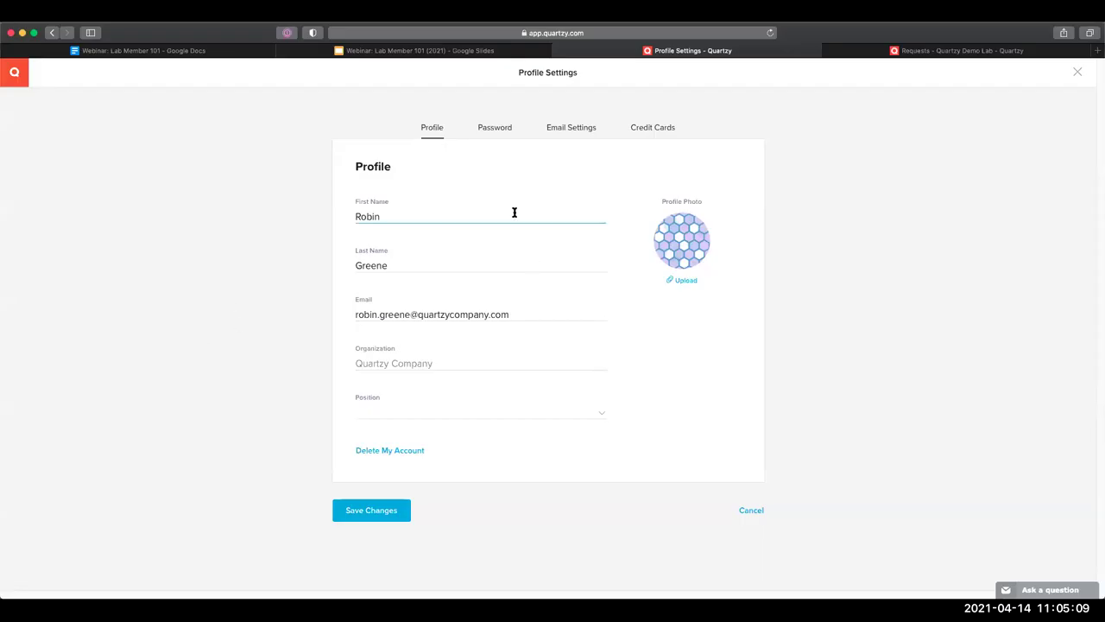
click(370, 252)
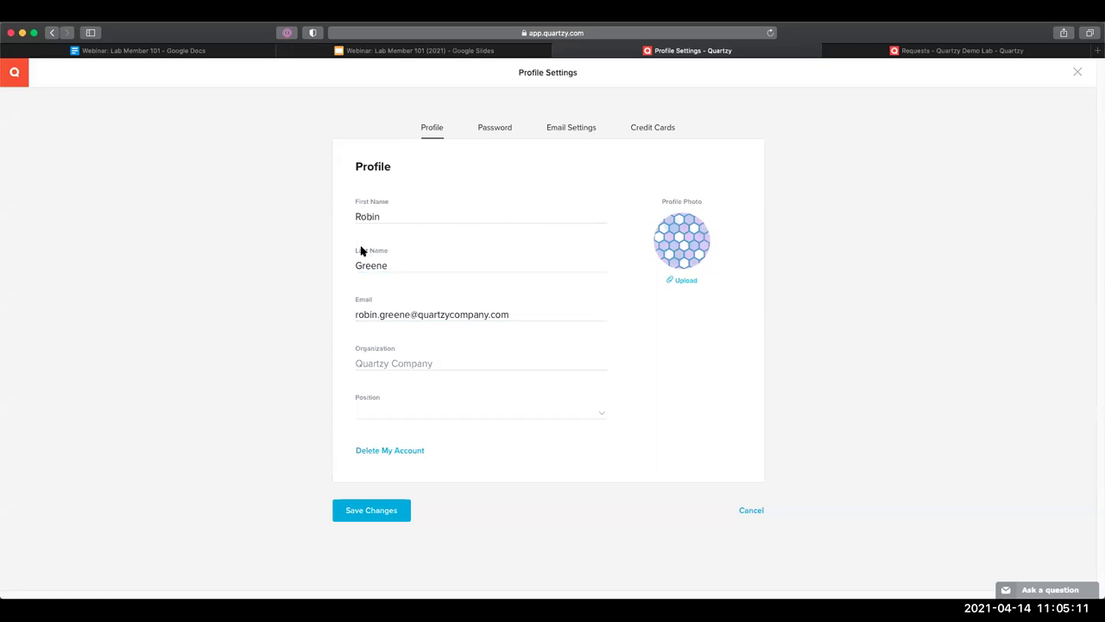
double_click(371, 173)
click(375, 189)
click(51, 33)
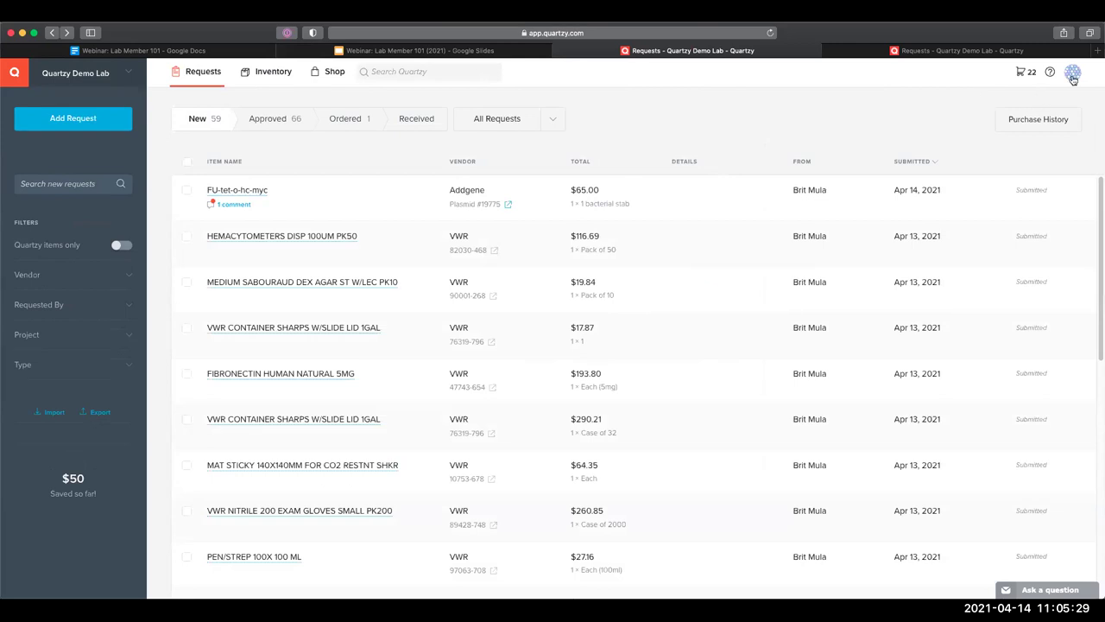
click(1071, 76)
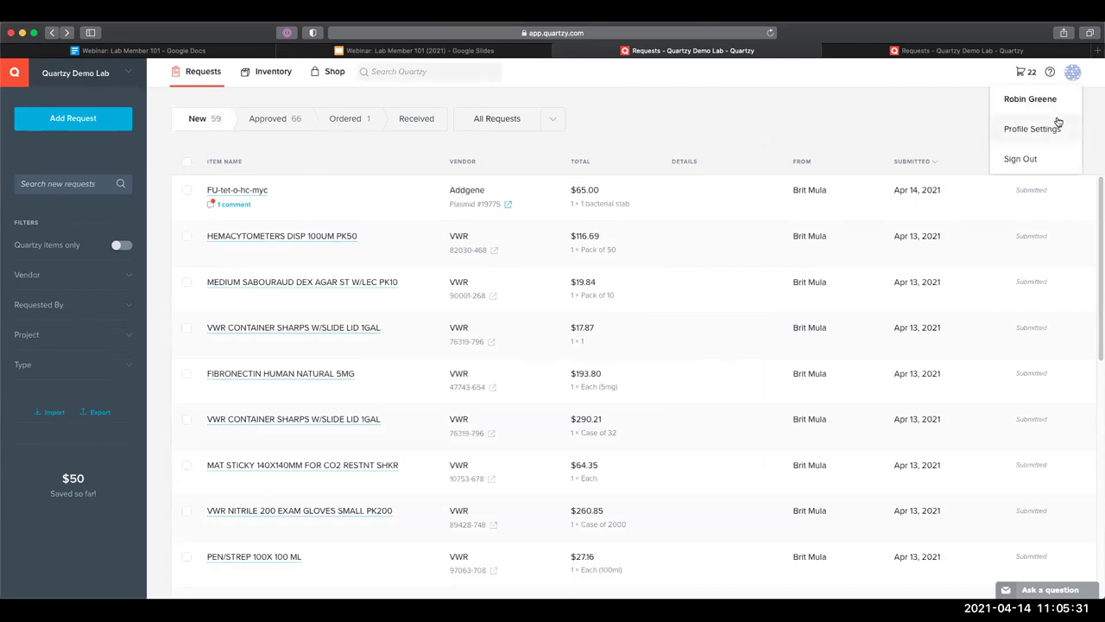
click(1058, 123)
click(582, 129)
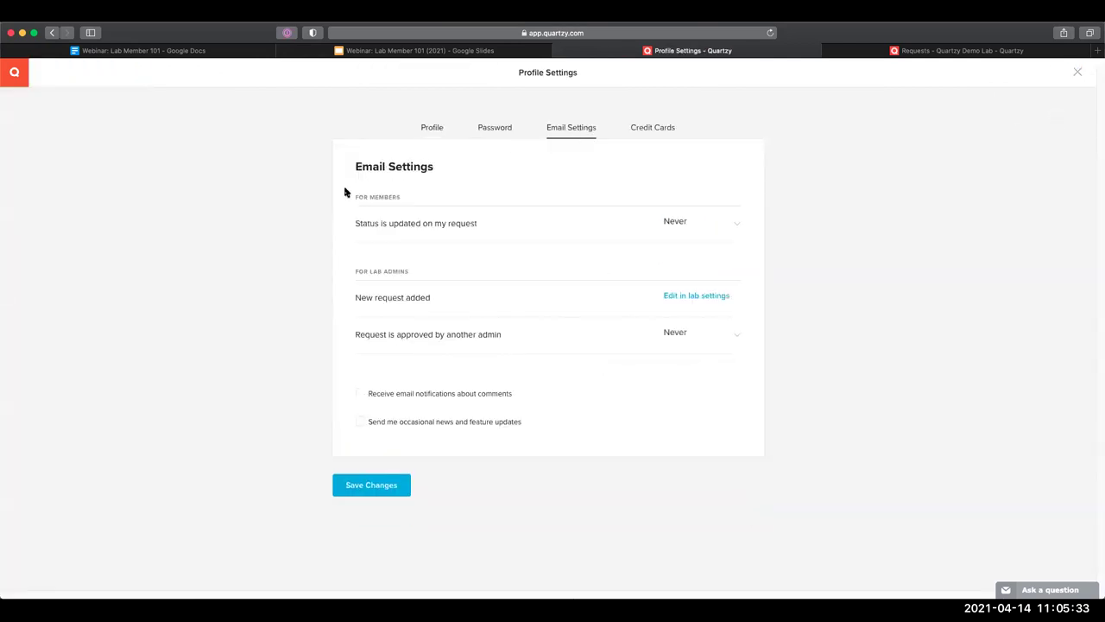
click(51, 33)
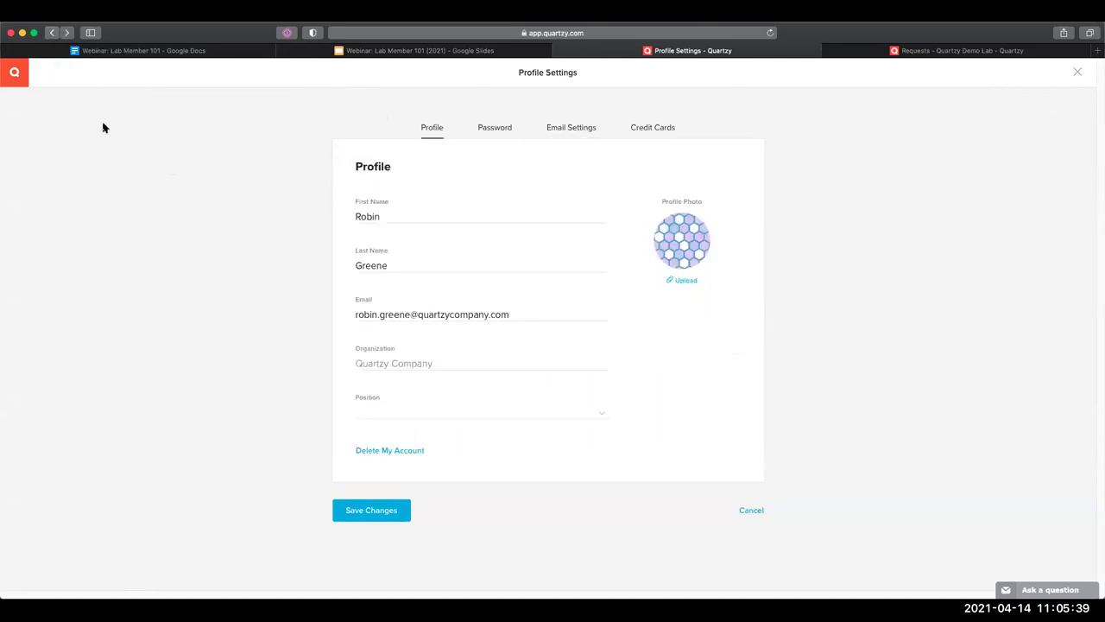
click(14, 77)
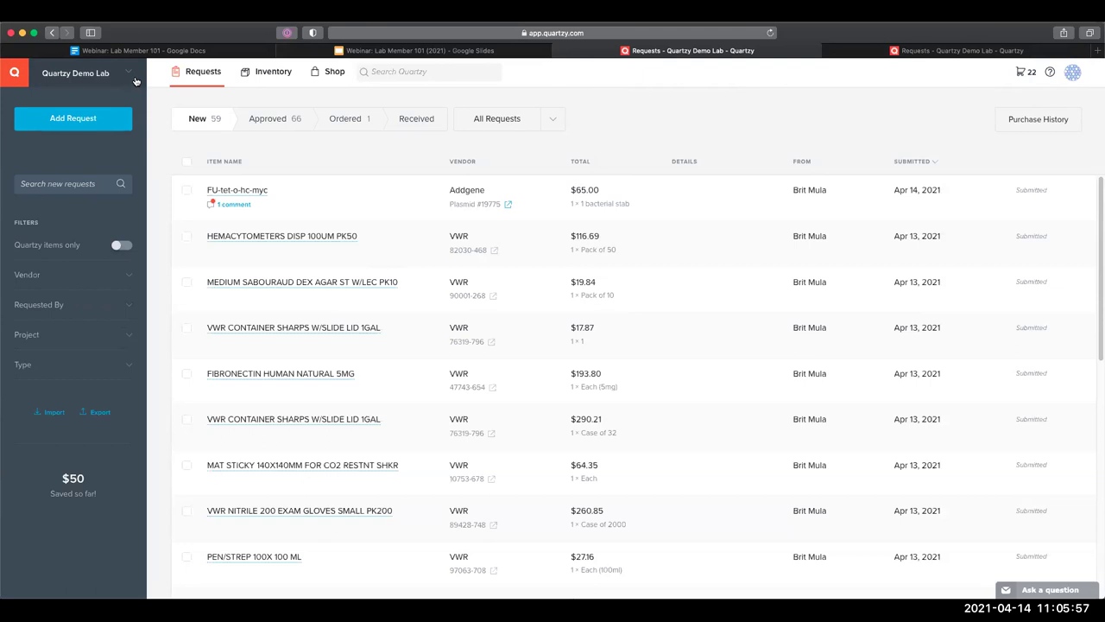
Keep Quartzy Demo Lab selected in the lab switcher and open its Inventory list
click(134, 78)
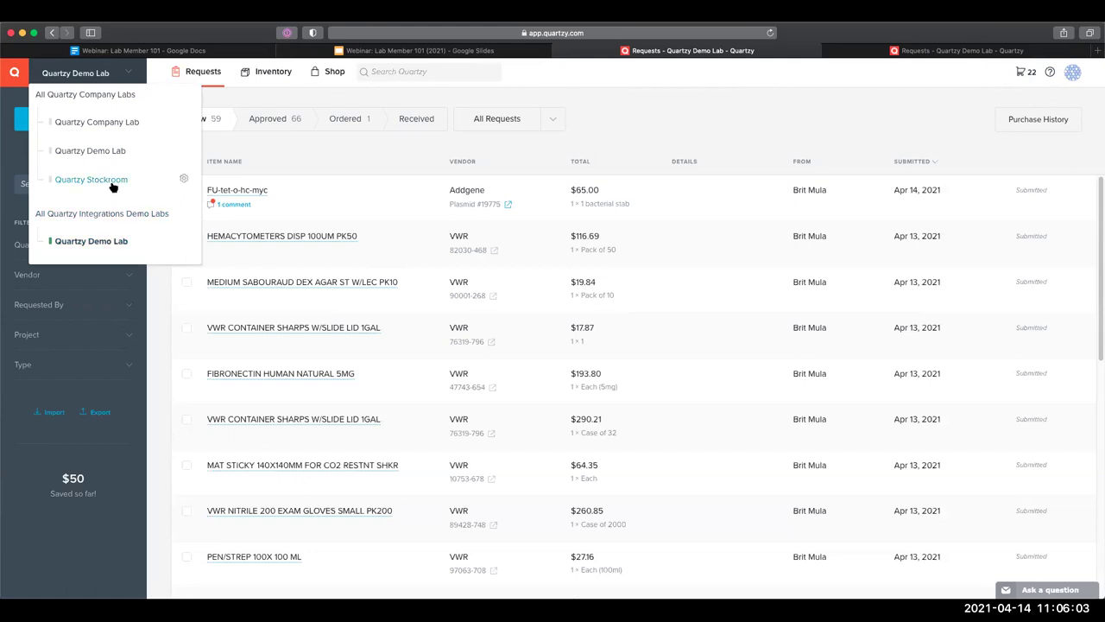
click(104, 241)
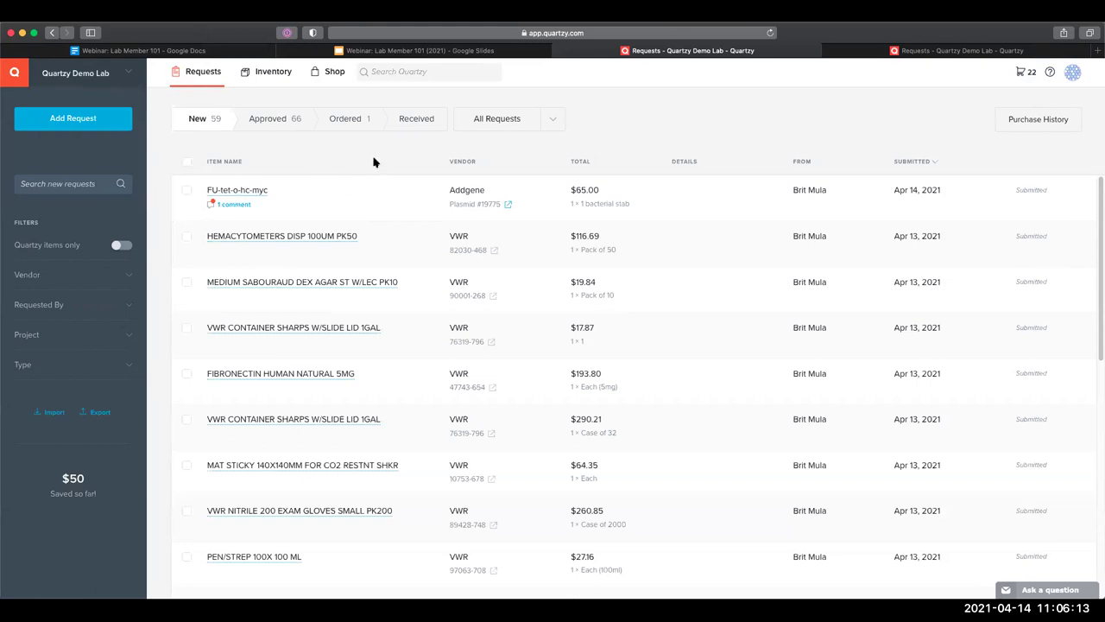
click(257, 84)
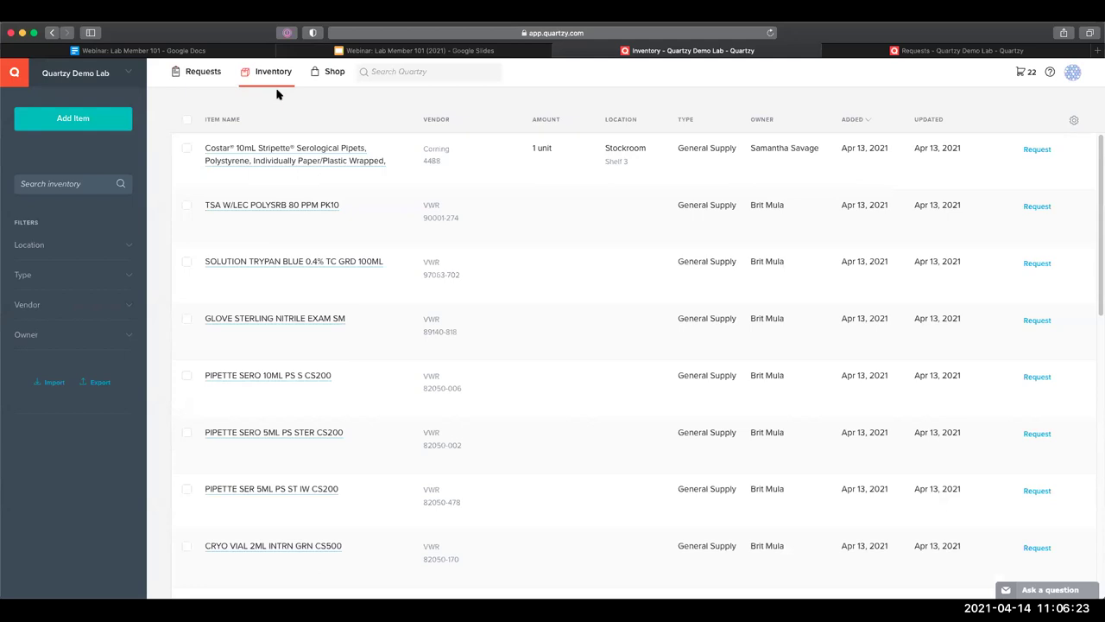
Visit the Shop, preview its item search with previous searches, then return to Requests
click(324, 88)
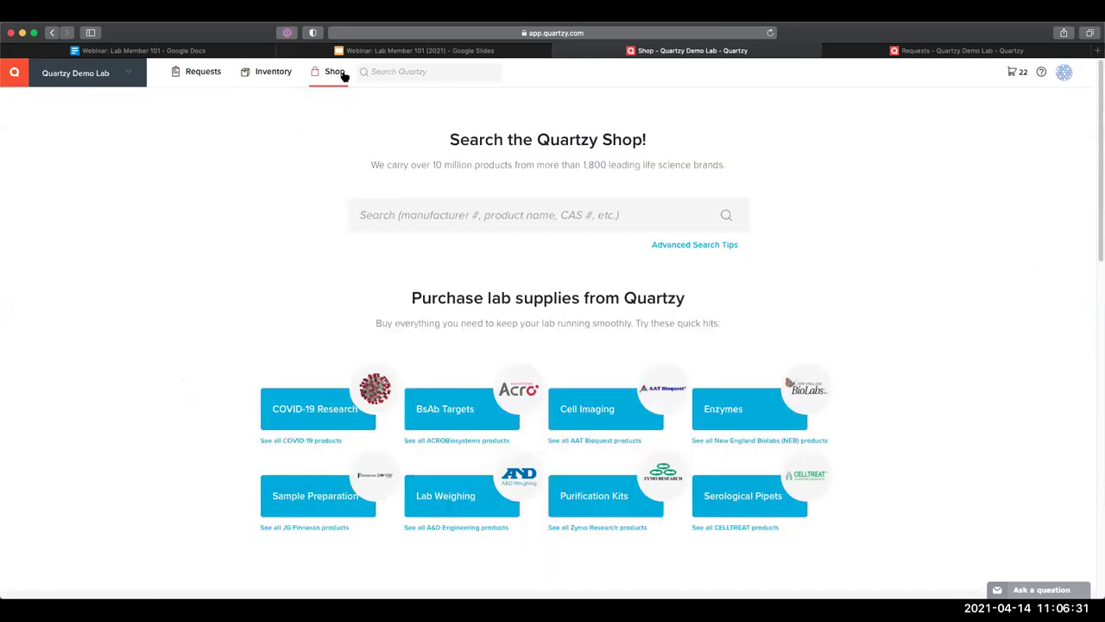
click(375, 76)
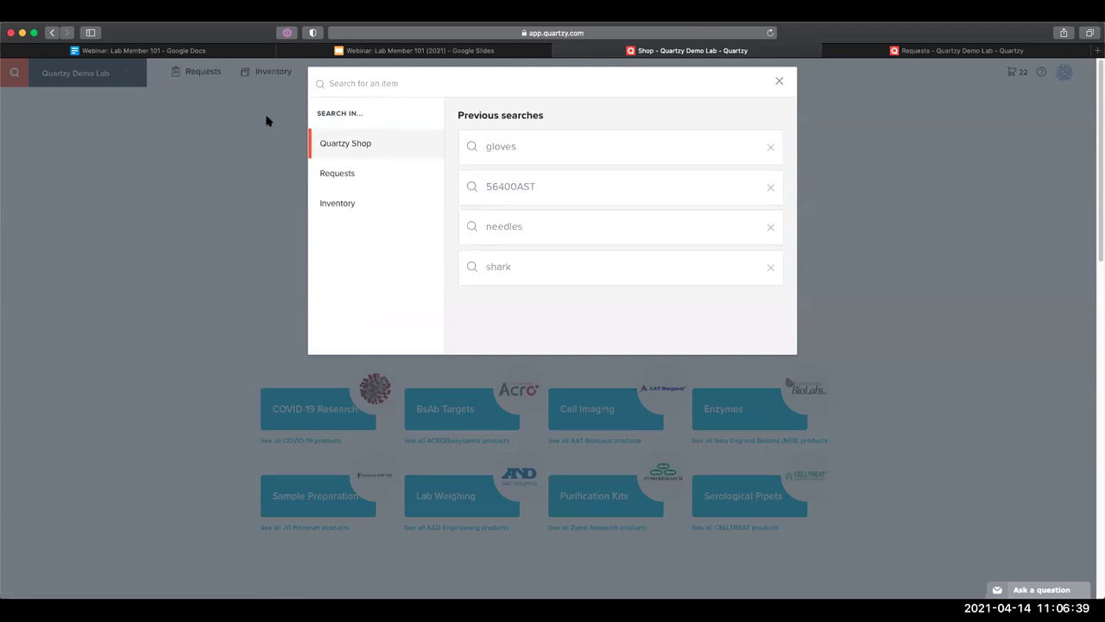
click(89, 87)
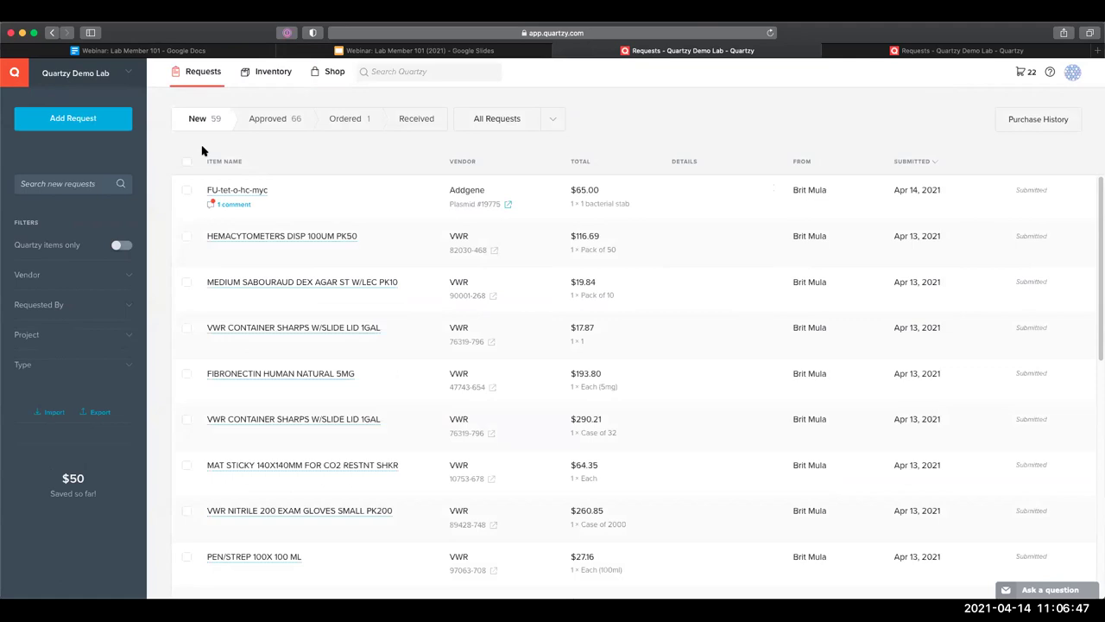
Open Quartzy Demo Lab's management settings from the lab list and scroll through its 18 members
click(135, 79)
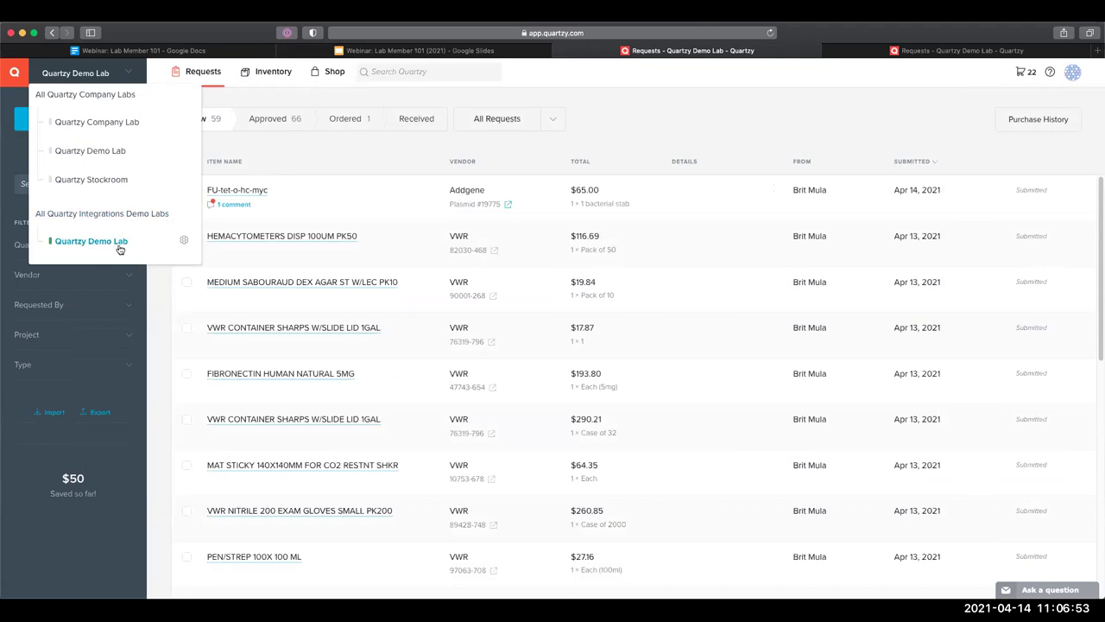
mouse_move(182, 245)
click(183, 243)
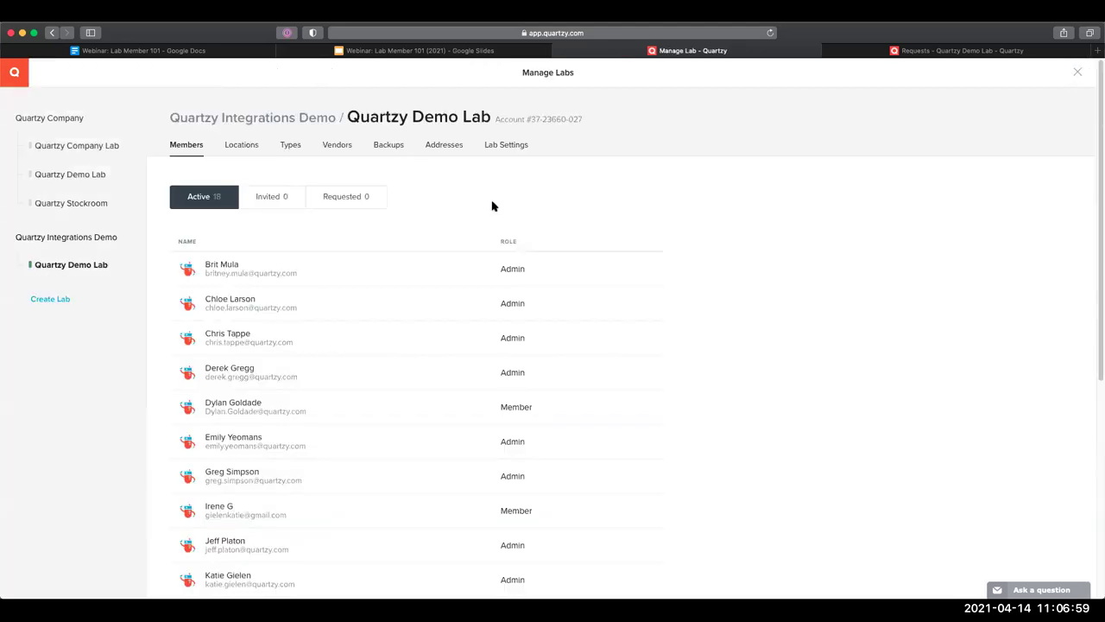
scroll(396, 238, down, 1)
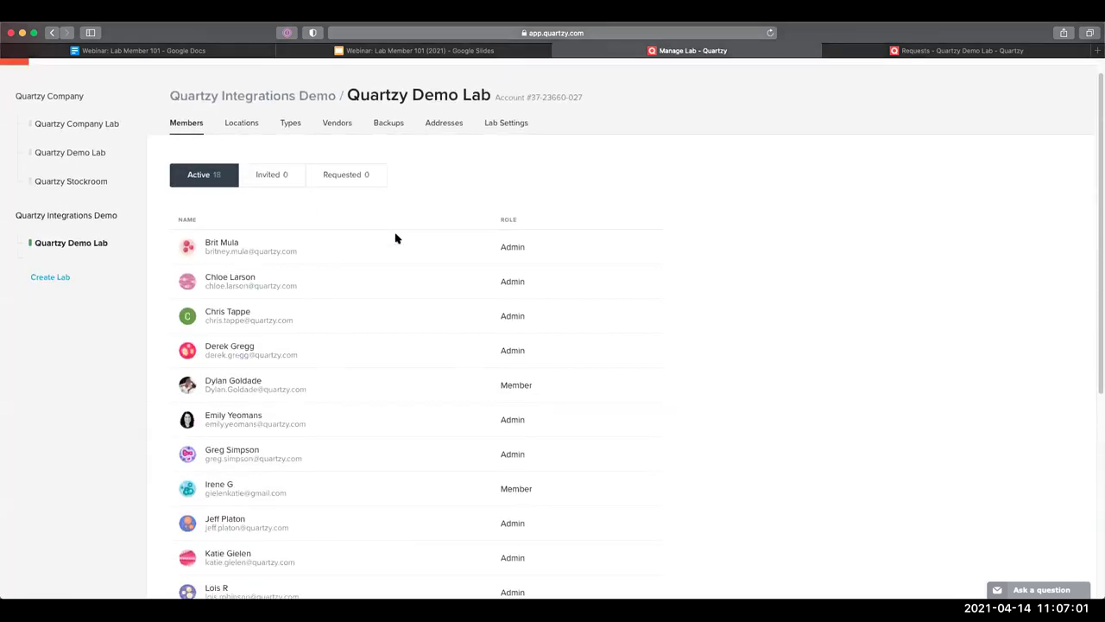
scroll(526, 261, down, 3)
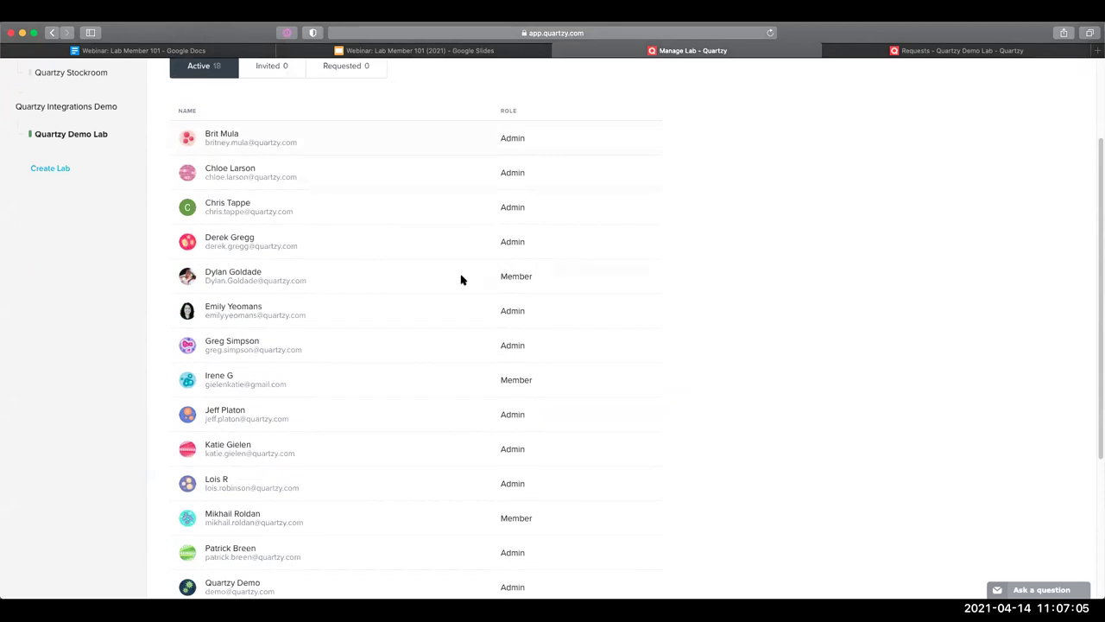
scroll(461, 294, down, 5)
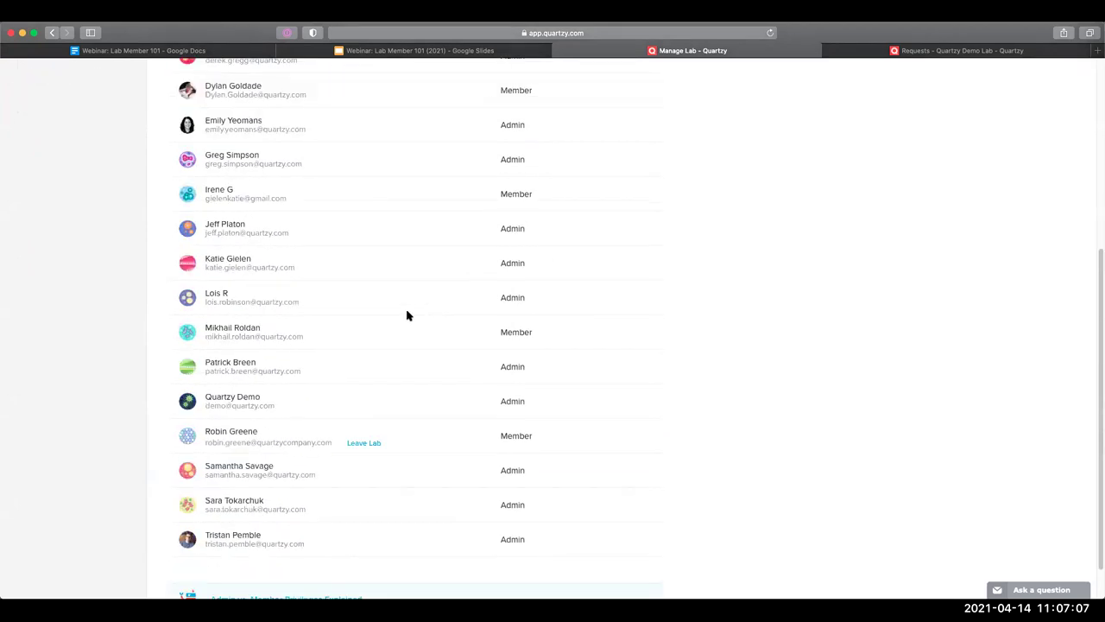
scroll(410, 308, up, 9)
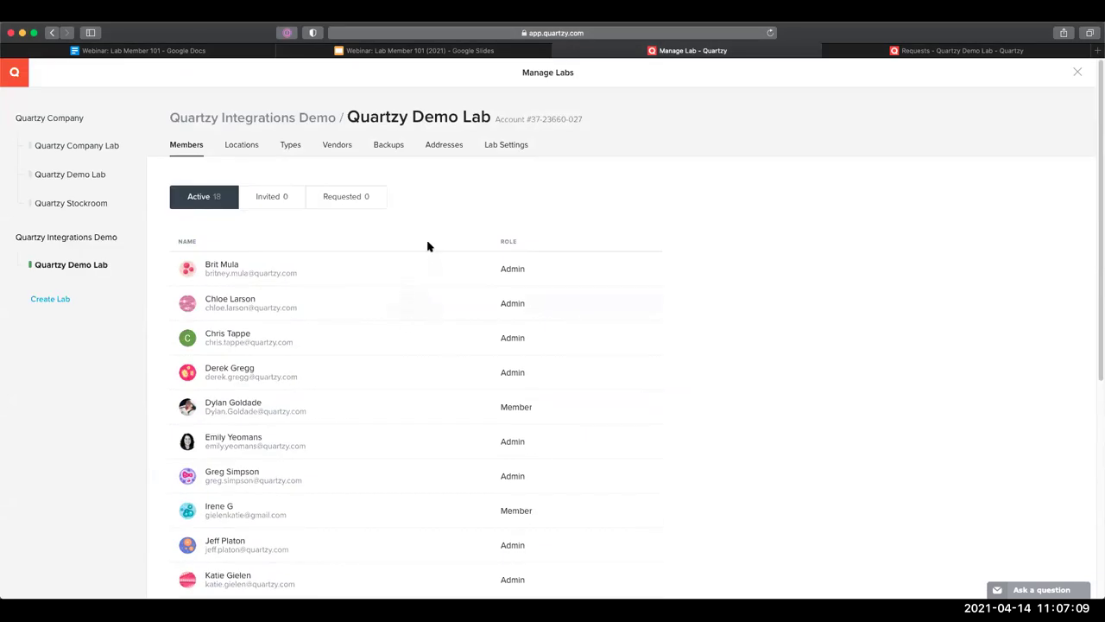
Review the lab's spend tracking, approval, notification, payment and currency settings, then its saved addresses
click(505, 152)
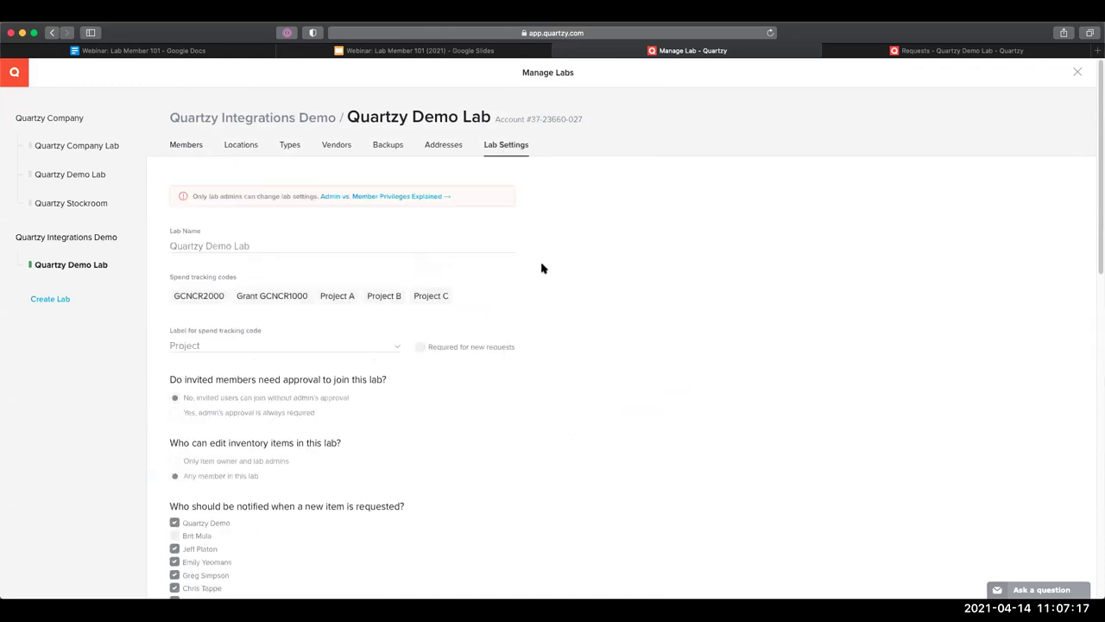
scroll(434, 317, down, 2)
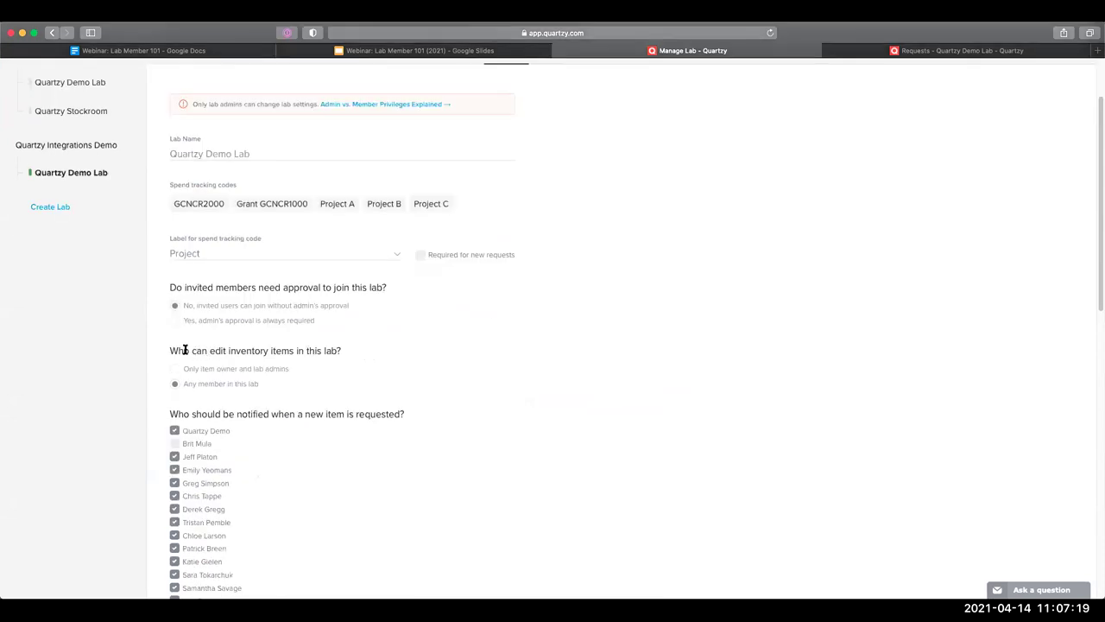
drag(343, 345, 343, 351)
click(429, 346)
scroll(432, 353, down, 2)
scroll(173, 320, down, 6)
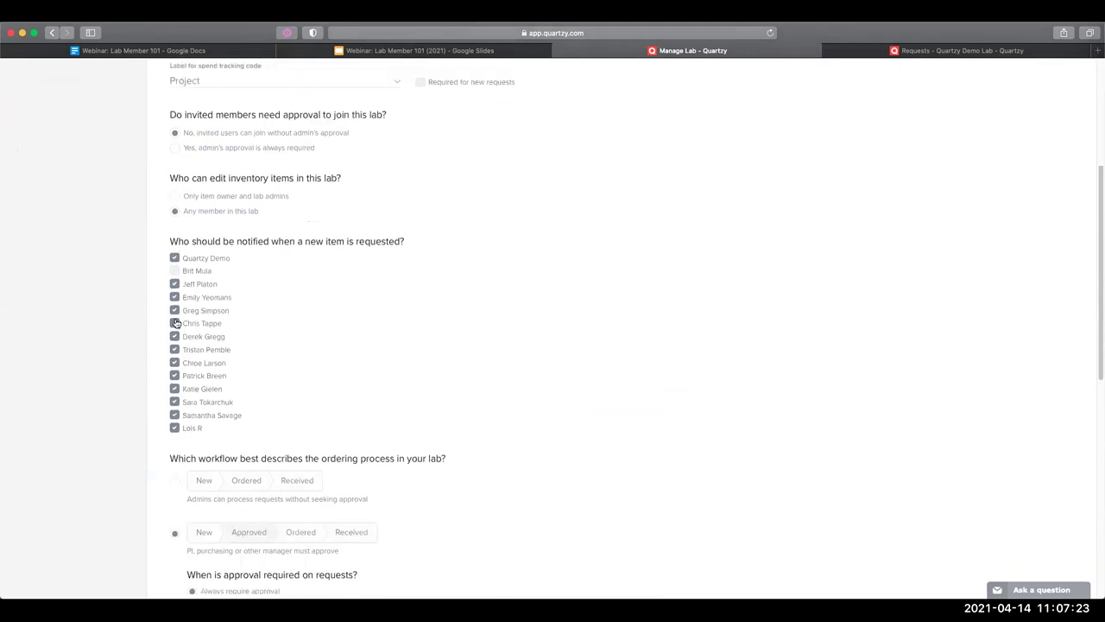
scroll(173, 302, down, 3)
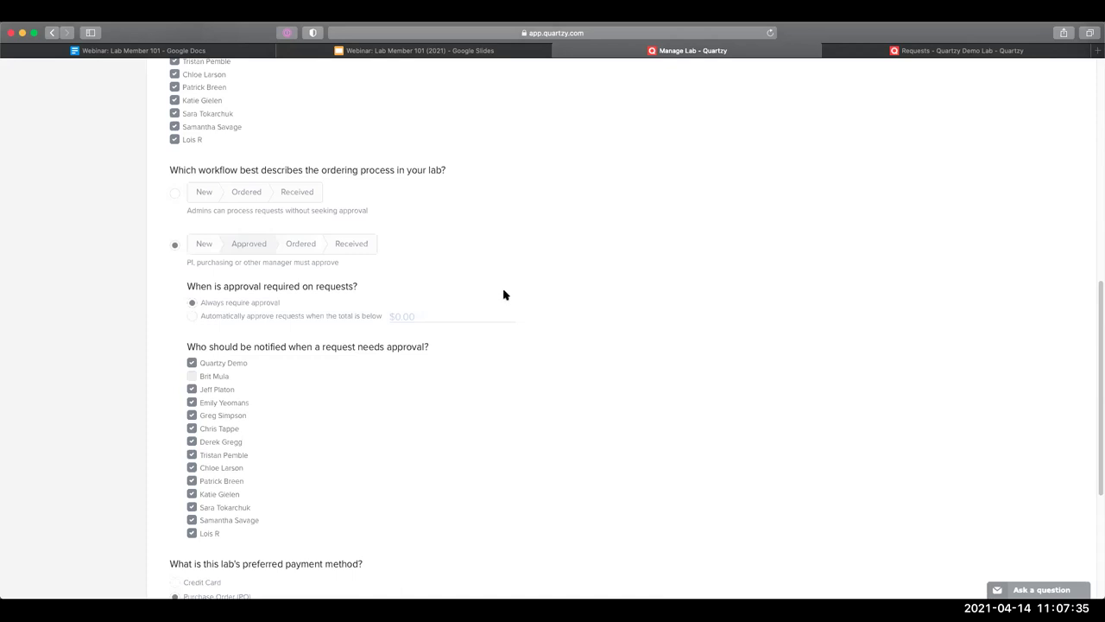
scroll(502, 291, down, 5)
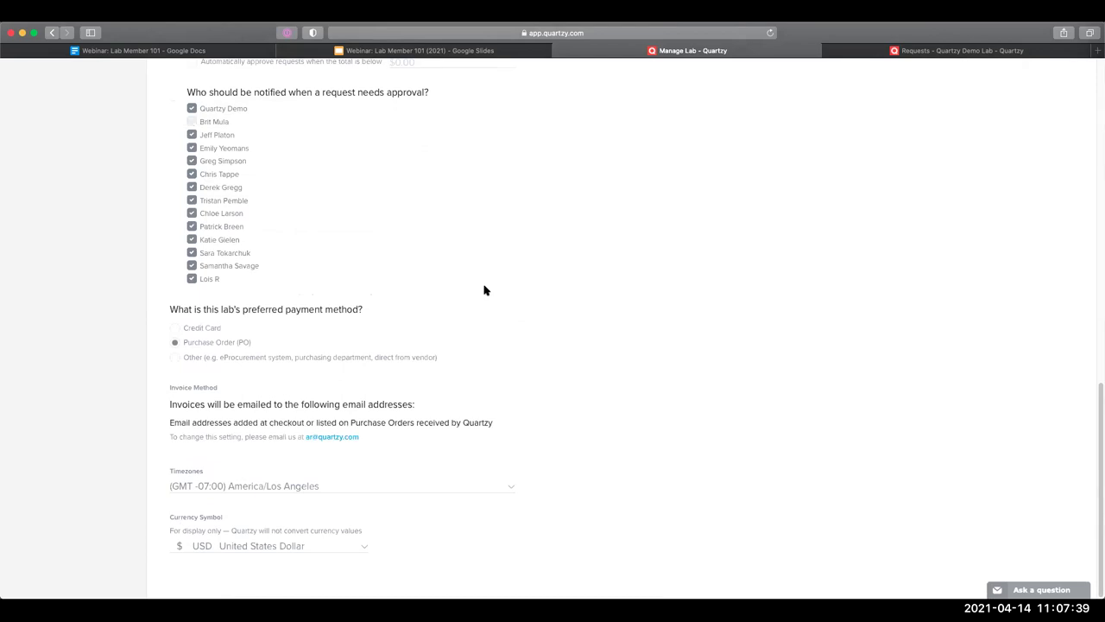
scroll(485, 291, up, 5)
scroll(331, 255, up, 6)
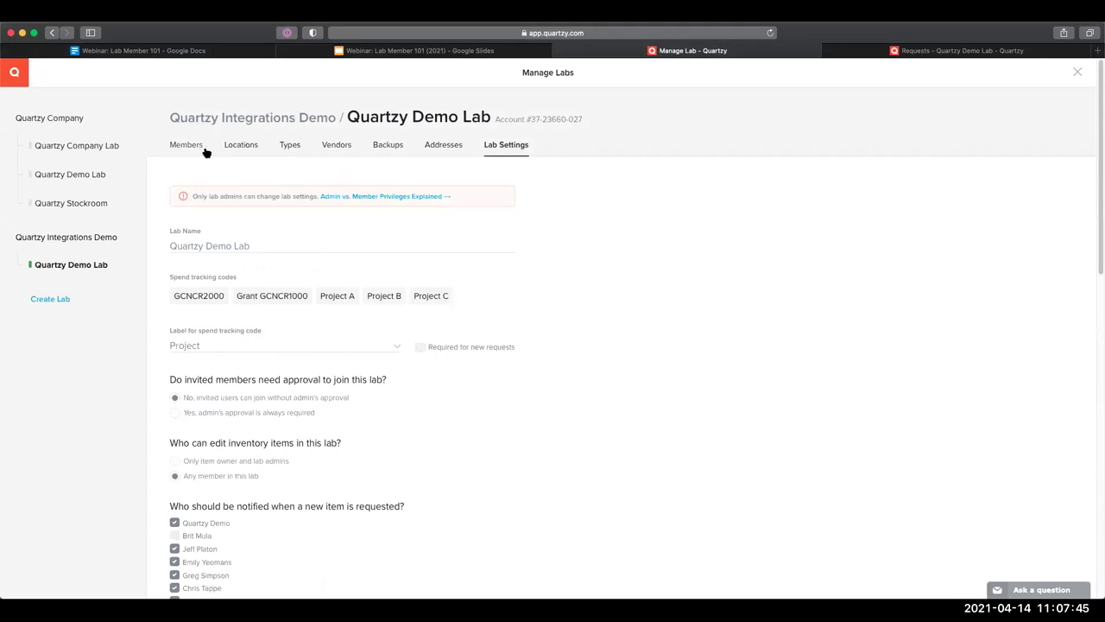
click(436, 147)
Look through the Backups, Vendors, Types and Locations settings, then return to the Requests list
click(393, 150)
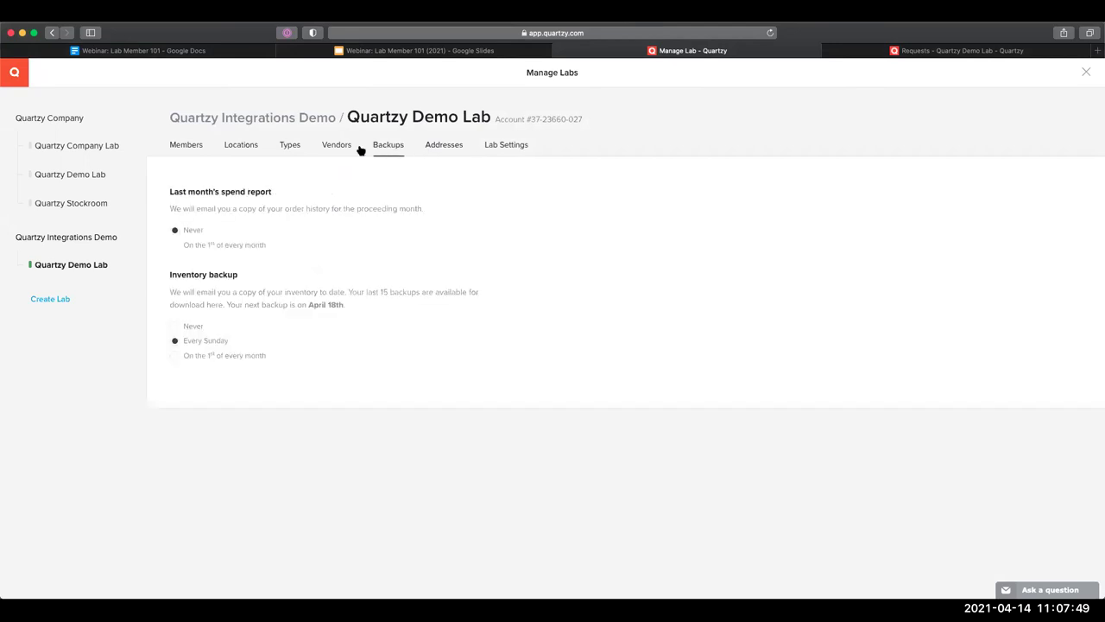
click(343, 149)
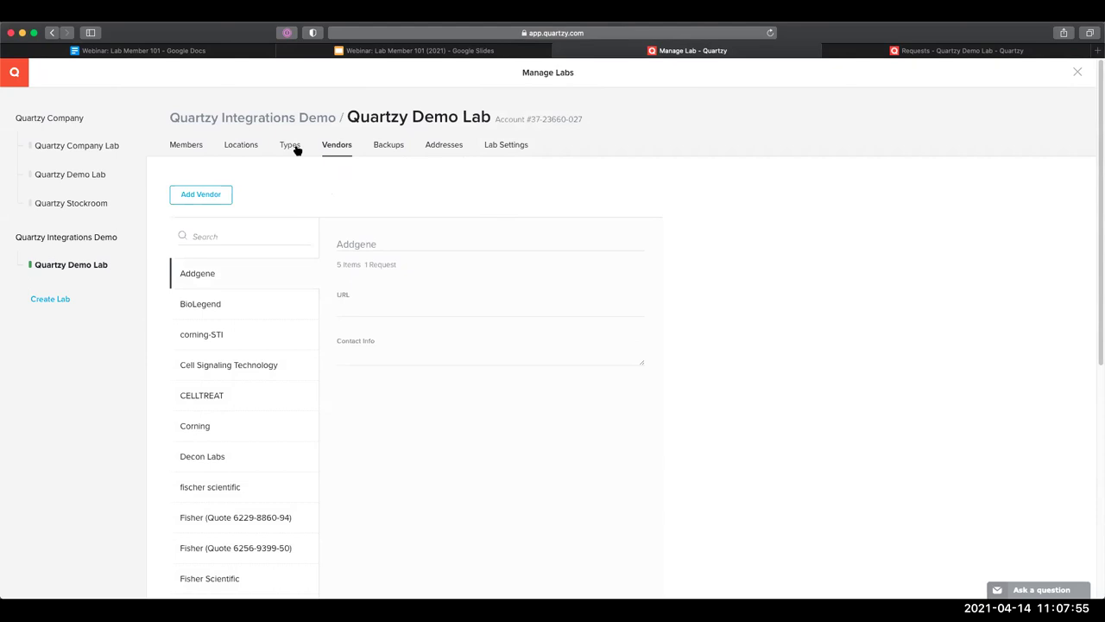
click(295, 149)
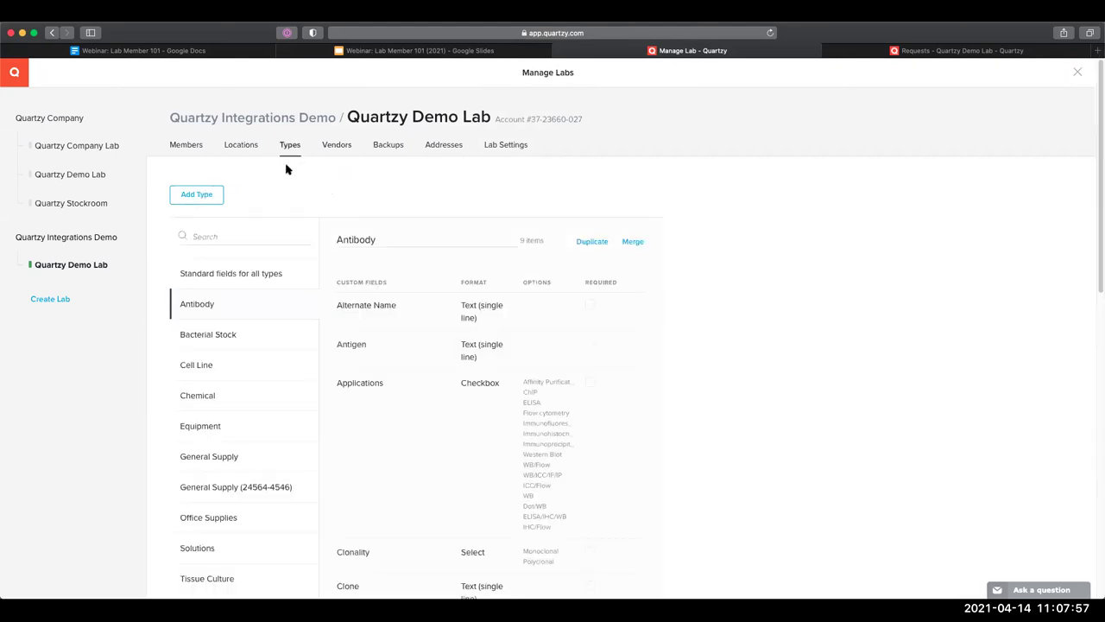
click(245, 148)
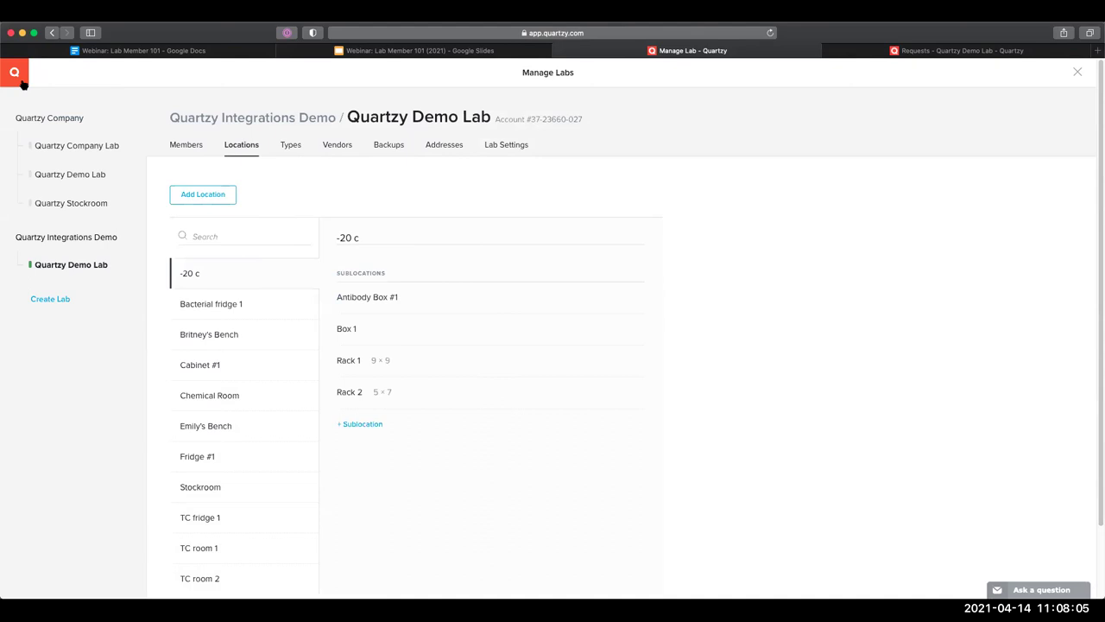
click(17, 64)
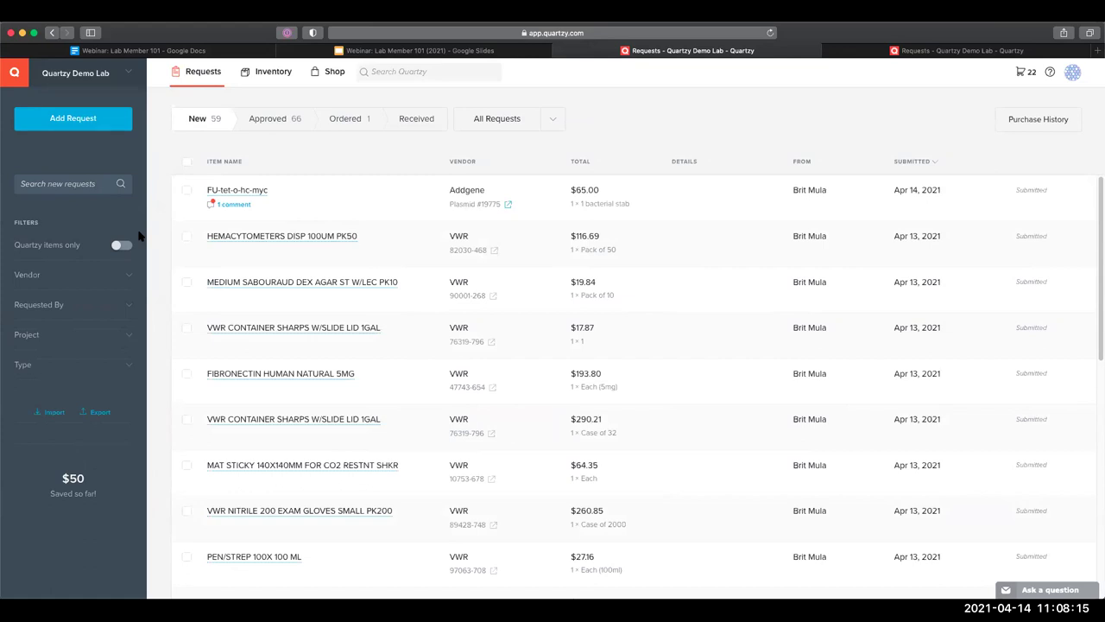
Preview the Vendor, Requested By, Project and Type filter choices in the requests sidebar
click(126, 273)
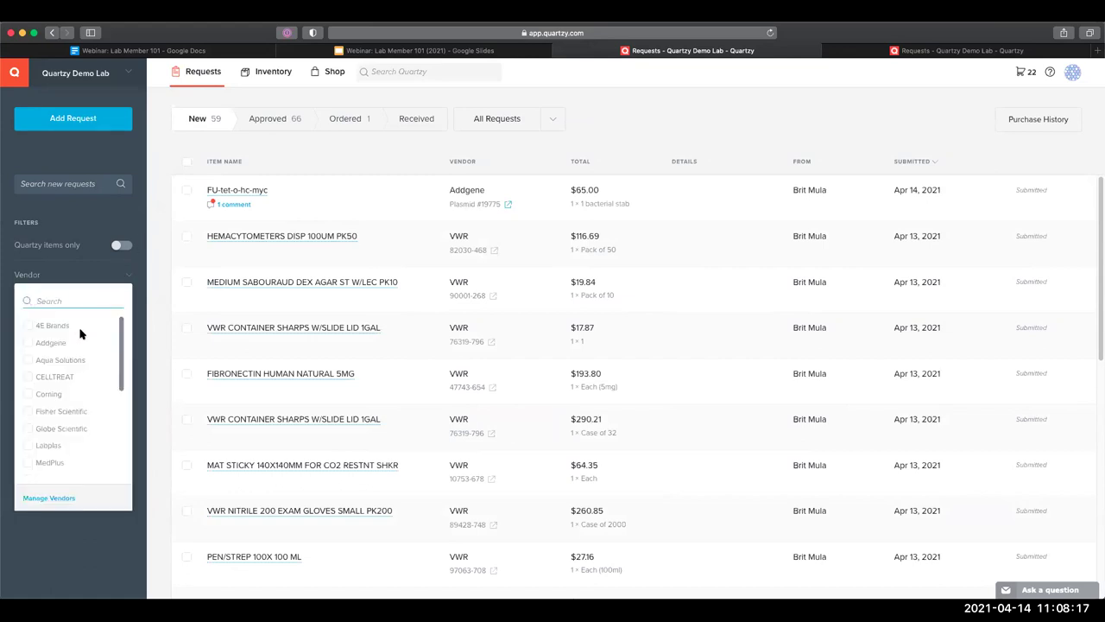
click(140, 357)
click(127, 305)
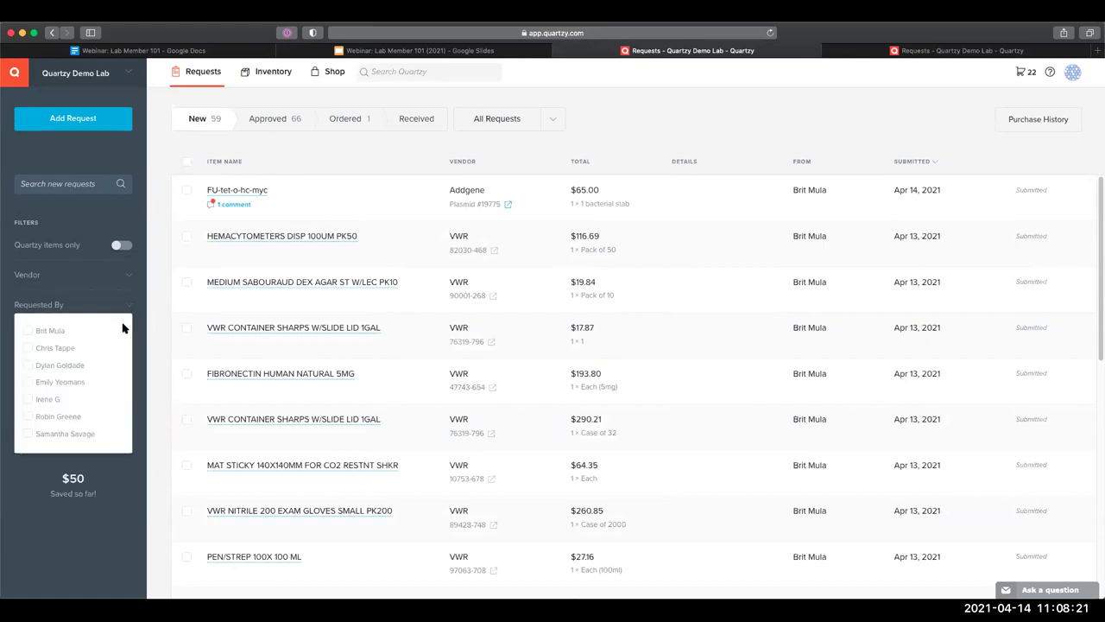
click(140, 349)
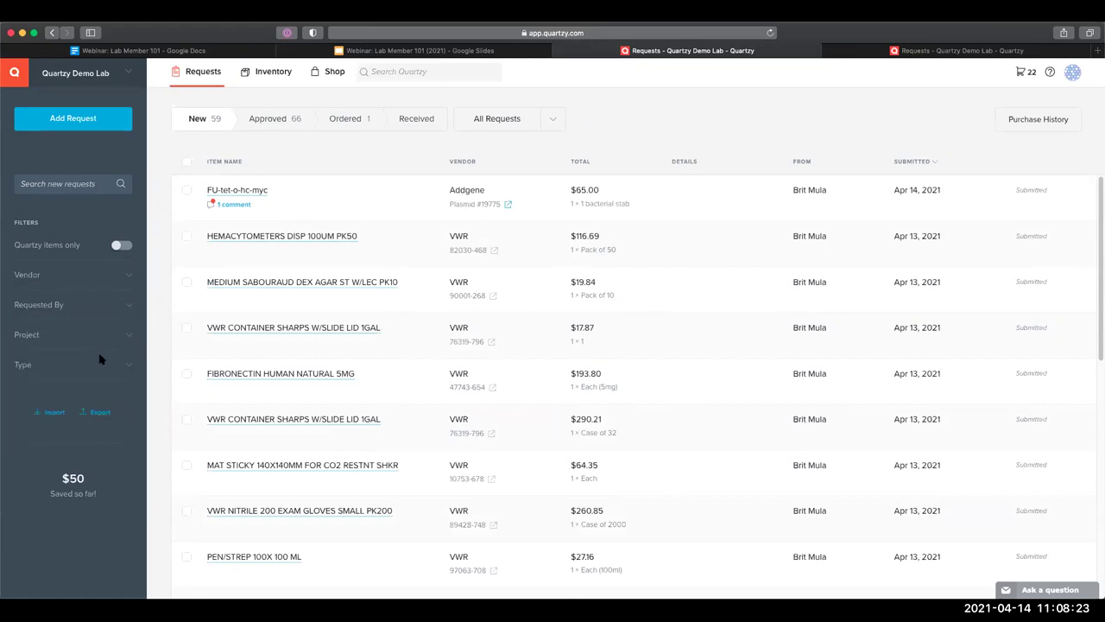
click(86, 337)
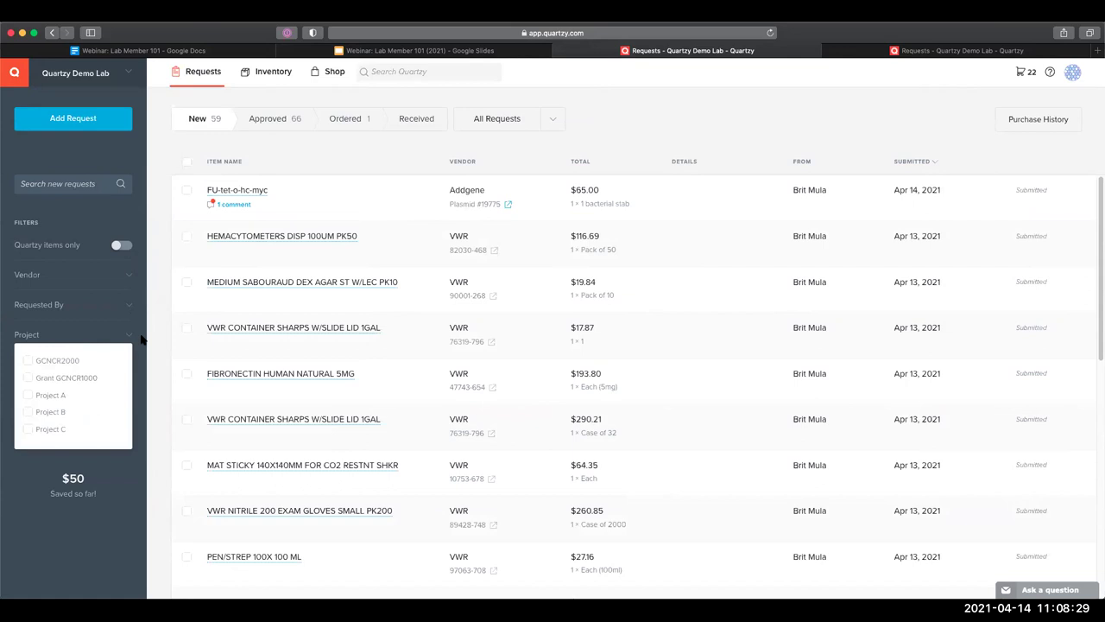
click(143, 339)
click(69, 367)
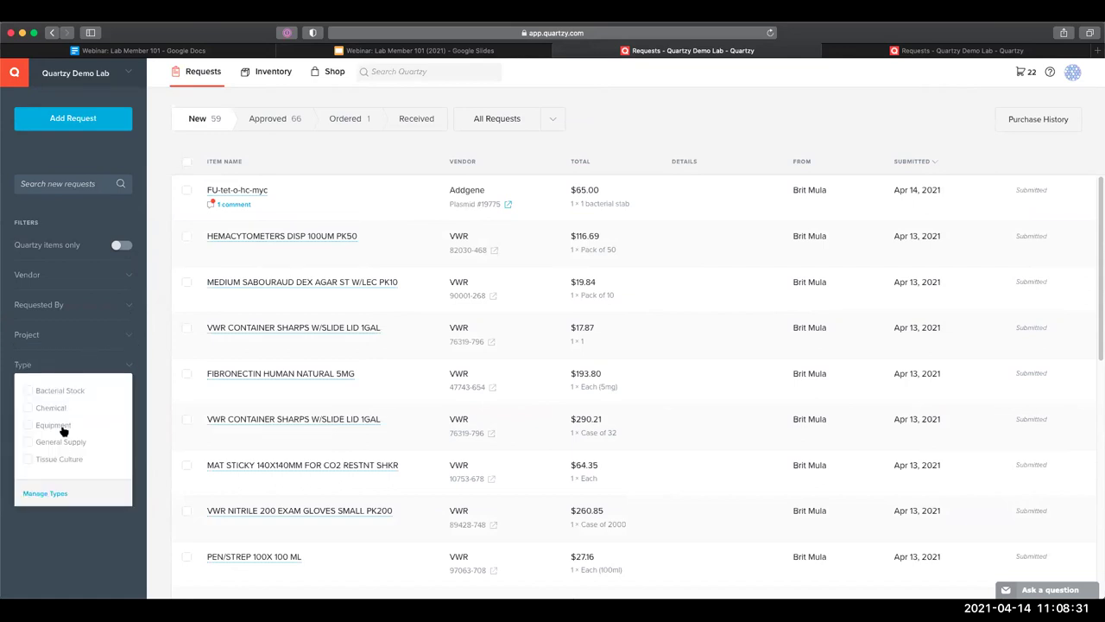
click(143, 407)
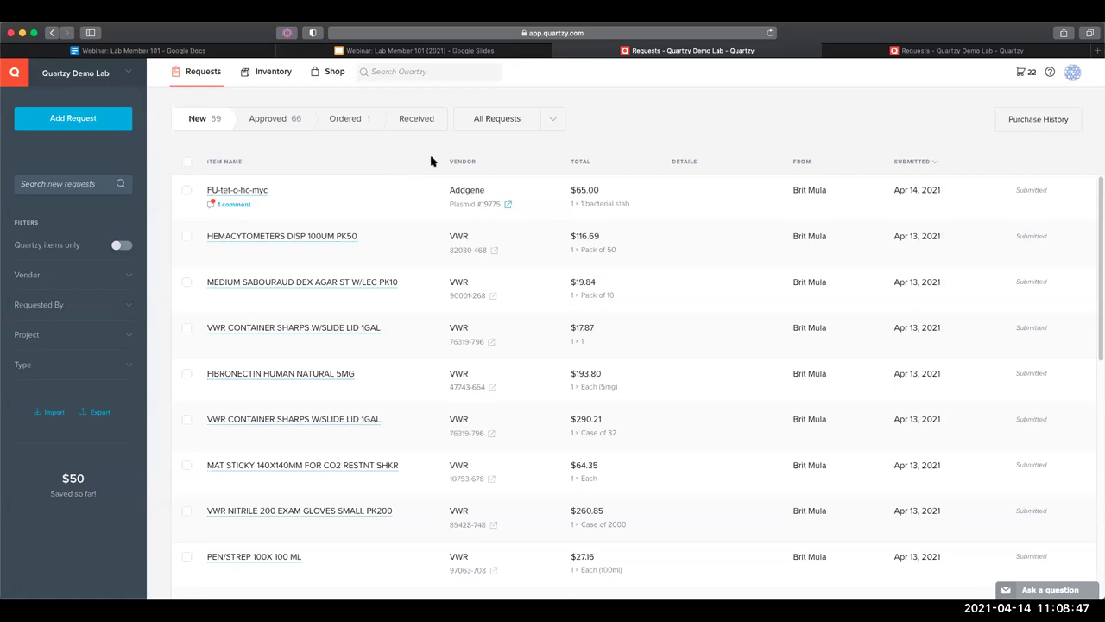
Show the Approved requests list
click(260, 118)
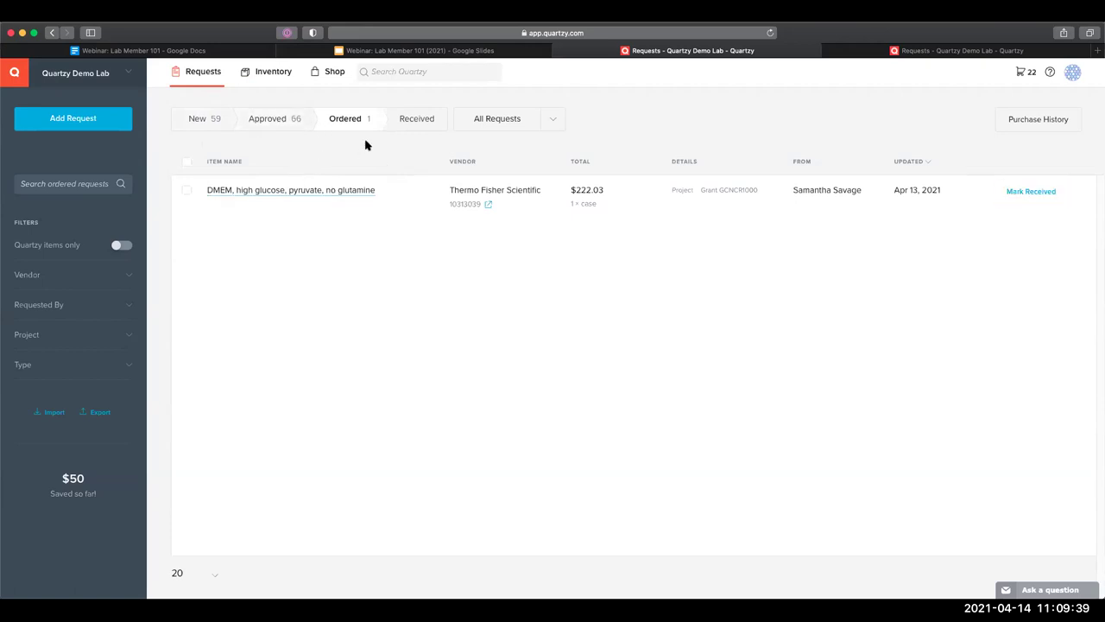
Show Received requests and view the Costar 10mL Stripette pipets request details (Corning 4488, $31.44)
click(395, 122)
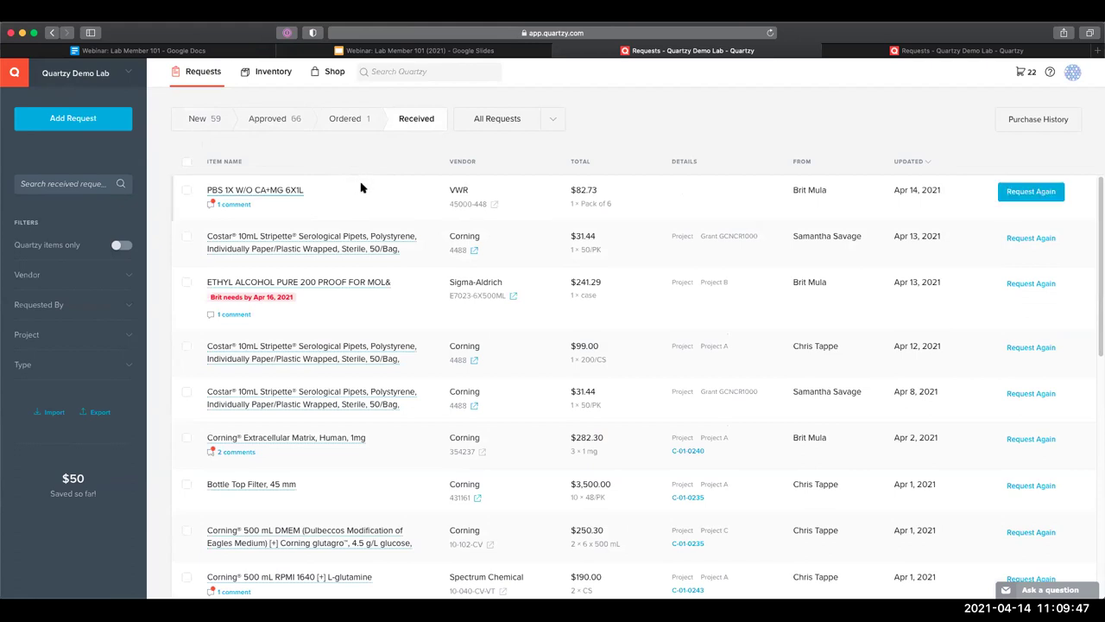
click(386, 235)
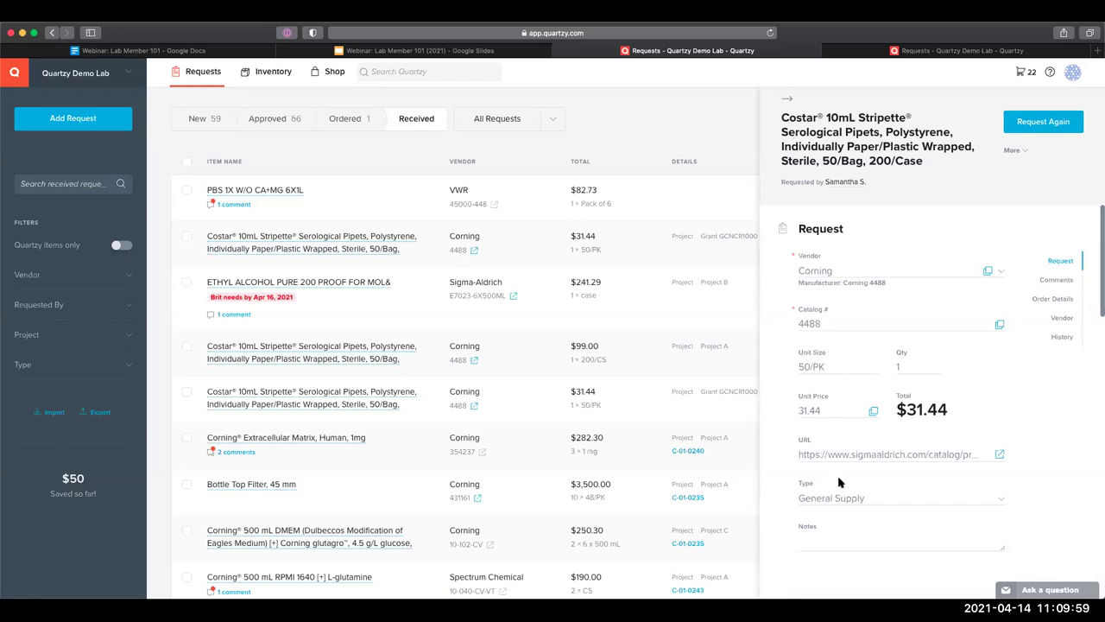
Scroll the Costar pipets request through Order Details to the Vendor URL and Contact Info fields
scroll(845, 509, down, 3)
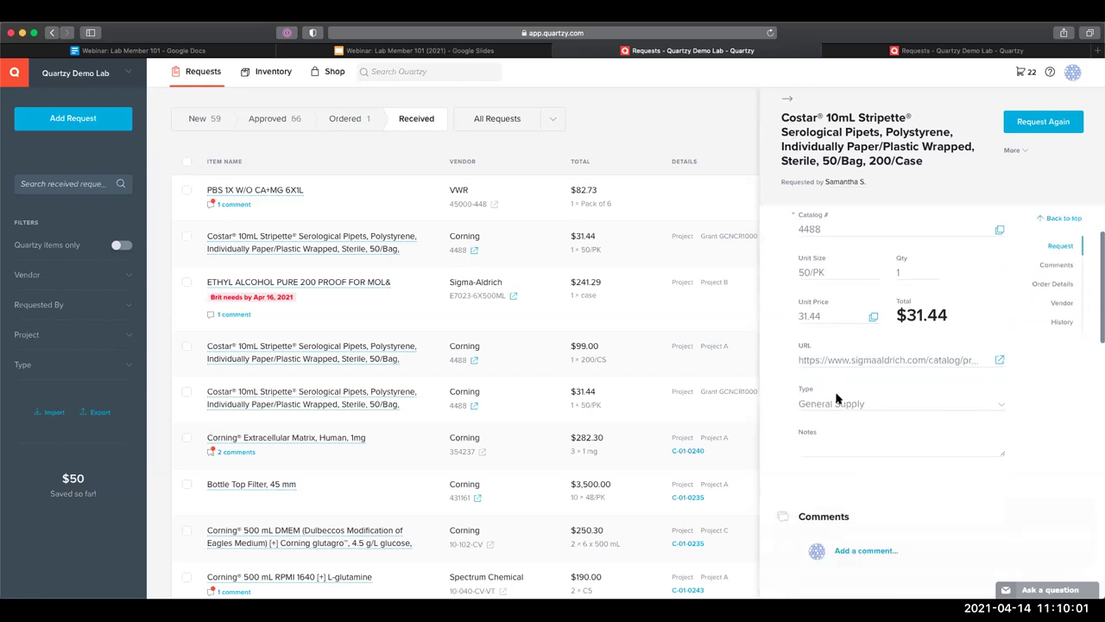
scroll(836, 398, down, 8)
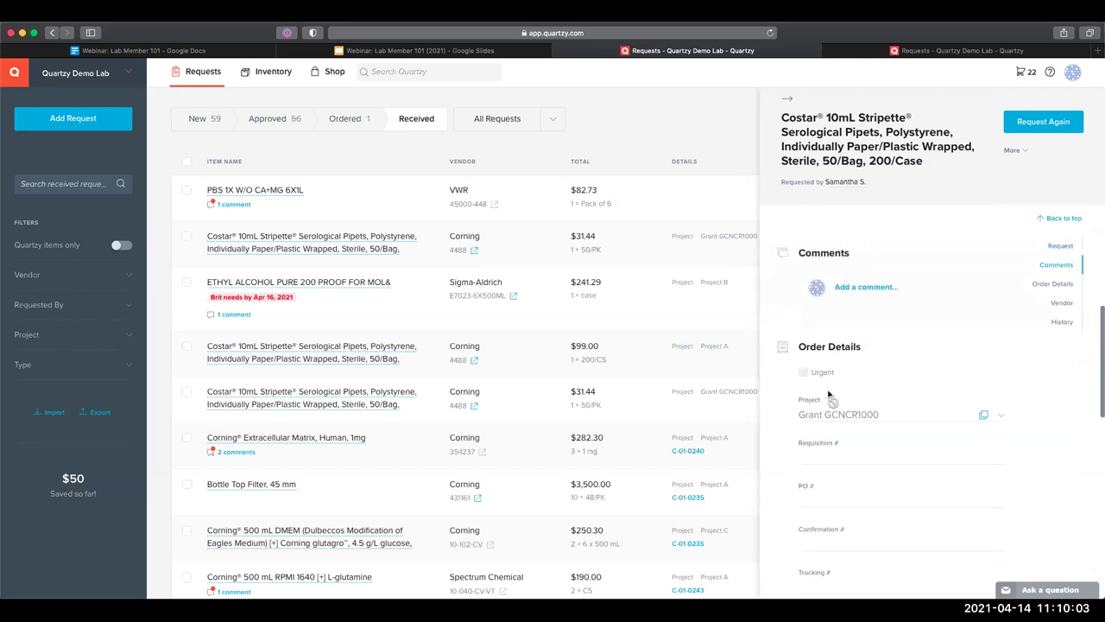
scroll(830, 396, down, 4)
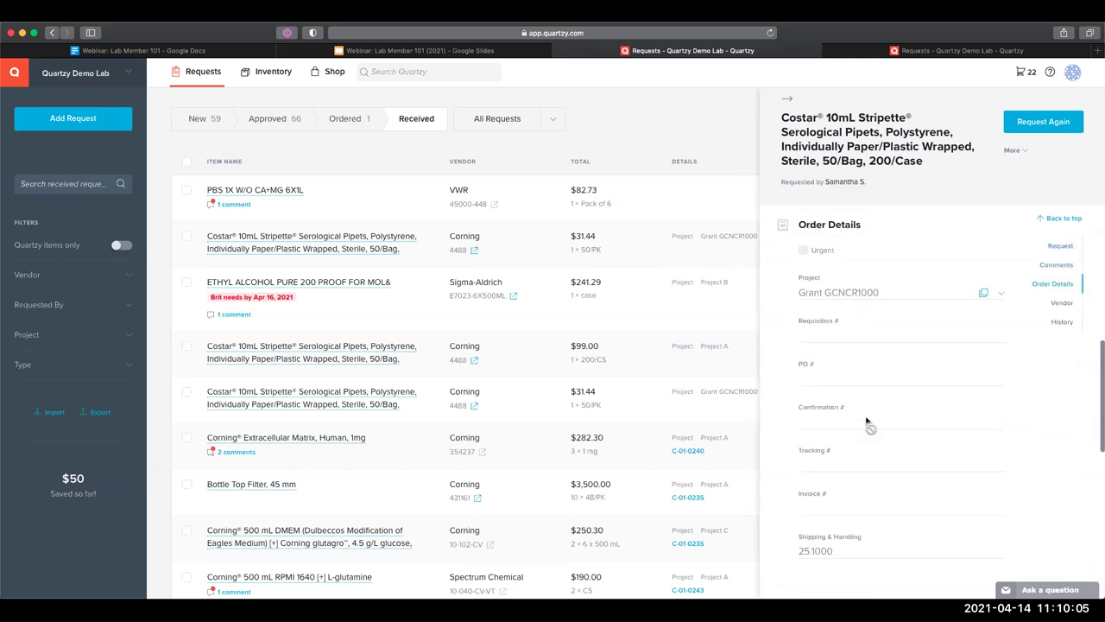
scroll(868, 423, down, 1)
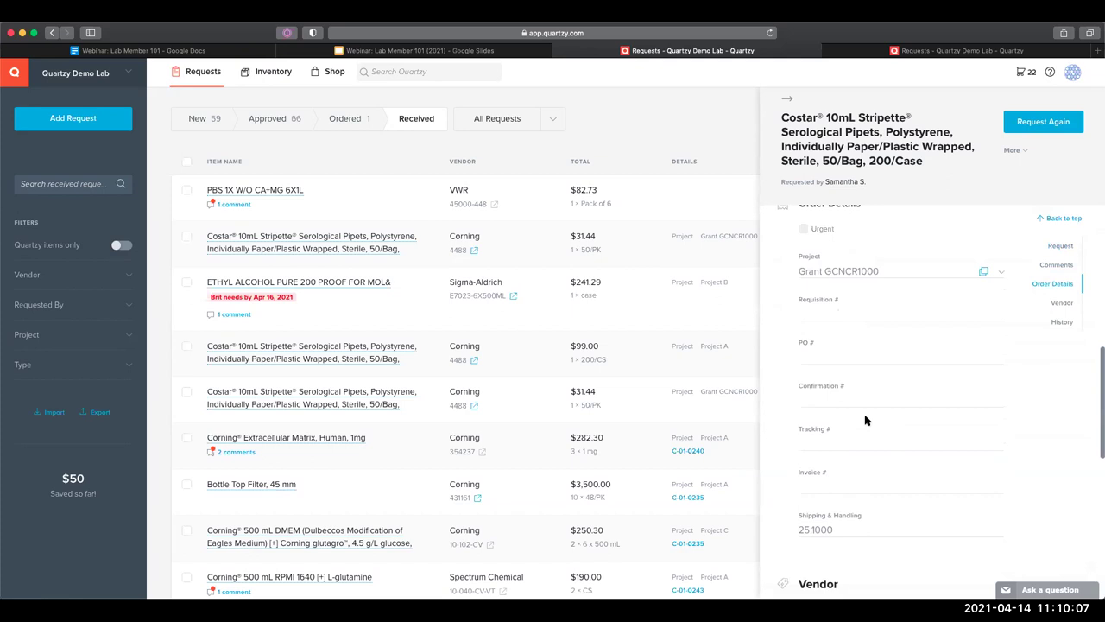
scroll(866, 419, down, 7)
click(823, 414)
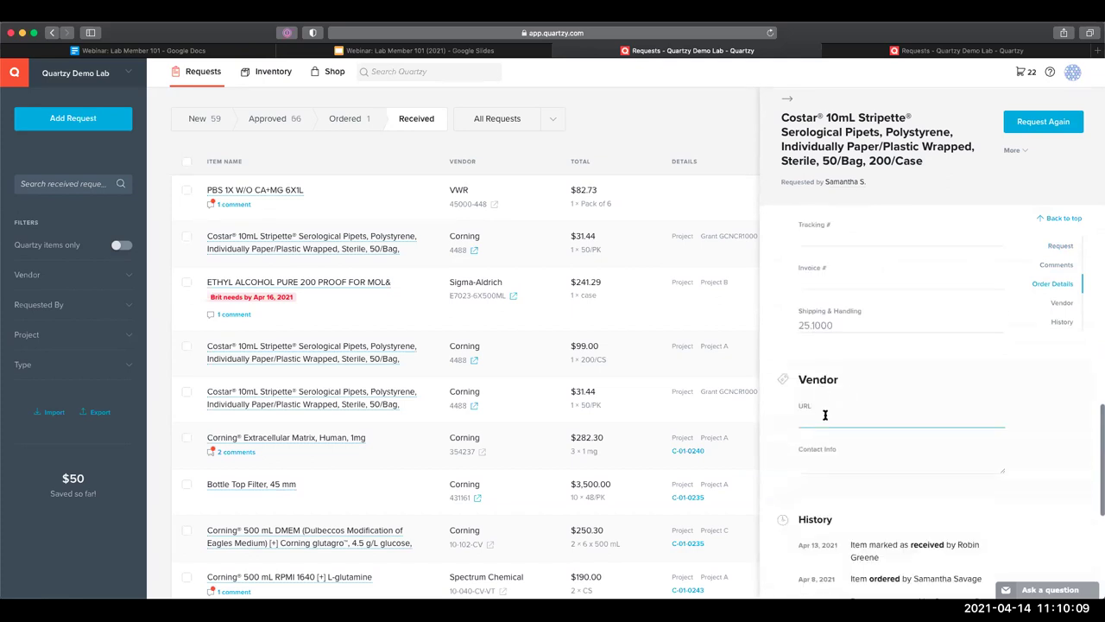
scroll(816, 380, down, 4)
click(810, 346)
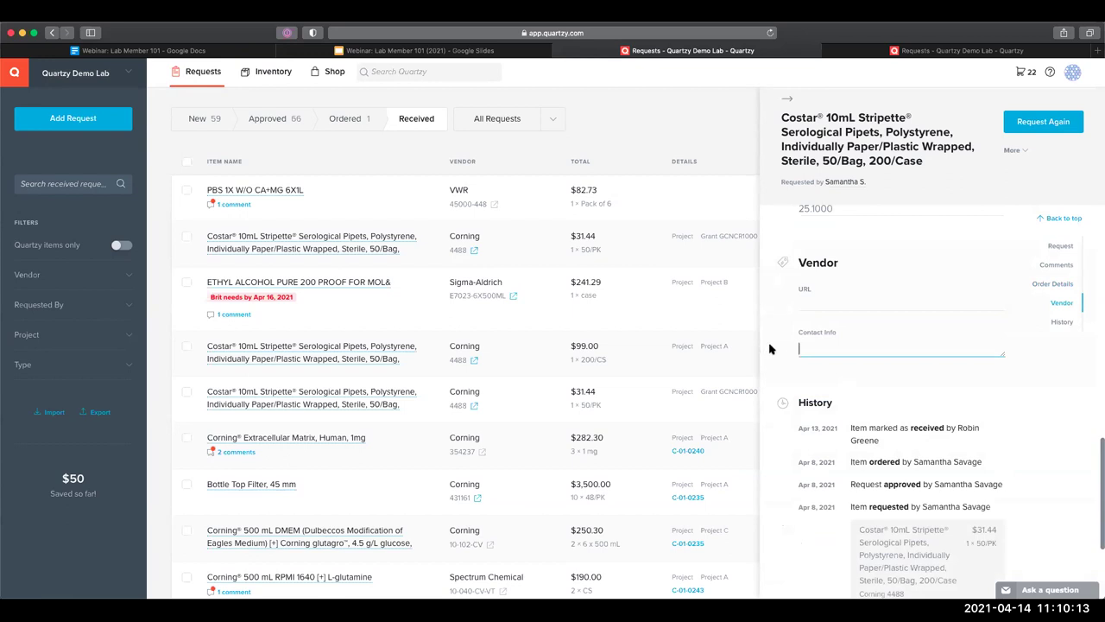
Review the History entries, highlighting the Apr 13, 2021 received date, requester and ordered line
scroll(793, 315, down, 1)
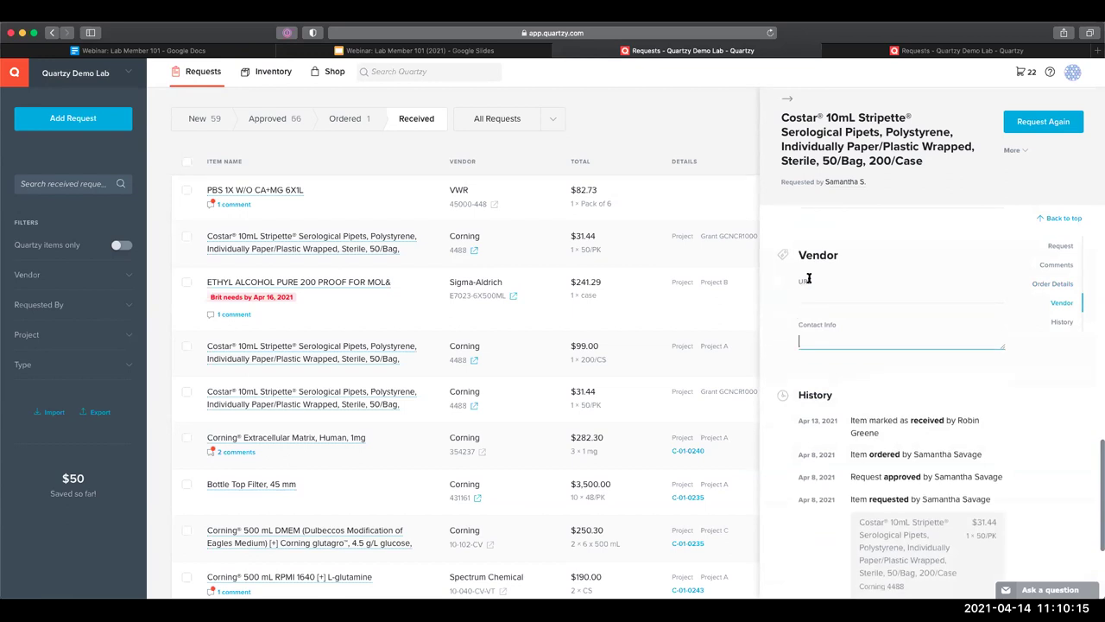
scroll(809, 285, down, 4)
drag(803, 299, 832, 303)
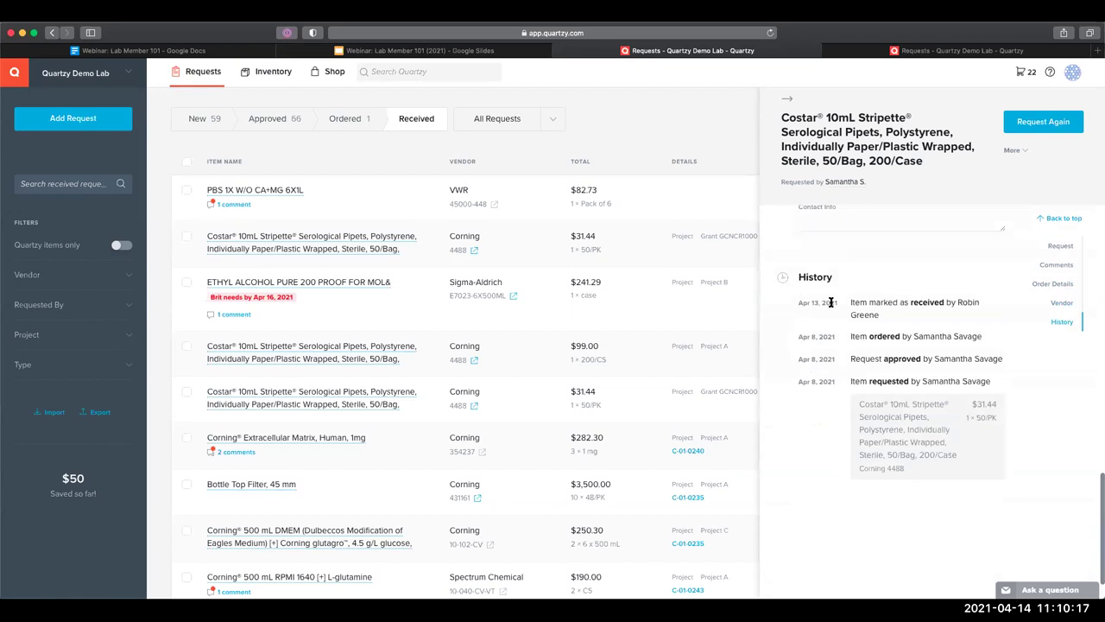
click(820, 384)
double_click(928, 381)
click(881, 301)
triple_click(879, 333)
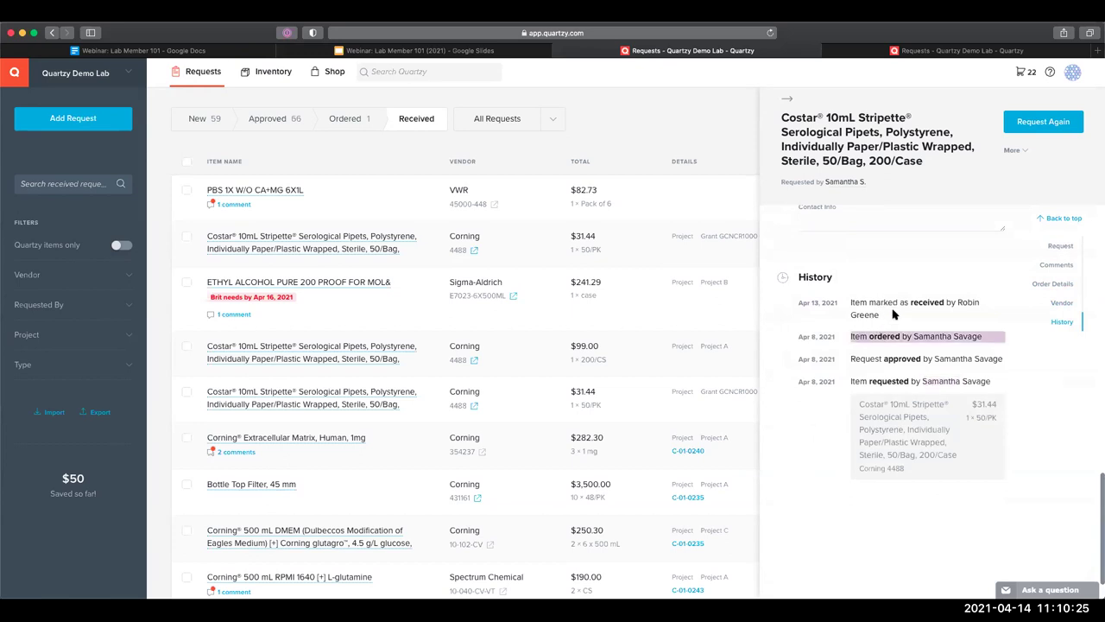
click(896, 315)
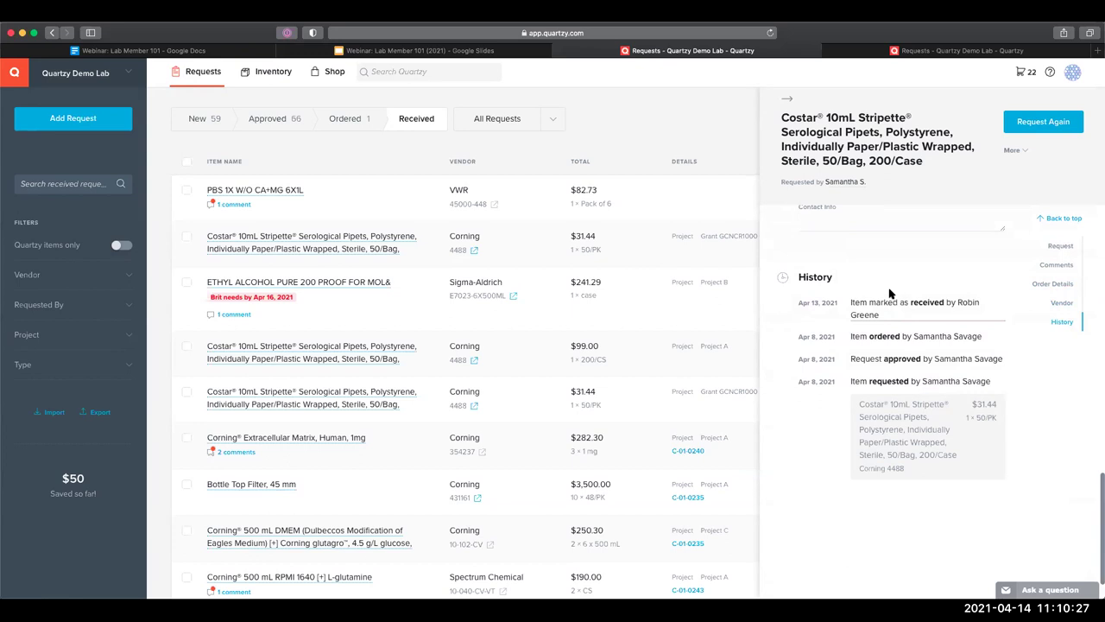
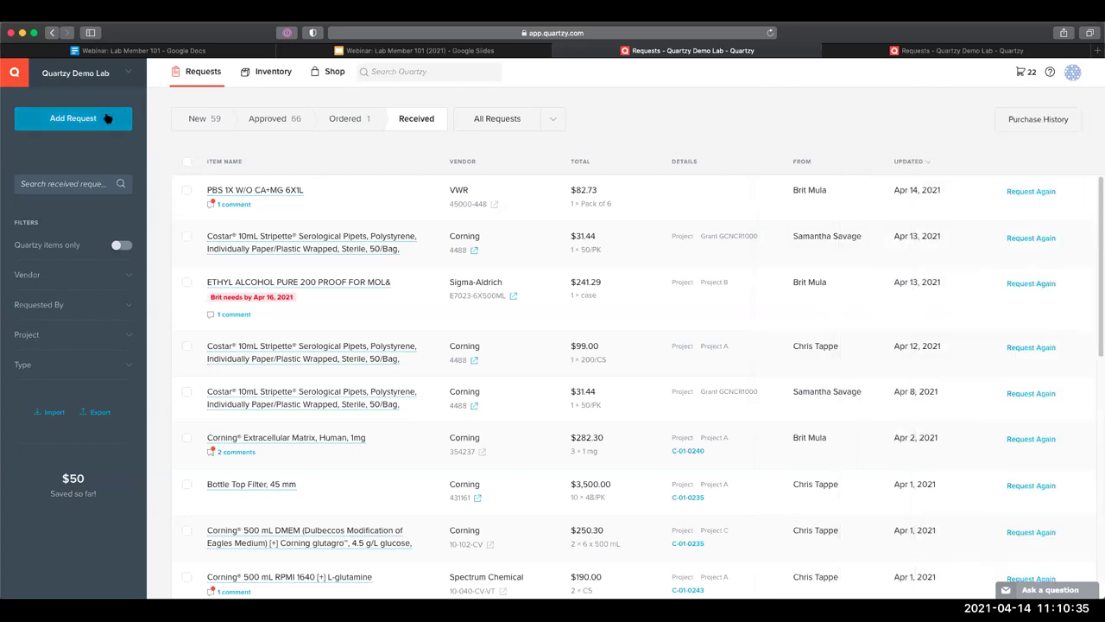
Start a new purchase request, search for 'sodium bicarbonate', then clear the search text
click(104, 122)
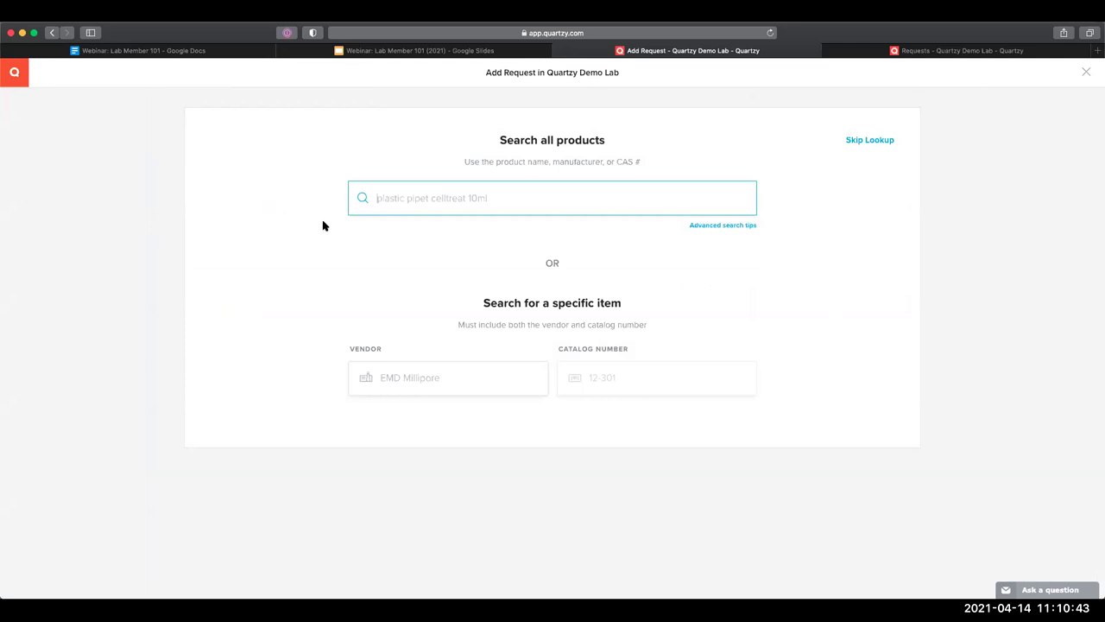
text(sodium bicarbonate)
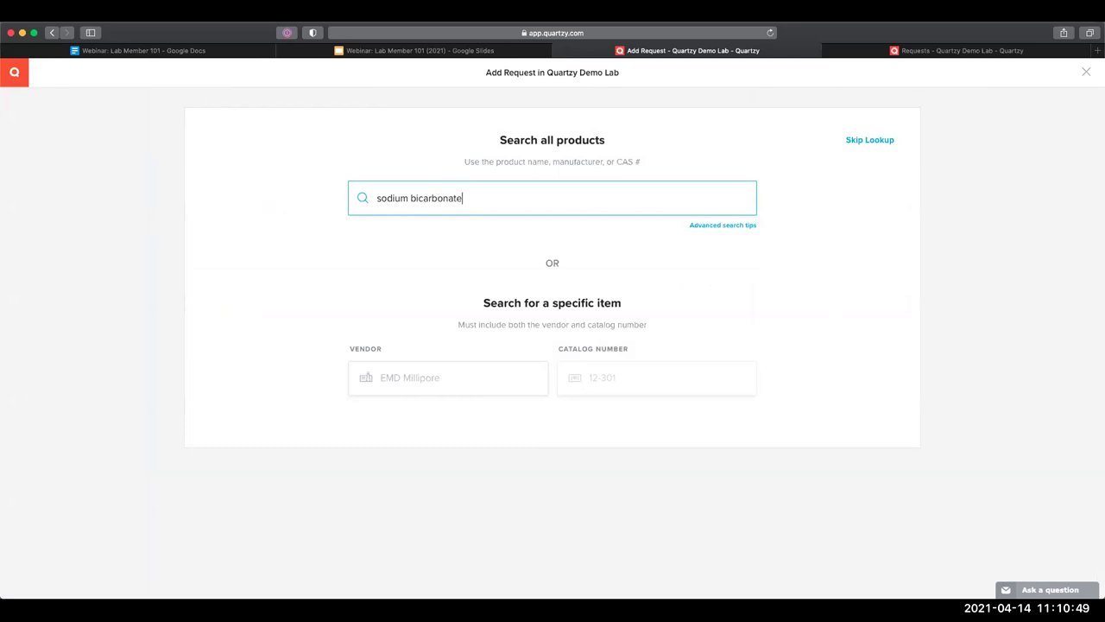
double_click(455, 202)
triple_click(455, 201)
key(BackSpace)
Search by vendor Sigma-Aldrich and catalog number s6297, choosing the S6297-1KG item
click(391, 377)
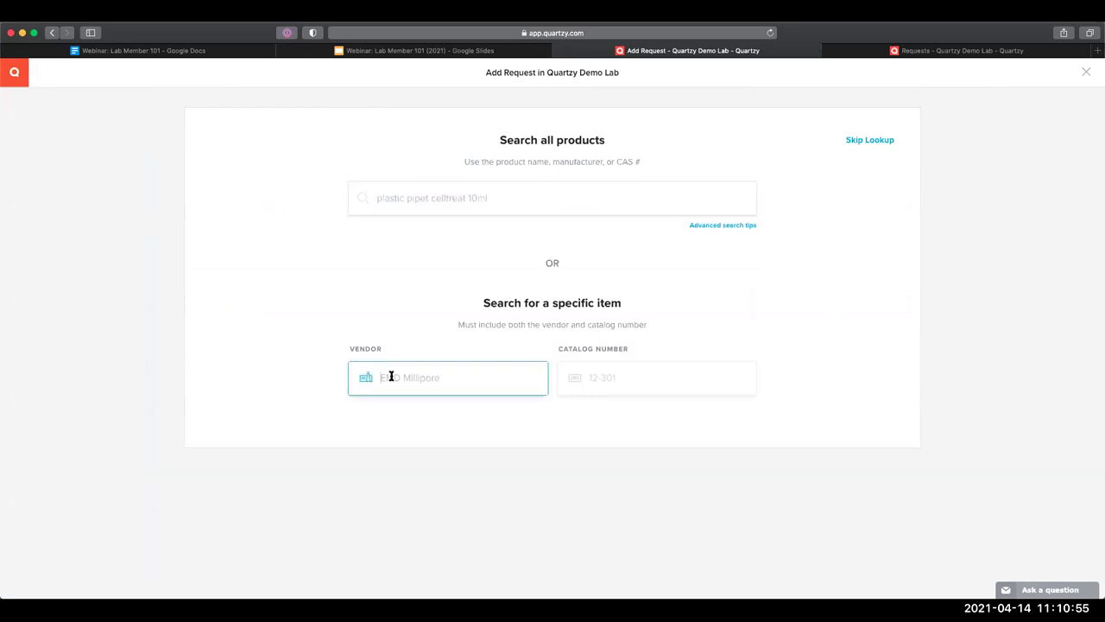
text(sigma-)
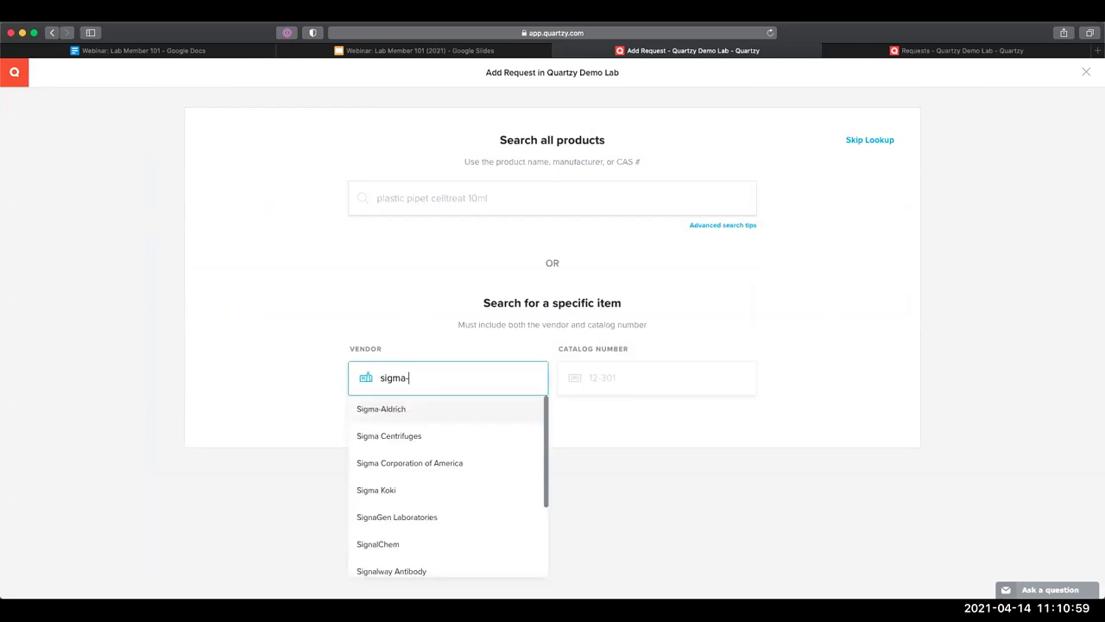
click(389, 408)
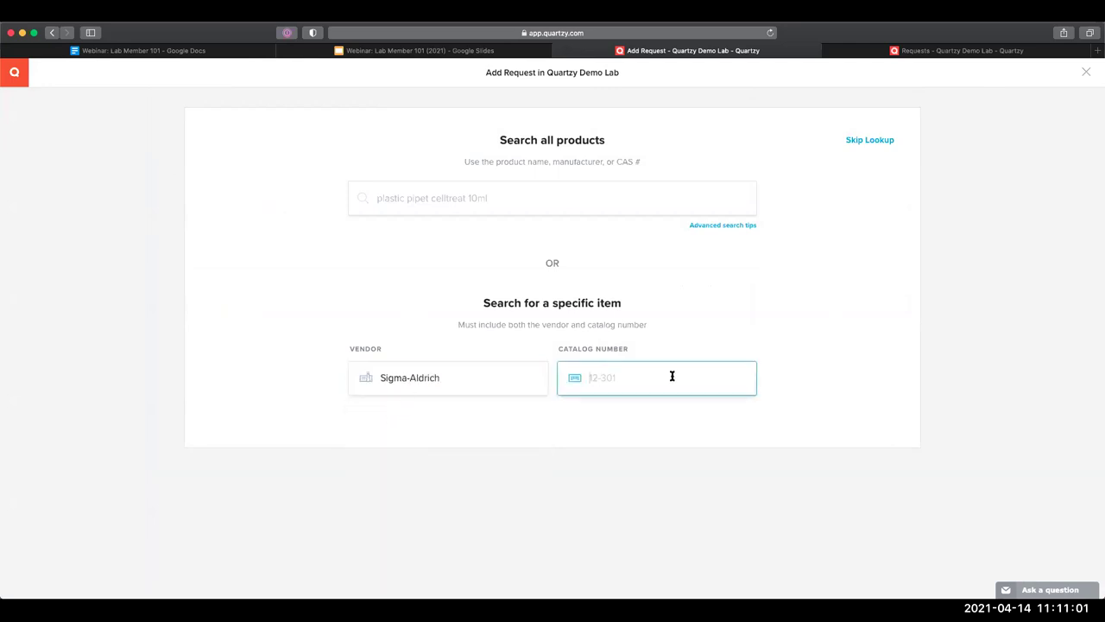
text(s)
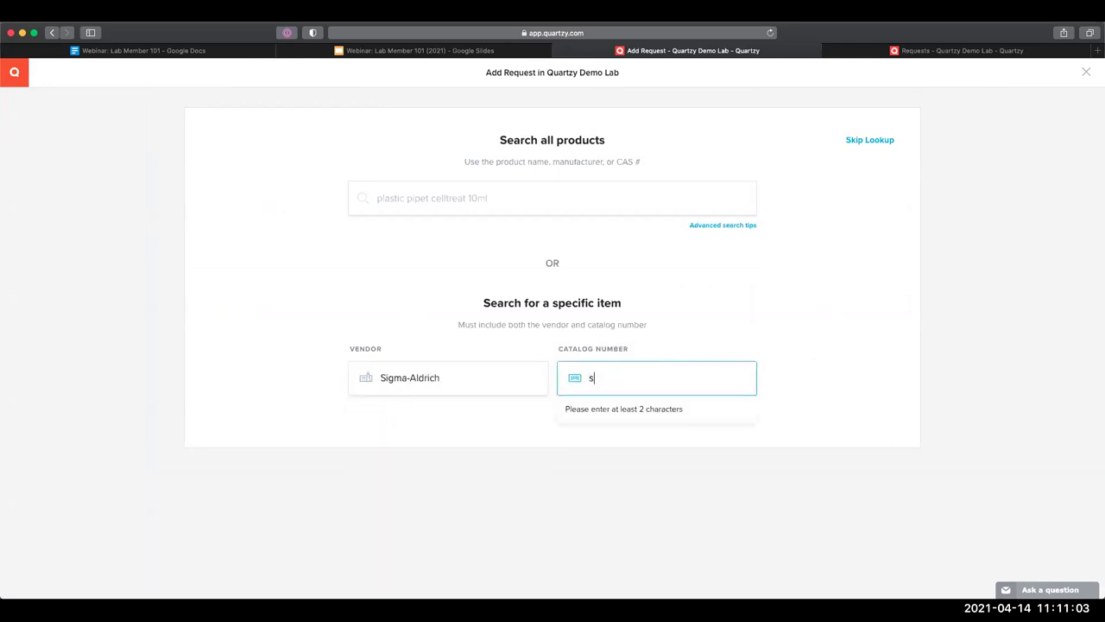
text(6297)
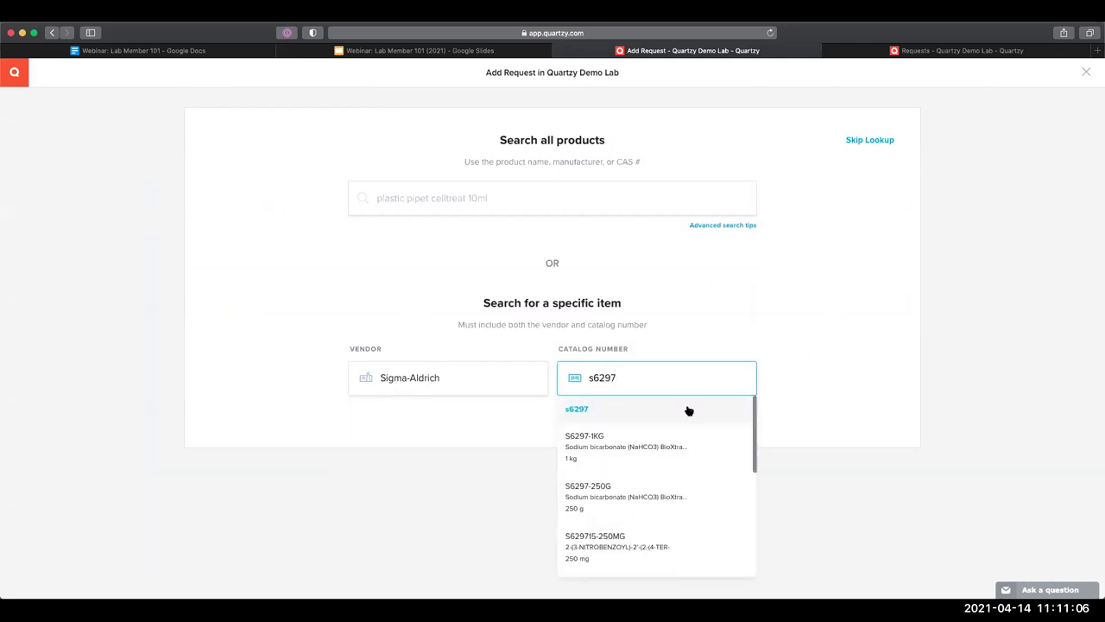
click(688, 411)
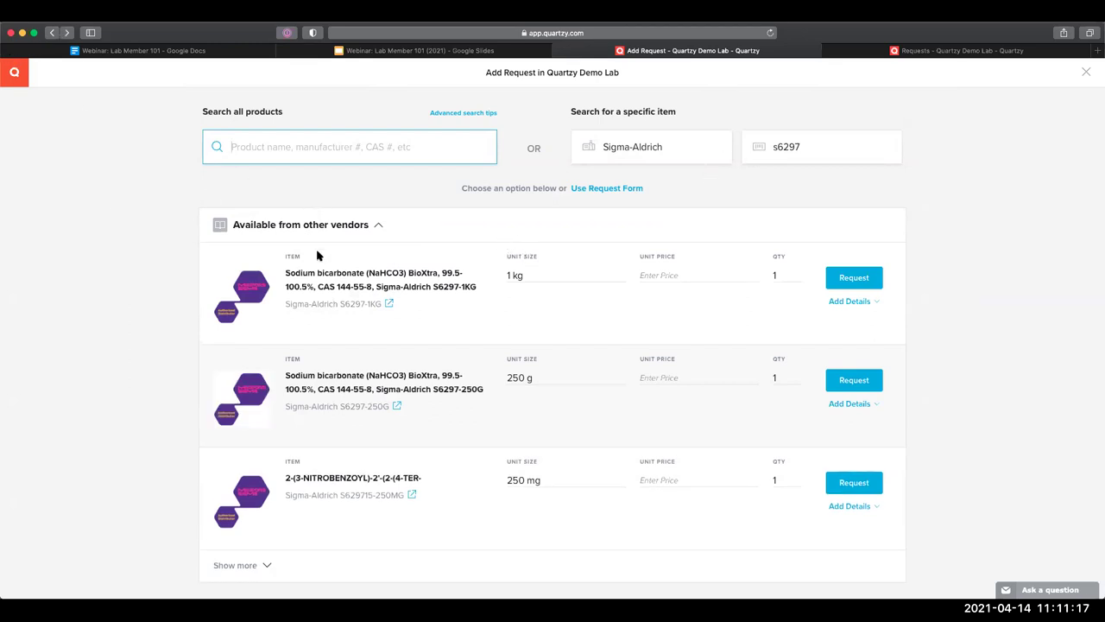
double_click(782, 150)
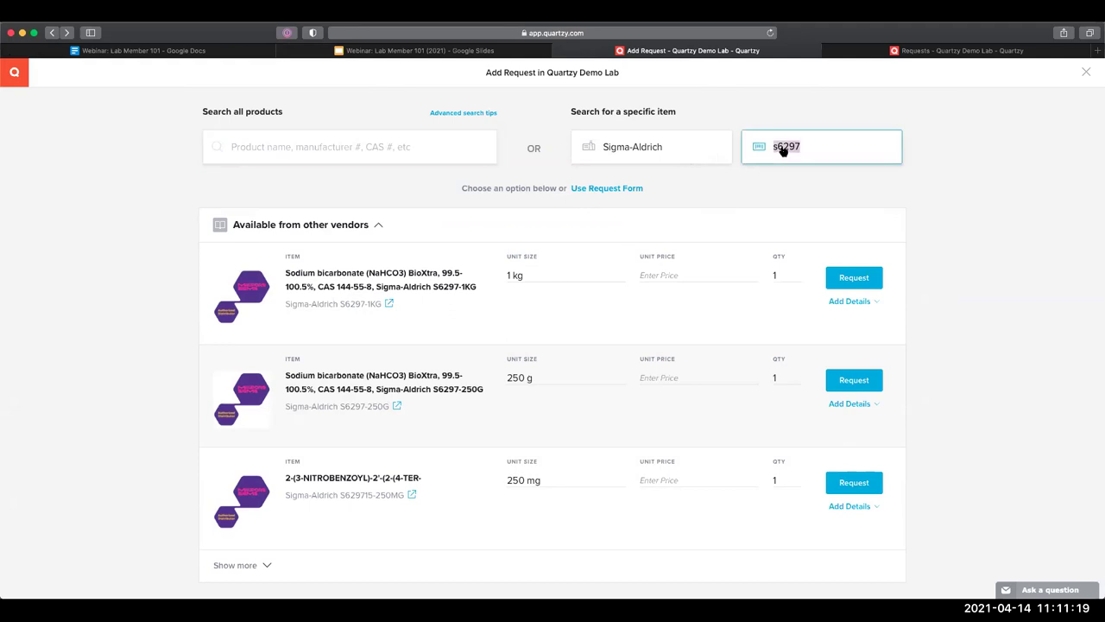
text(s629)
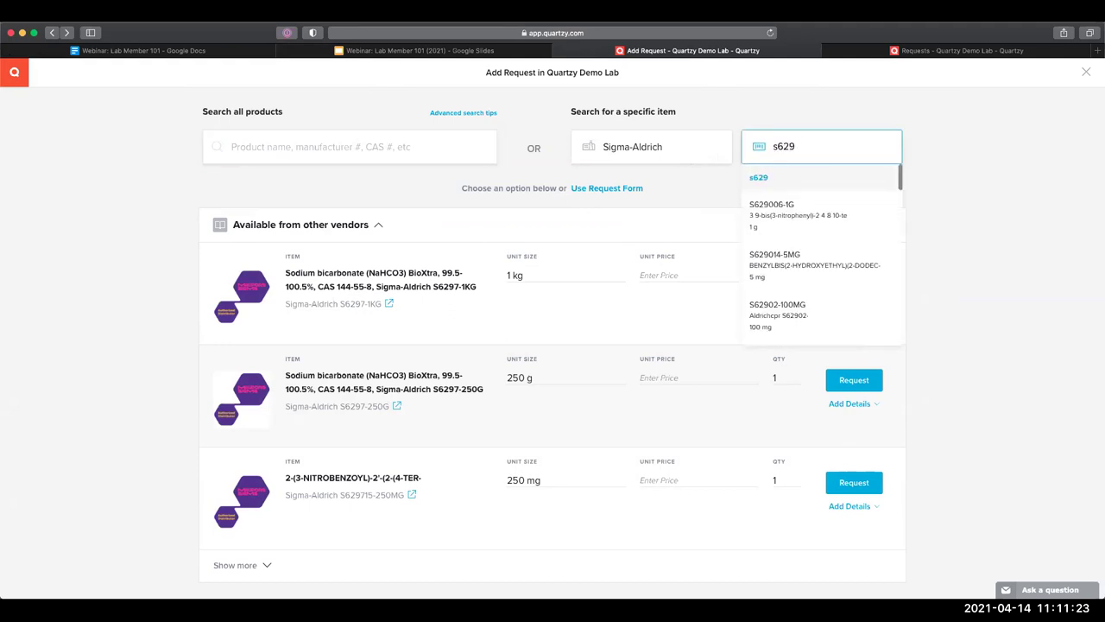
text(7)
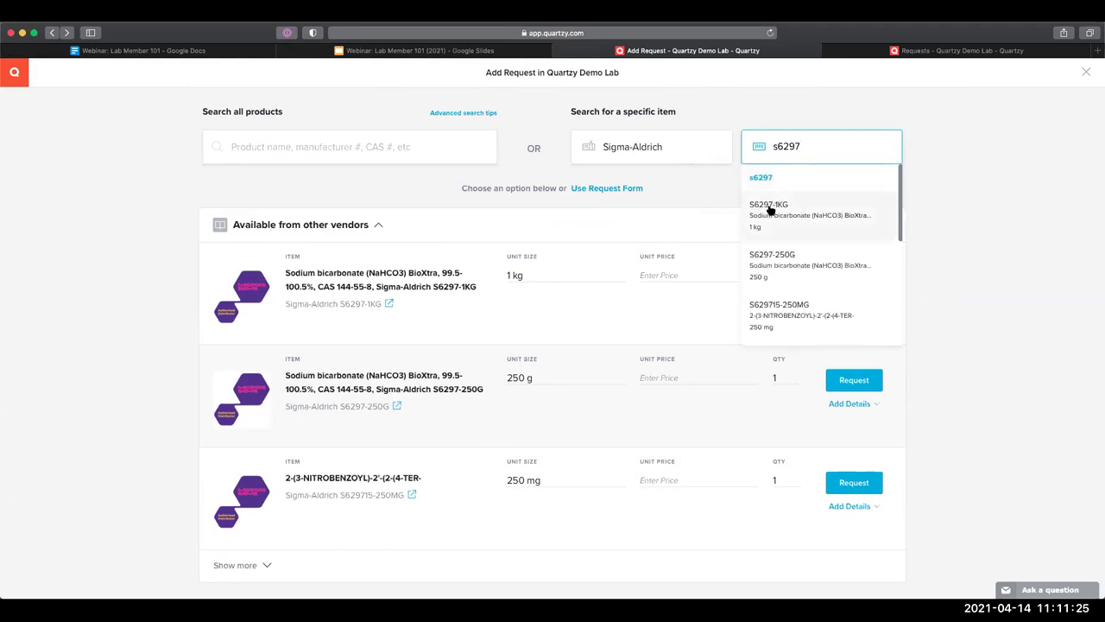
click(743, 212)
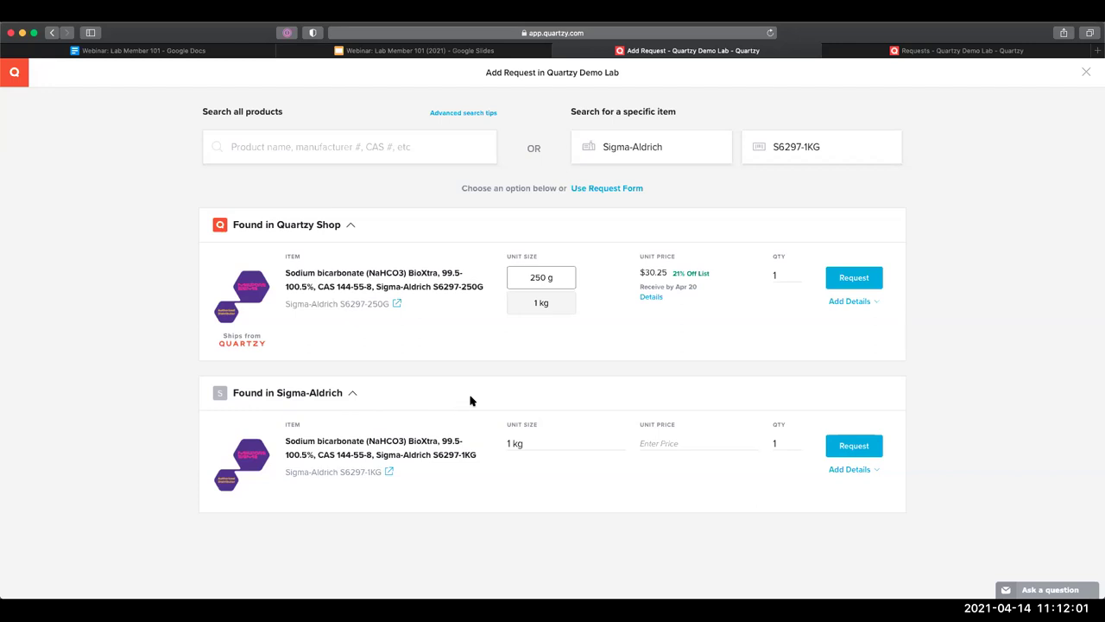
Request the 250 g Quartzy Shop sodium bicarbonate as type Chemical for Project A
click(854, 301)
scroll(311, 397, down, 3)
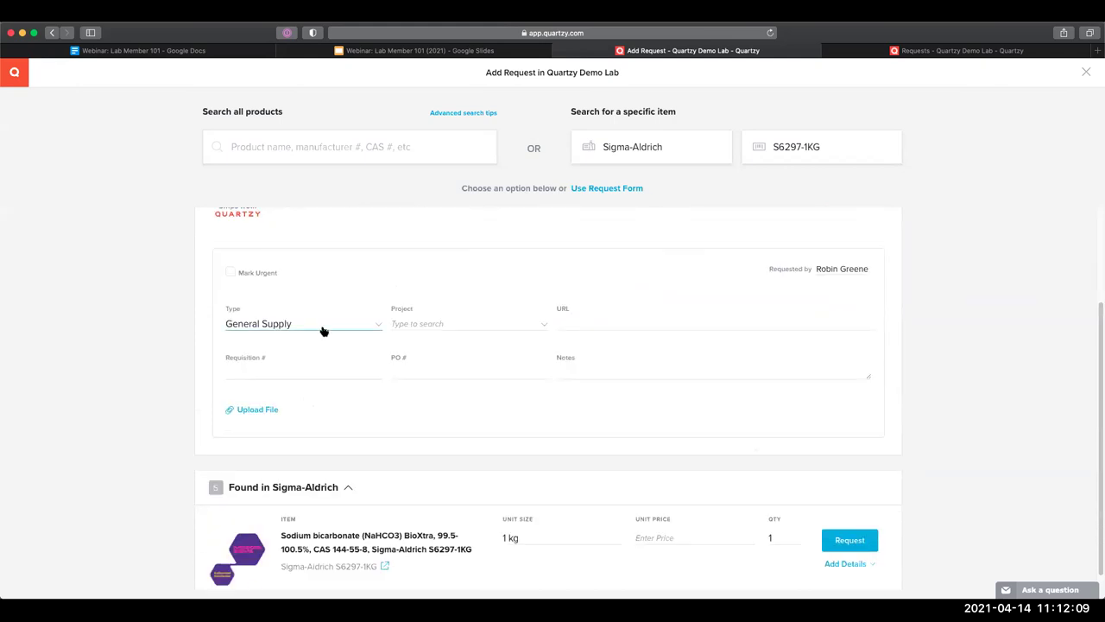
click(323, 328)
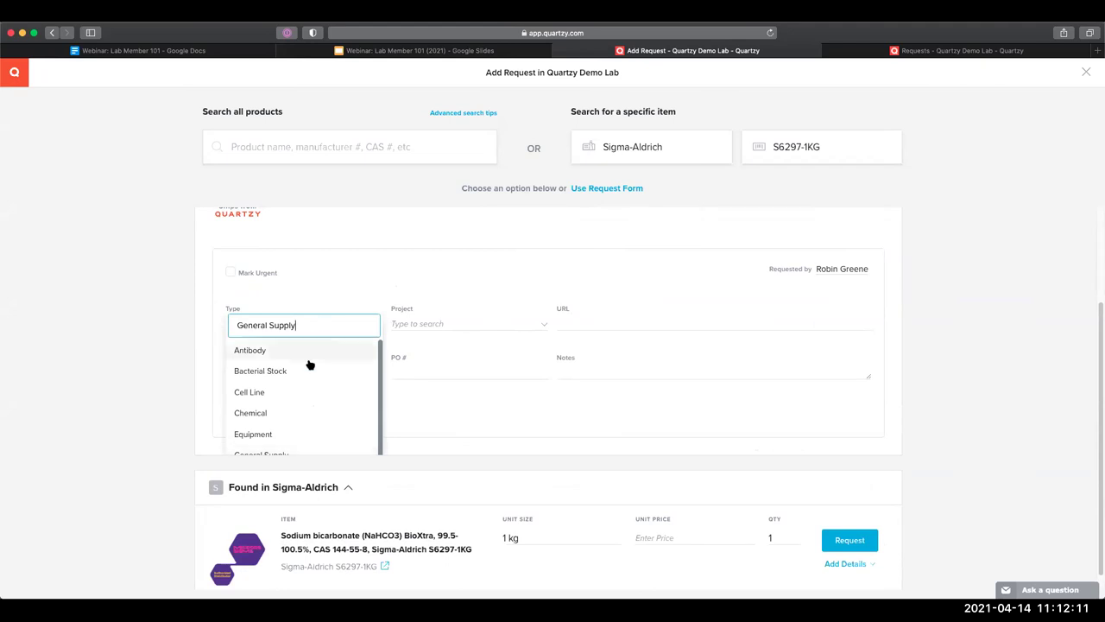
click(286, 411)
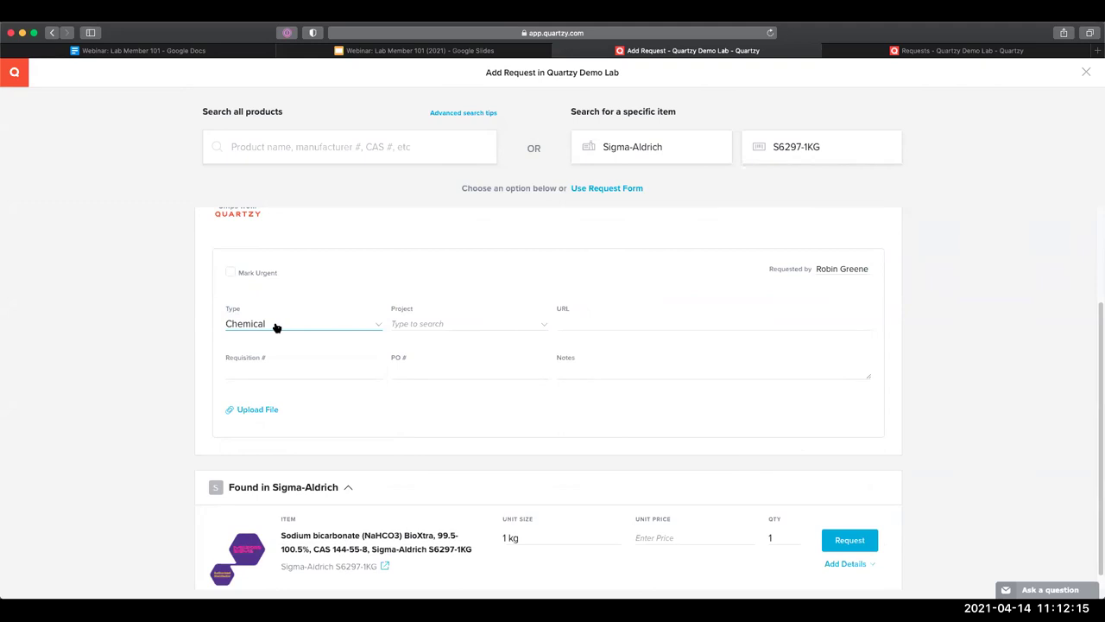
click(414, 322)
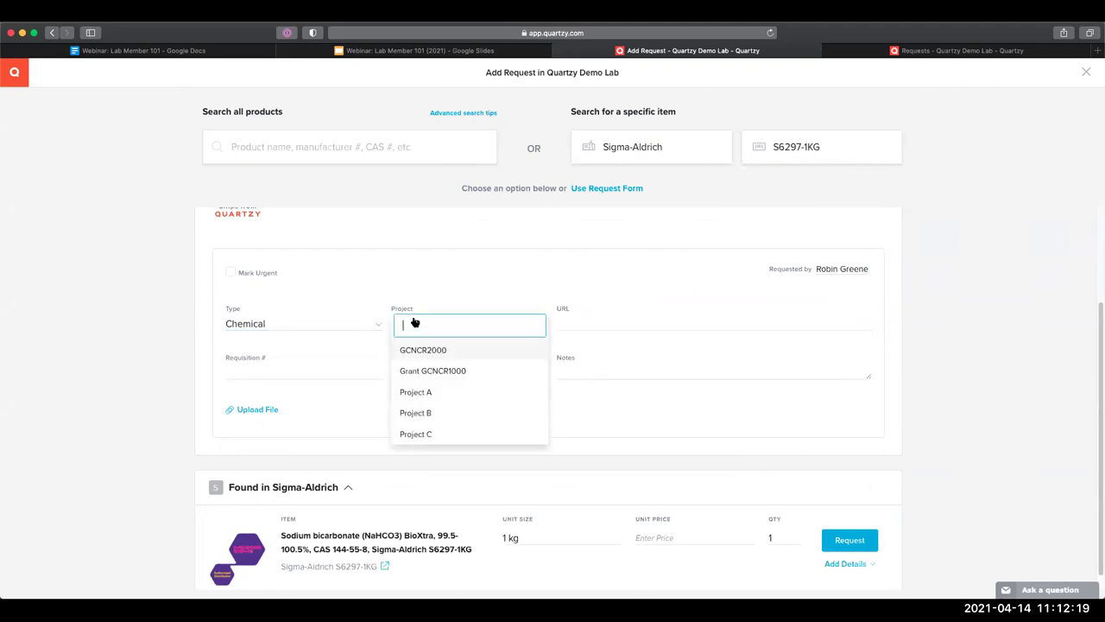
click(416, 392)
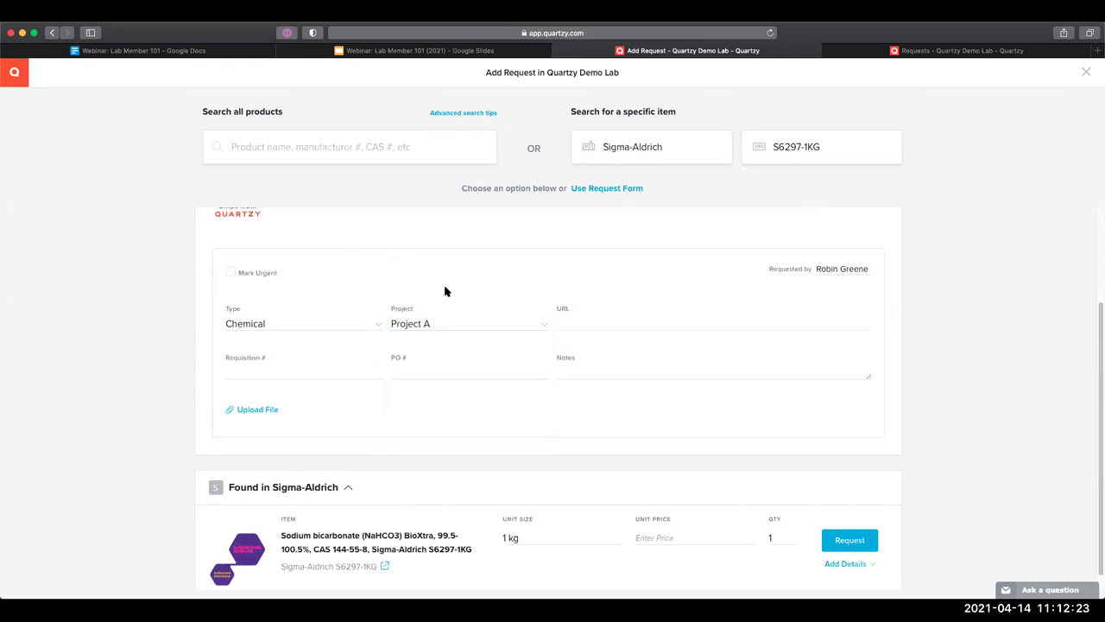
scroll(563, 313, up, 2)
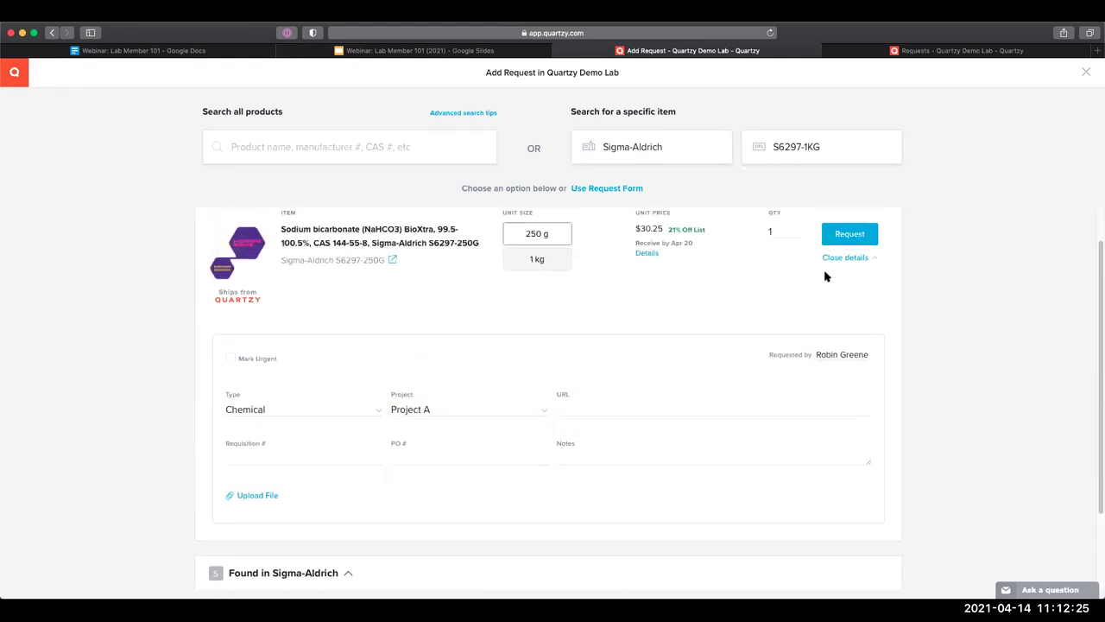
click(846, 235)
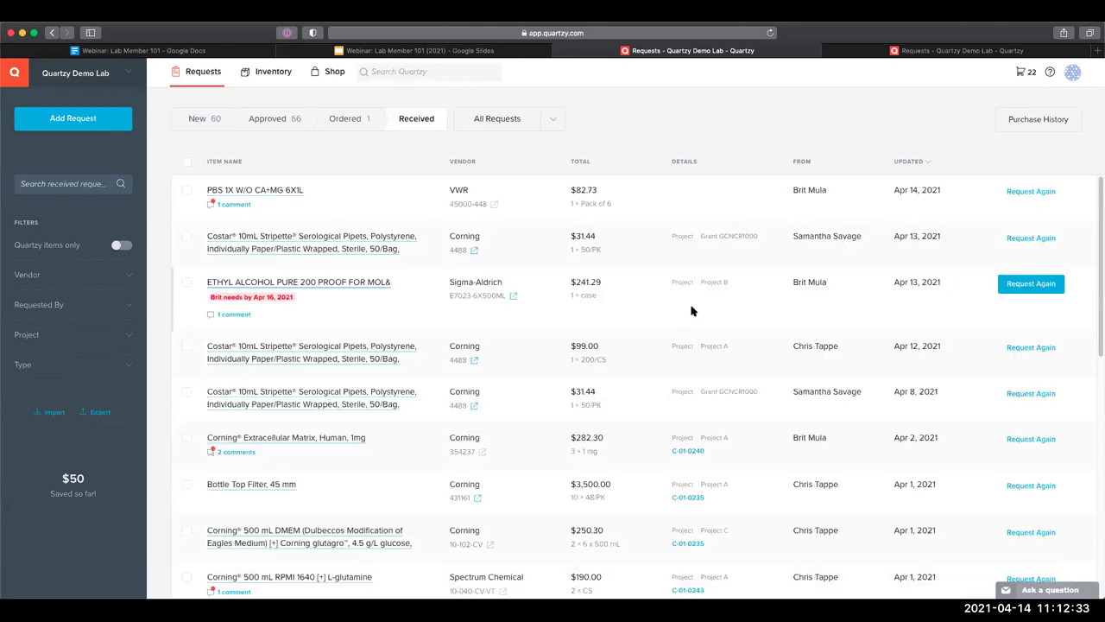
Open the sodium bicarbonate request from New requests and review its details panel
click(214, 130)
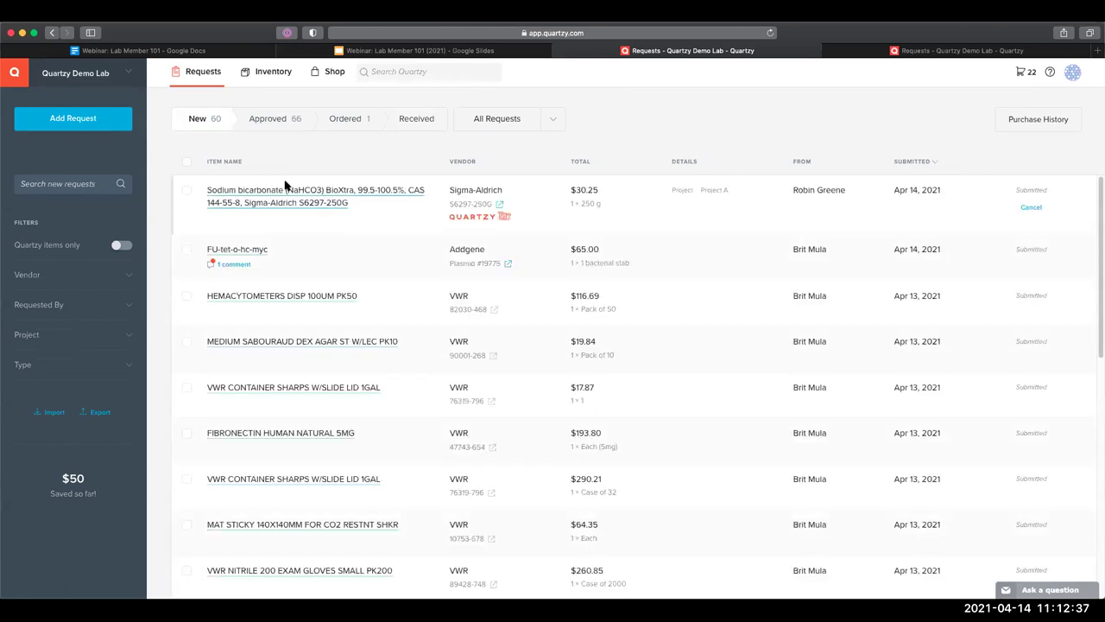
click(326, 205)
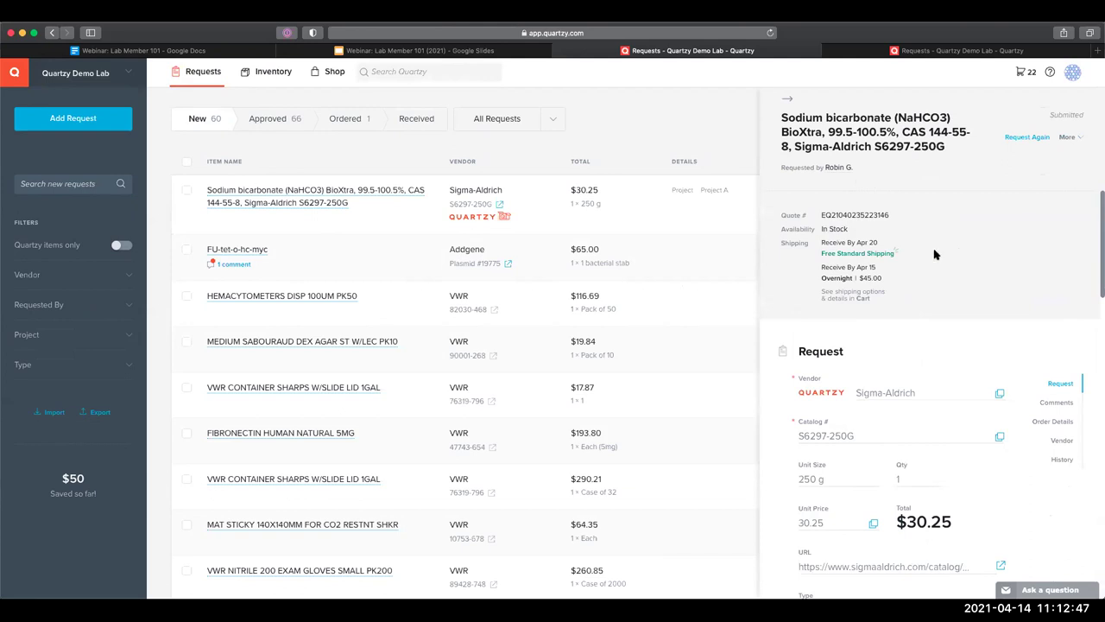
scroll(822, 262, down, 1)
scroll(822, 262, down, 3)
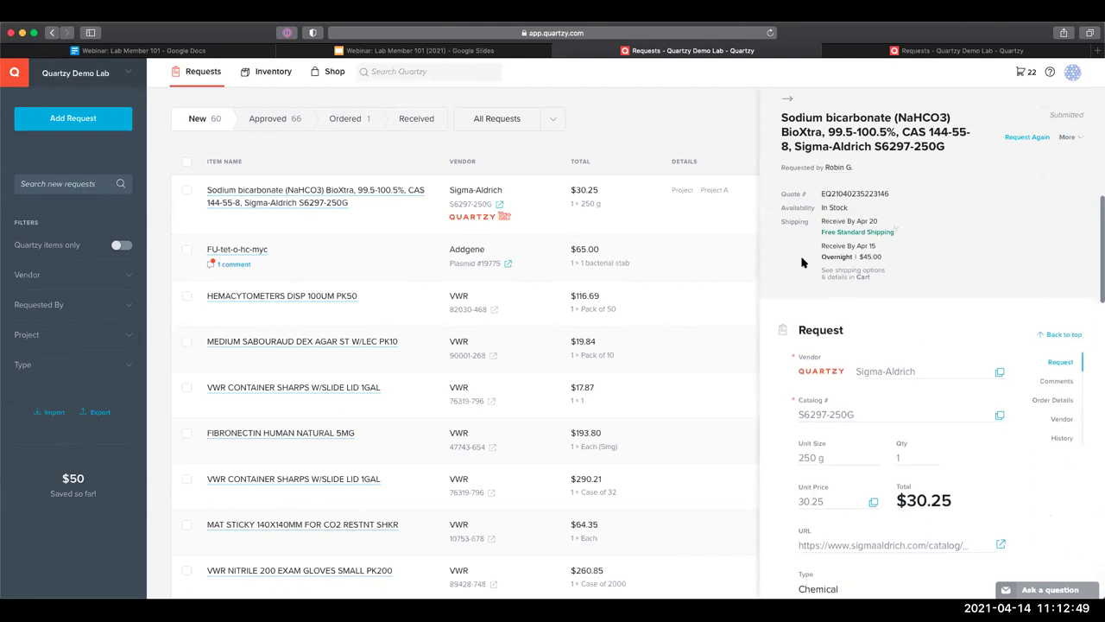
scroll(900, 263, down, 5)
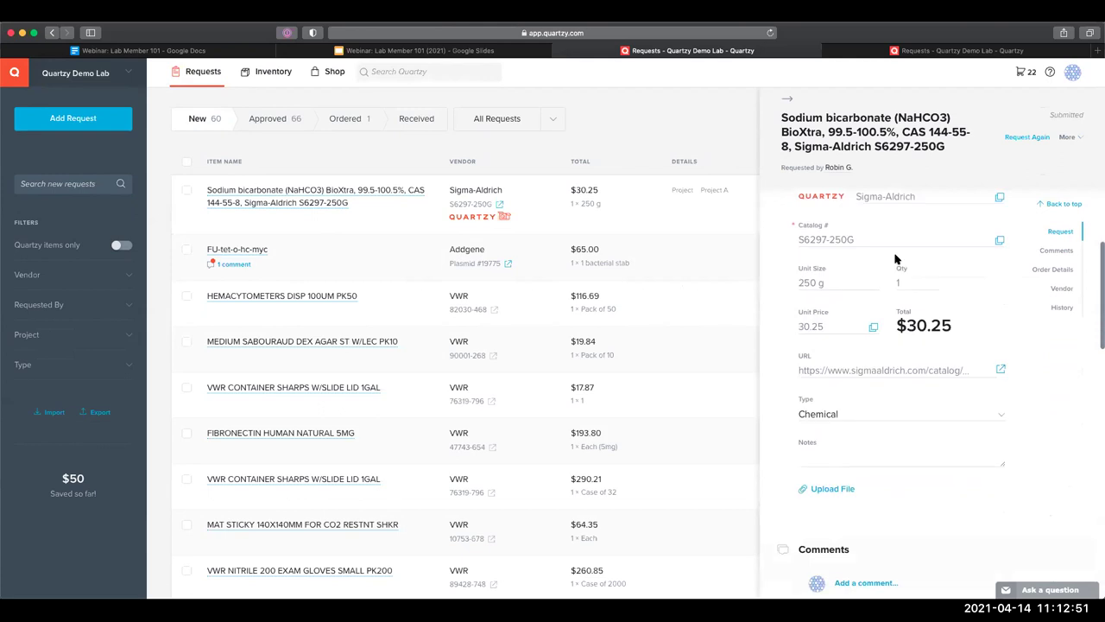
scroll(915, 336, up, 4)
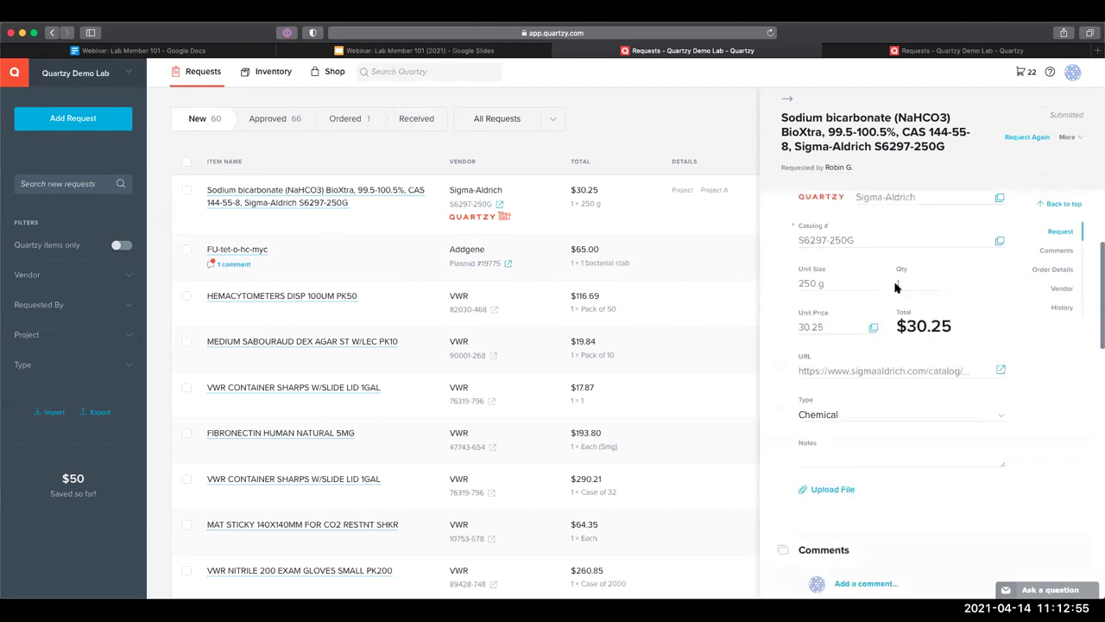
mouse_move(900, 291)
scroll(782, 323, down, 3)
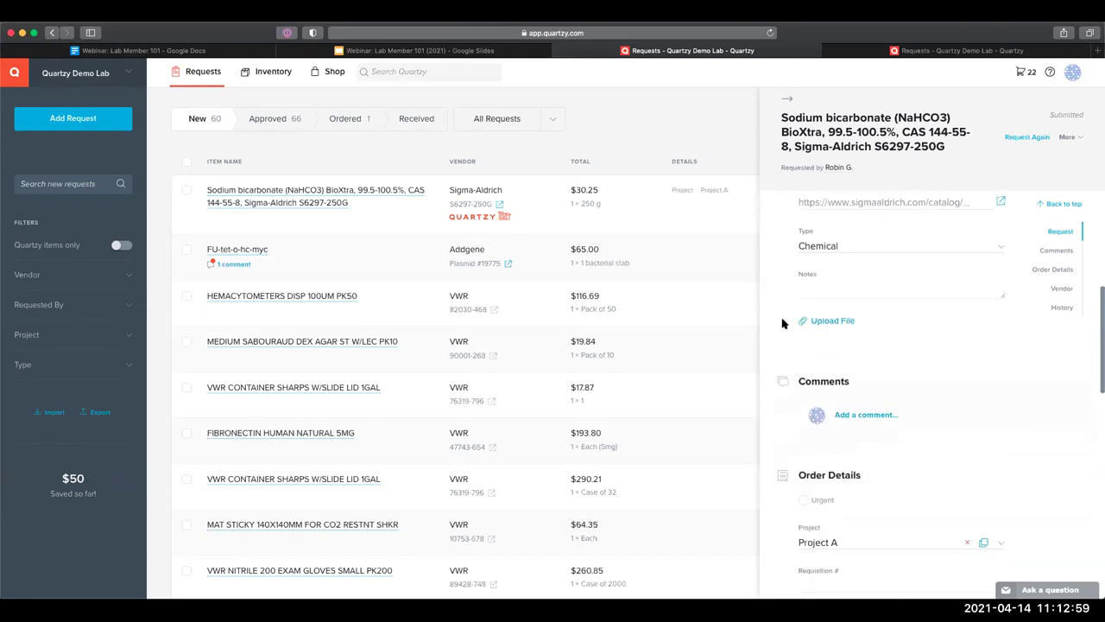
scroll(865, 336, down, 1)
Add a comment mentioning a lab member with 'Please order 2', then close the details panel
click(865, 336)
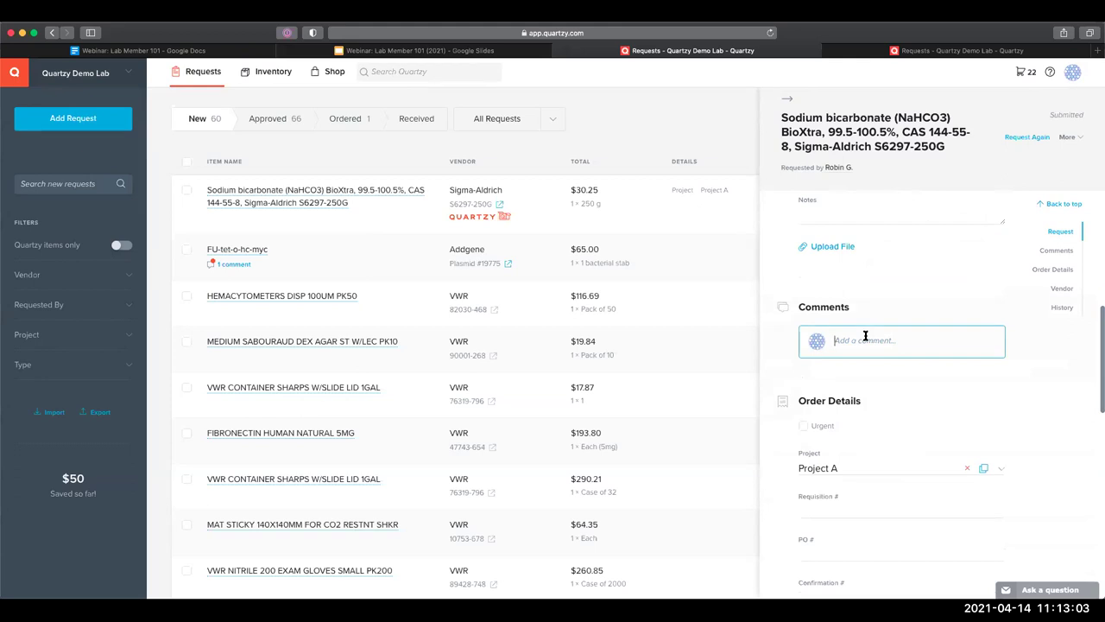
text(@katie)
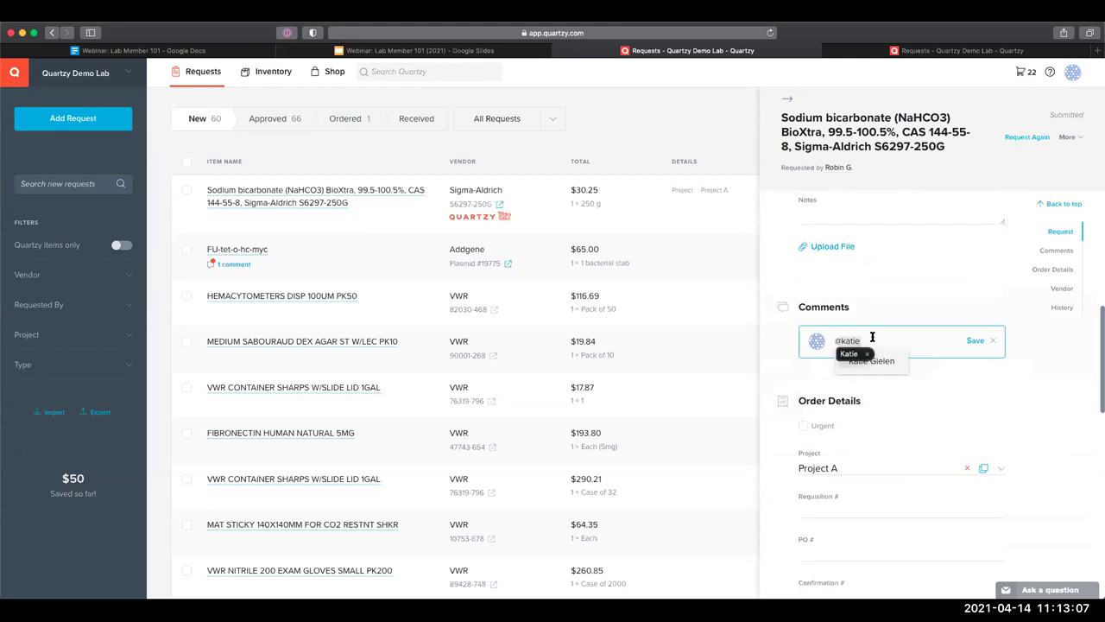
click(876, 362)
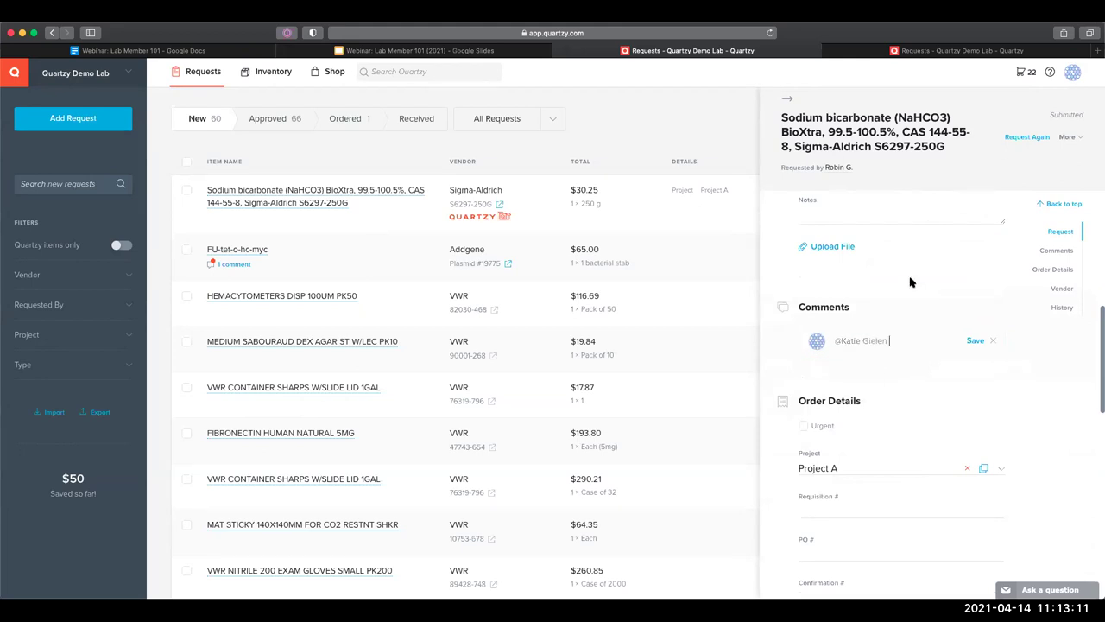
text(Please order 2)
click(975, 340)
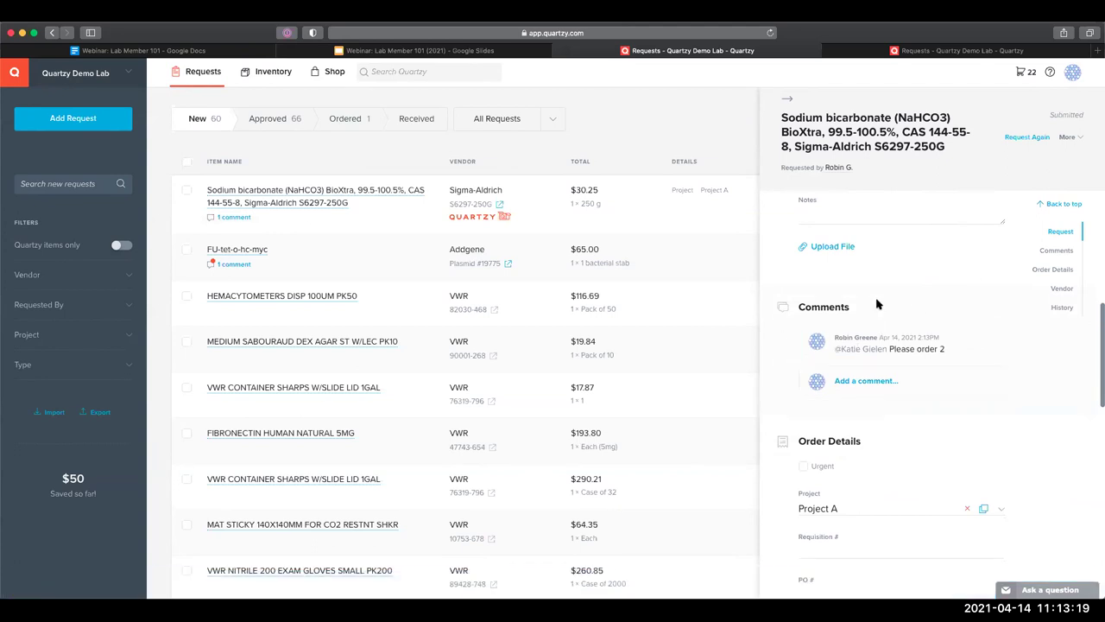
scroll(879, 302, up, 5)
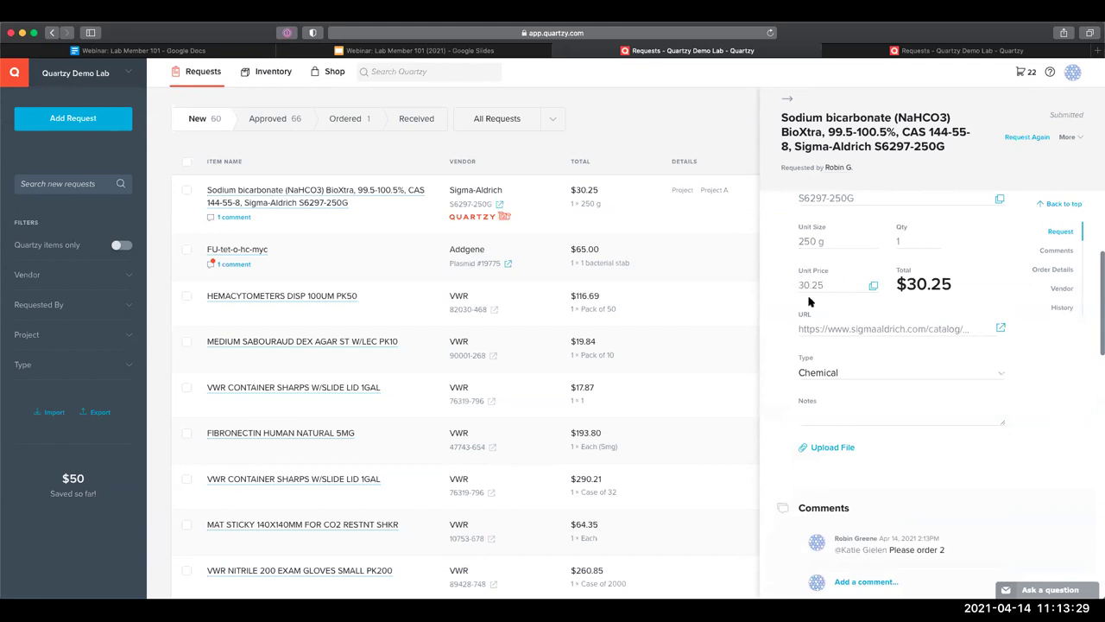
scroll(781, 328, up, 5)
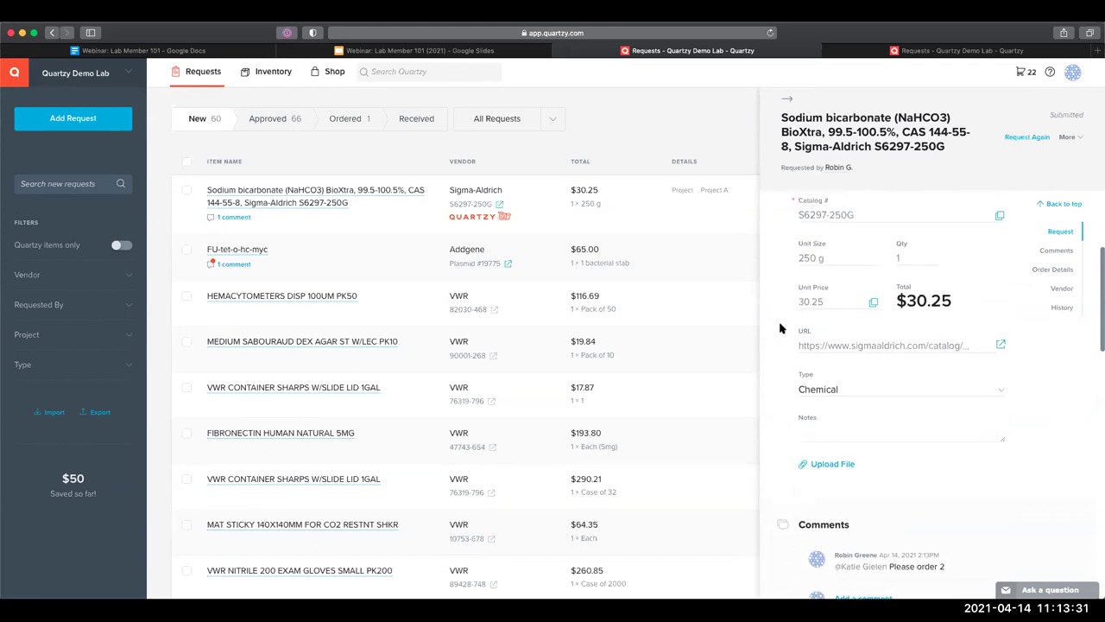
click(786, 99)
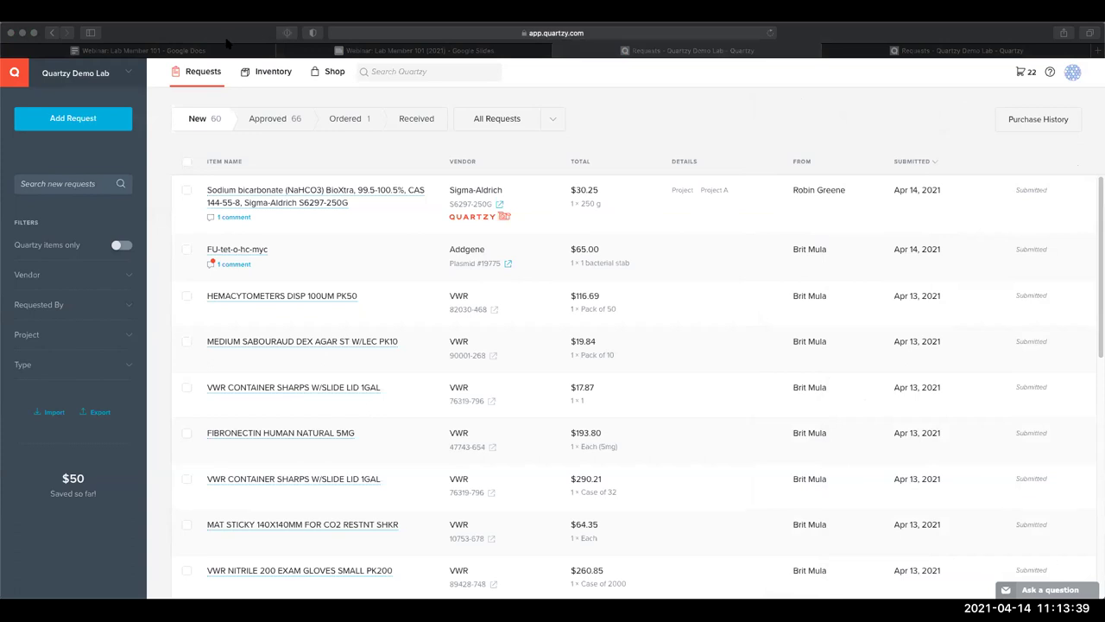
click(264, 136)
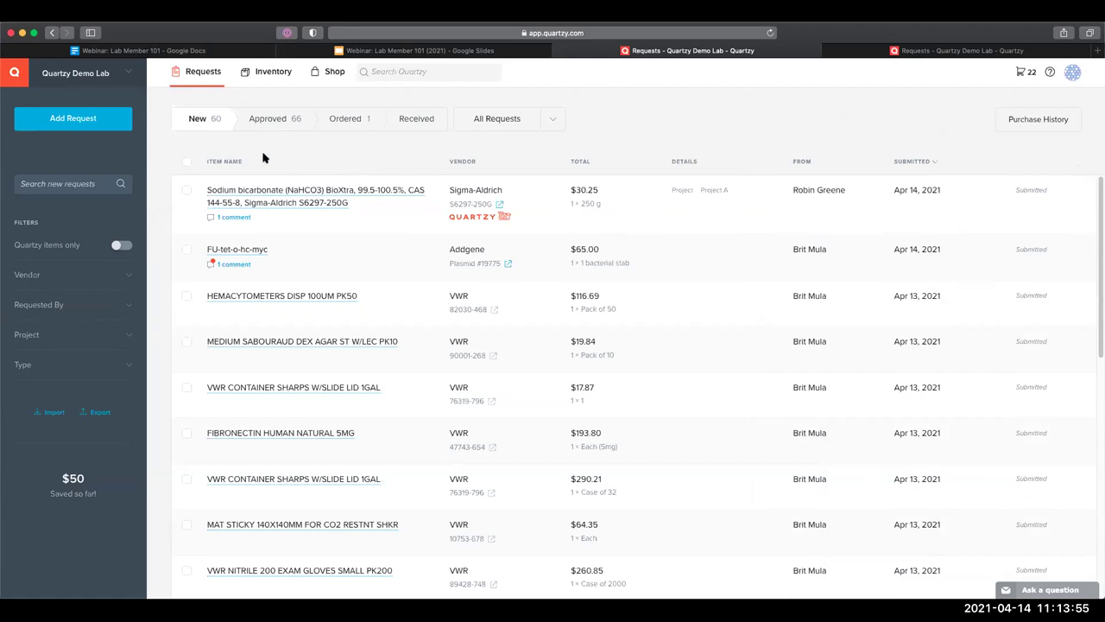
click(398, 73)
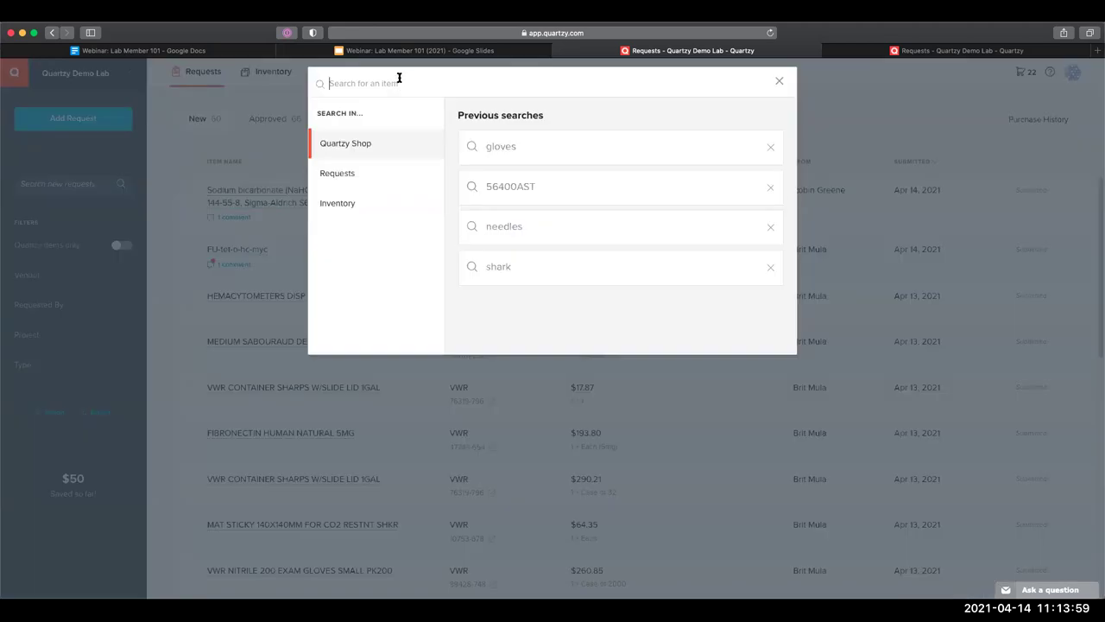
click(237, 99)
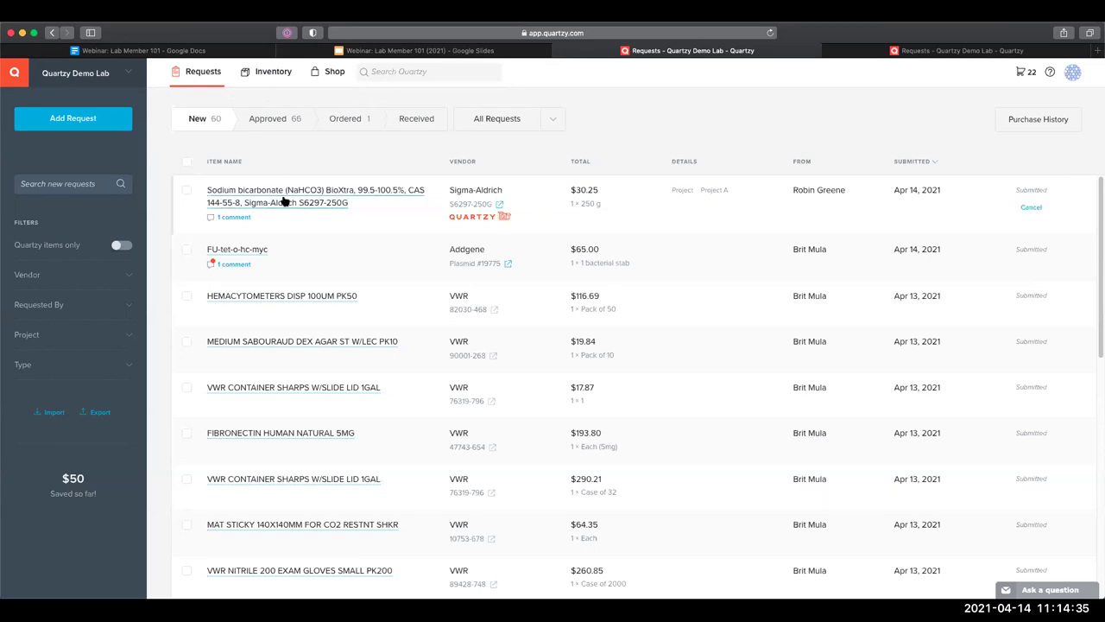
click(373, 76)
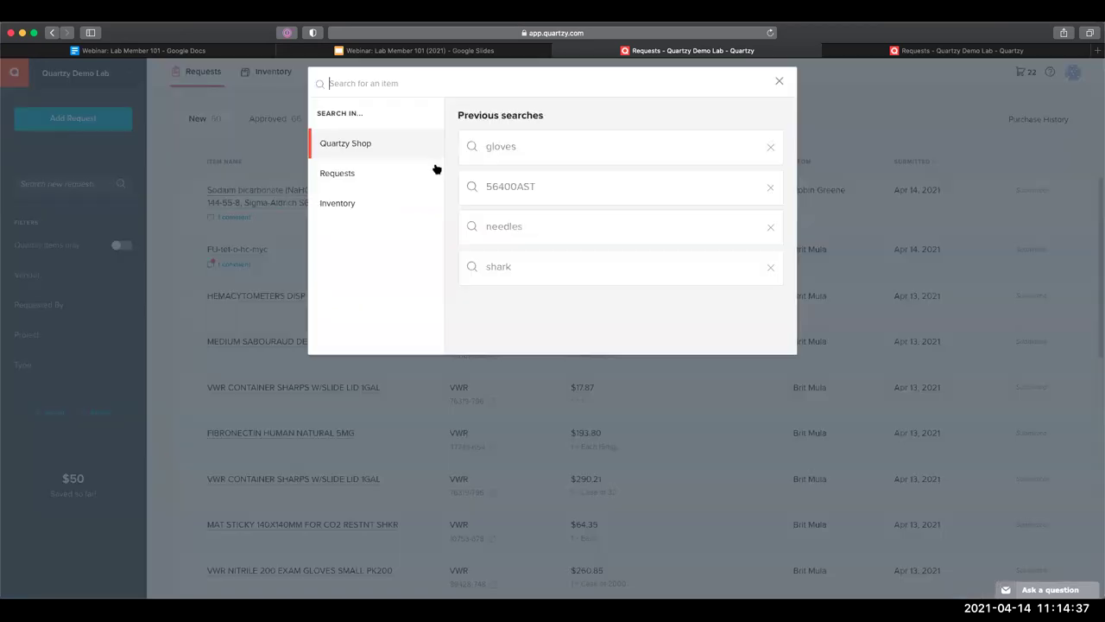
click(286, 164)
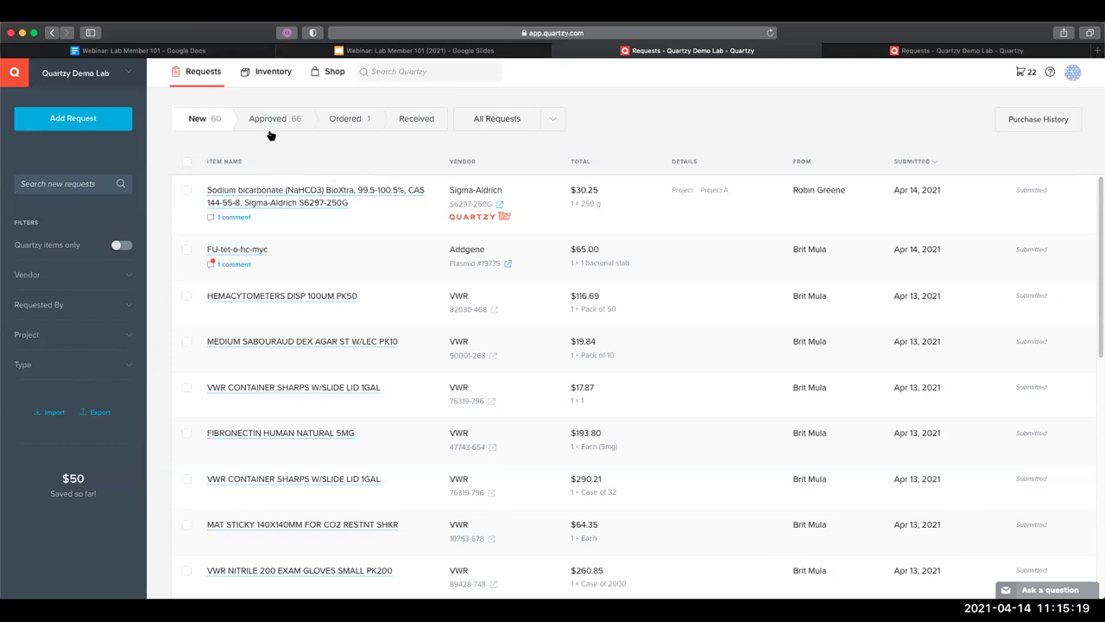
click(335, 128)
click(226, 127)
Start a new request for Qiagen catalog 69504, the DNeasy Blood & Tissue Kit
click(91, 116)
click(402, 375)
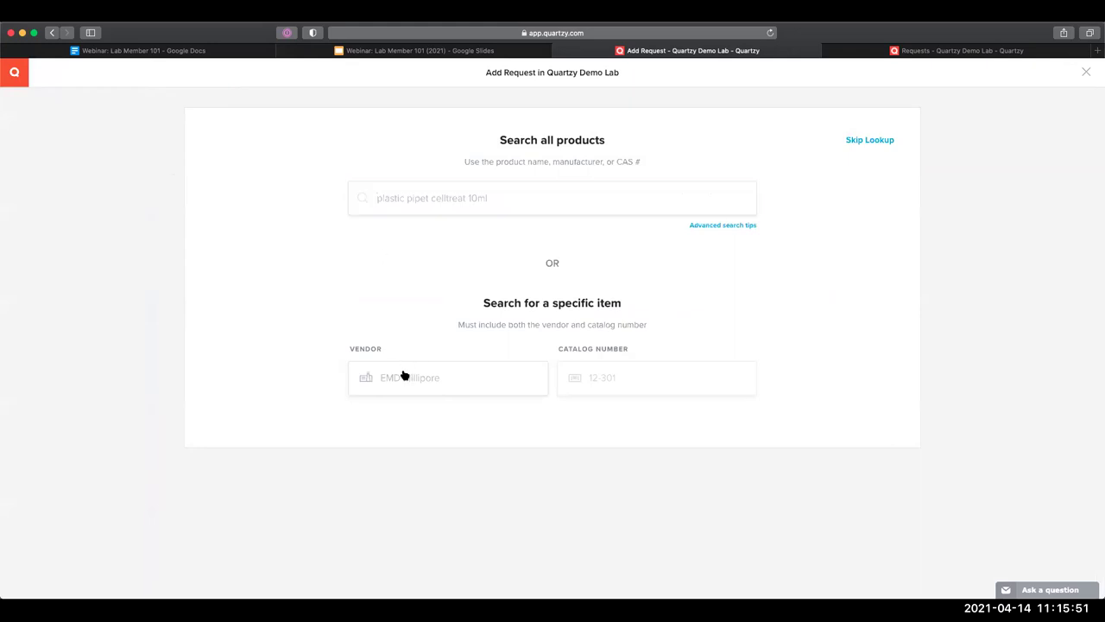
text(qiagen)
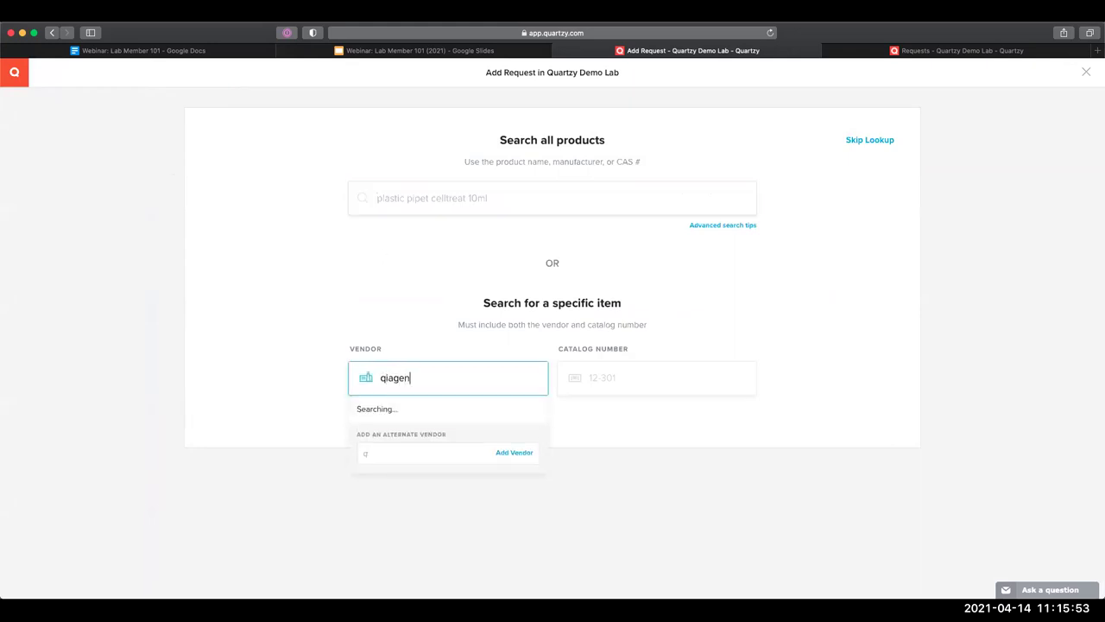
click(394, 409)
click(634, 381)
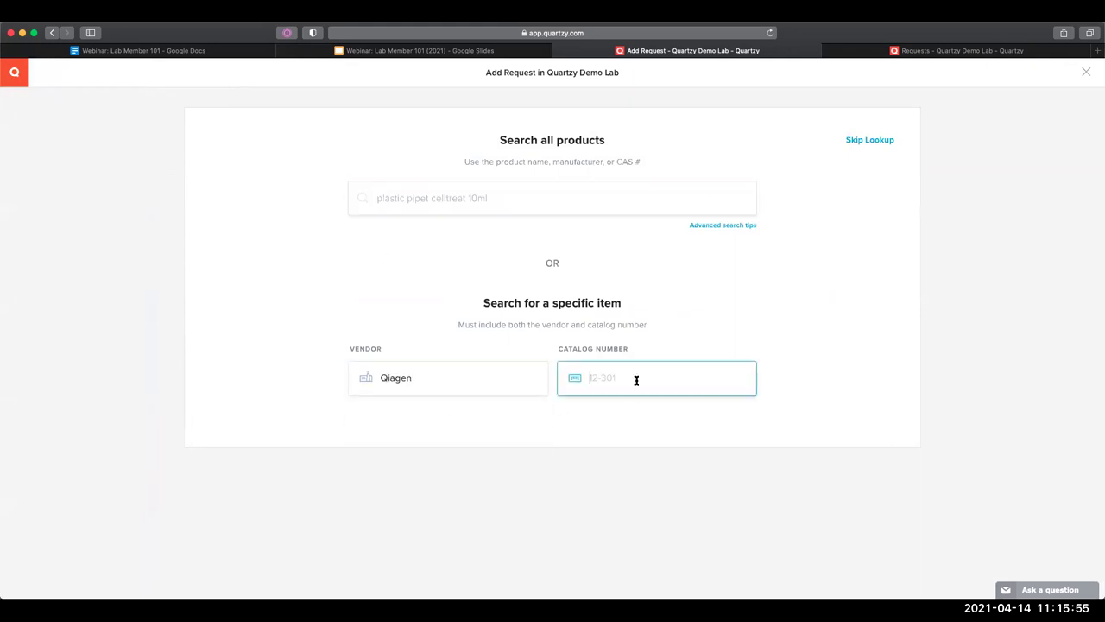
text(69504)
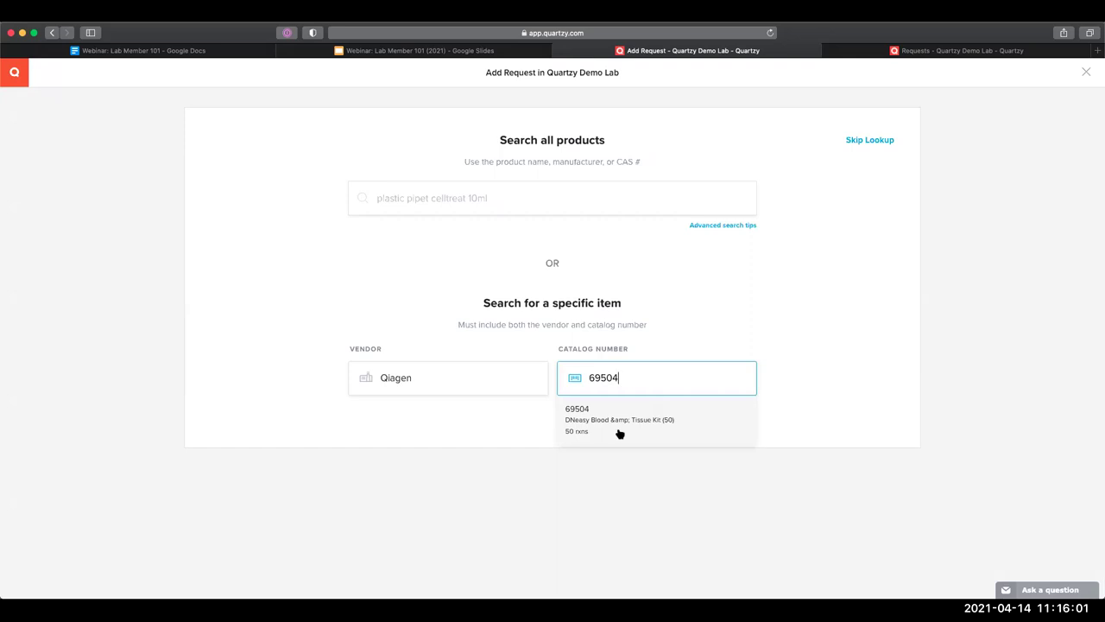
click(616, 430)
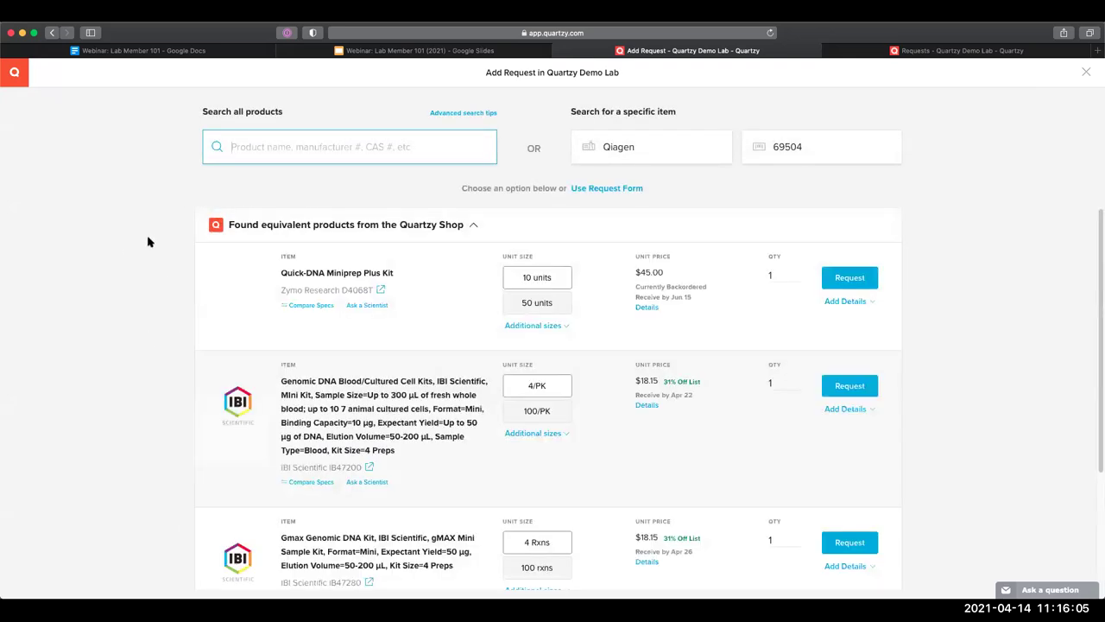
Collapse the Quartzy Shop equivalents, set the unit price to 177.00, and submit the request
scroll(150, 240, down, 1)
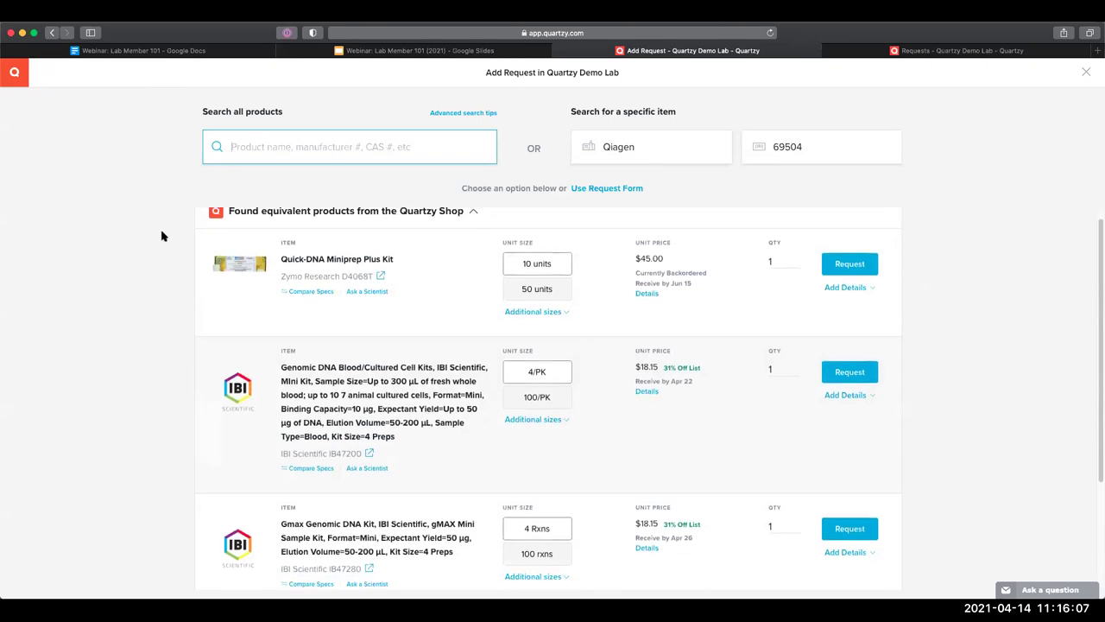
scroll(164, 238, up, 1)
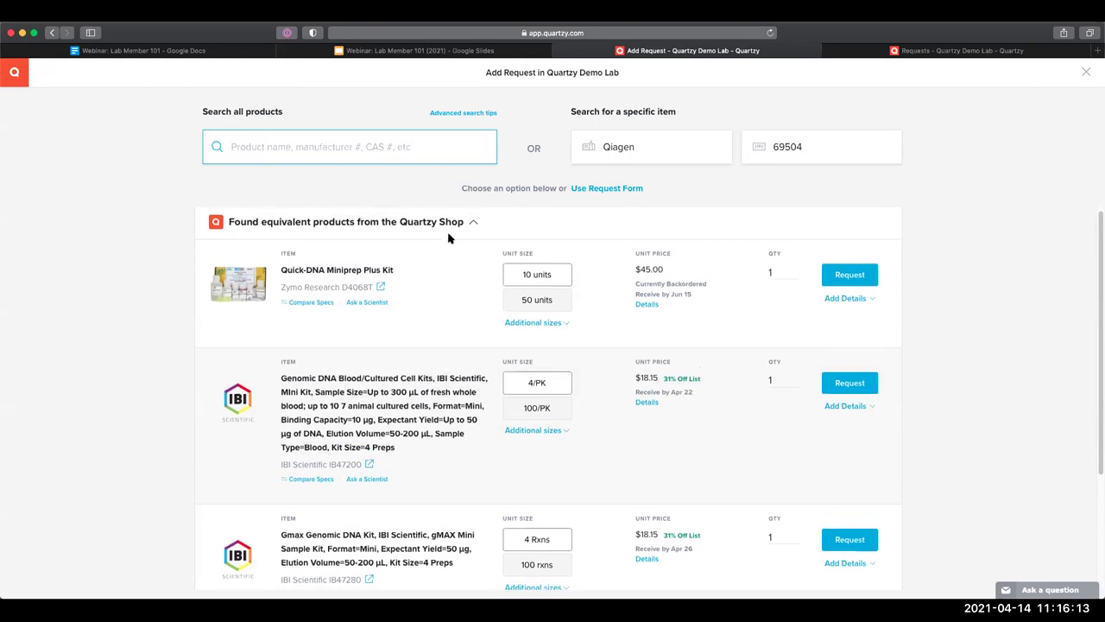
click(473, 225)
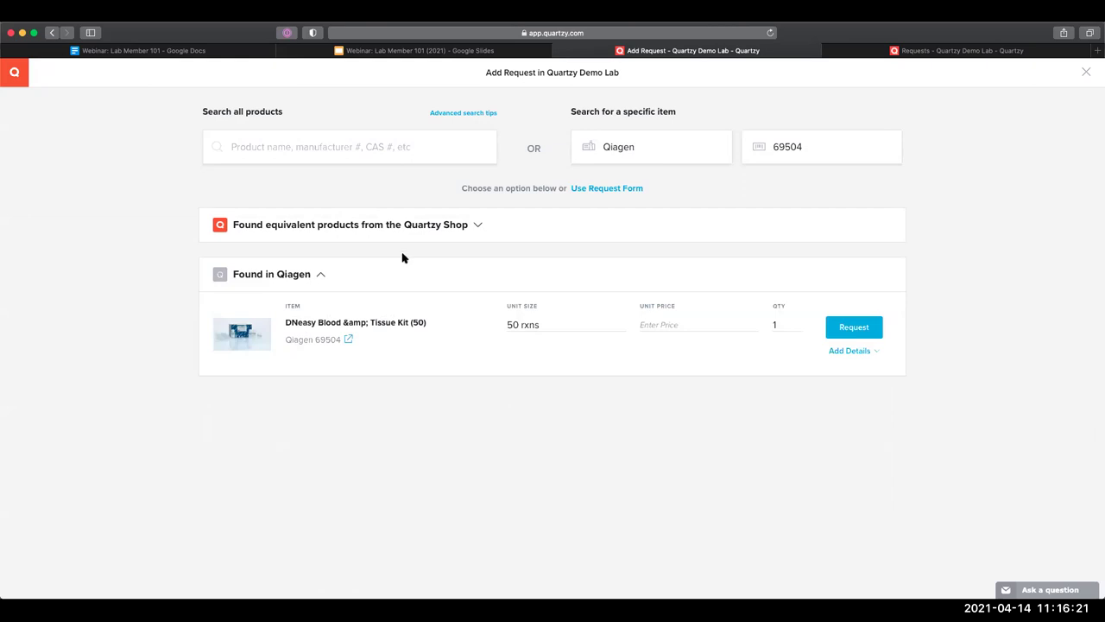
click(660, 321)
text(177)
click(707, 344)
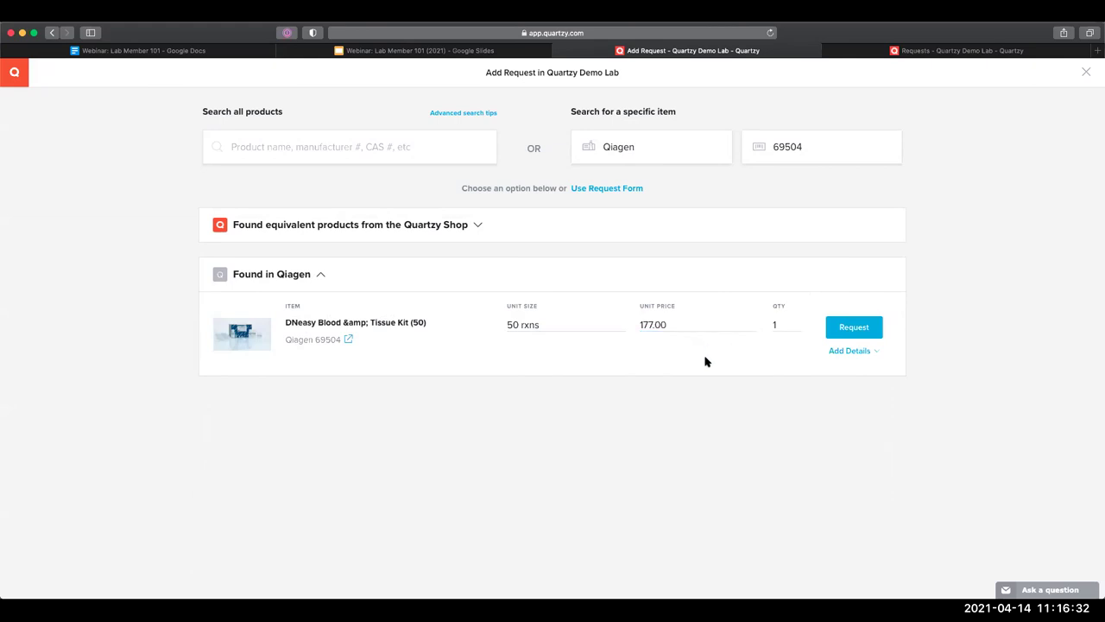
click(831, 334)
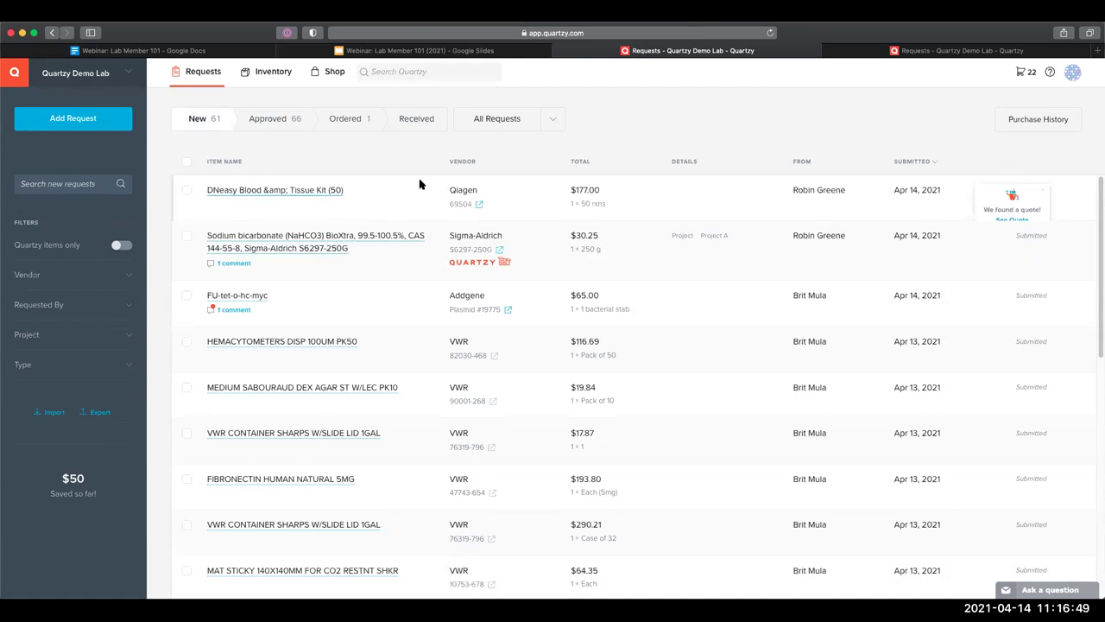
Open the equivalent-item quote for the DNeasy request, review the Quick-DNA row, and dismiss it
click(1012, 219)
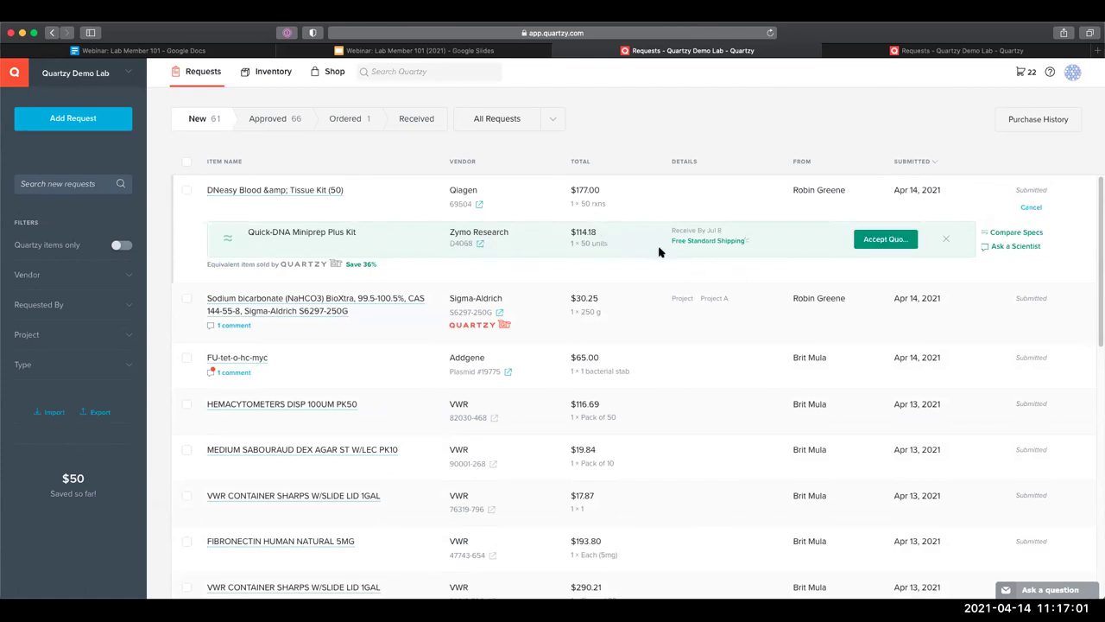
click(869, 243)
click(945, 241)
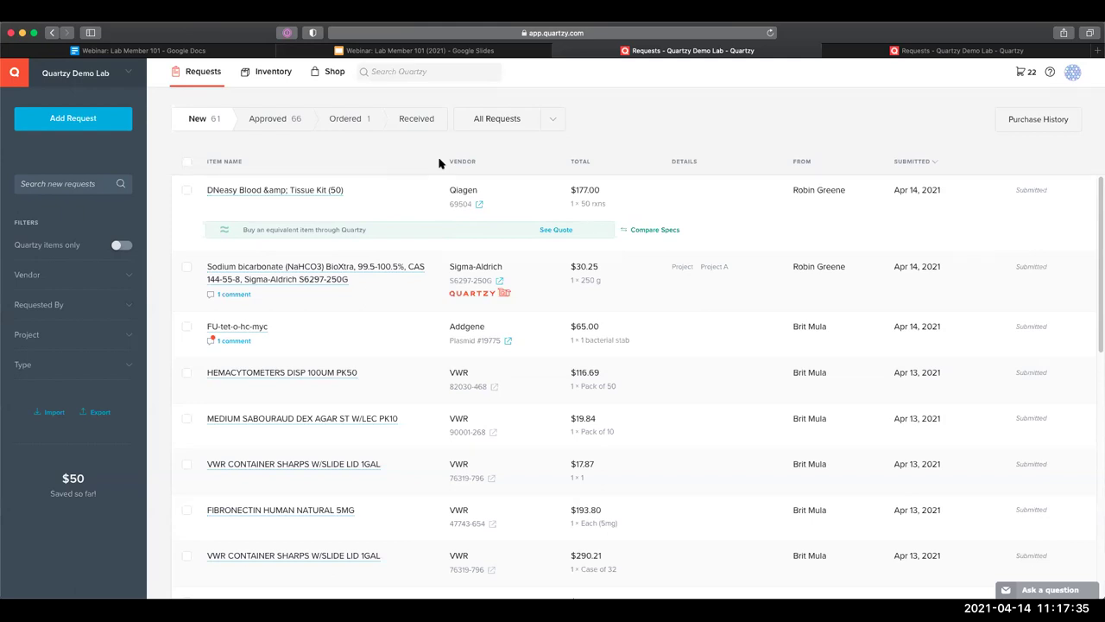
Show the Ordered requests and start marking the DMEM order as received
click(355, 128)
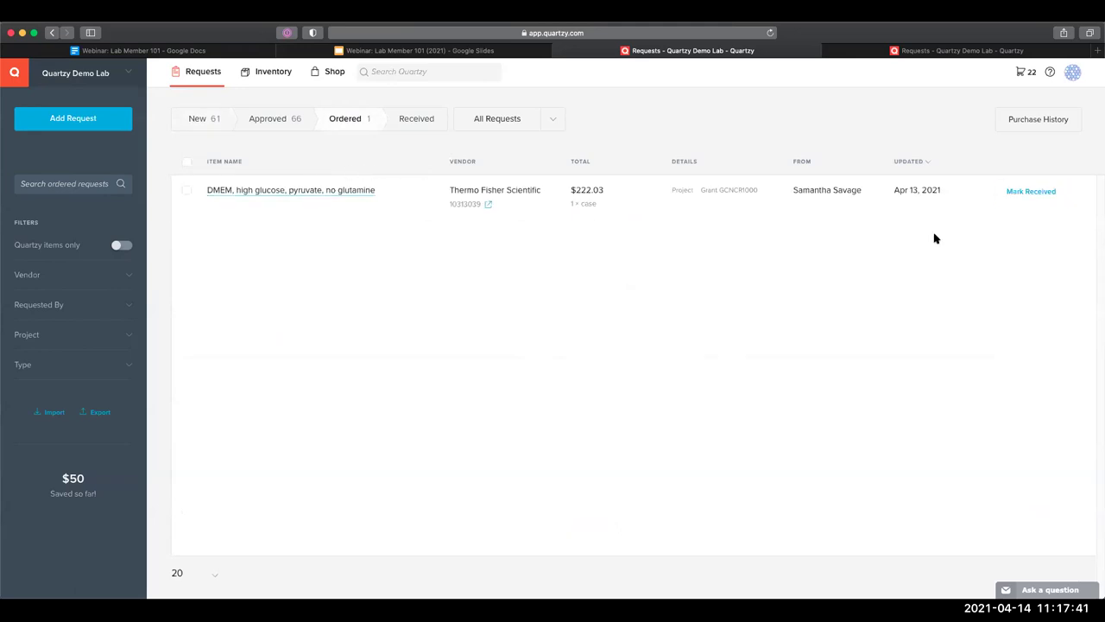
click(1009, 198)
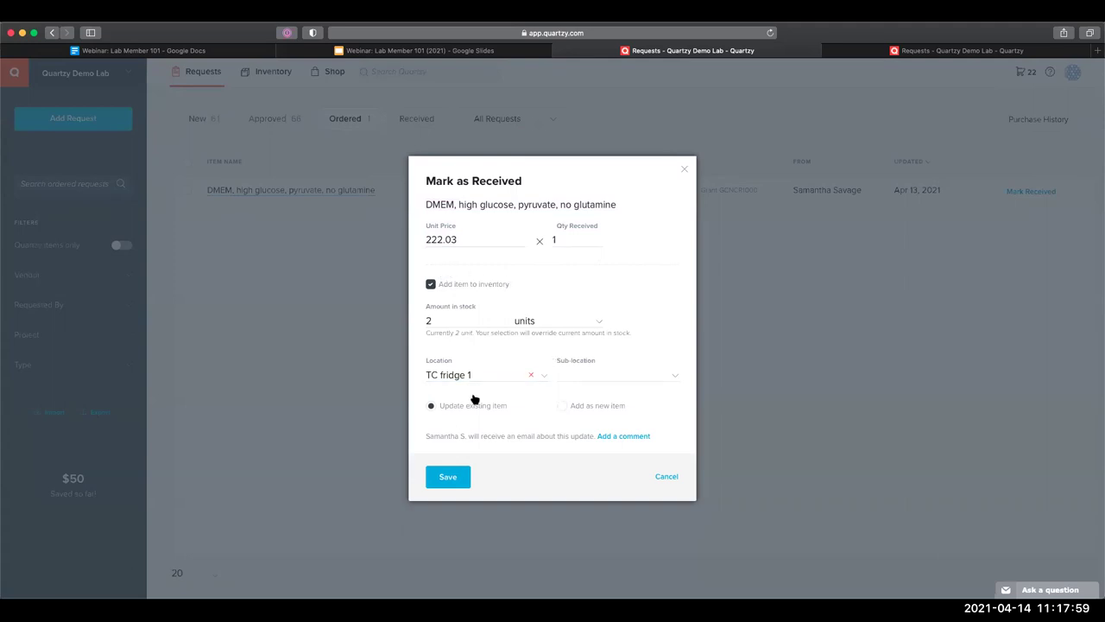
Receive the DMEM with 3 units in stock at TC fridge 1, no sub-location, and save
click(459, 326)
click(559, 241)
drag(447, 320, 418, 312)
text(3)
click(415, 342)
click(429, 321)
click(420, 346)
click(469, 380)
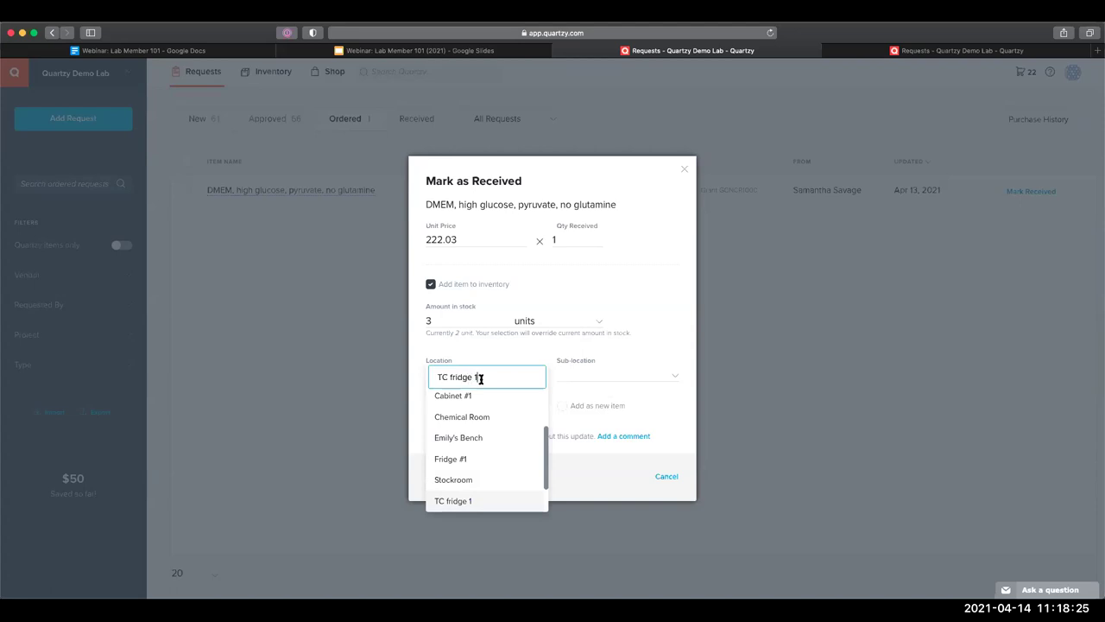
click(492, 353)
click(577, 371)
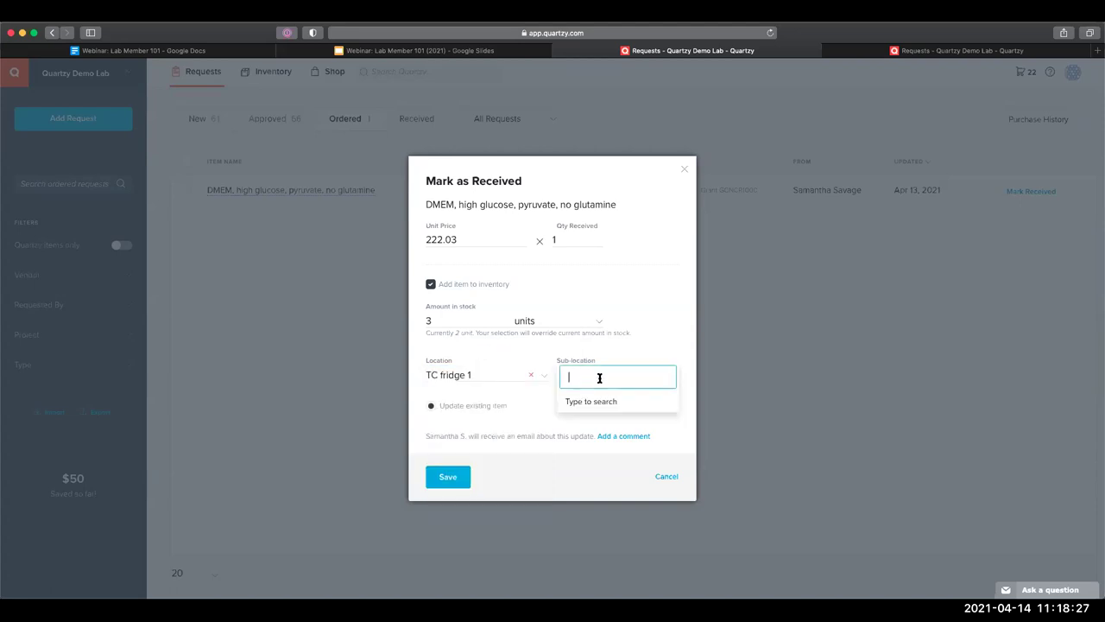
click(603, 350)
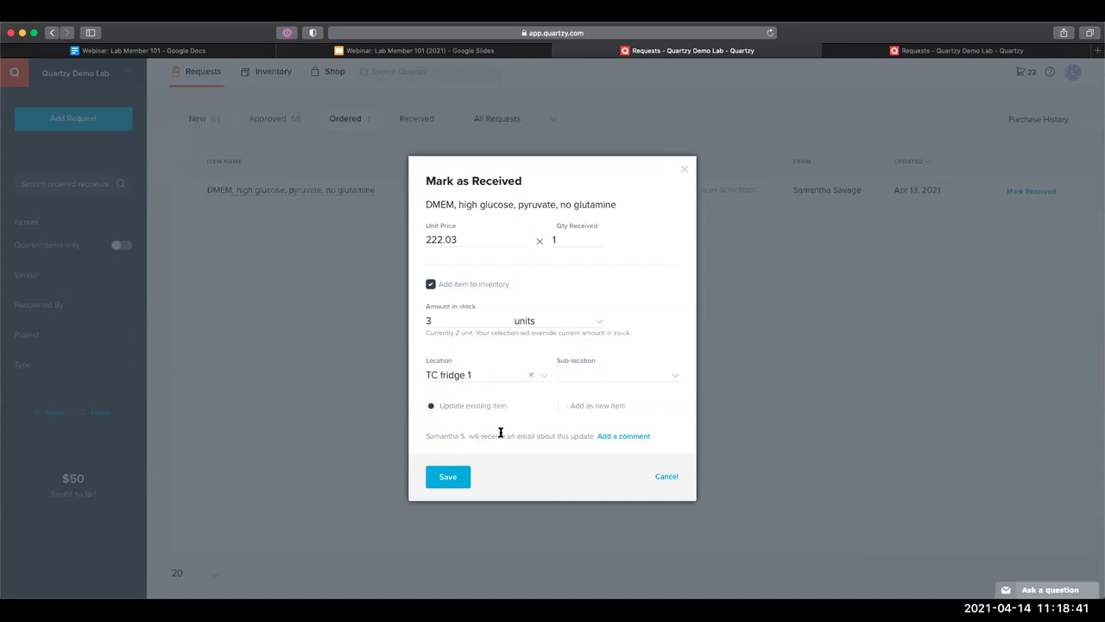
click(448, 476)
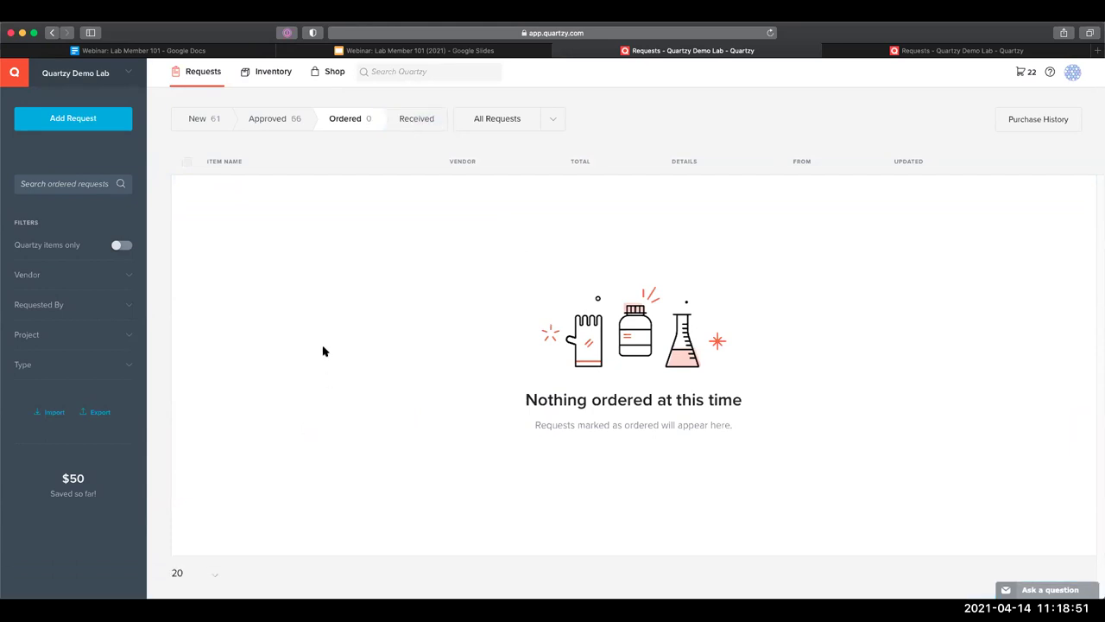
Open the Inventory and sort it by the Updated column, newest first
click(269, 73)
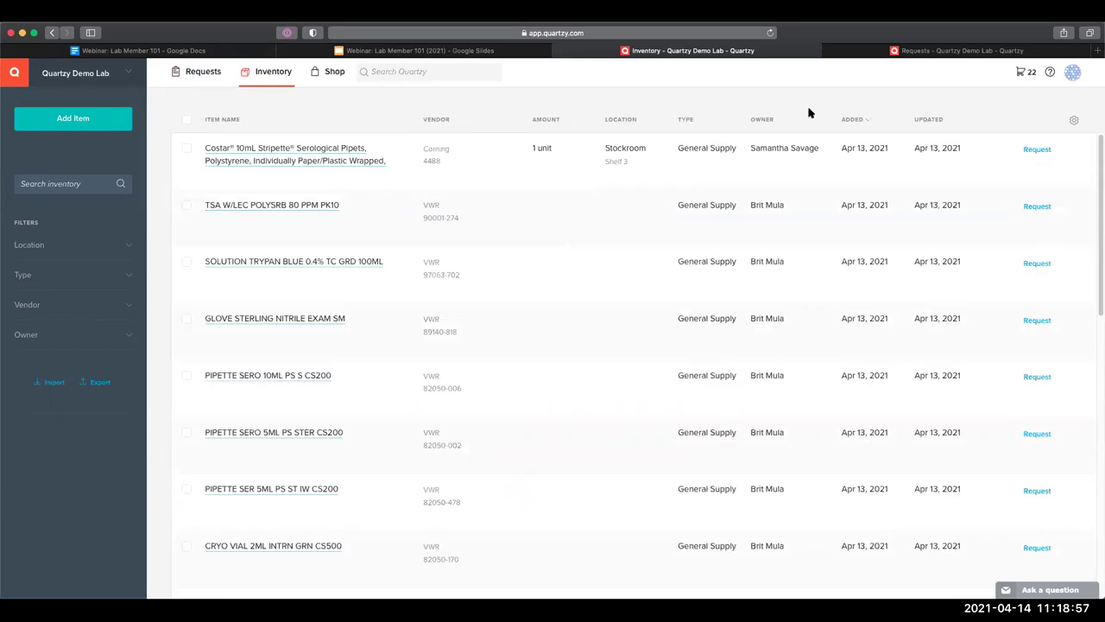
click(848, 119)
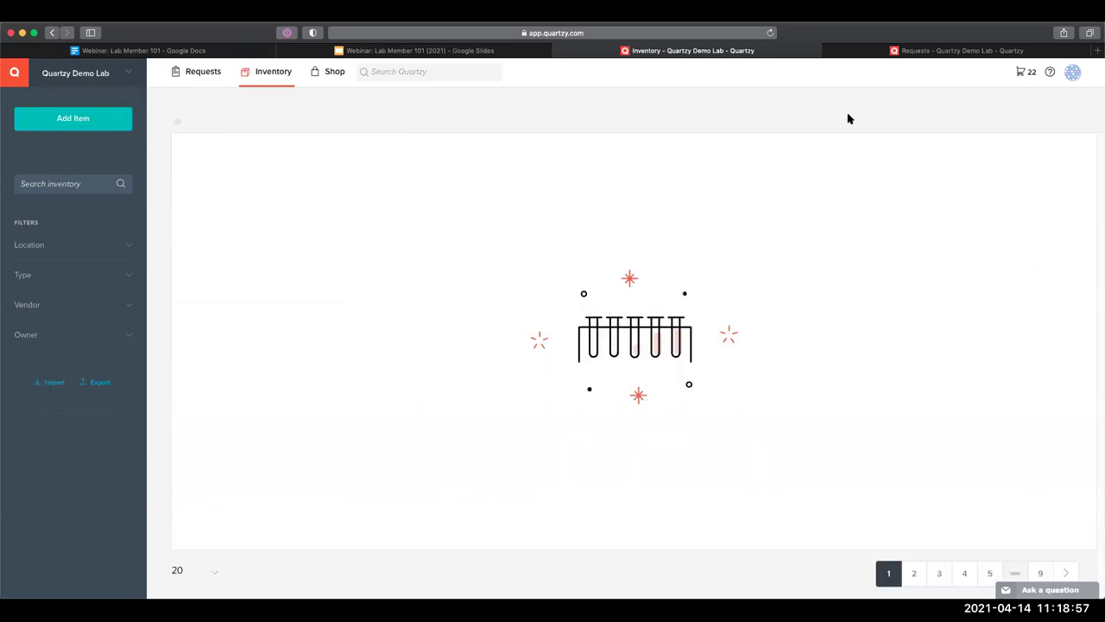
click(924, 119)
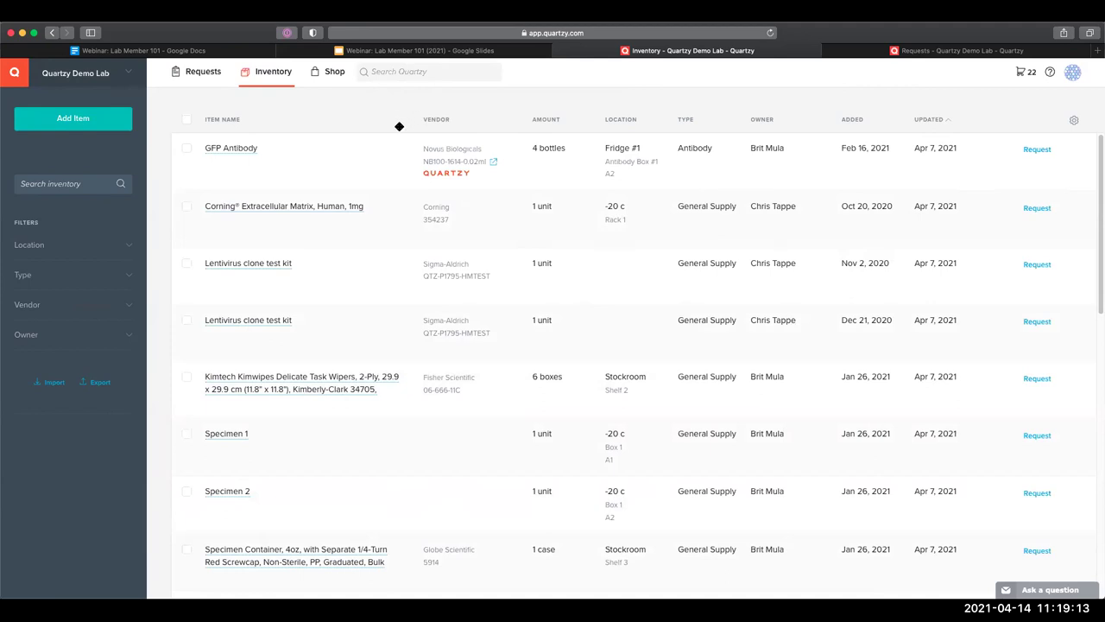
mouse_move(400, 136)
click(929, 118)
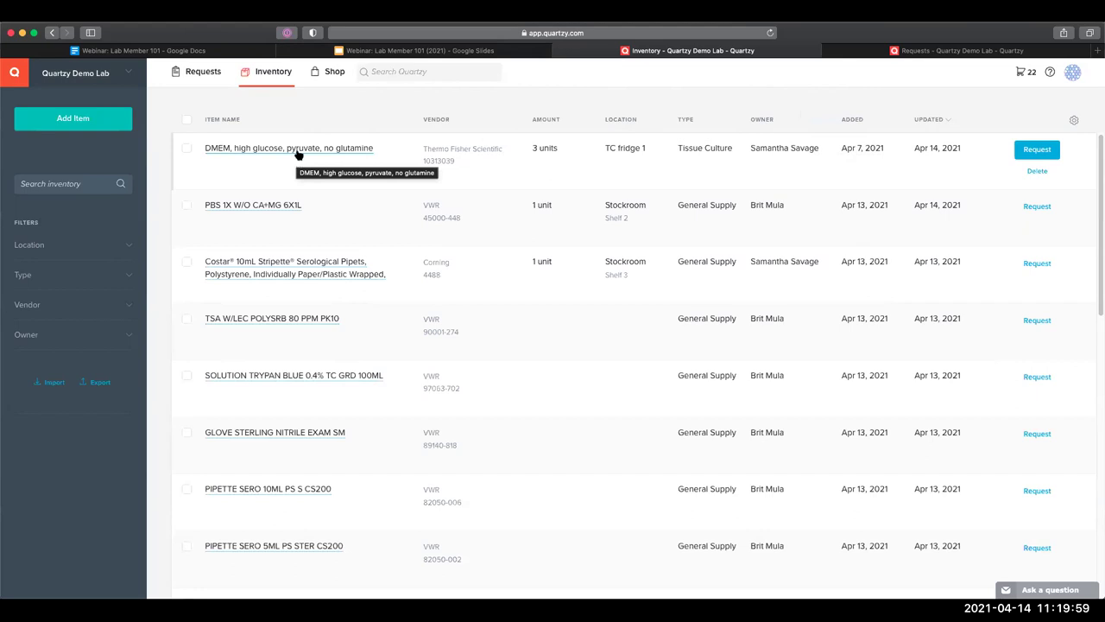
Open the DMEM inventory item's details and scroll down to its Specs section
click(297, 152)
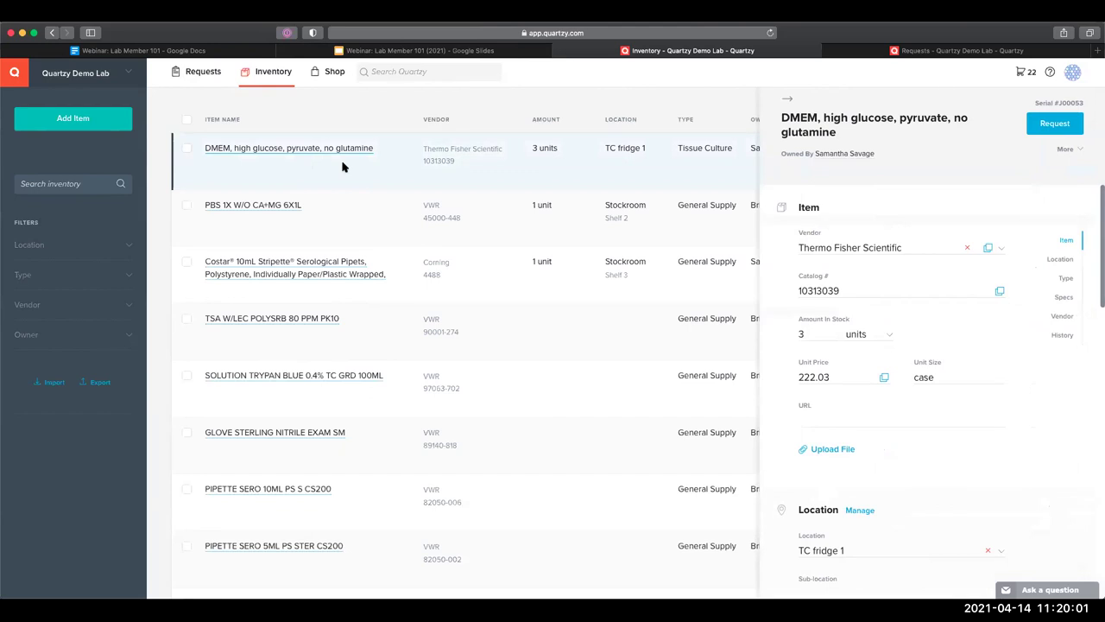
click(880, 286)
scroll(936, 207, down, 1)
scroll(963, 285, down, 1)
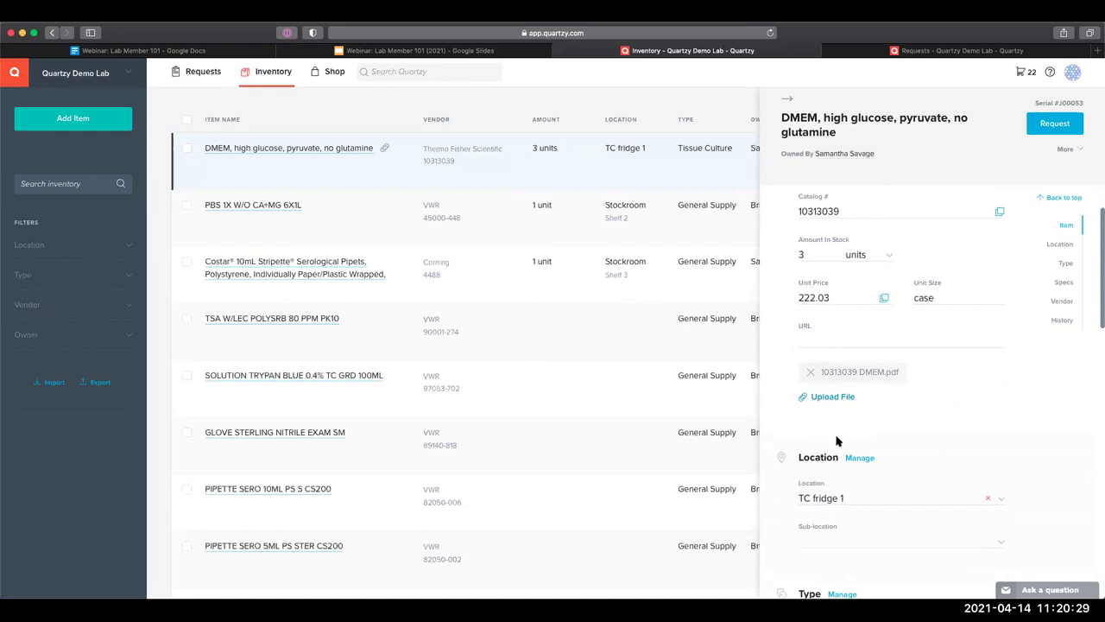
scroll(839, 443, down, 2)
scroll(944, 365, down, 10)
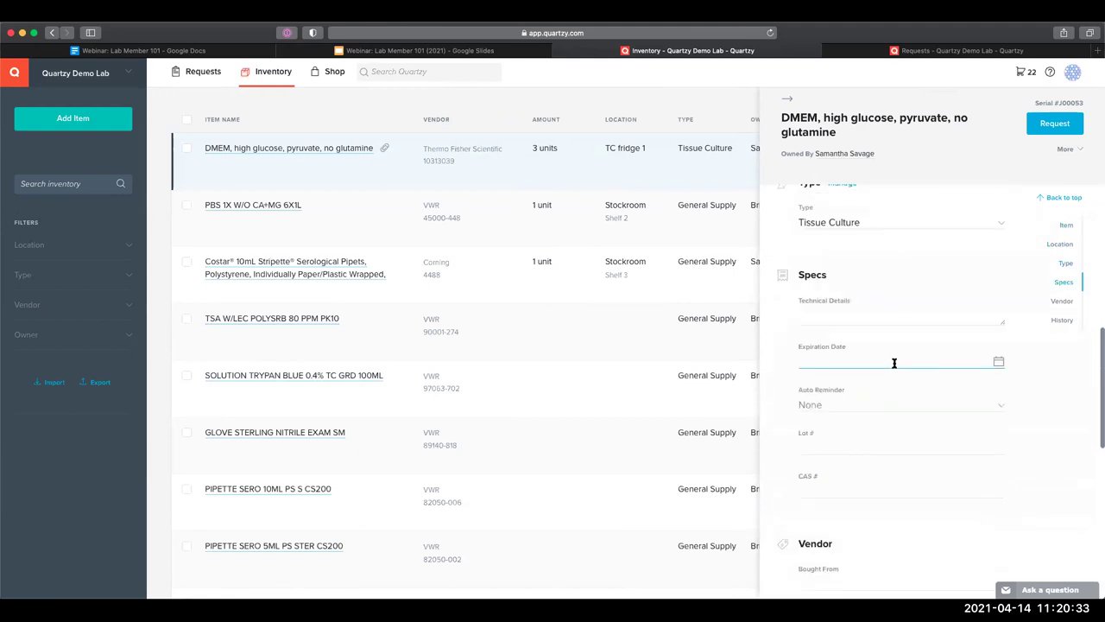
Set expiration date 08/06/2021 with a 1-month-before auto reminder, then close the item
click(898, 362)
click(926, 381)
click(927, 382)
click(926, 382)
click(926, 382)
click(905, 412)
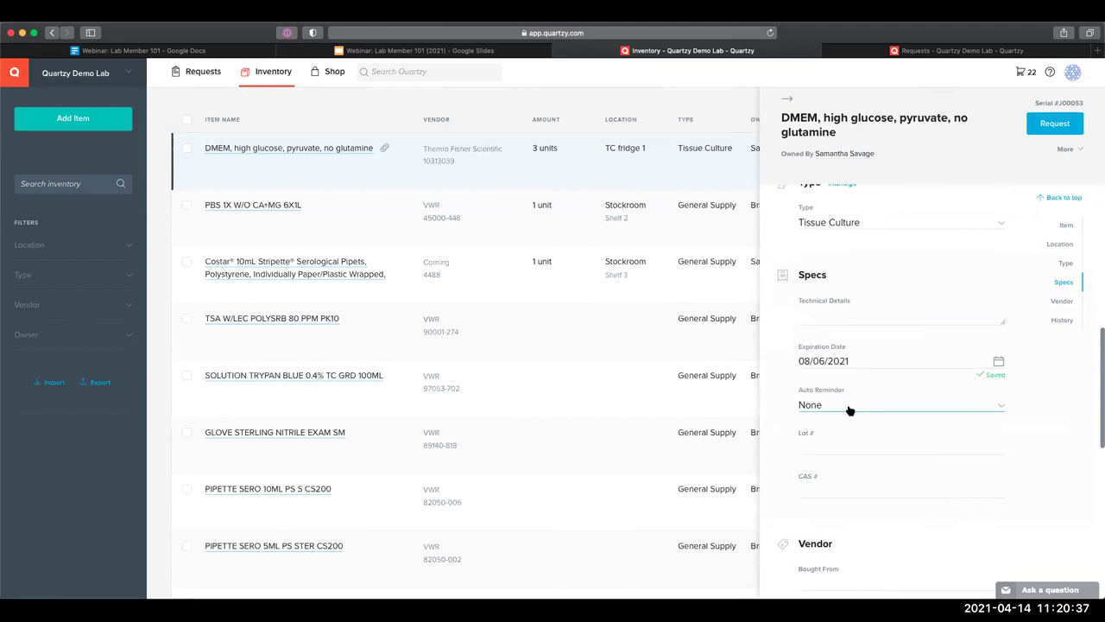
click(838, 406)
click(833, 486)
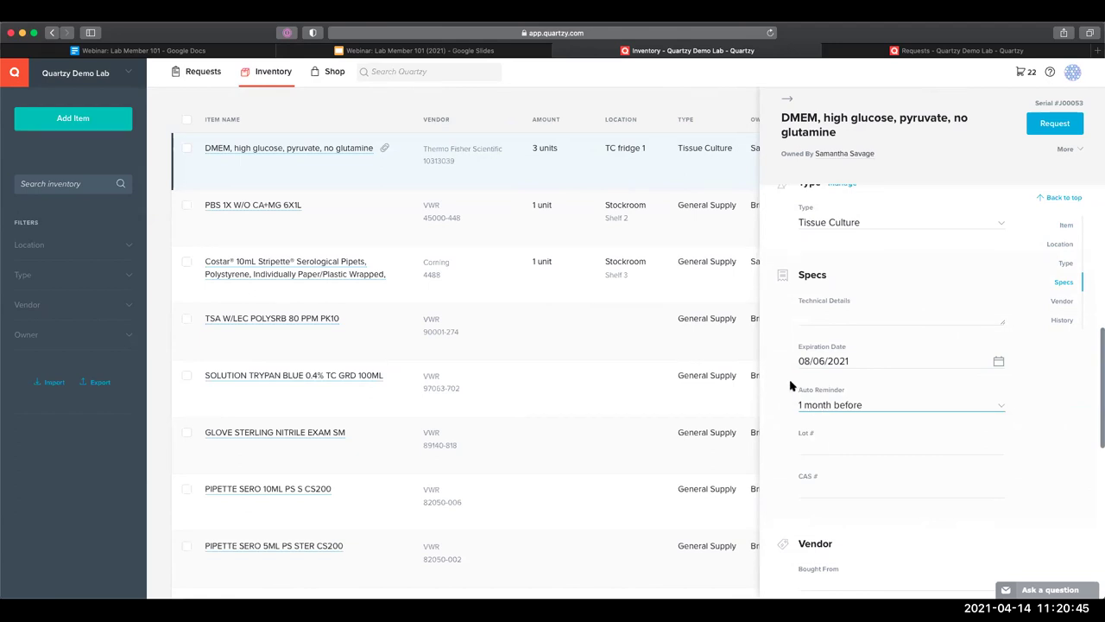
click(812, 361)
key(Escape)
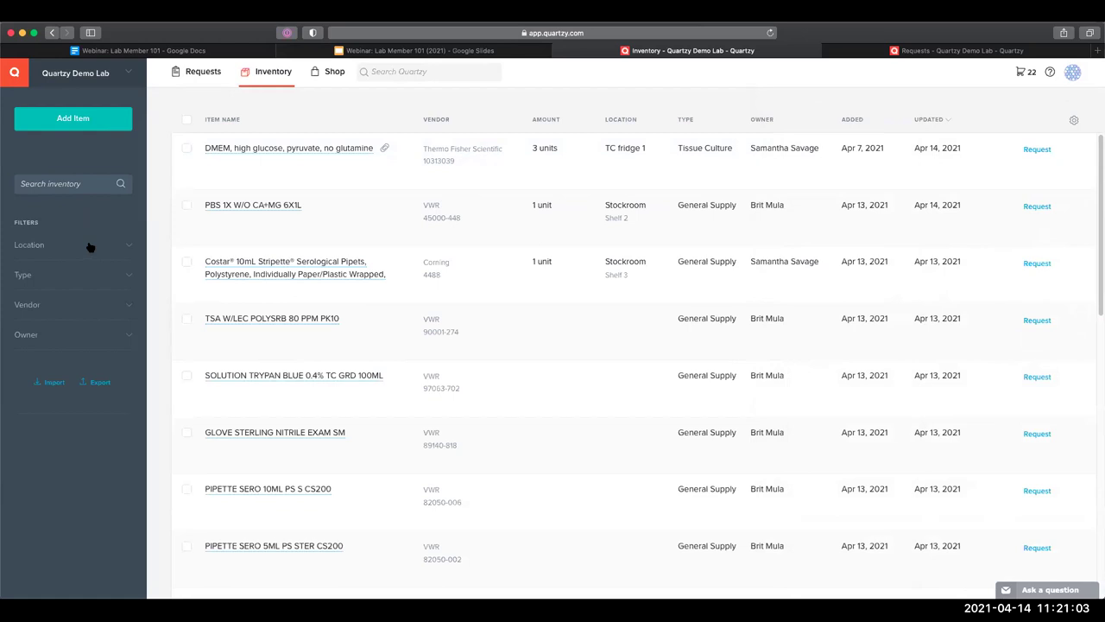
click(90, 248)
click(110, 249)
click(116, 296)
click(35, 322)
click(27, 296)
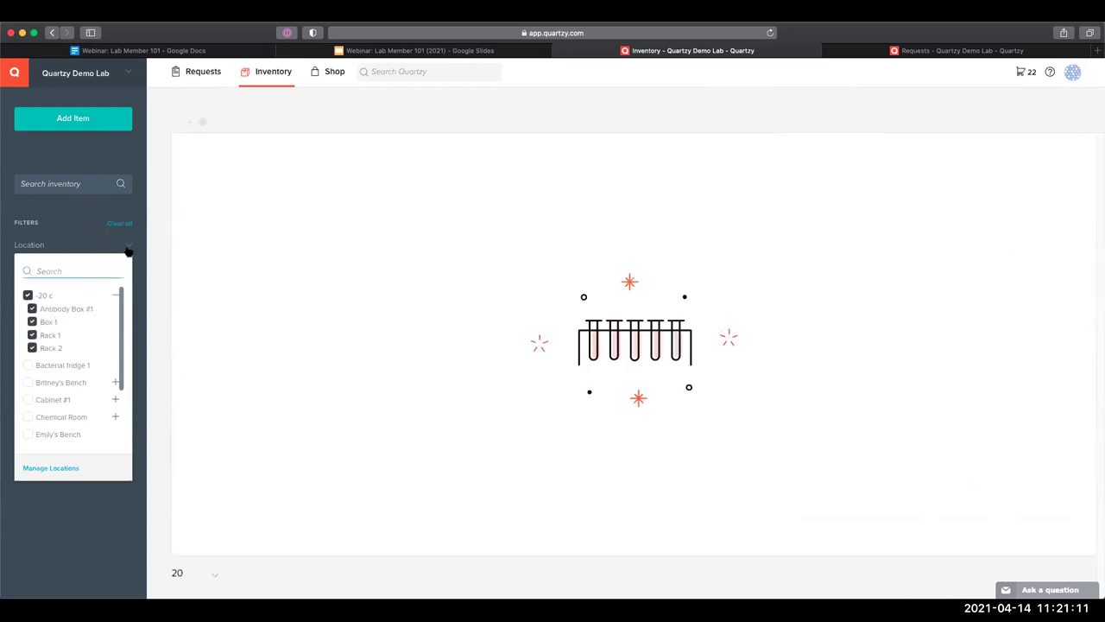
click(28, 295)
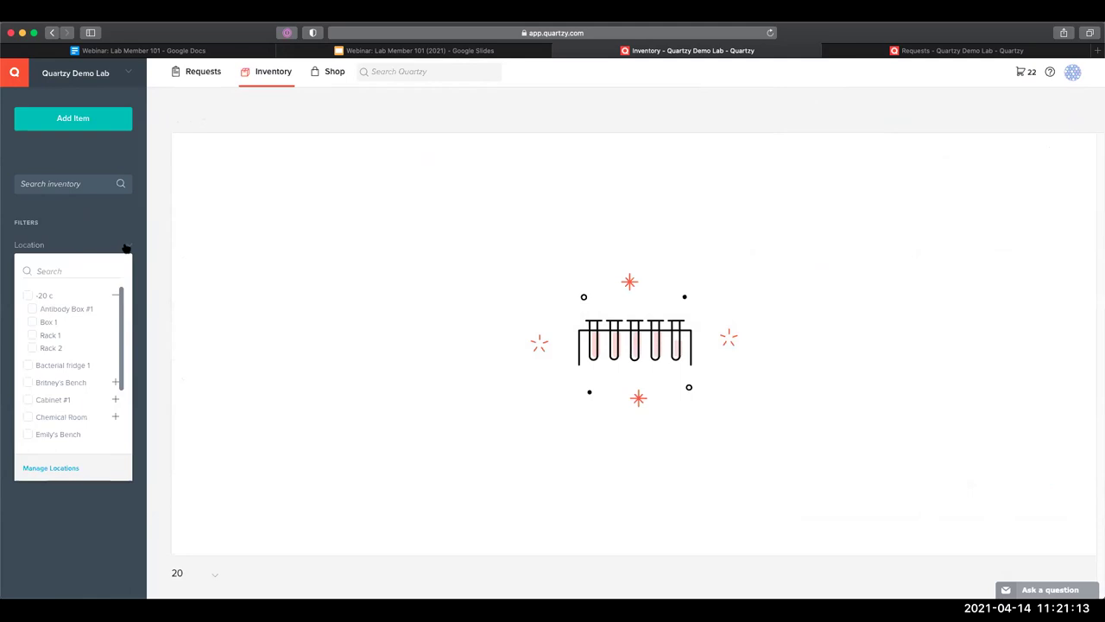
click(126, 249)
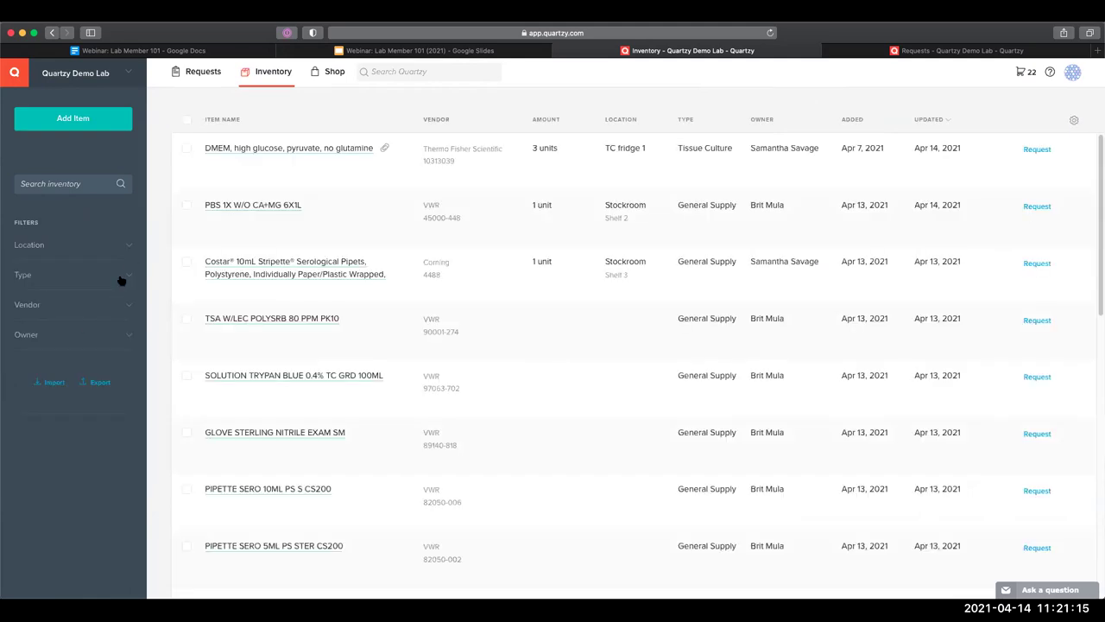
click(121, 279)
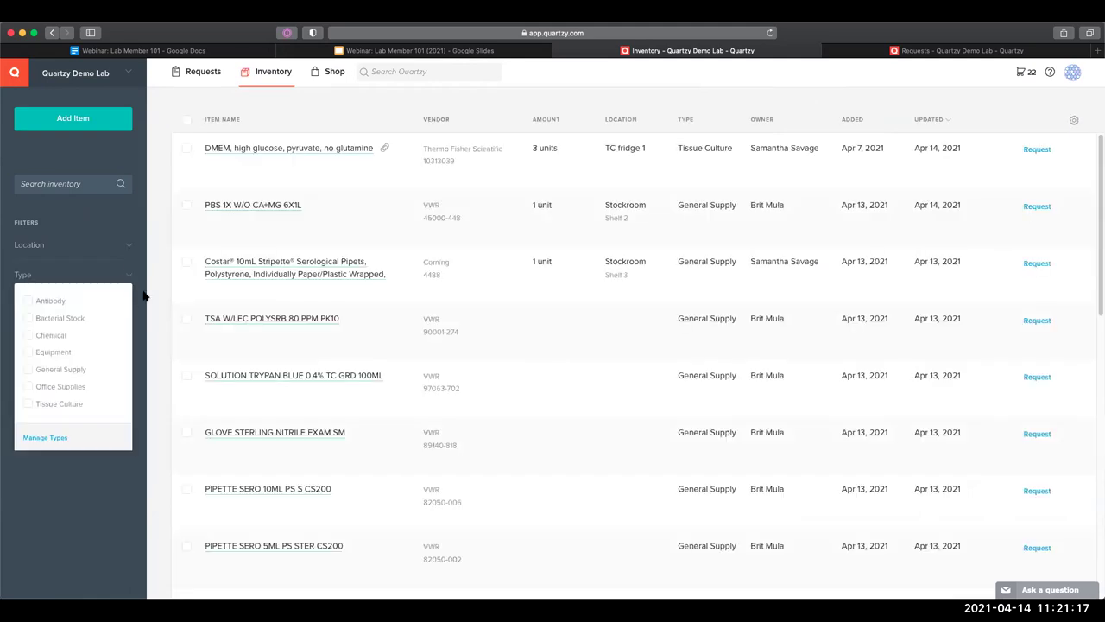
click(130, 301)
click(128, 307)
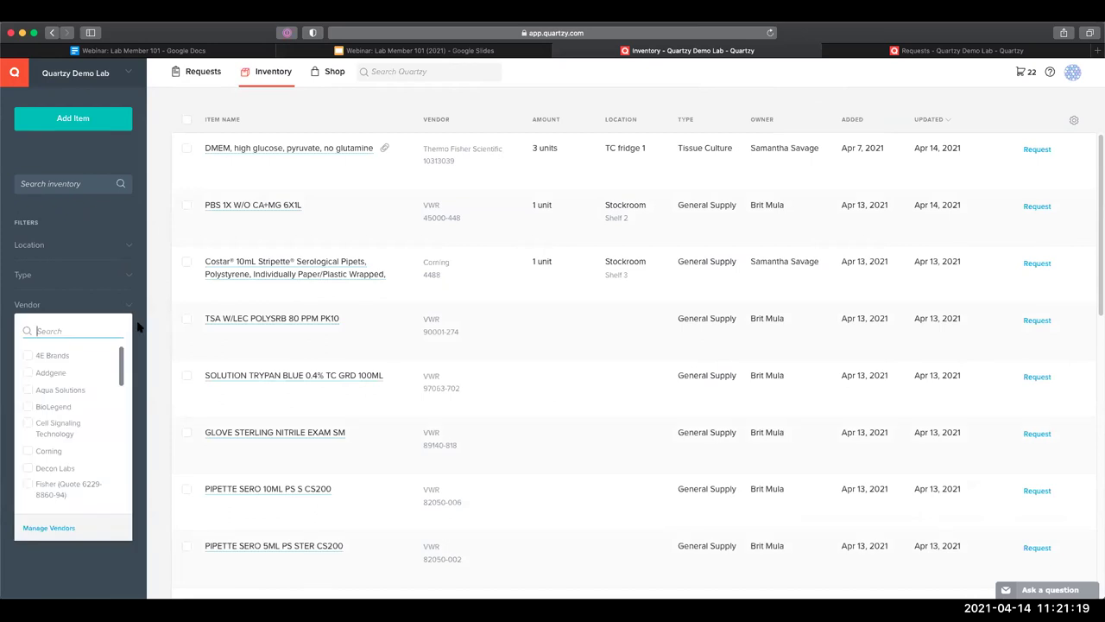
click(136, 328)
click(129, 333)
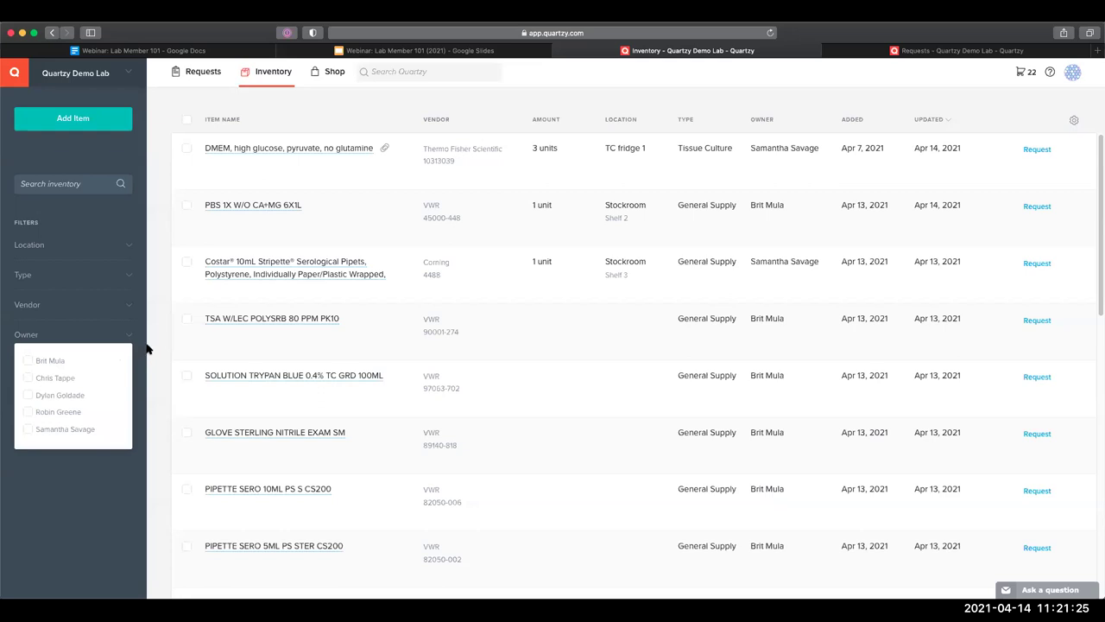
click(147, 349)
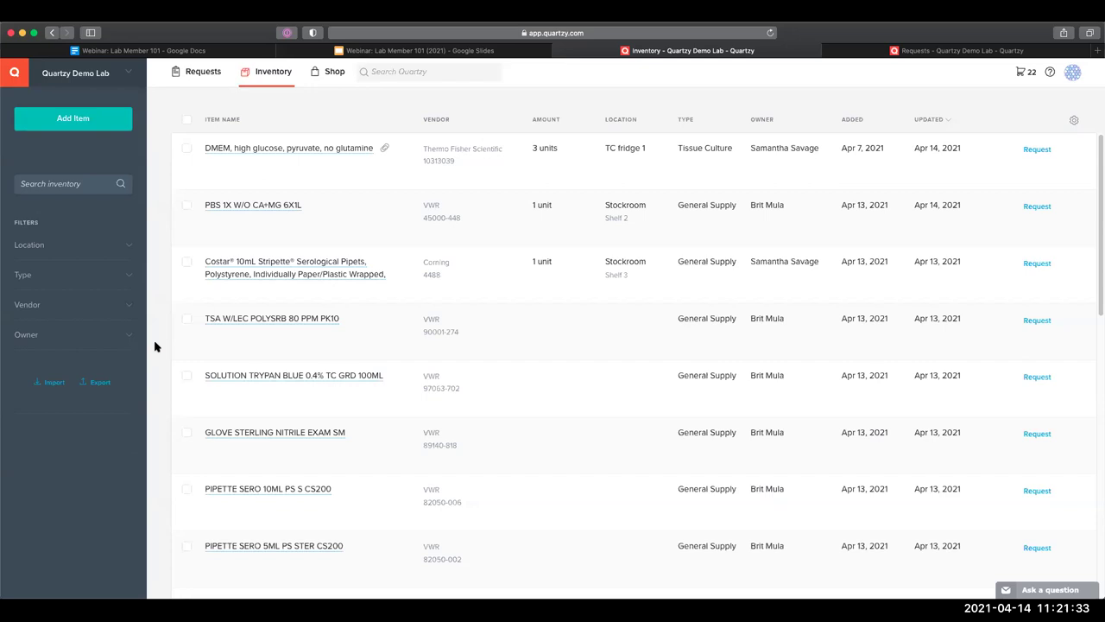
Review the DMEM item's details, with attached file 10313039 DMEM.pdf and location TC fridge 1, then close them
click(268, 151)
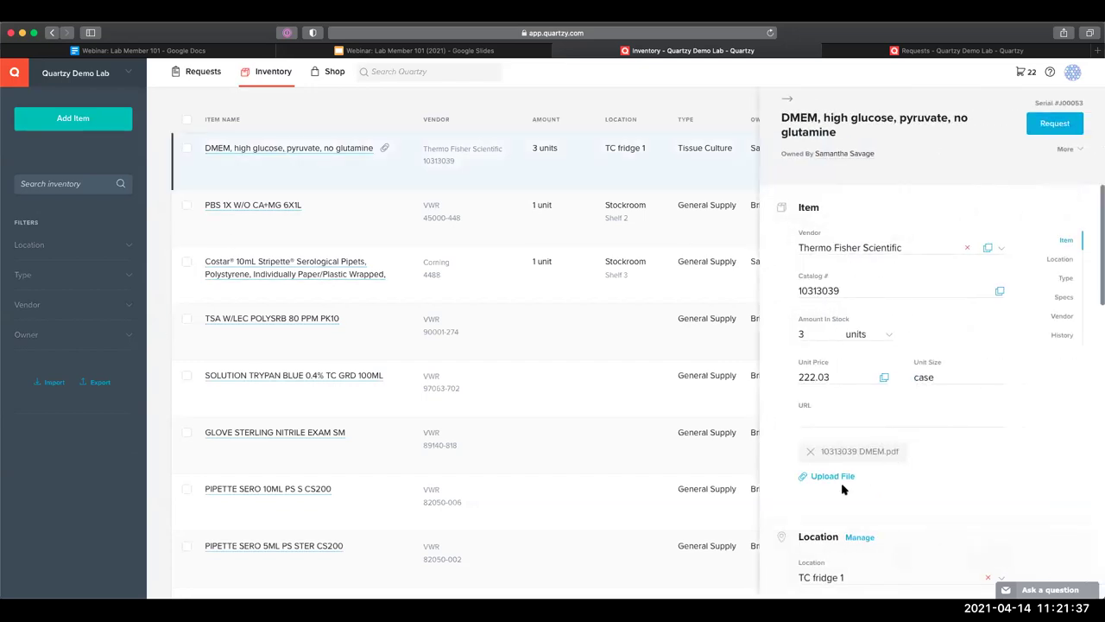
scroll(893, 473, down, 2)
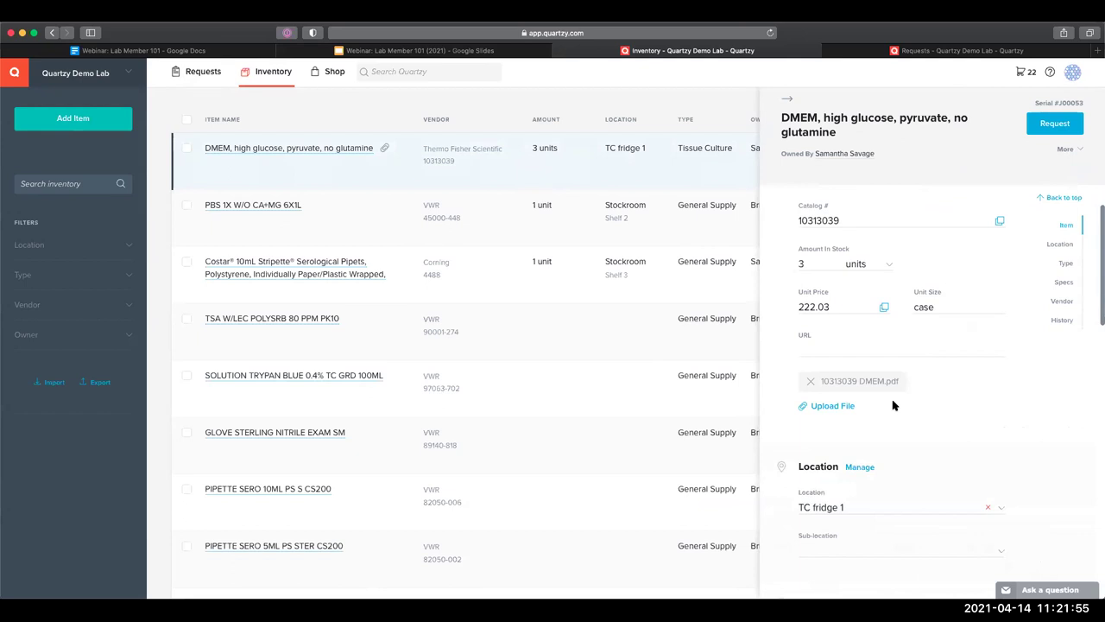
click(318, 95)
Search the Shop for PBS, leaving the sort order unchanged
click(325, 74)
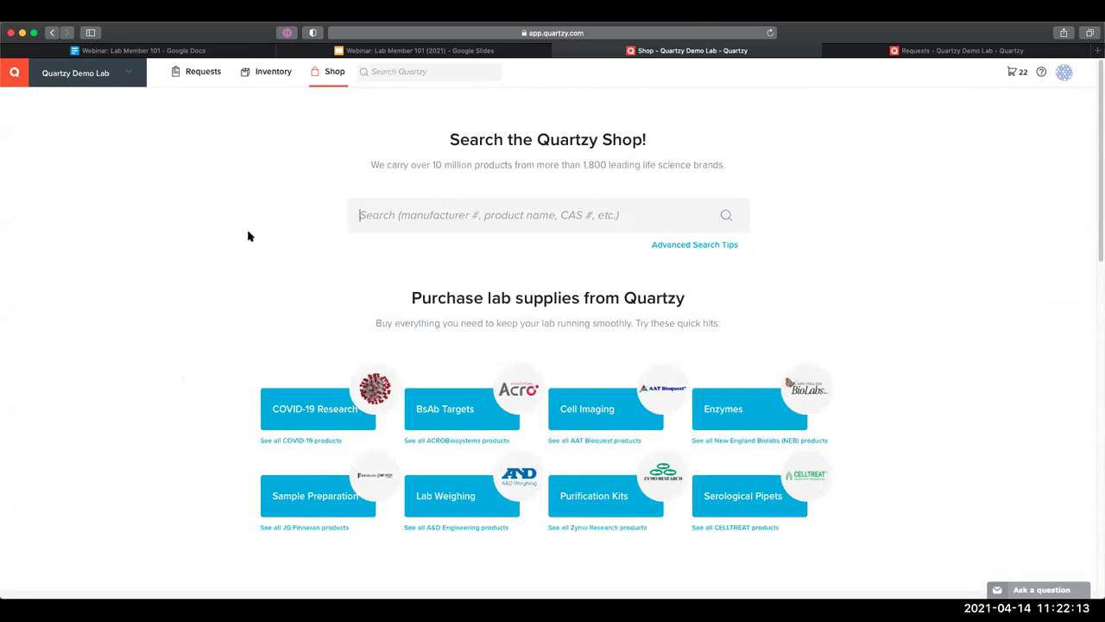
text(PBS)
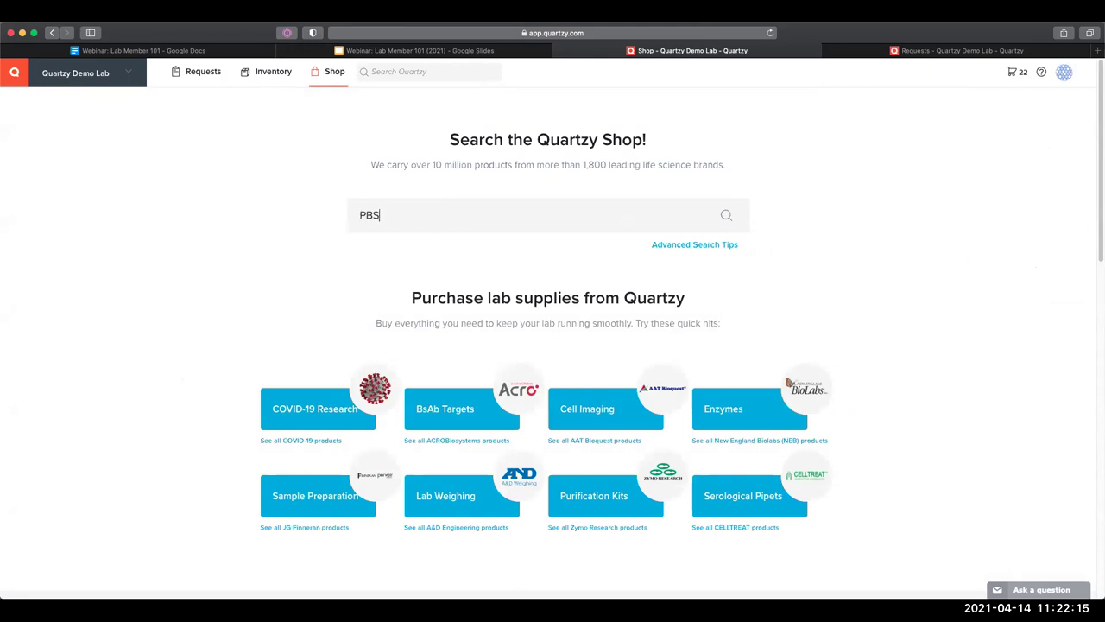
key(Return)
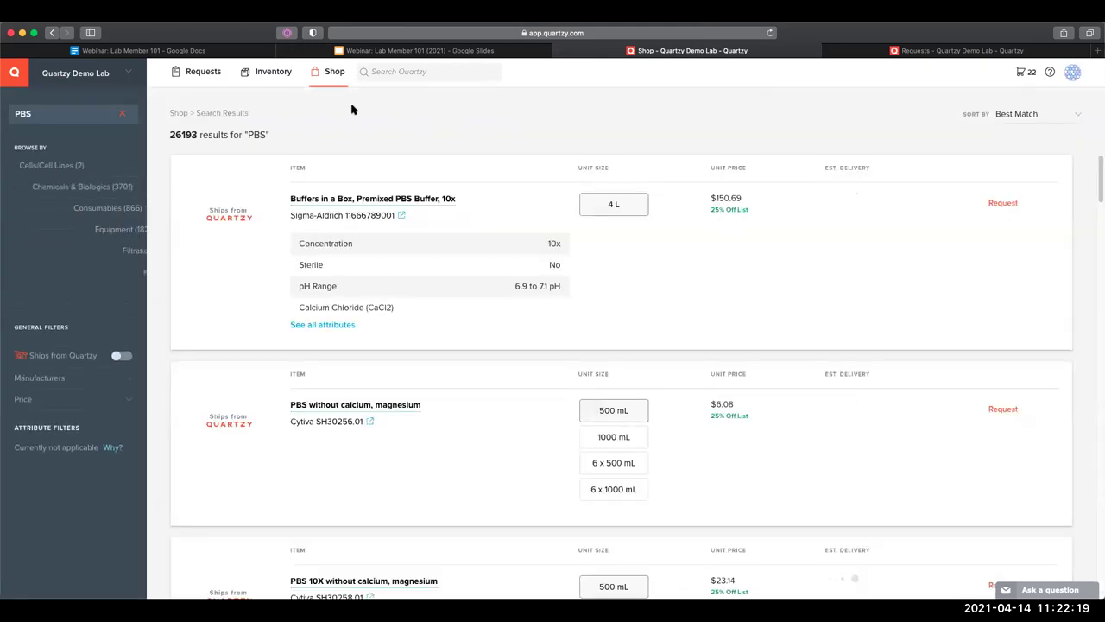
click(1067, 127)
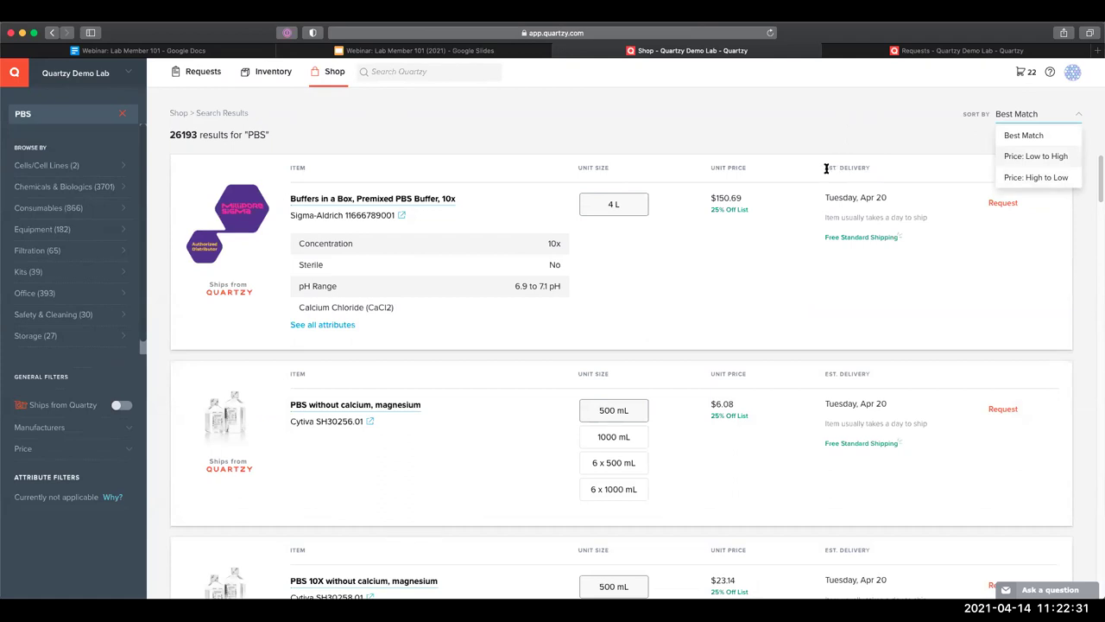
click(483, 156)
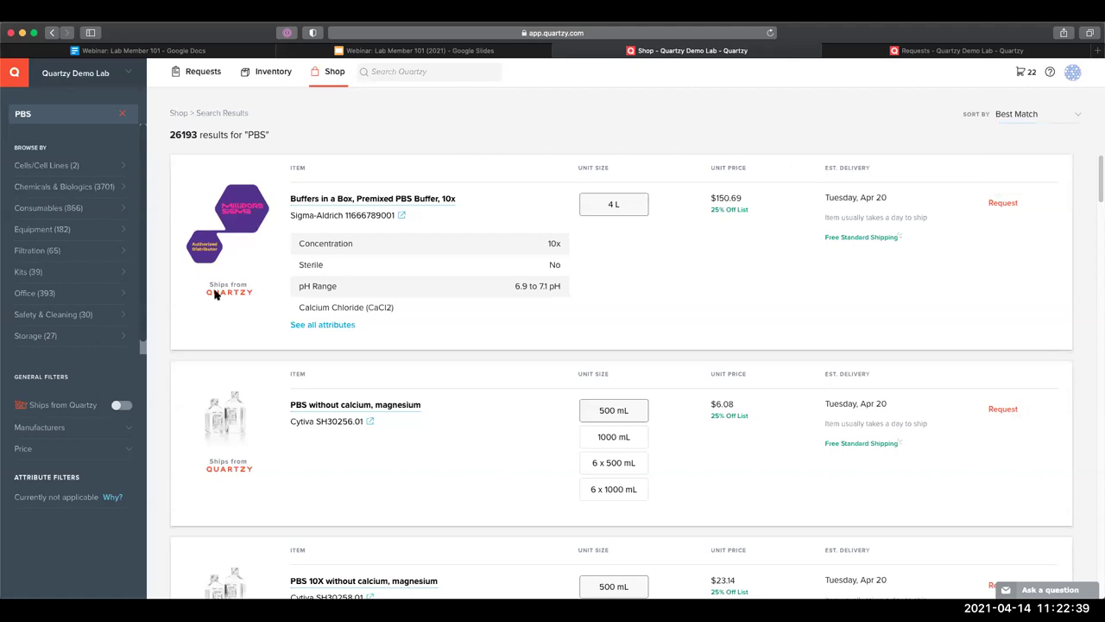
Browse the PBS results, trying the 6 x 500 mL pack size before returning to 500 mL
mouse_move(218, 293)
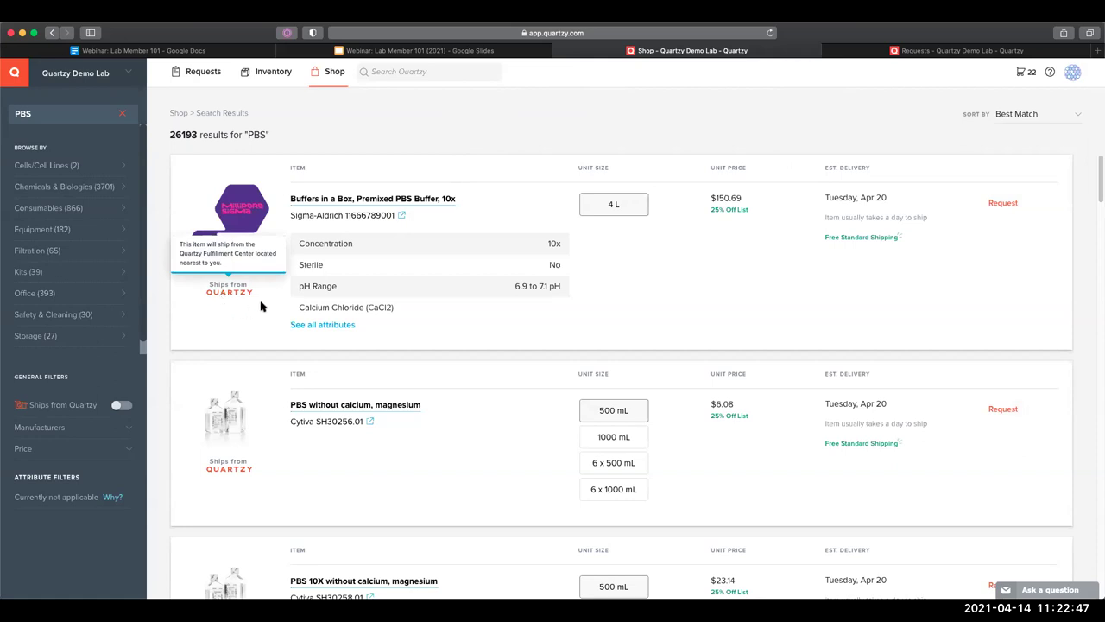
scroll(268, 298, down, 5)
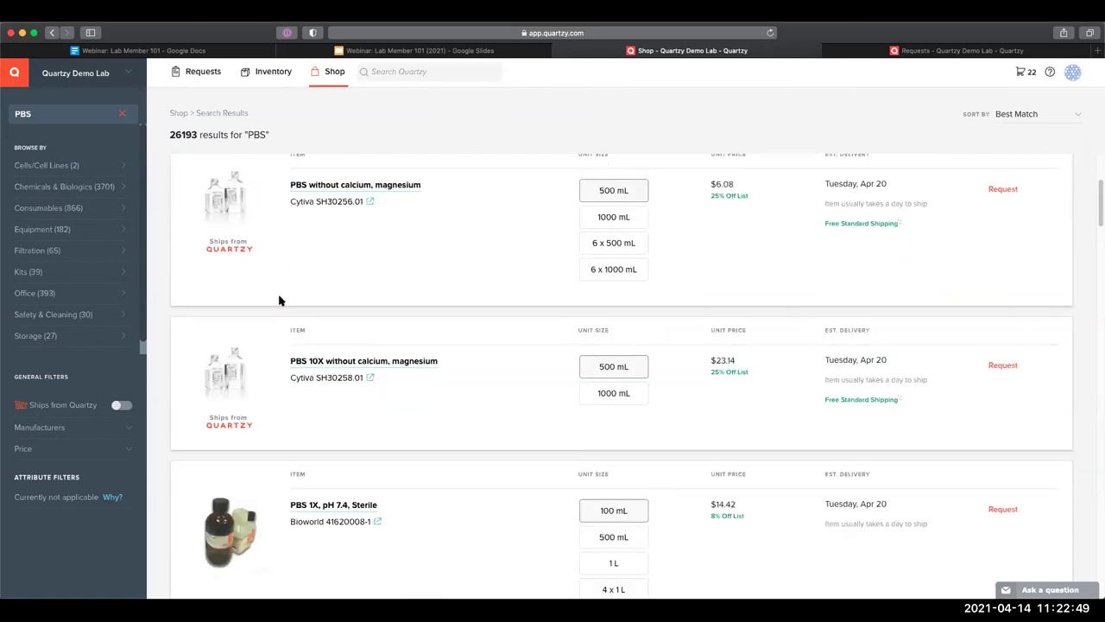
scroll(240, 199, down, 2)
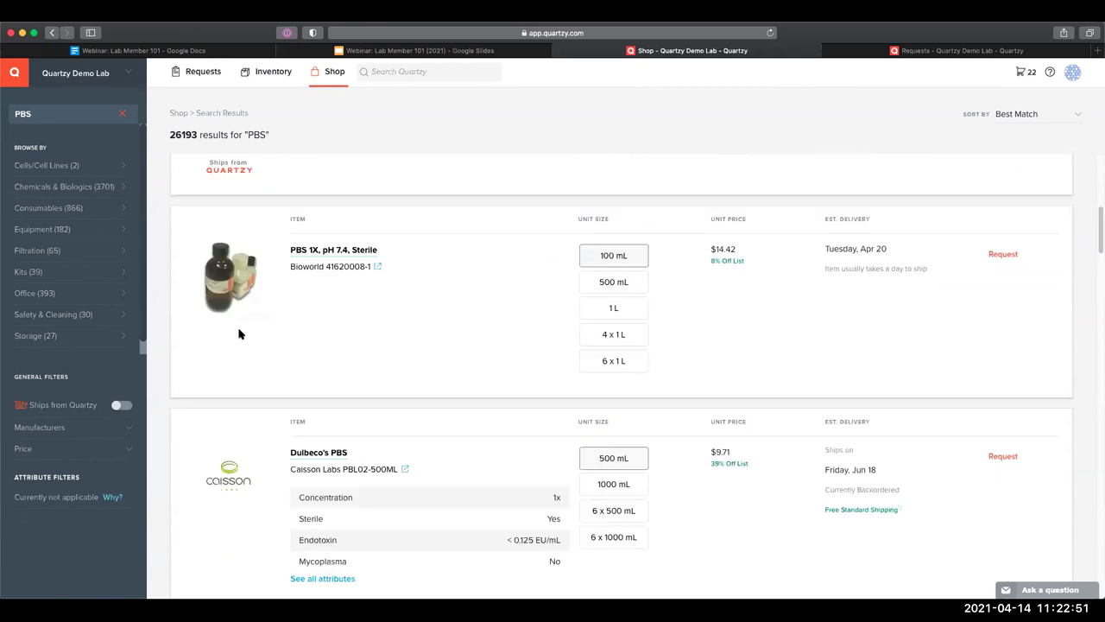
scroll(226, 446, down, 2)
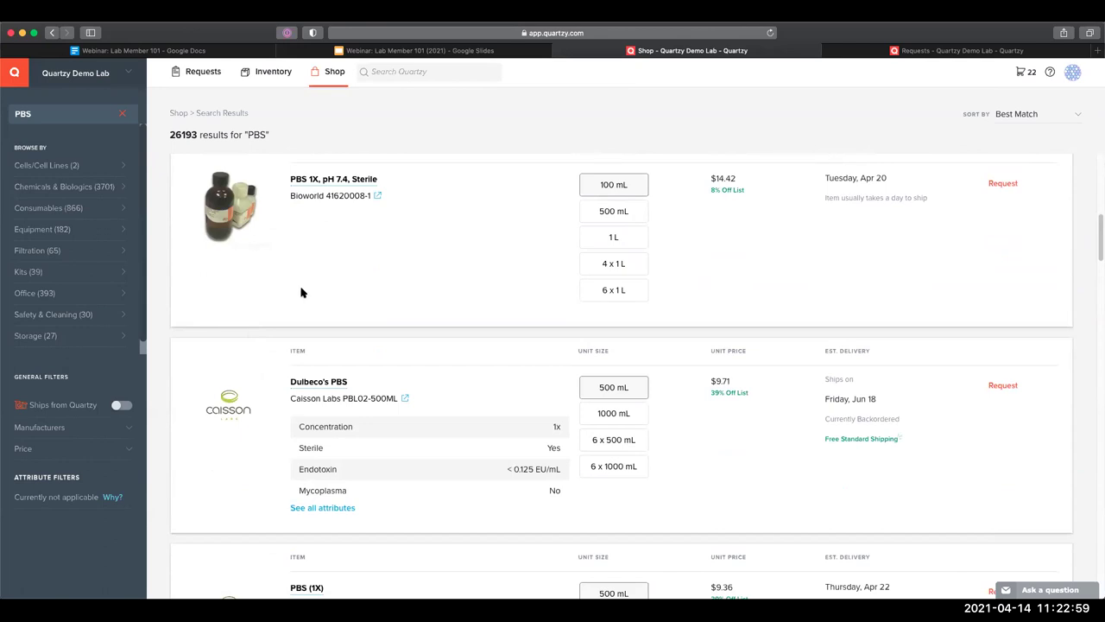
scroll(303, 298, up, 8)
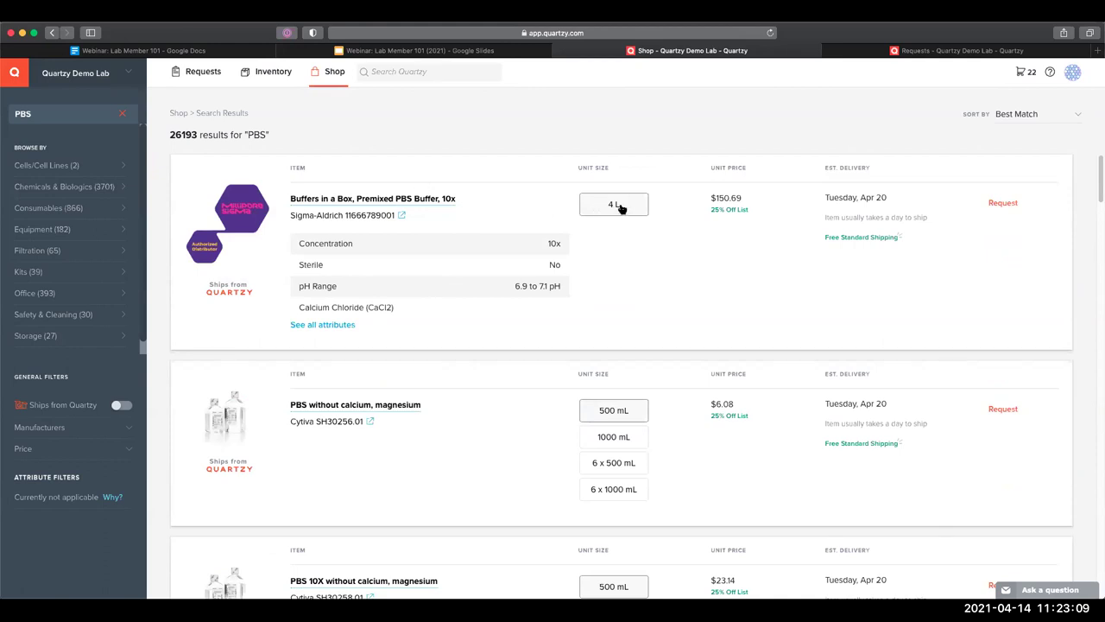
click(633, 463)
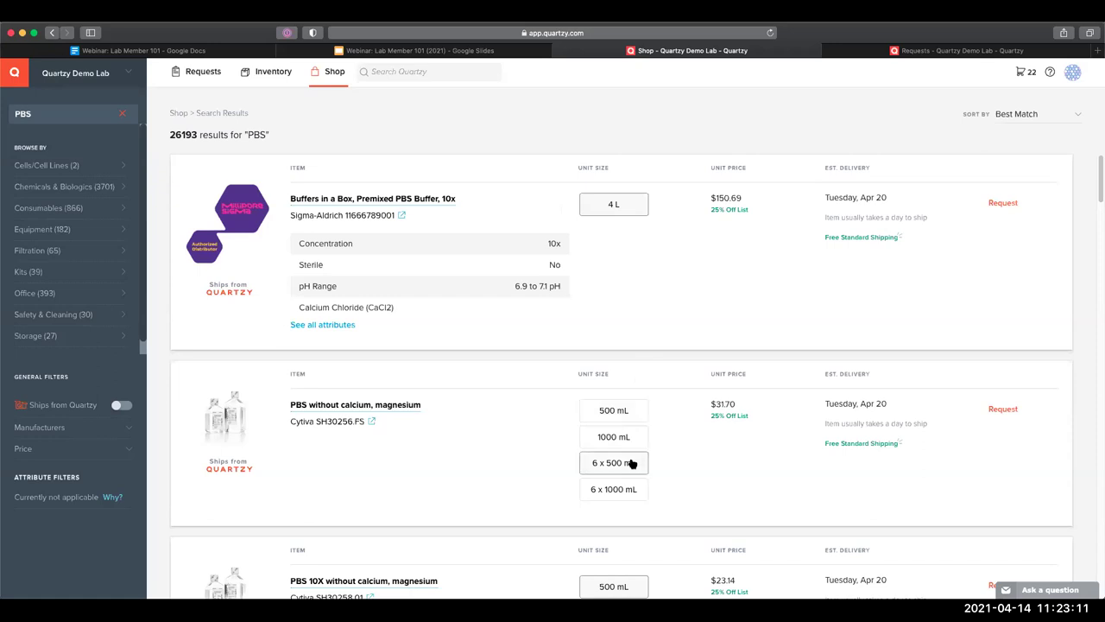
click(624, 418)
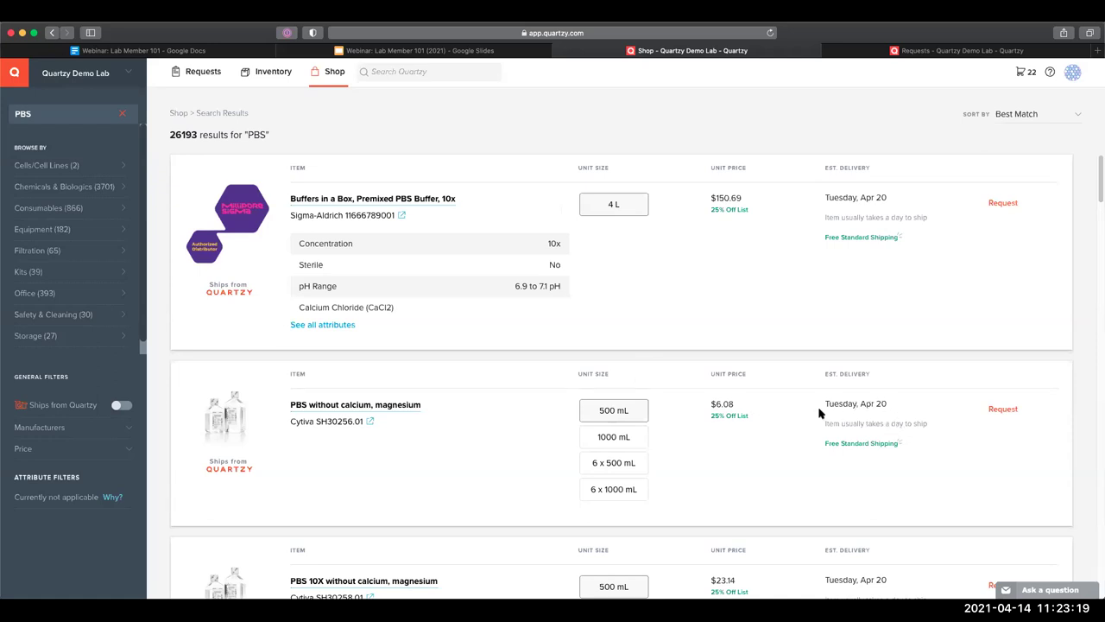
scroll(820, 413, down, 1)
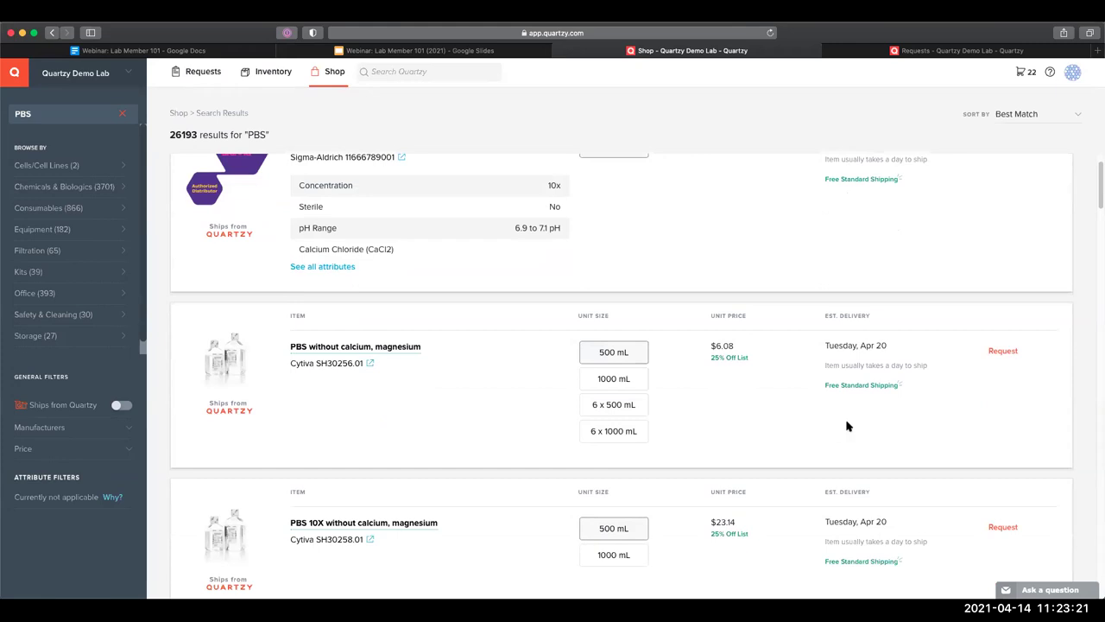
scroll(403, 302, up, 1)
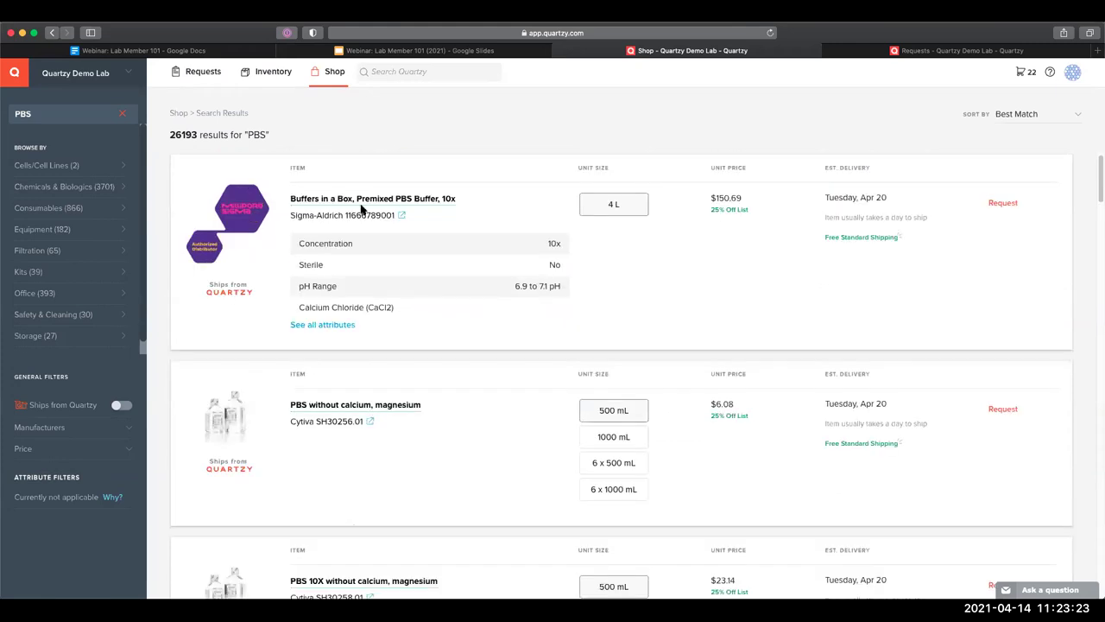
Review the Premixed PBS Buffer, 10x product details, then close them
click(359, 198)
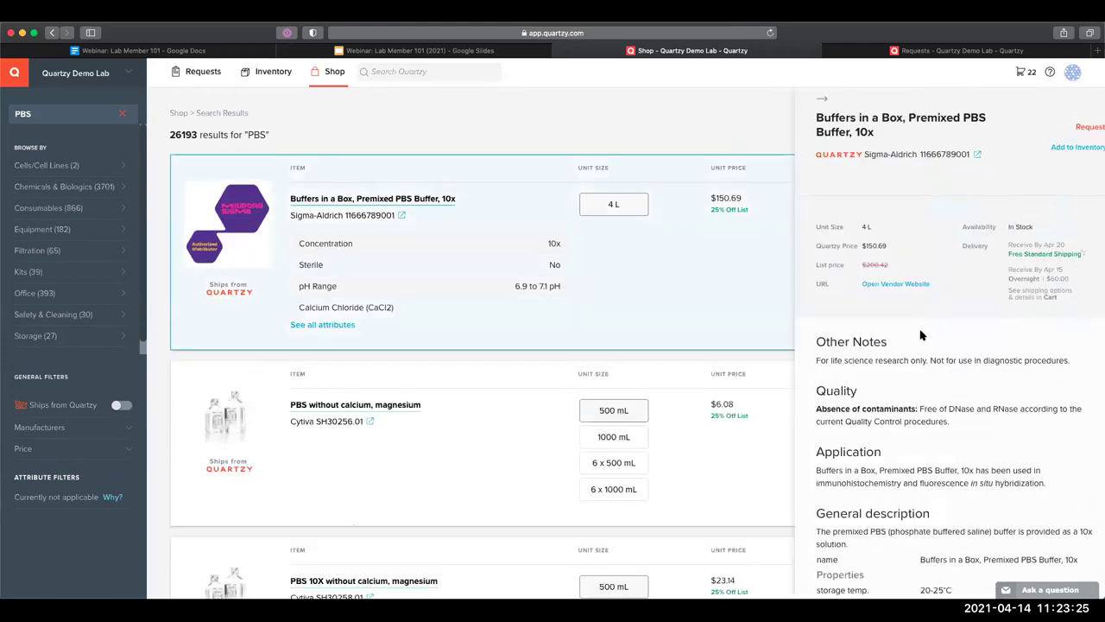
scroll(921, 335, down, 1)
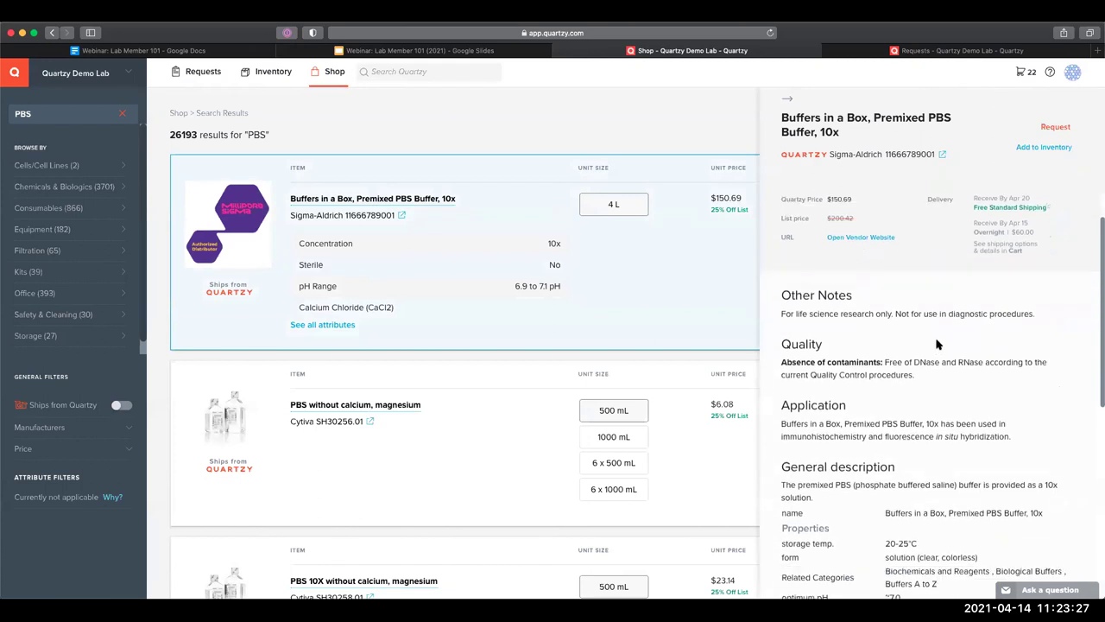
scroll(926, 342, down, 5)
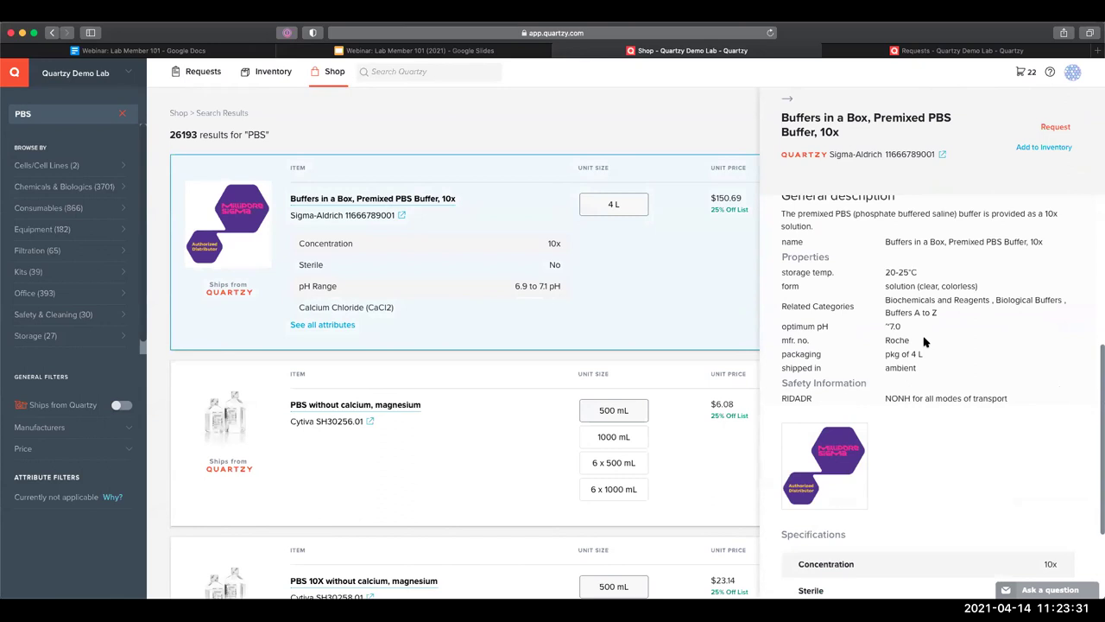
scroll(925, 342, down, 1)
scroll(847, 340, up, 6)
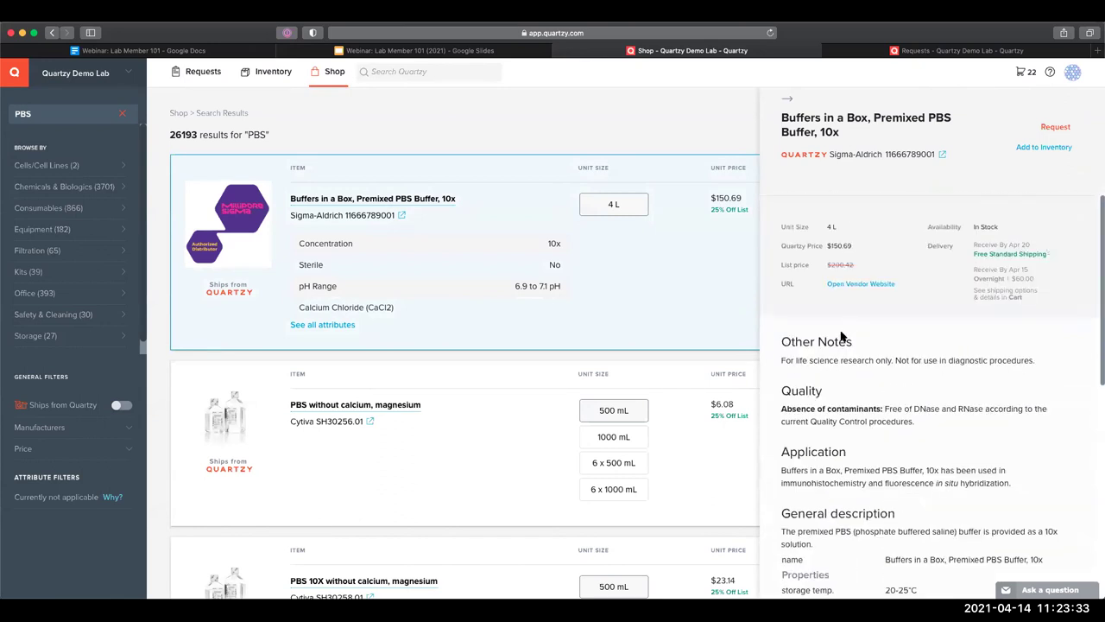
click(610, 221)
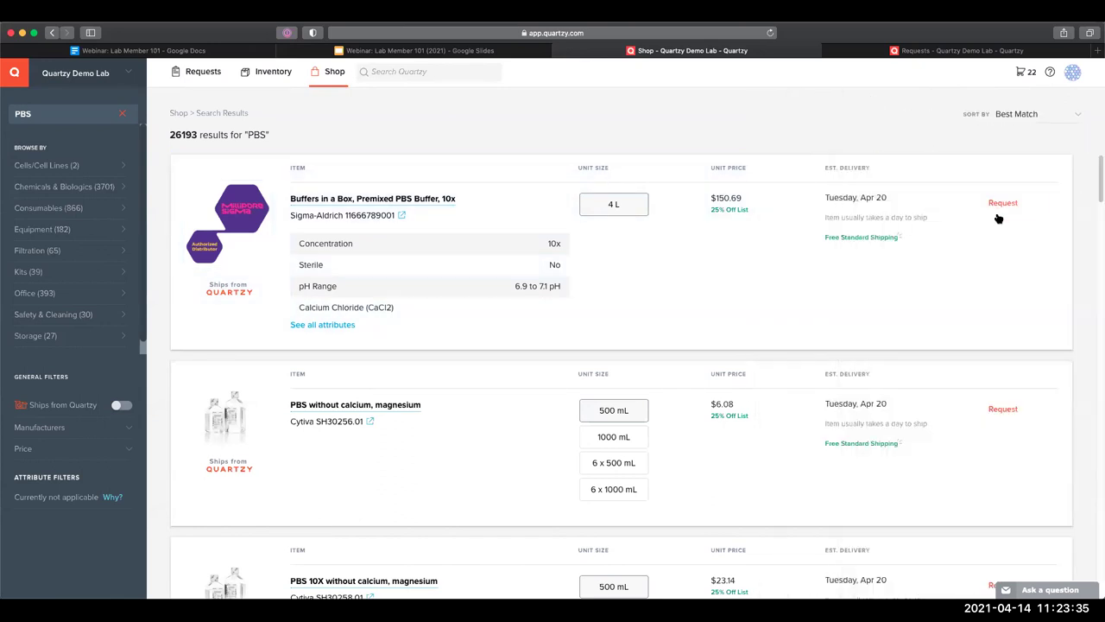
Start a request for the Premixed PBS Buffer with quantity 4, totalling $602.76
click(999, 208)
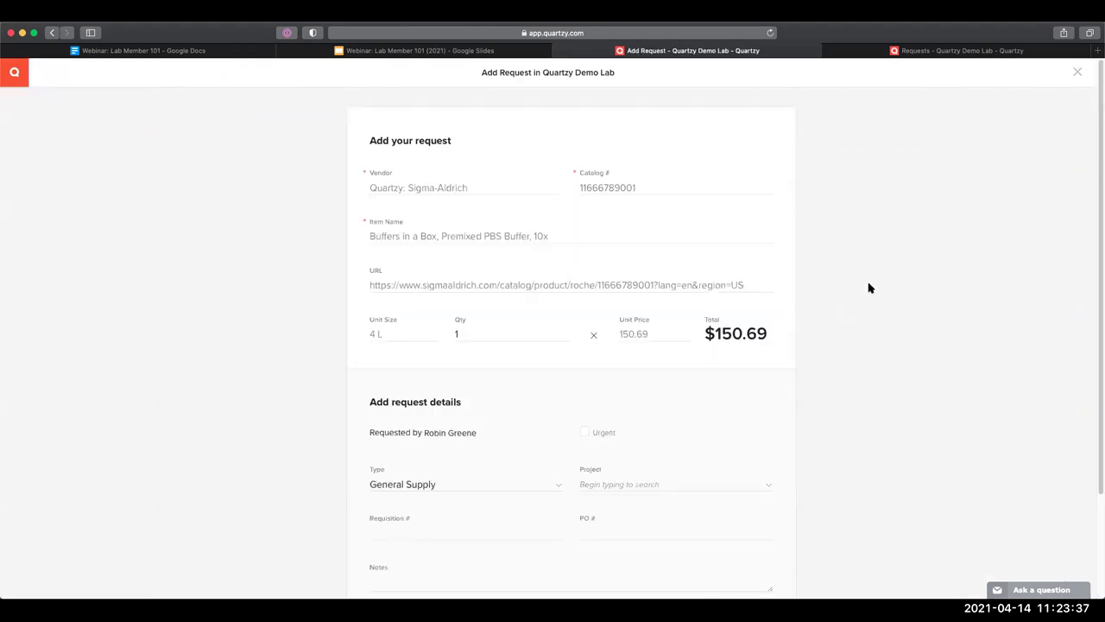
click(470, 333)
text(4)
click(286, 333)
scroll(342, 363, down, 3)
Set the request type to Chemical and project to Project A, then submit the request
click(424, 359)
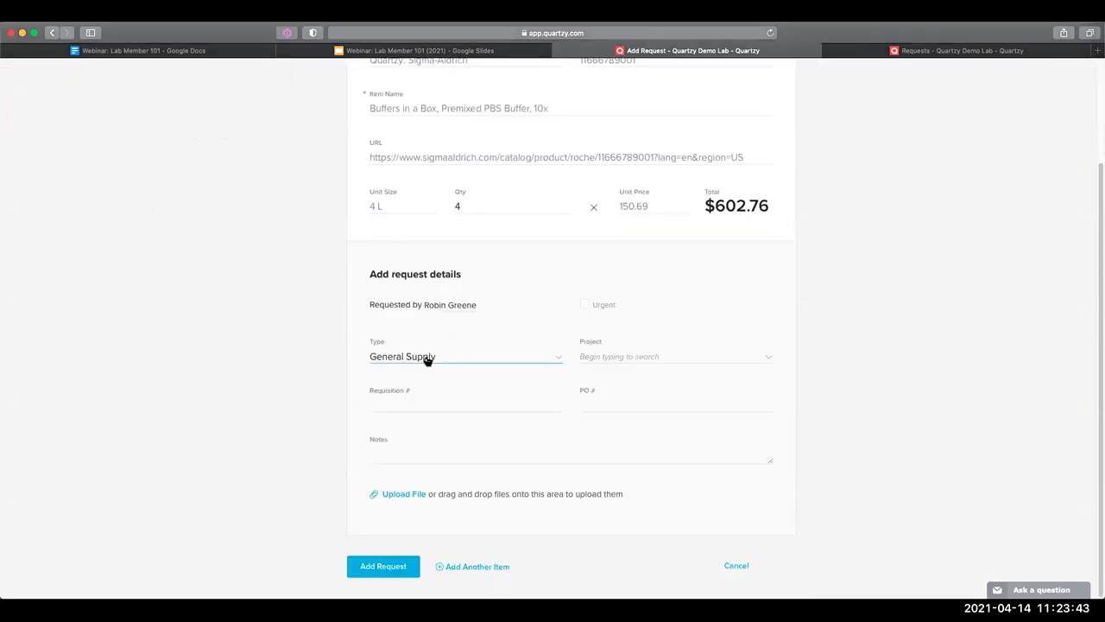
click(426, 359)
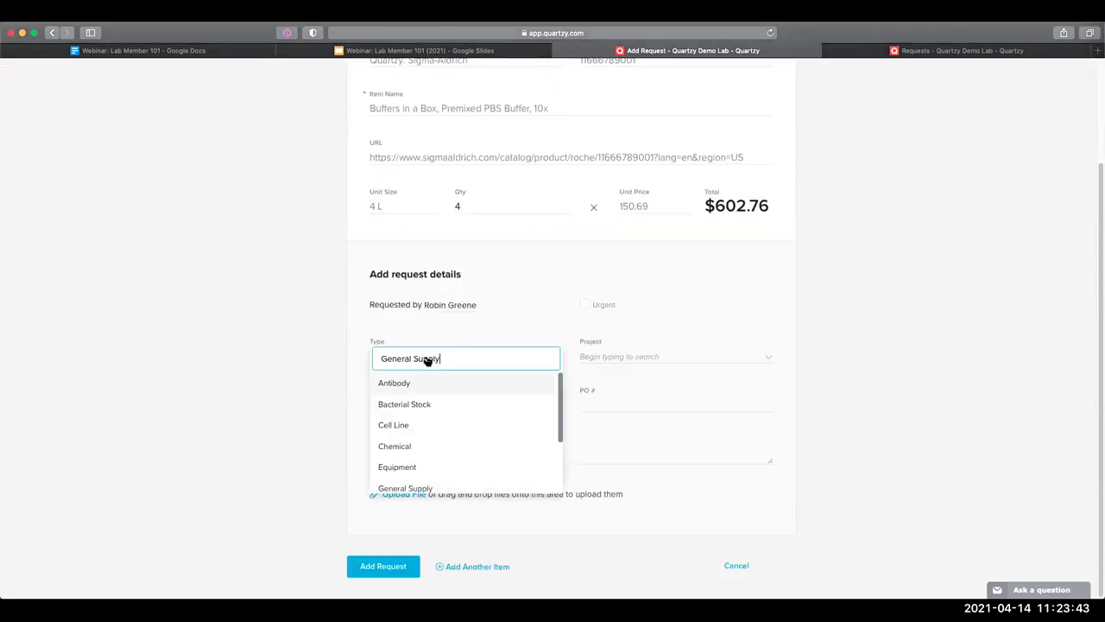
click(420, 444)
click(244, 349)
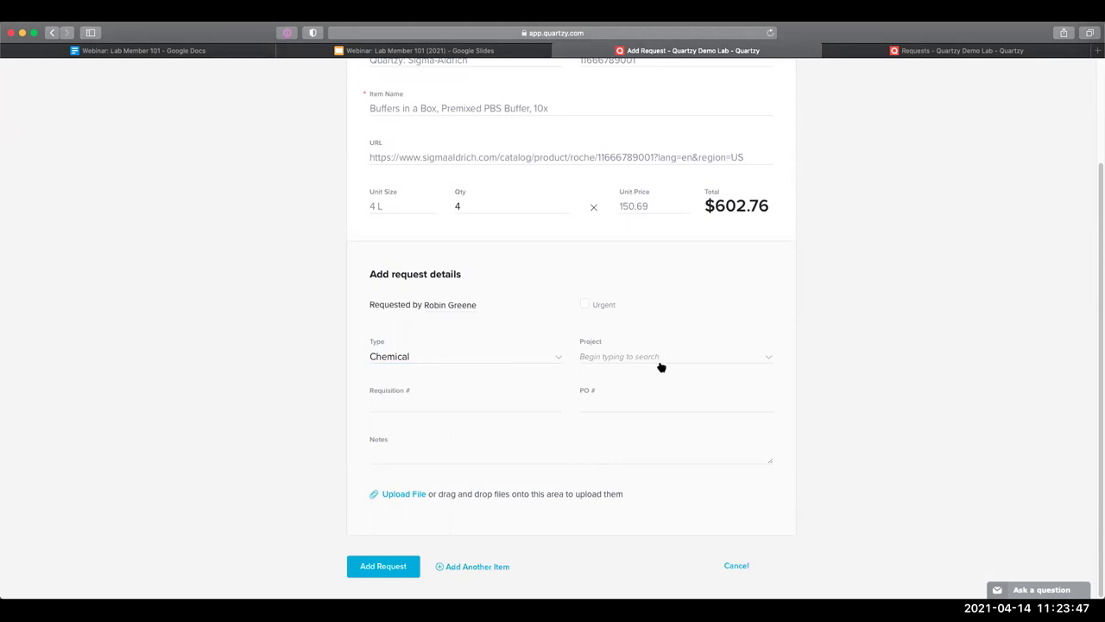
click(698, 362)
click(671, 424)
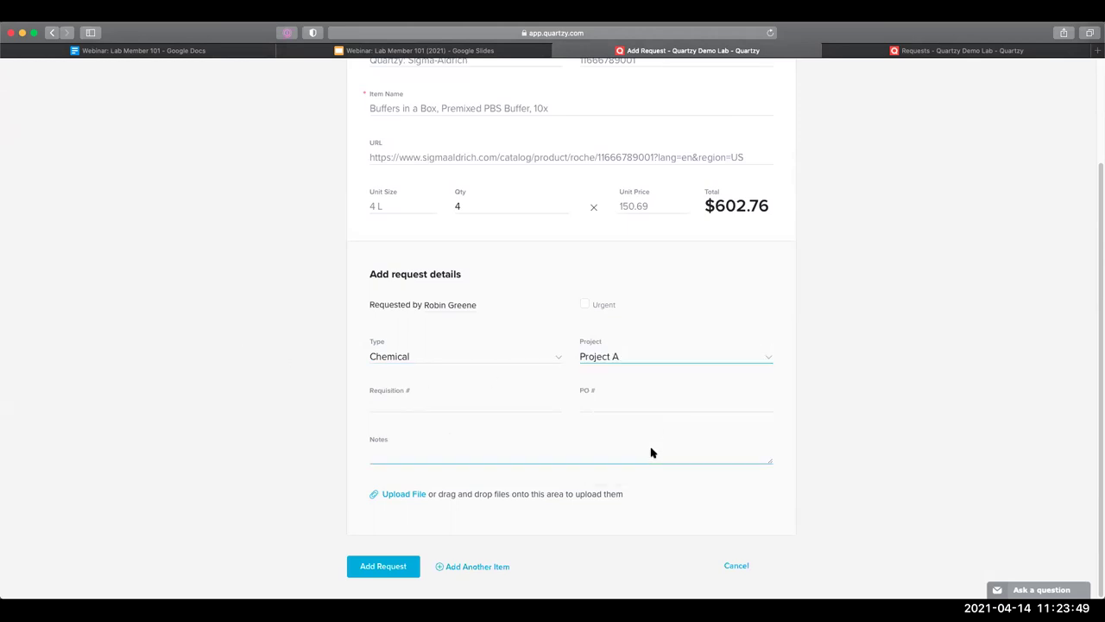
click(305, 345)
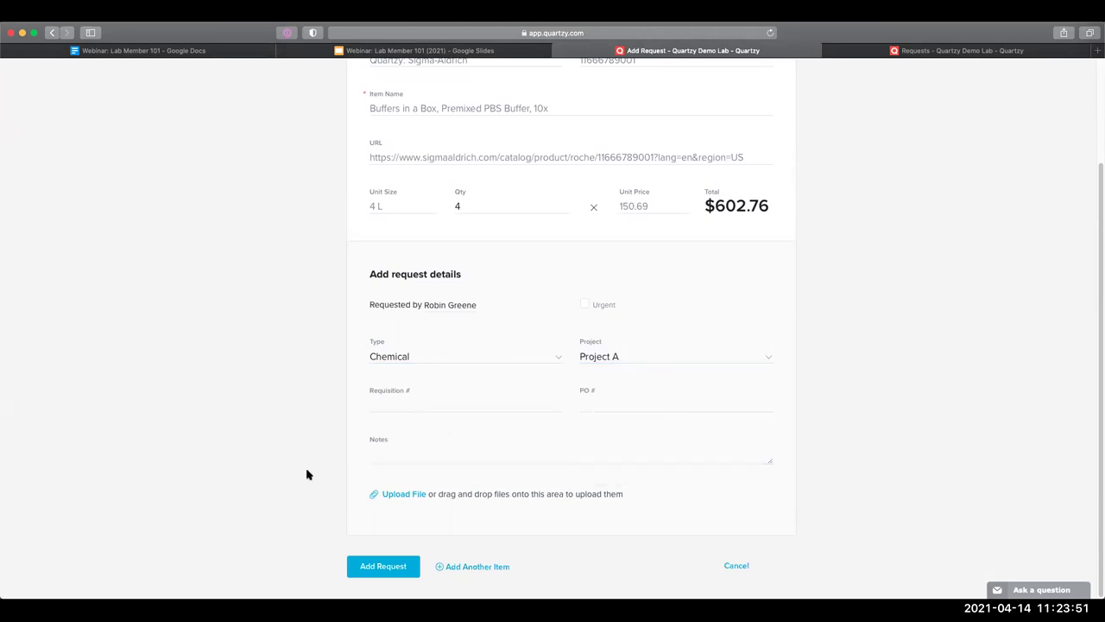
click(366, 566)
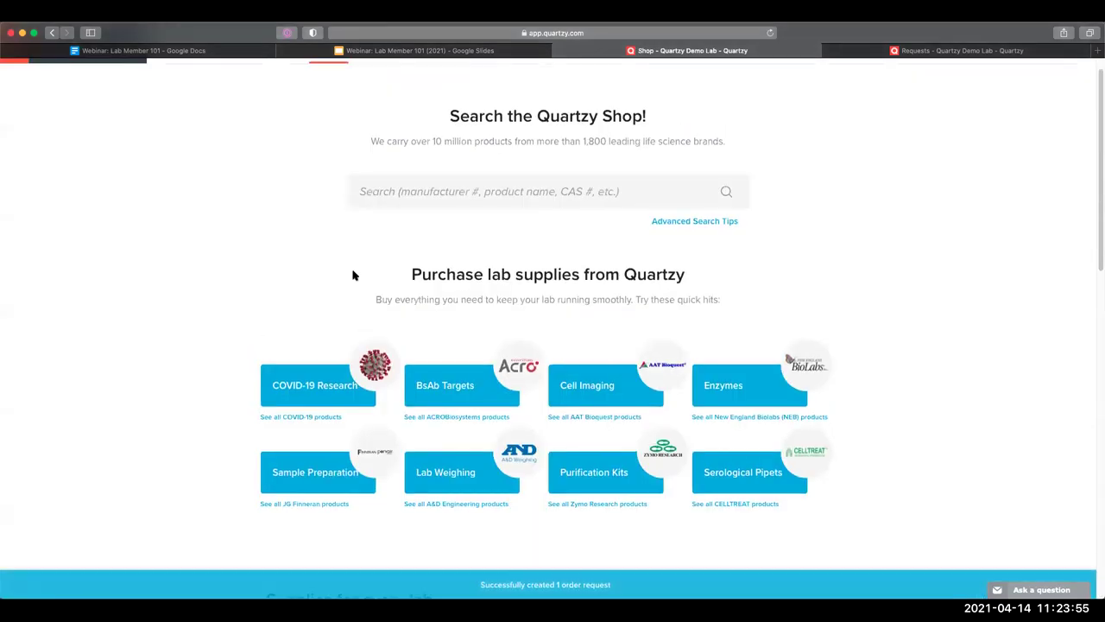
Show the New requests list, now 62 entries headed by the $602.76 PBS buffer request
click(173, 84)
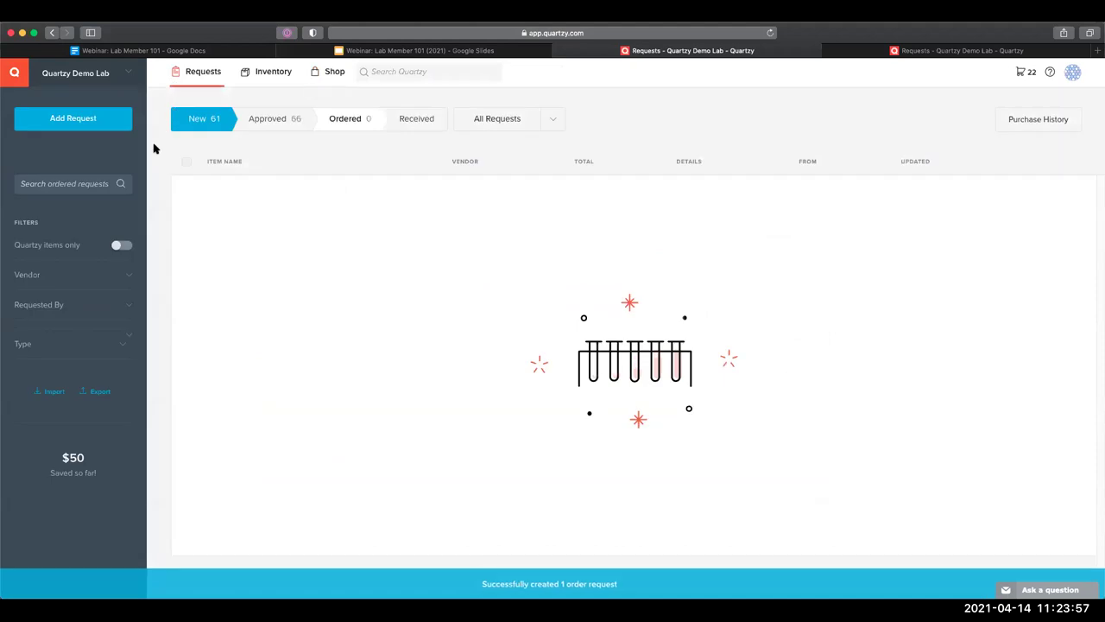
click(184, 117)
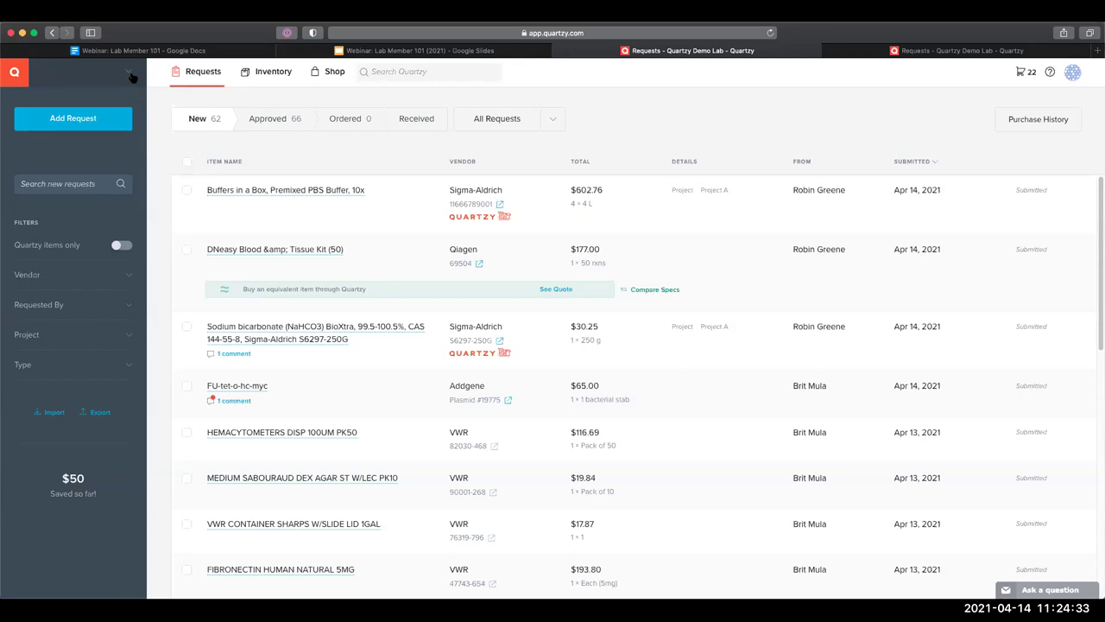
Open the lab's Locations settings and select Stockroom to see sublocations Shelf 1, 2 and 3
click(129, 75)
click(183, 240)
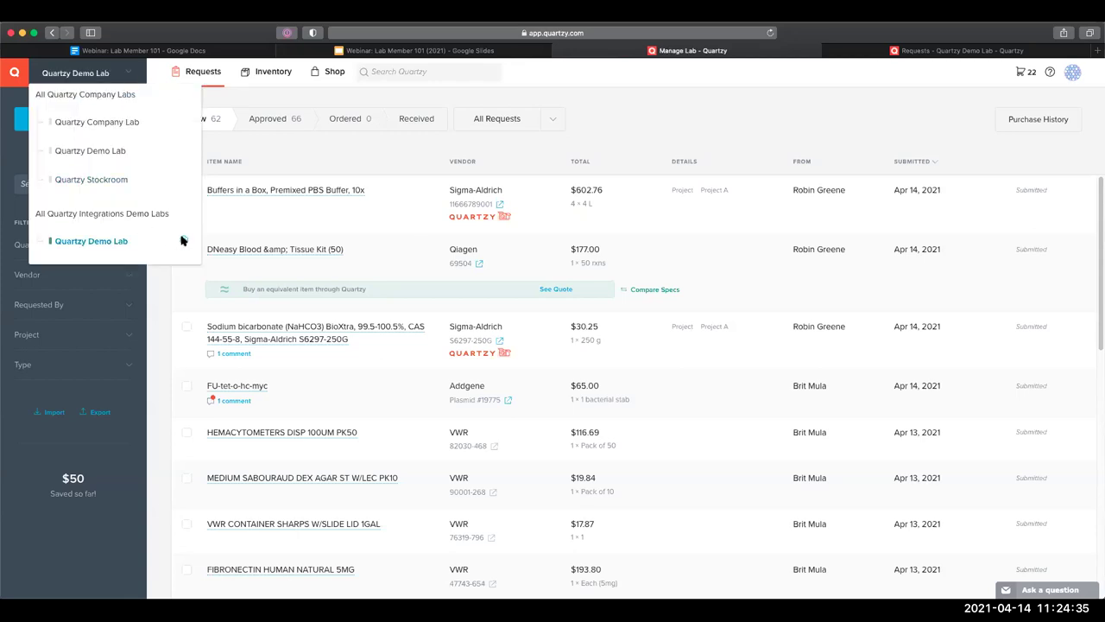
click(253, 150)
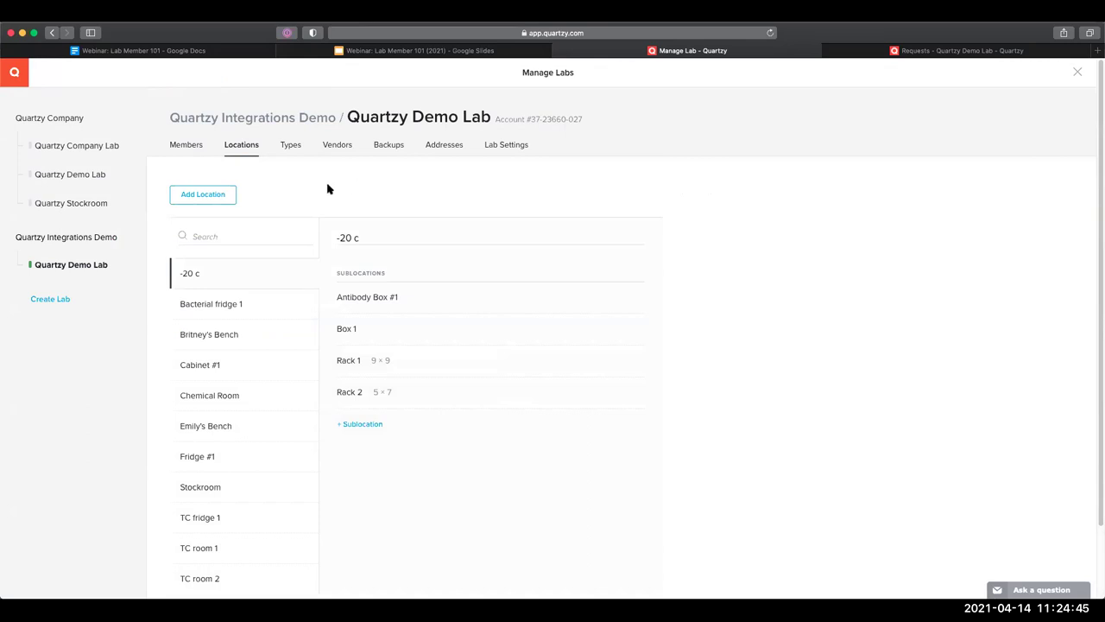
scroll(330, 191, down, 2)
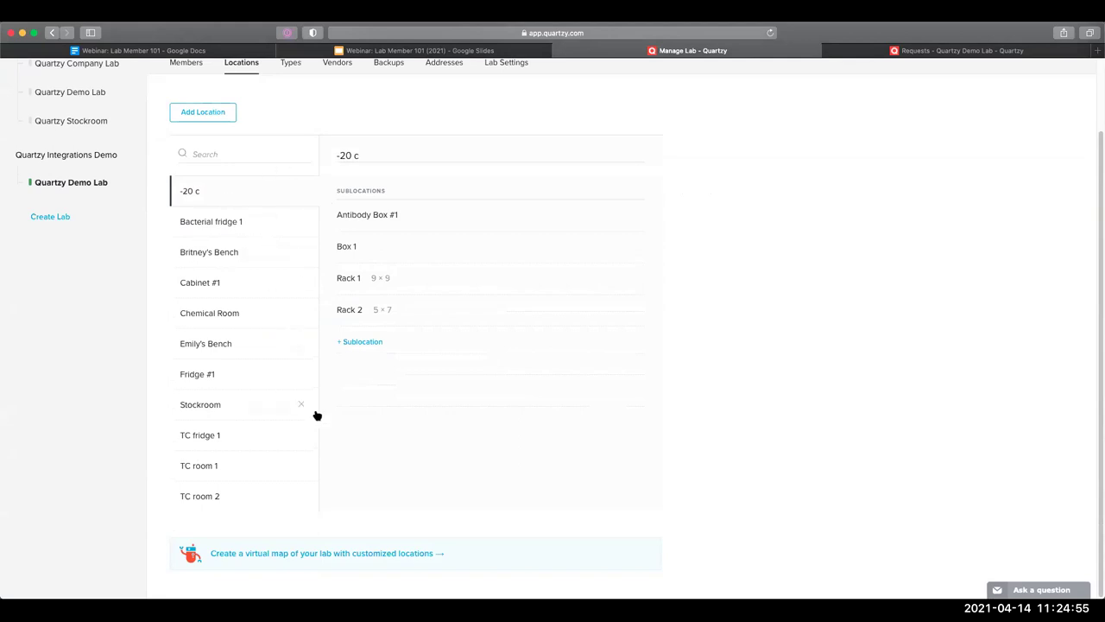
click(230, 399)
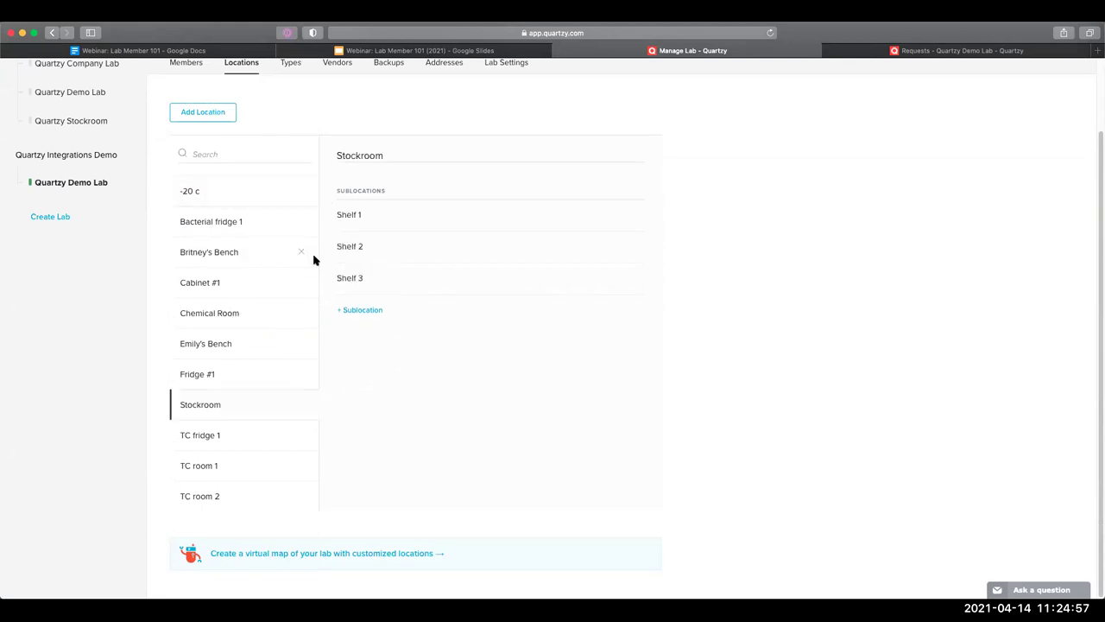
click(360, 153)
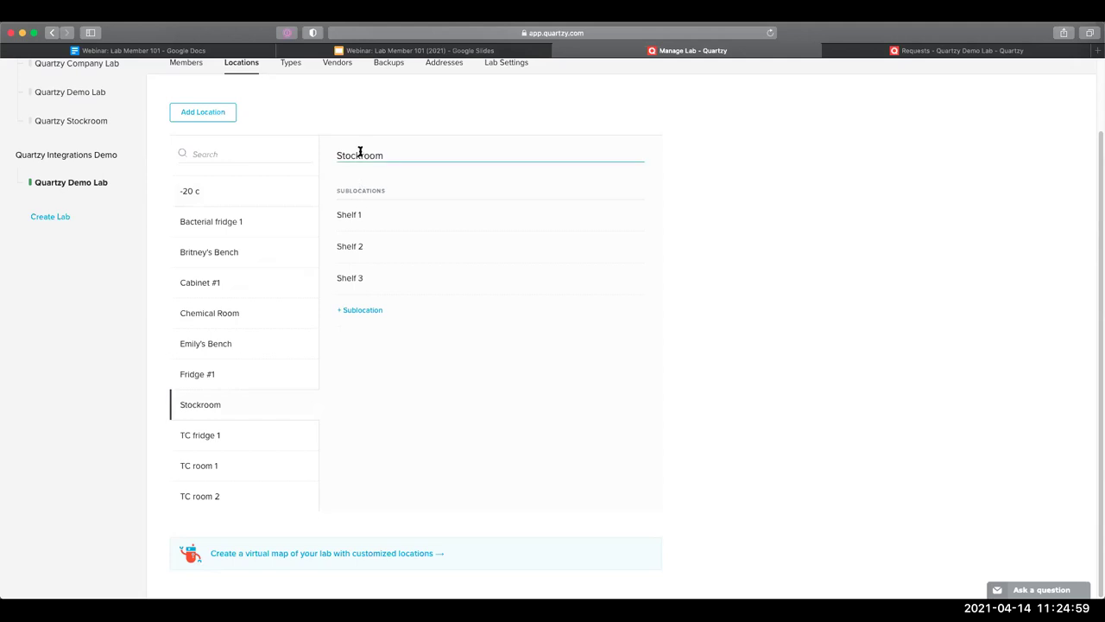
double_click(360, 153)
click(360, 153)
click(356, 311)
Add and save a Stockroom sublocation named 'Shelf 1, Rack 1, Box 1'
click(465, 306)
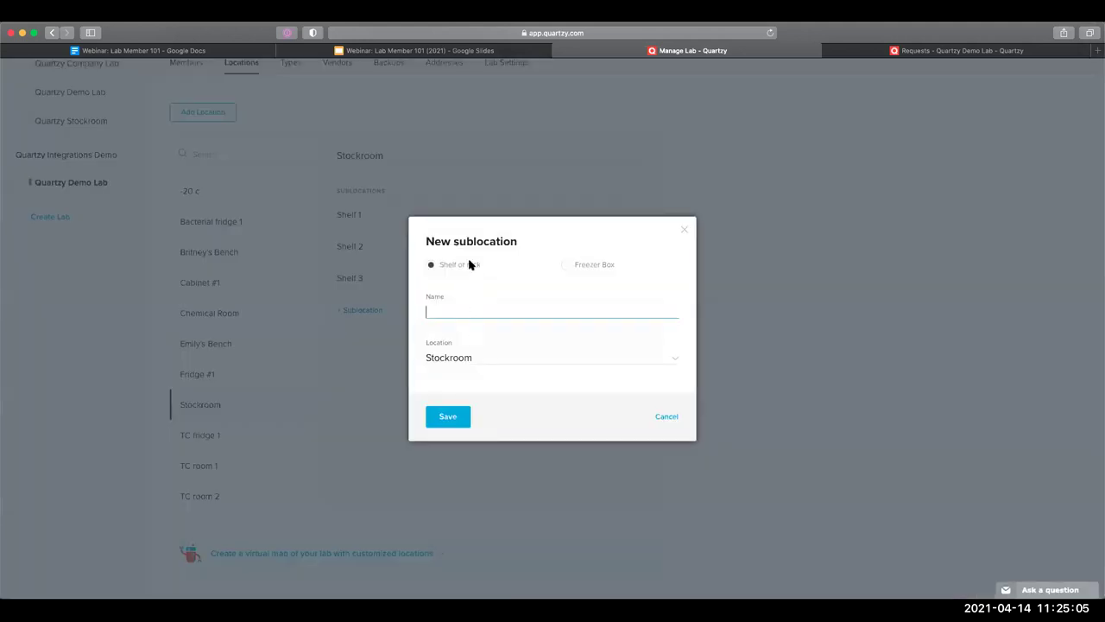
text(Shelf 1, Rack 1, Box 1)
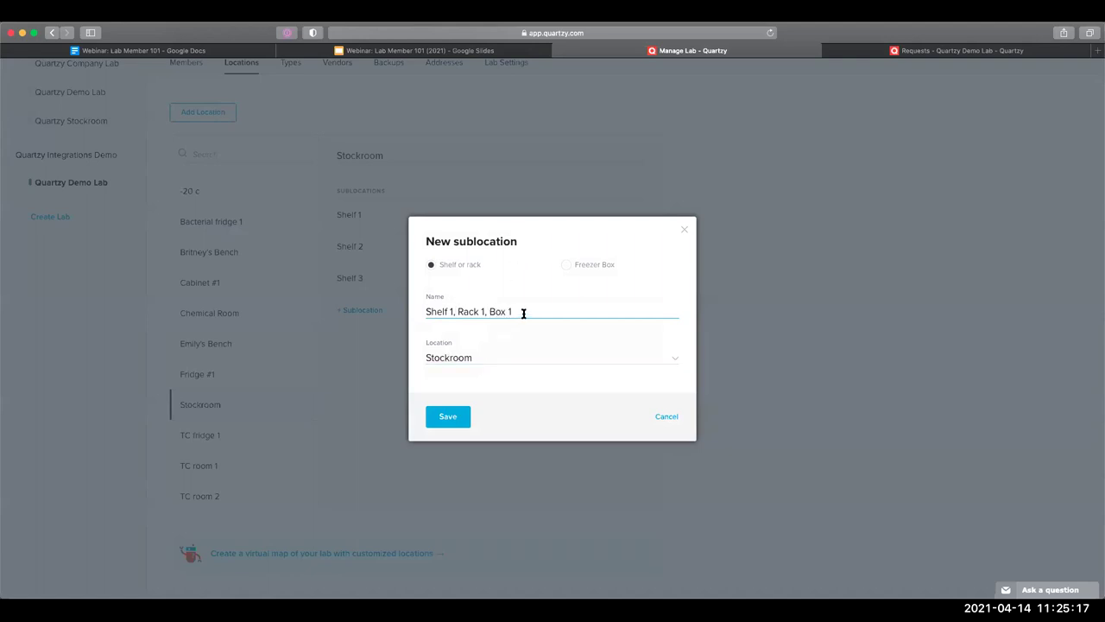
double_click(424, 311)
click(424, 312)
click(437, 413)
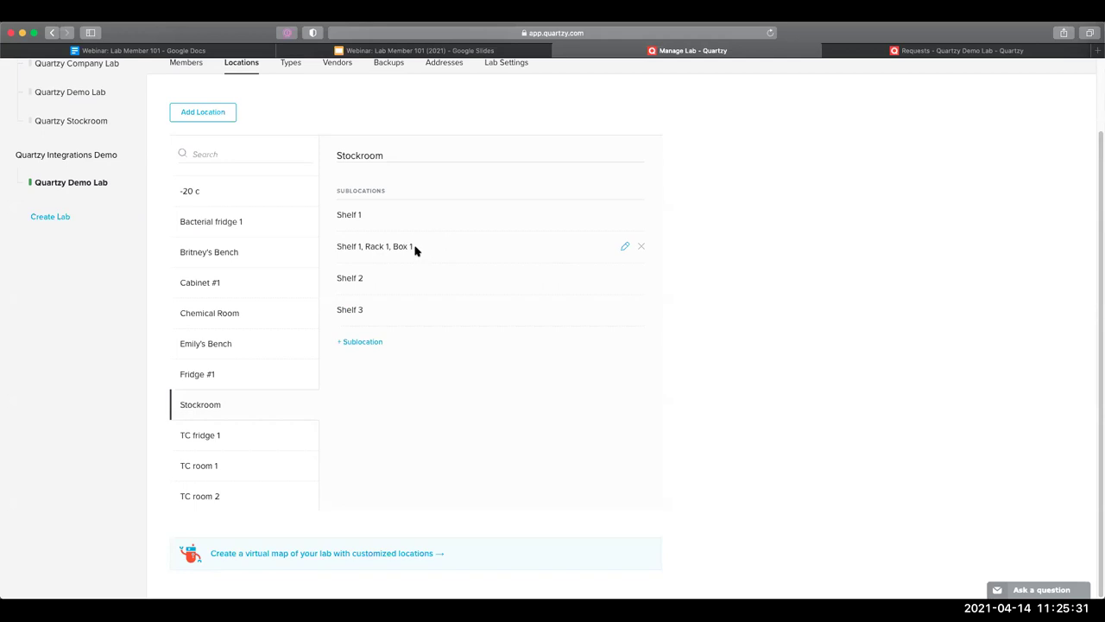
scroll(26, 113, up, 2)
Filter the lab inventory by location to Antibody Box #1
click(27, 74)
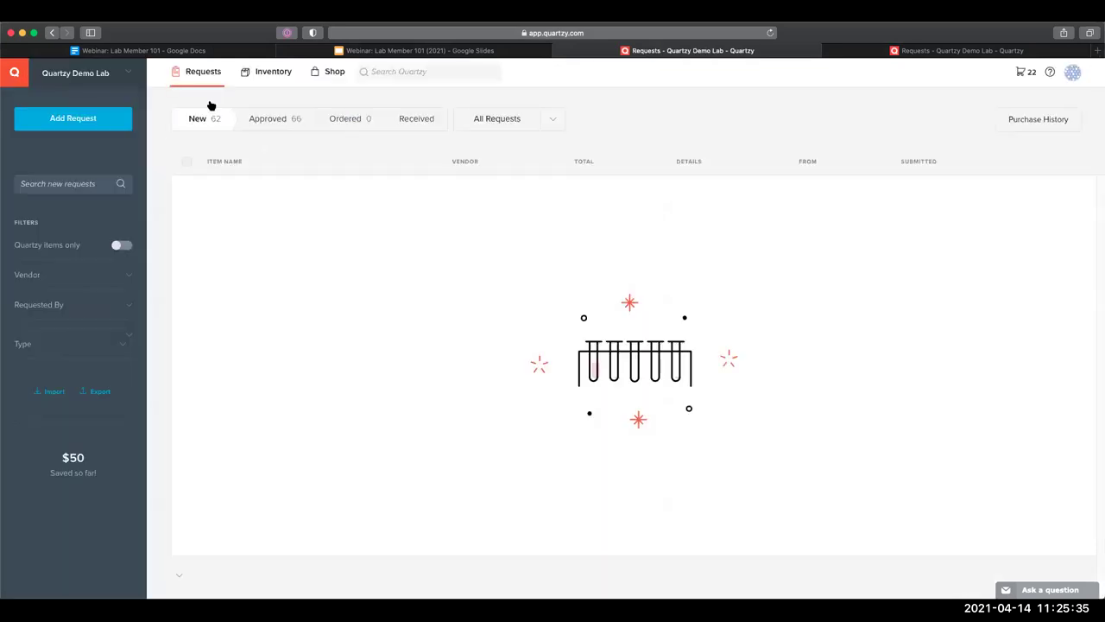
click(268, 72)
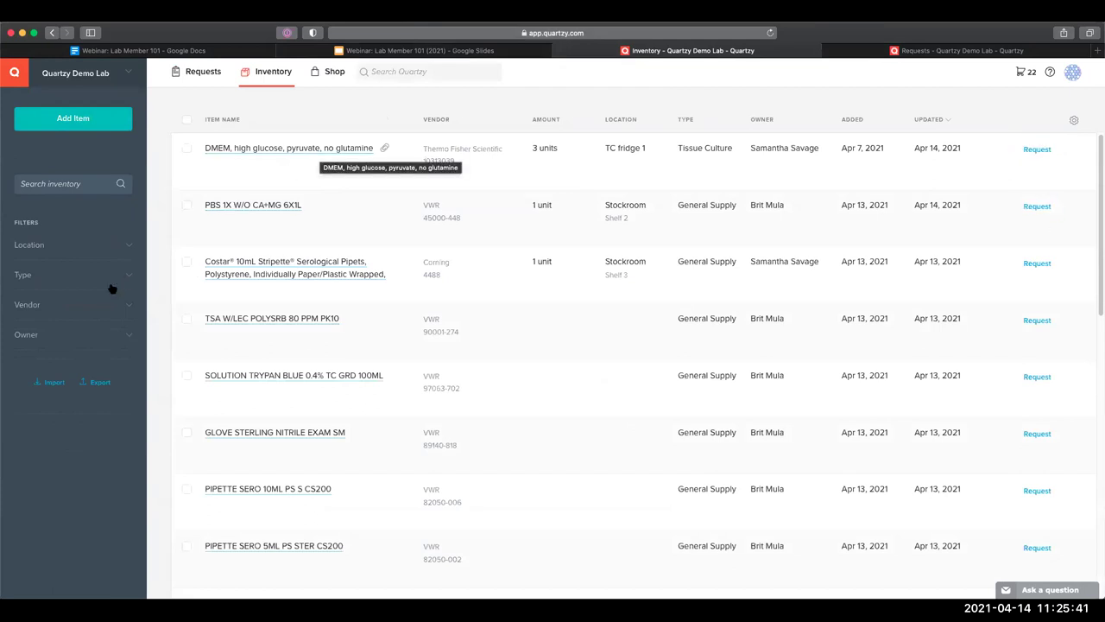
click(128, 248)
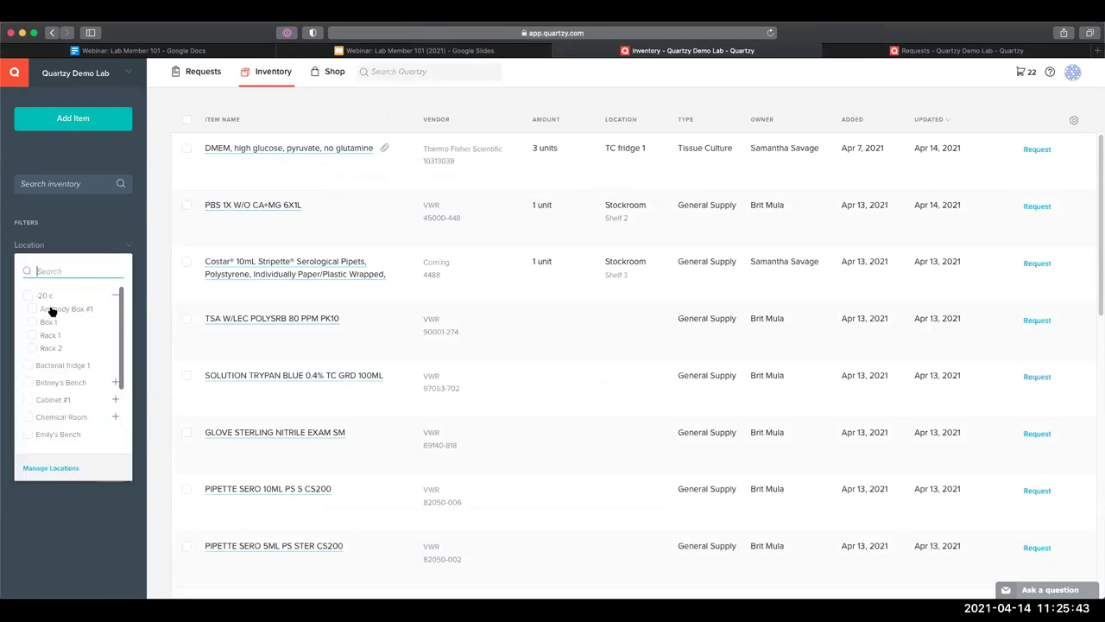
click(51, 309)
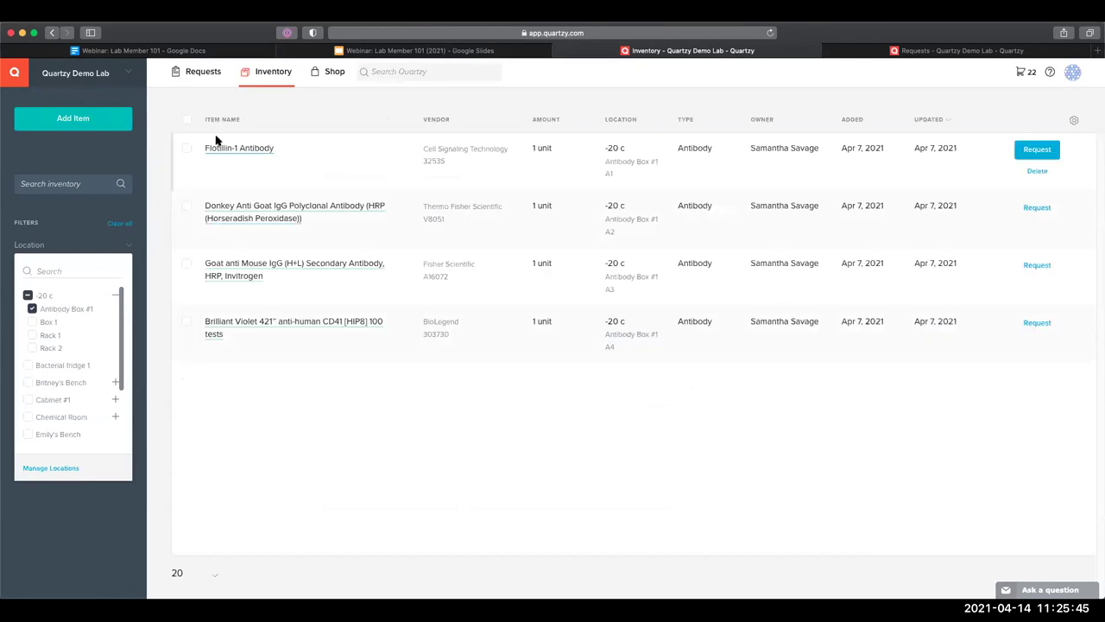
Check Flotillin-1 Antibody's location details, then close it and the extra Requests tab
click(217, 148)
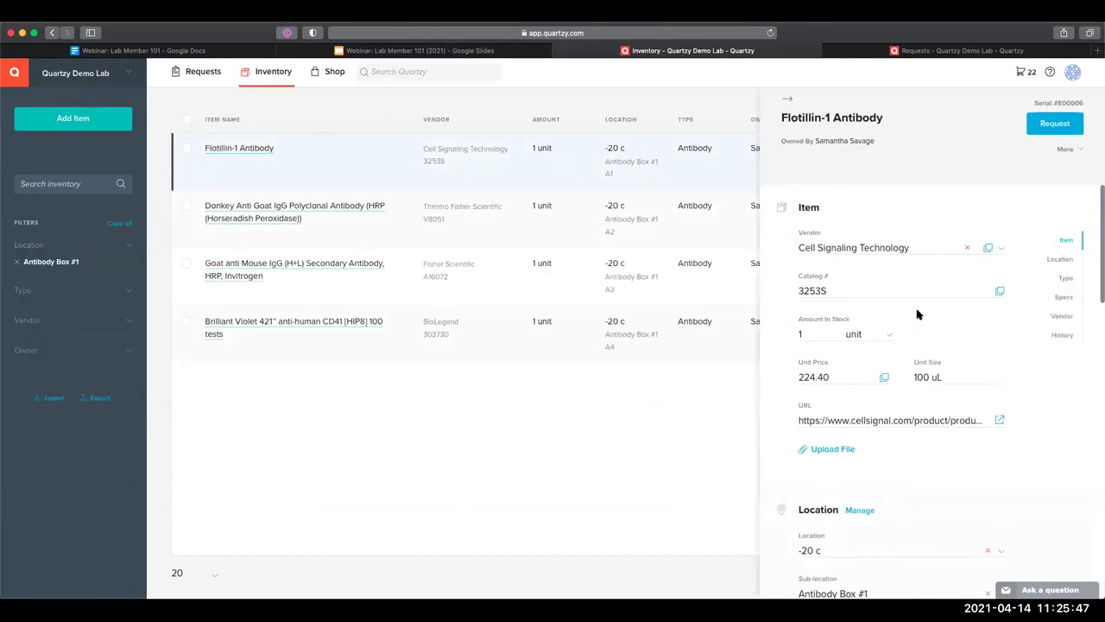
scroll(918, 313, down, 3)
scroll(918, 313, down, 1)
scroll(820, 278, down, 2)
click(819, 277)
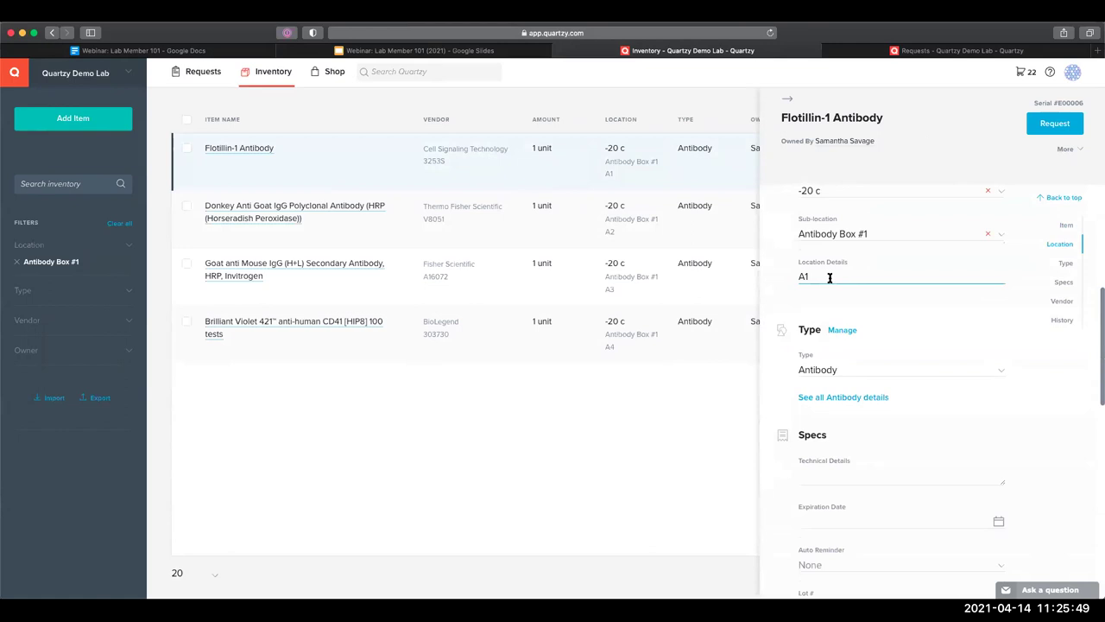
click(781, 290)
scroll(782, 290, up, 1)
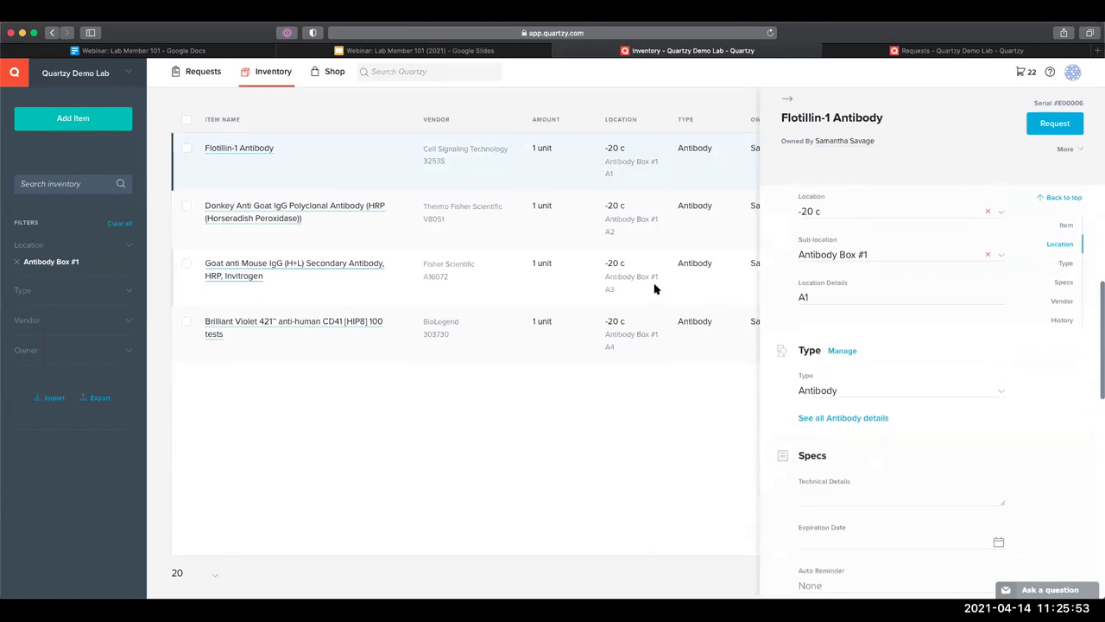
key(Escape)
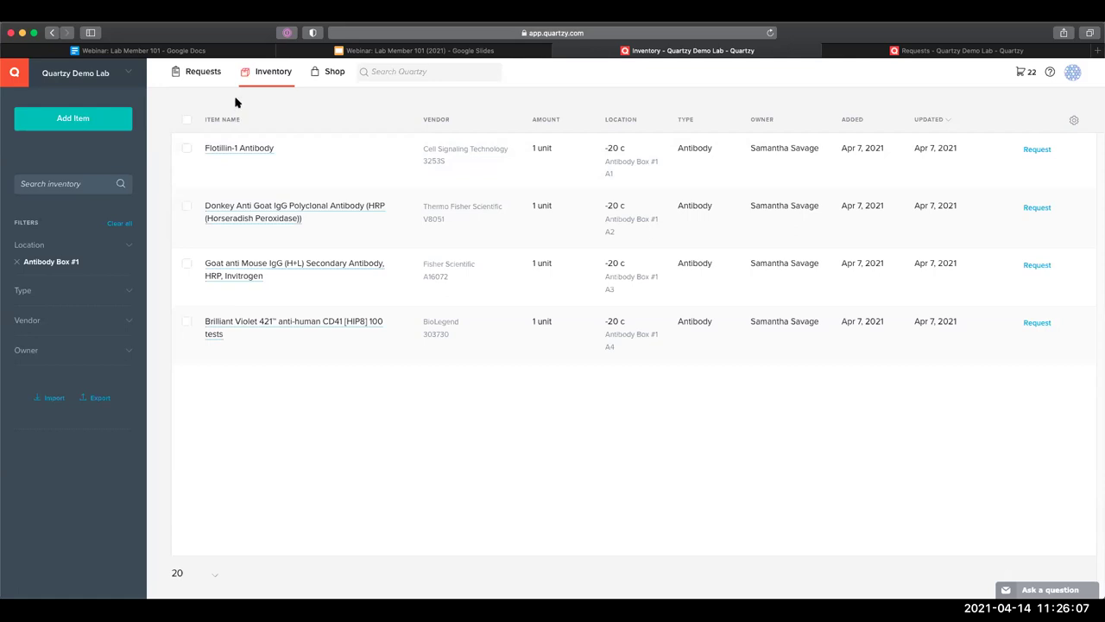
click(830, 52)
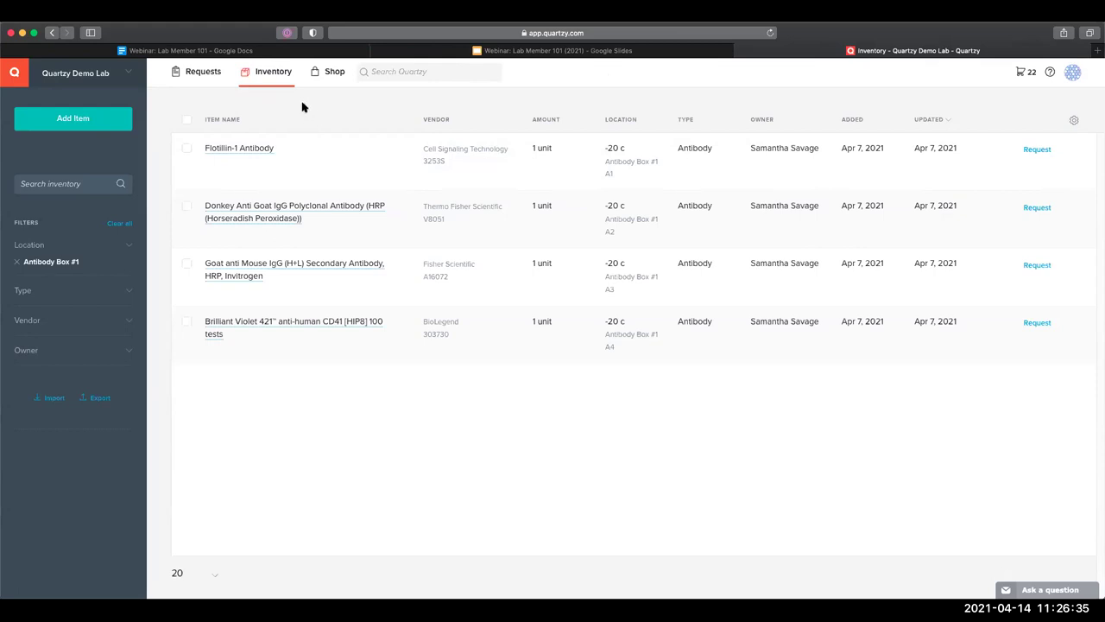
Open Quartzy Demo Lab's item Types settings and bring up the Add Type dialog
click(129, 74)
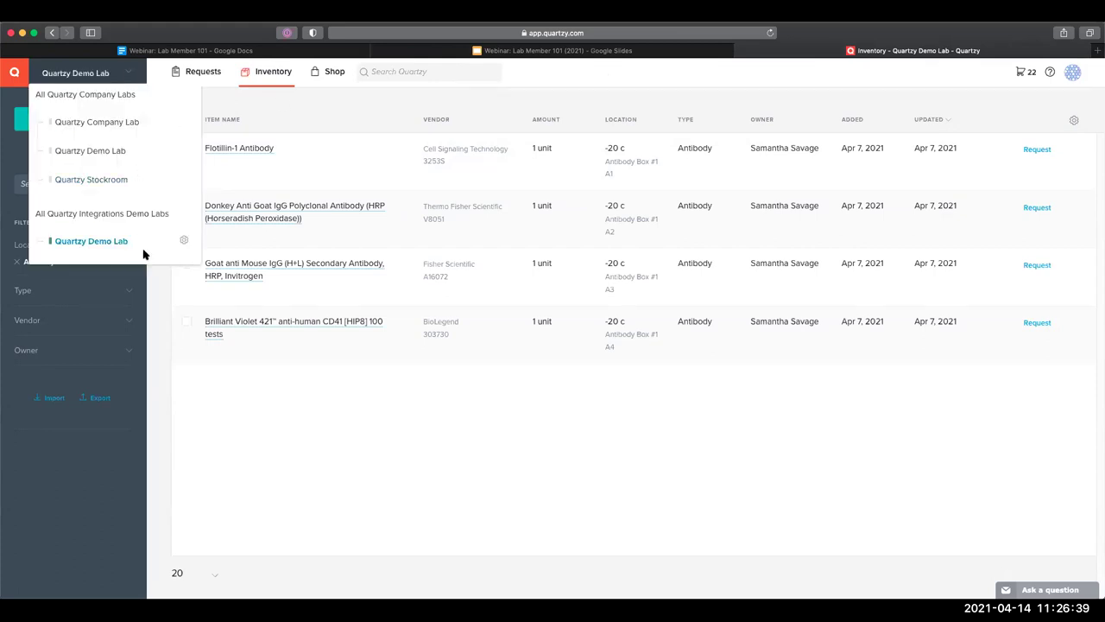
click(181, 244)
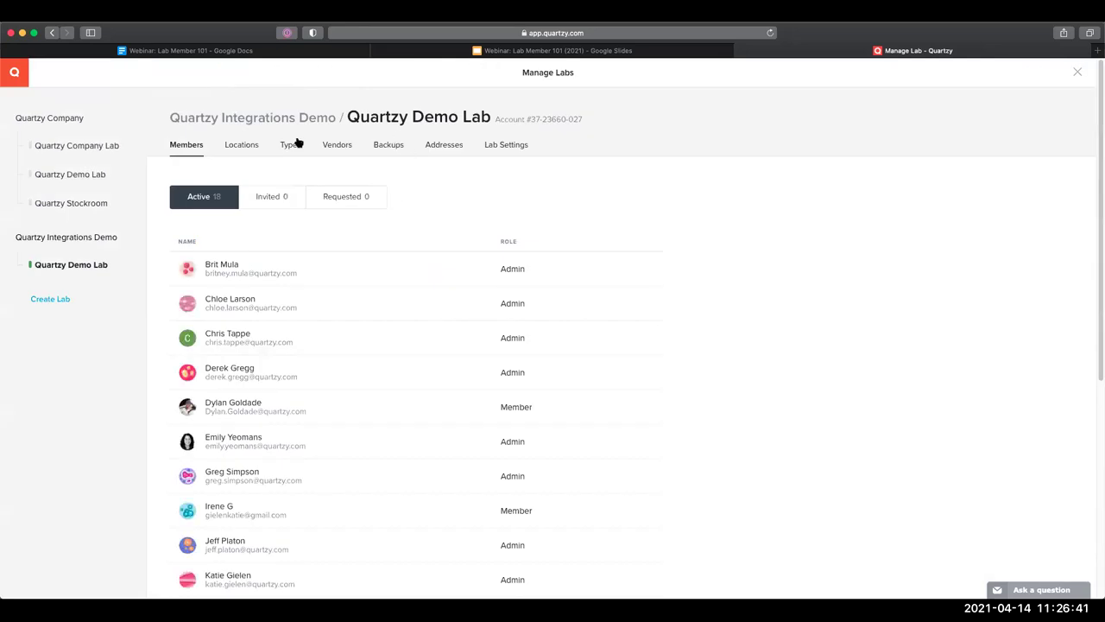
click(292, 145)
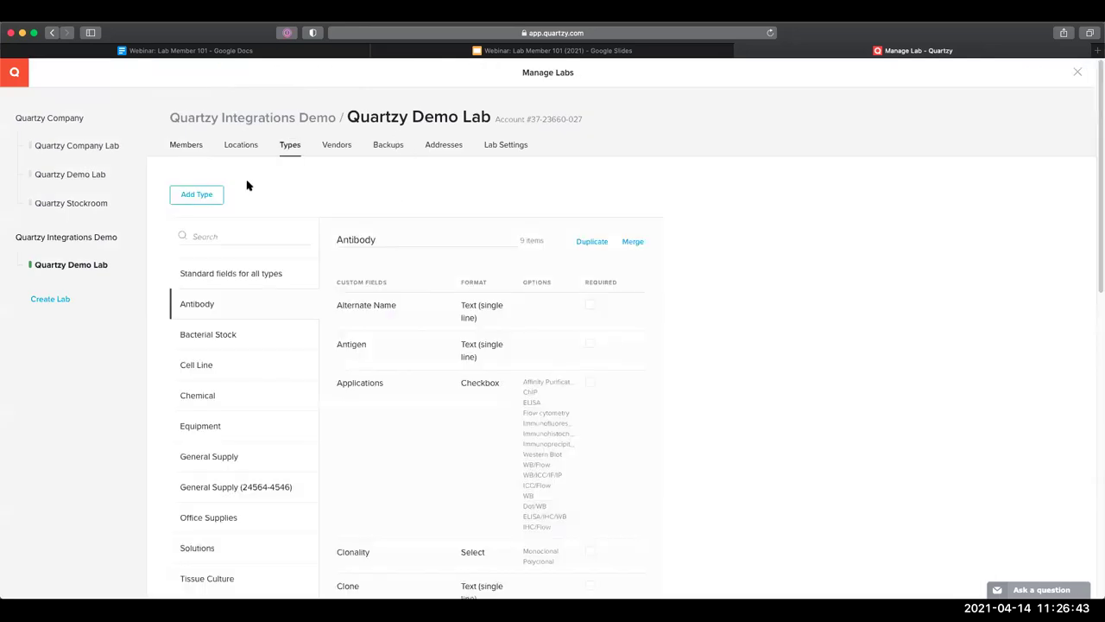
scroll(285, 197, down, 2)
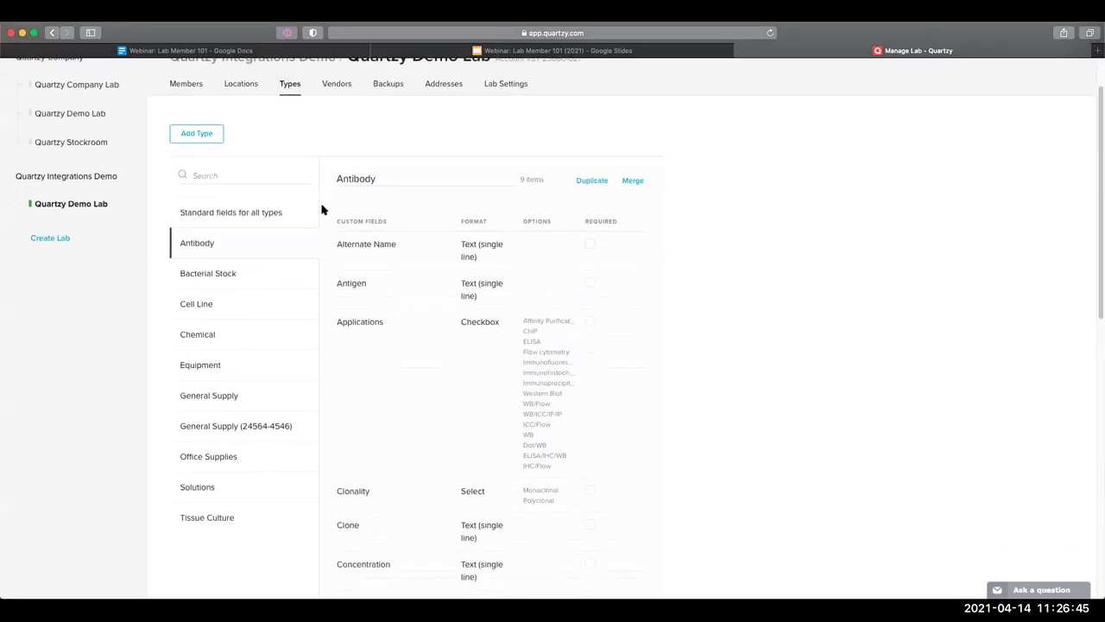
scroll(322, 210, down, 1)
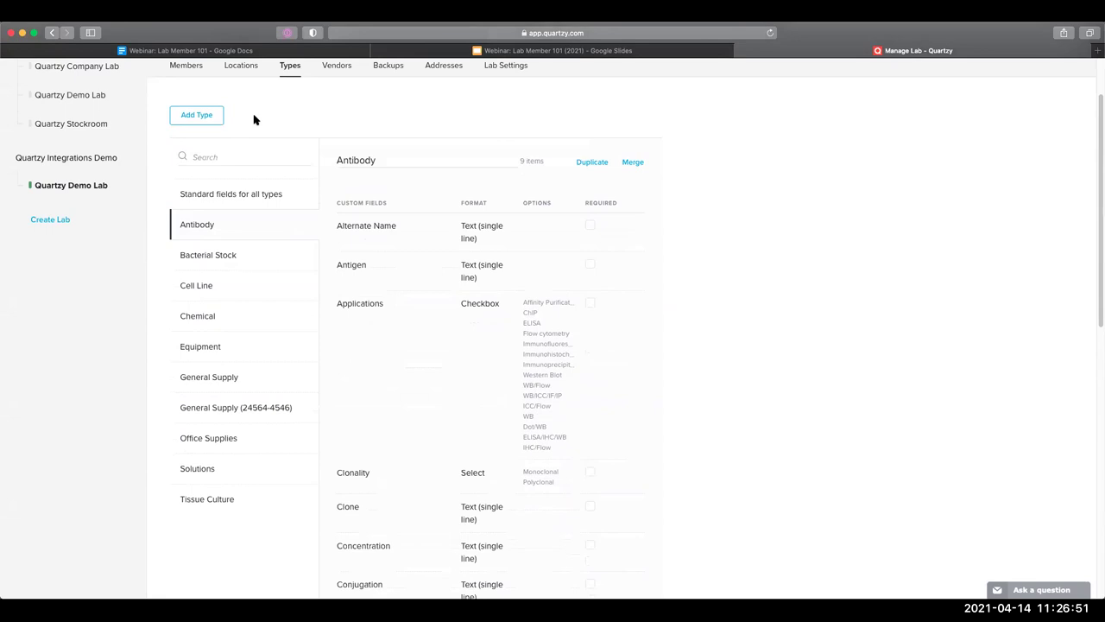
click(208, 118)
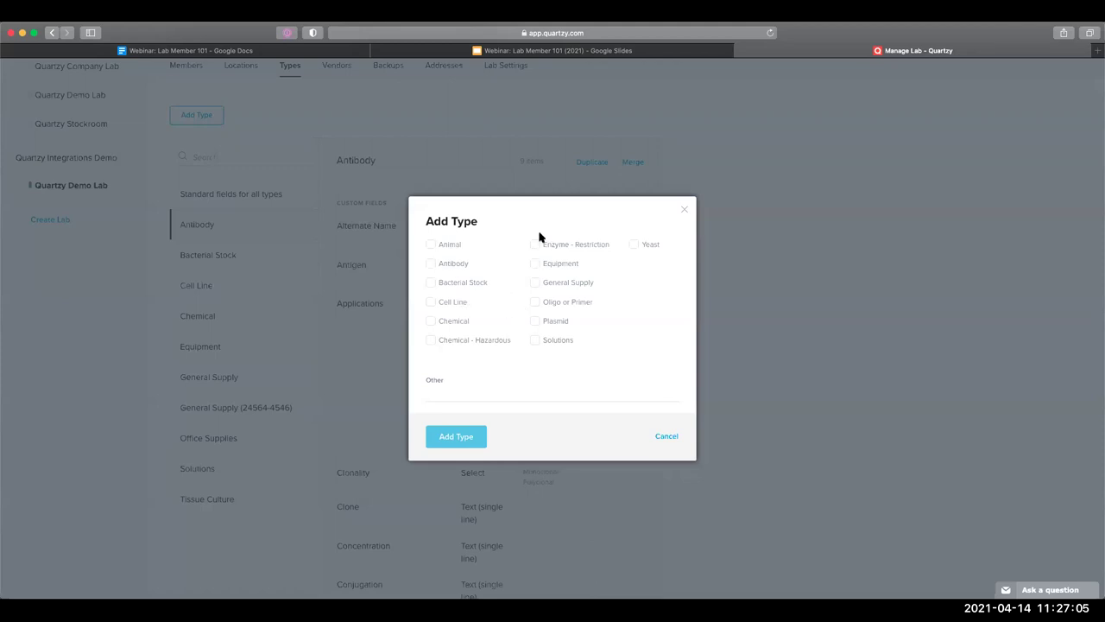
Create a custom item type named Test, then view the standard fields for all types
click(441, 393)
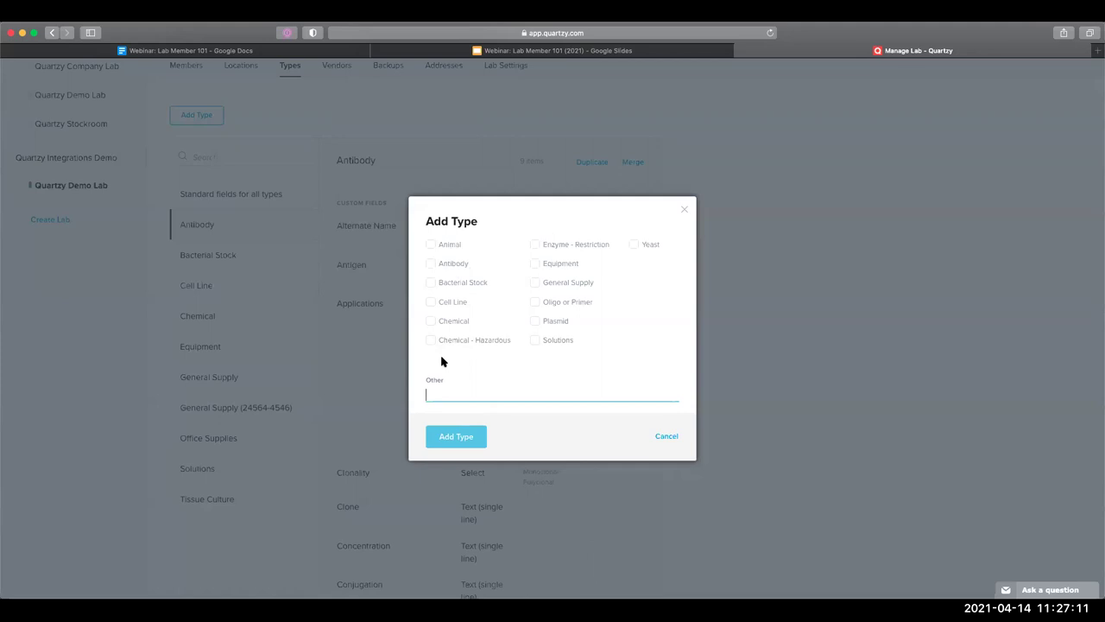
text(t)
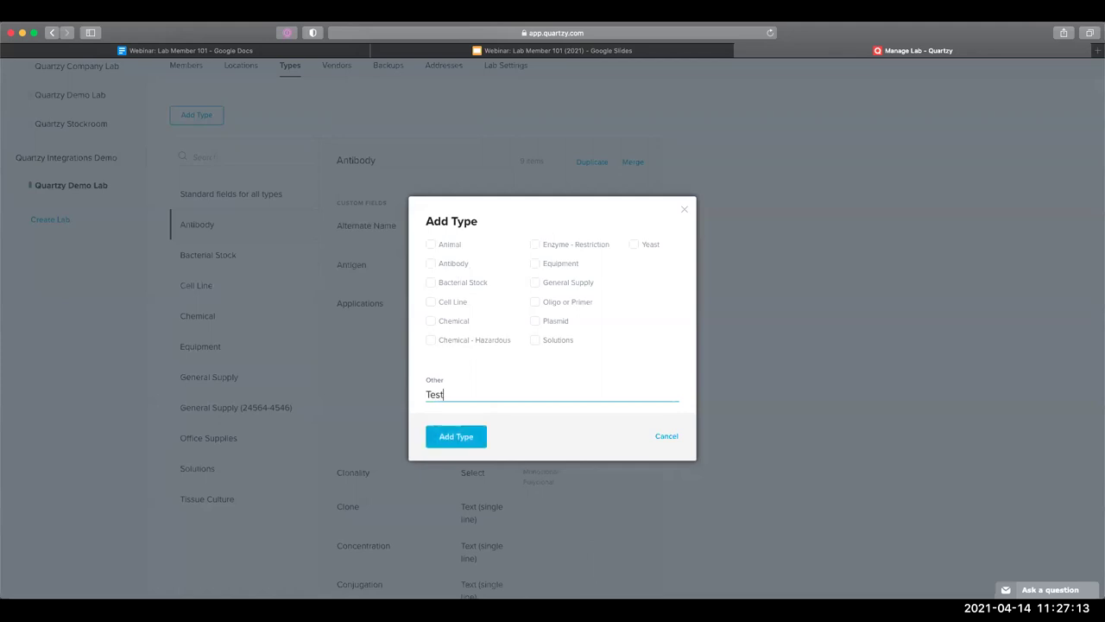
click(444, 439)
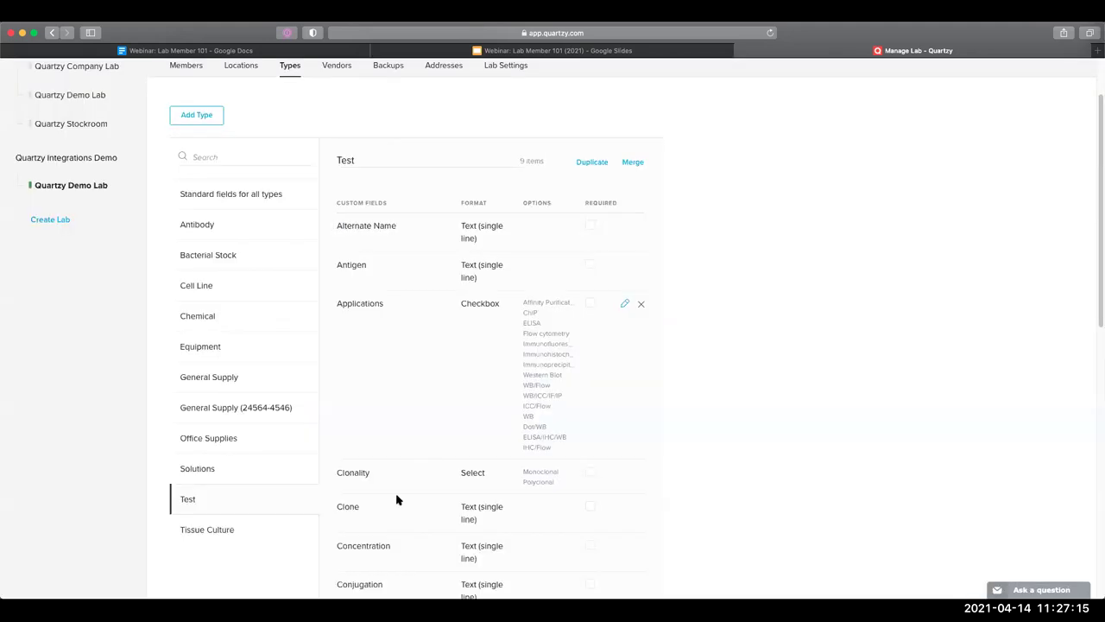
click(242, 195)
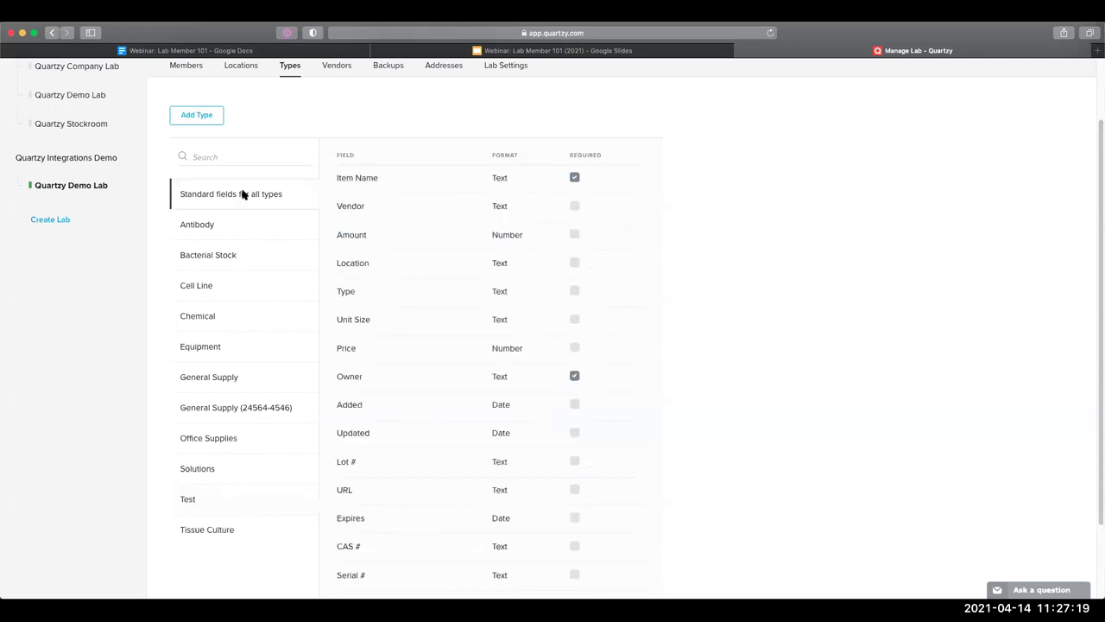
scroll(674, 302, down, 2)
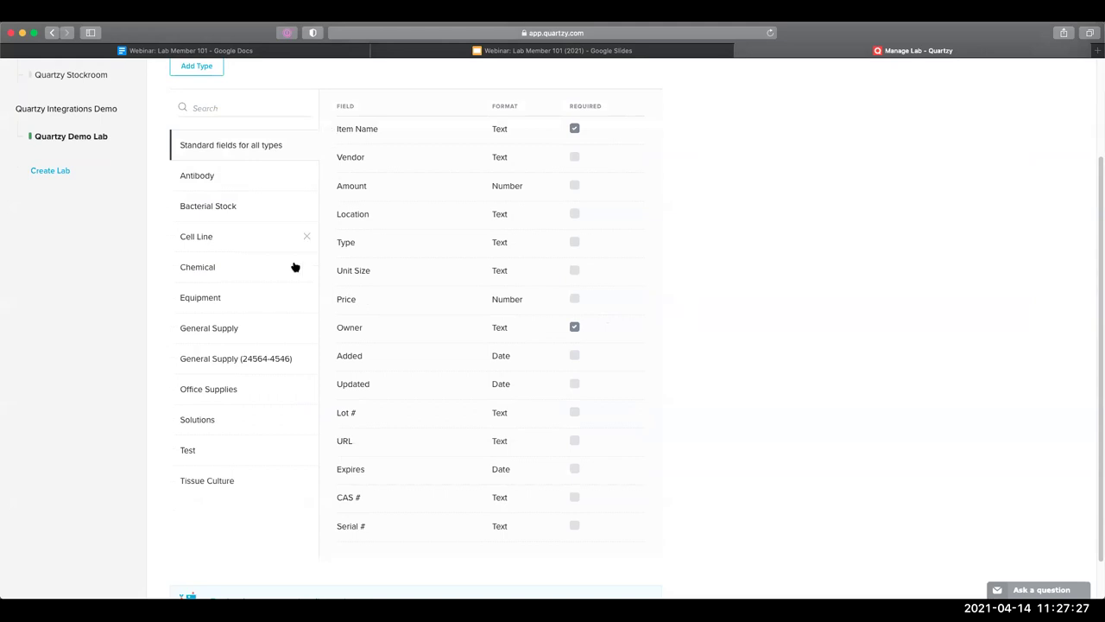
Add a required single-line text field 'Test Custom Field' to the Test type
click(210, 450)
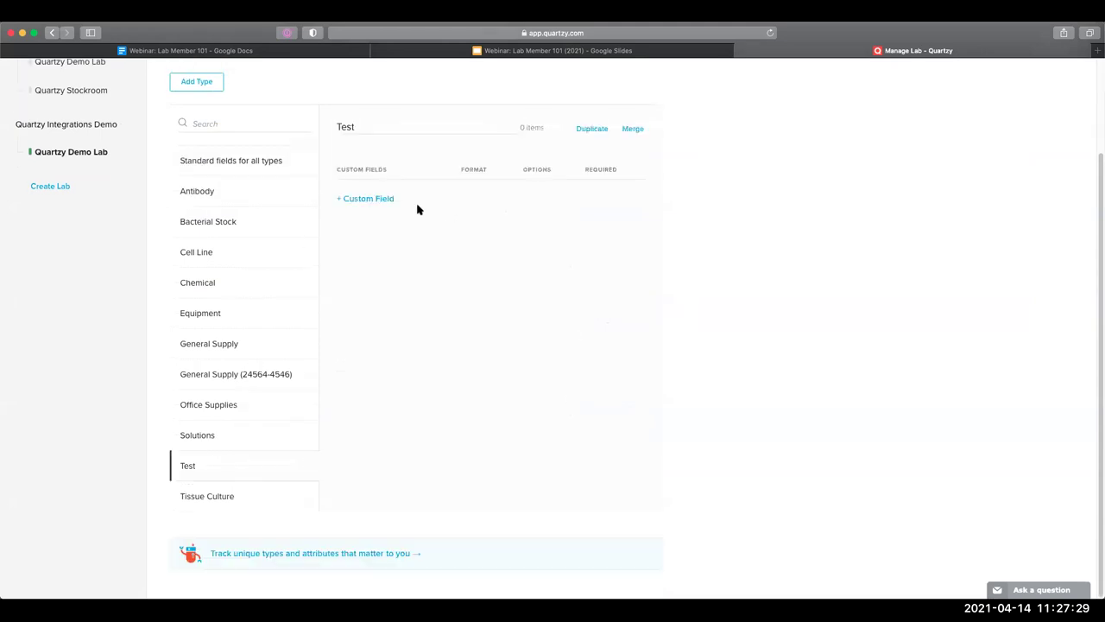
click(365, 198)
click(361, 240)
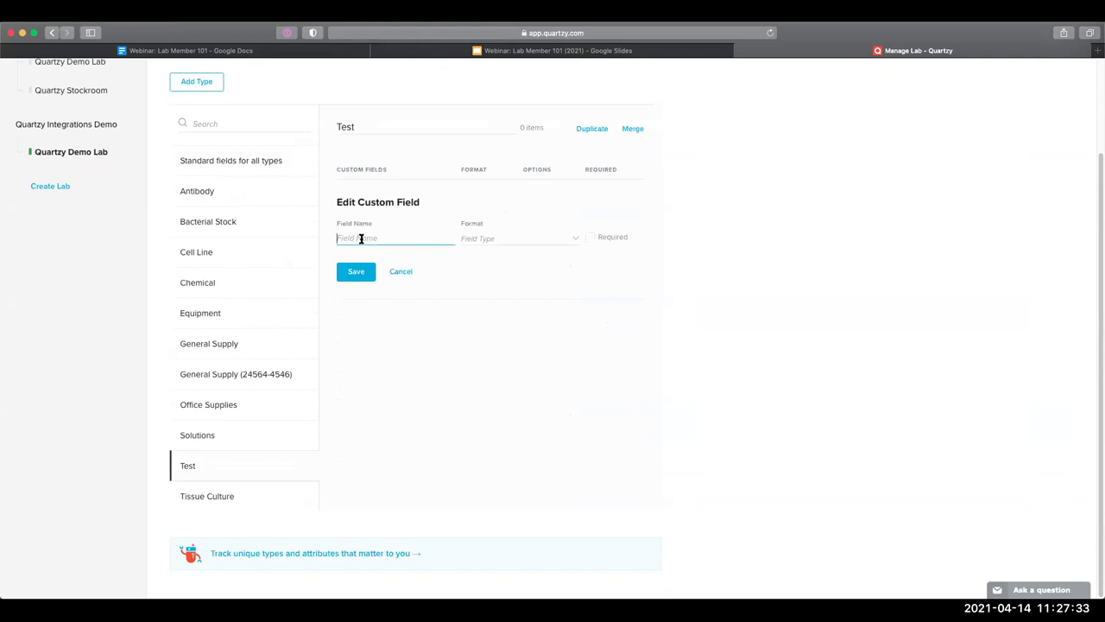
text(Test Custom Field)
click(529, 248)
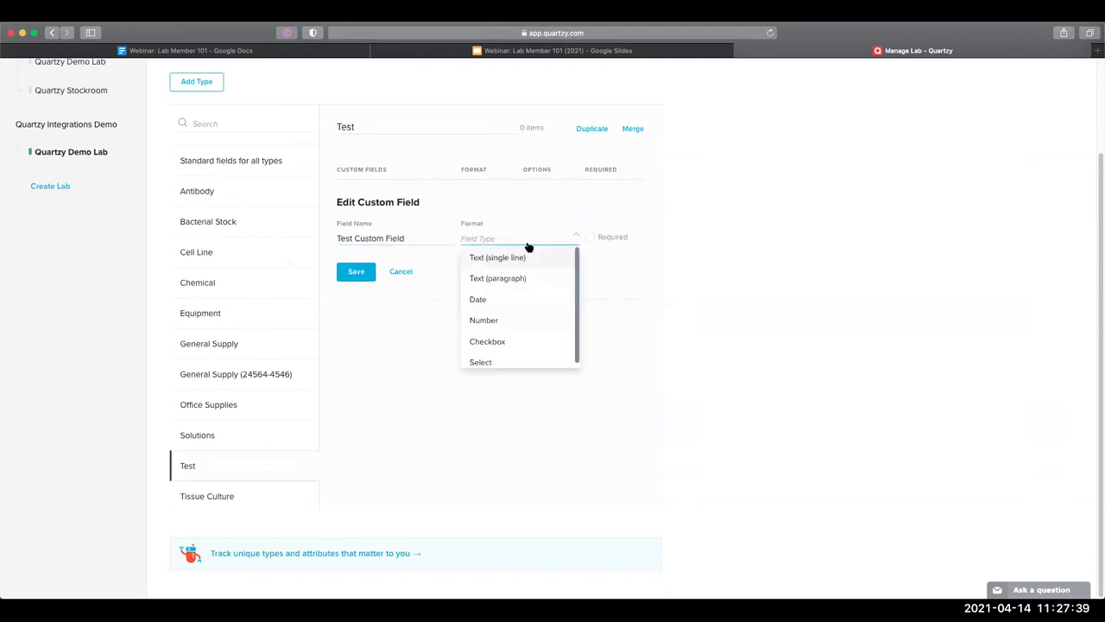
scroll(535, 283, down, 1)
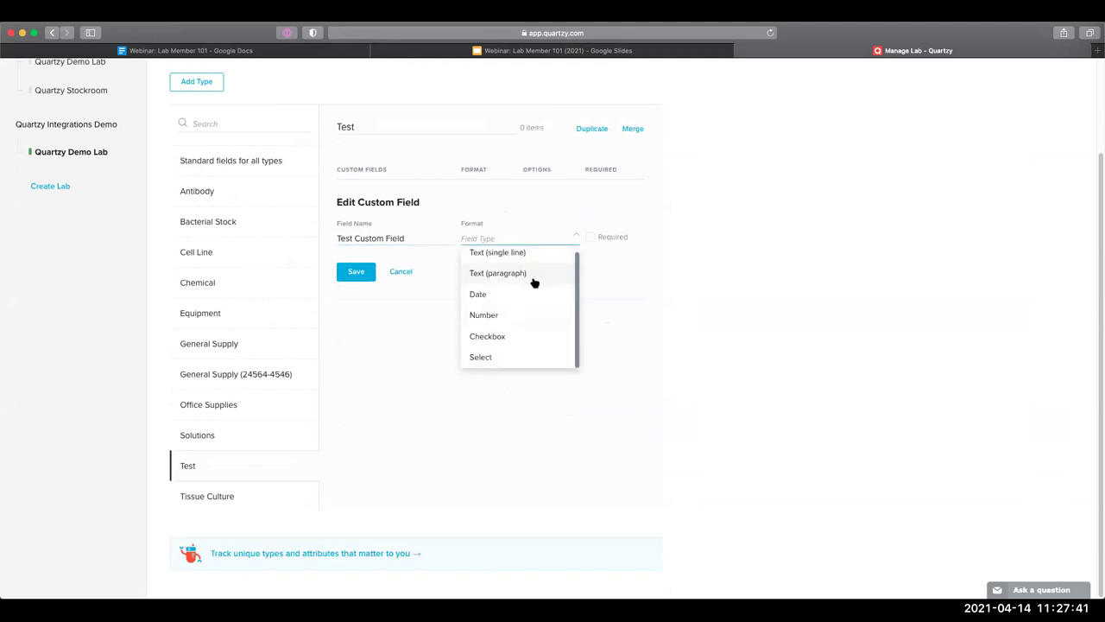
scroll(535, 282, up, 3)
click(531, 297)
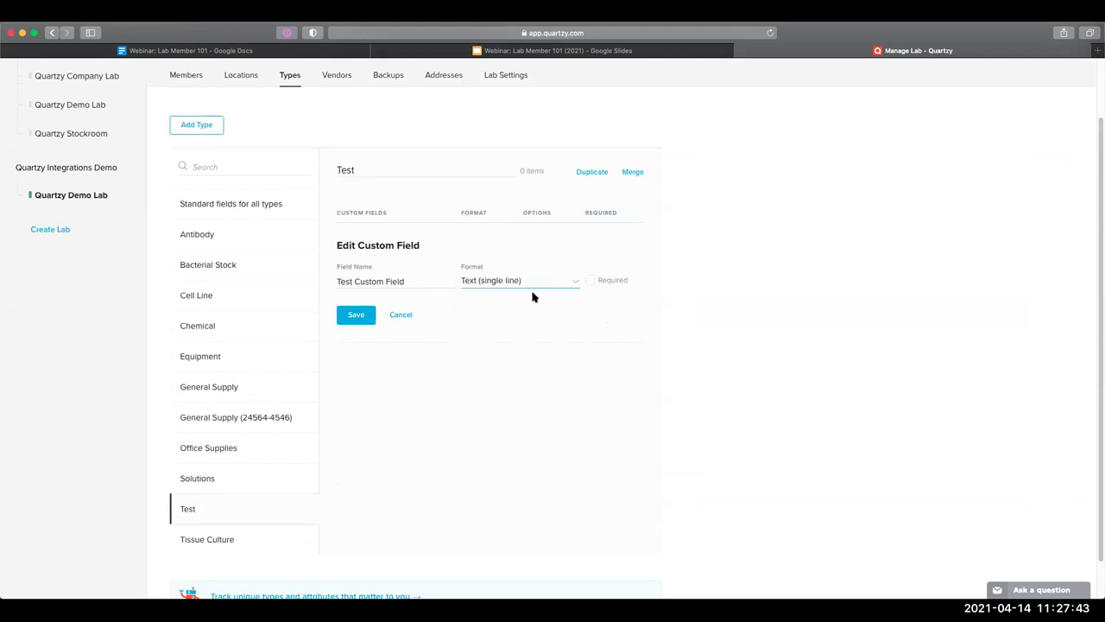
click(590, 281)
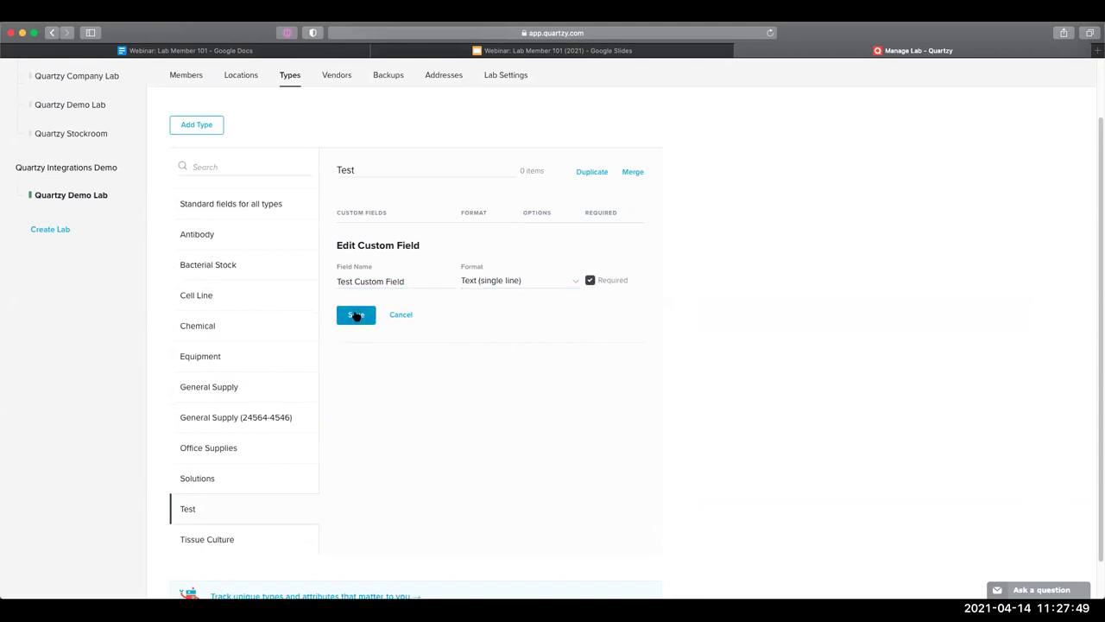
click(356, 314)
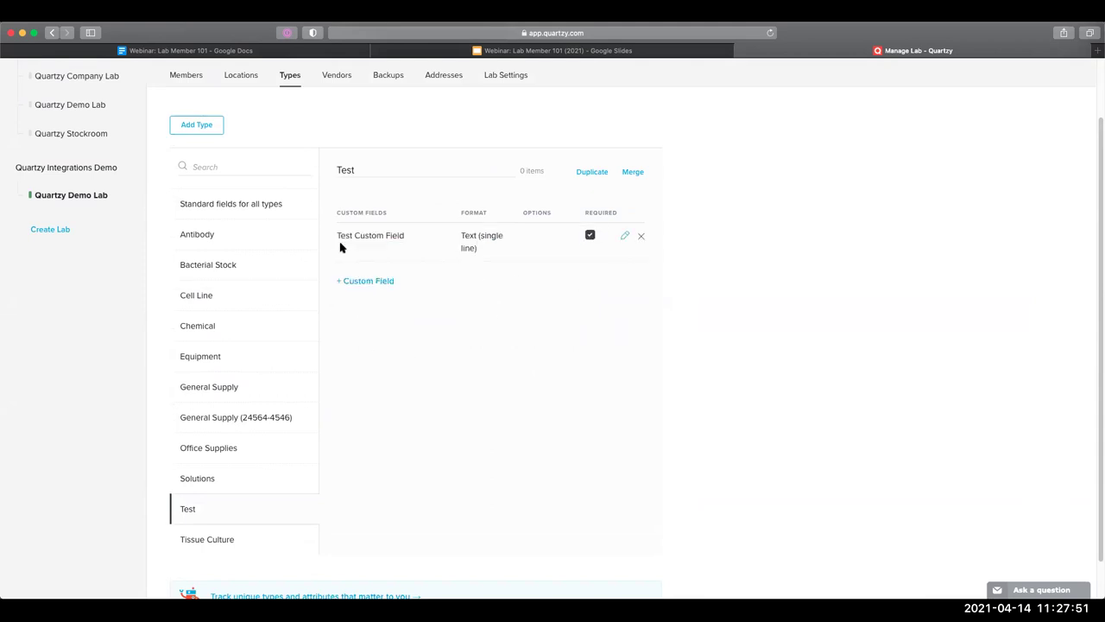
click(364, 169)
click(377, 233)
scroll(222, 192, up, 2)
click(12, 76)
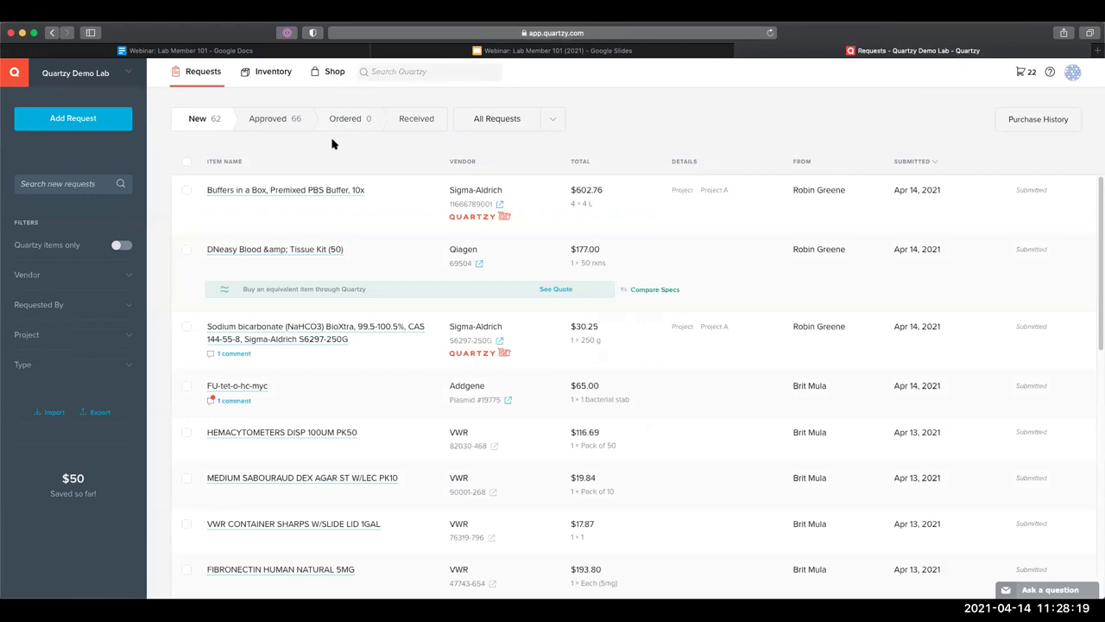
click(138, 76)
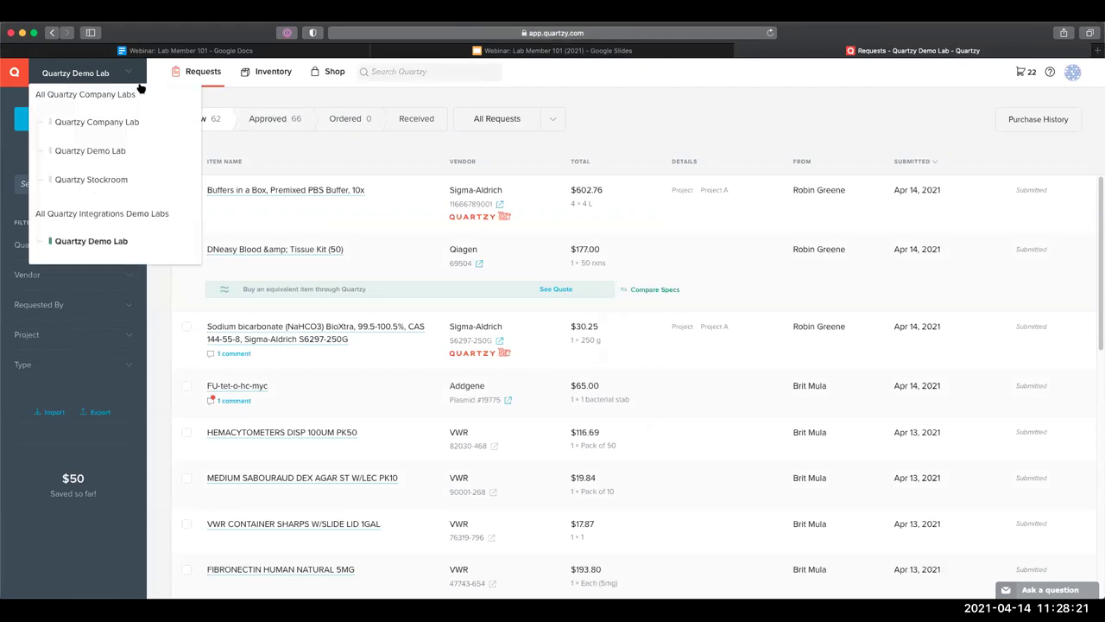
click(181, 241)
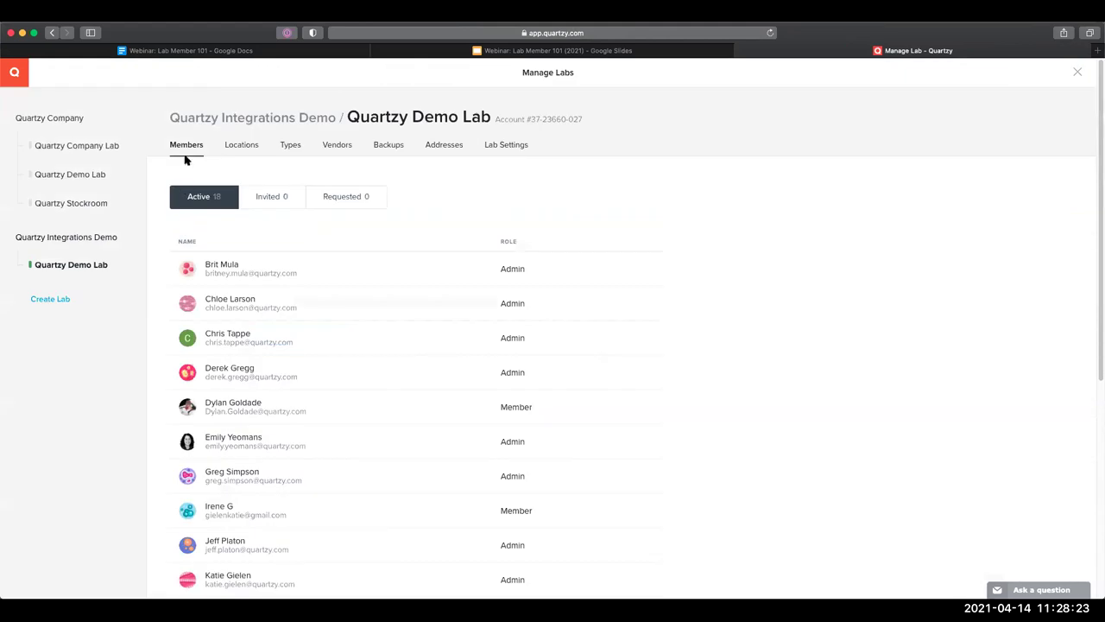
scroll(350, 261, down, 2)
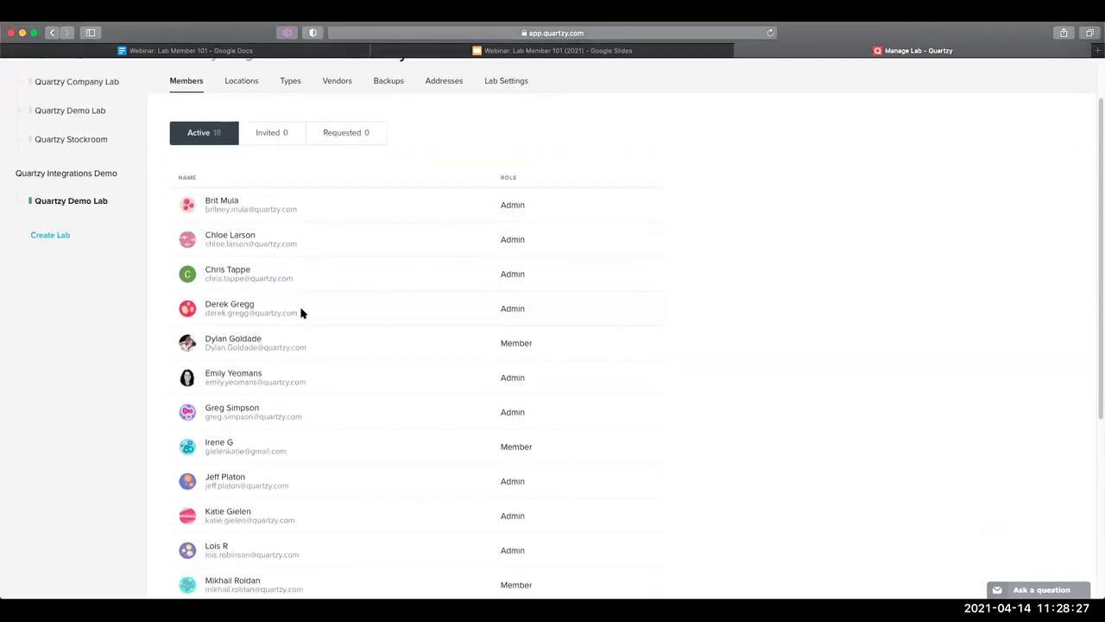
scroll(268, 285, up, 1)
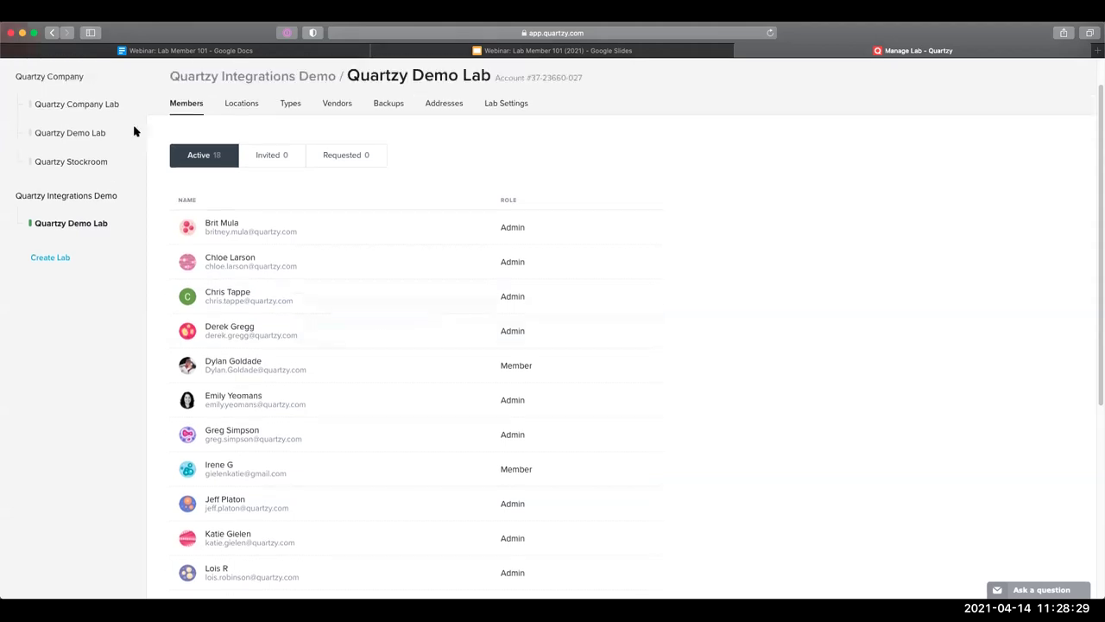
click(52, 31)
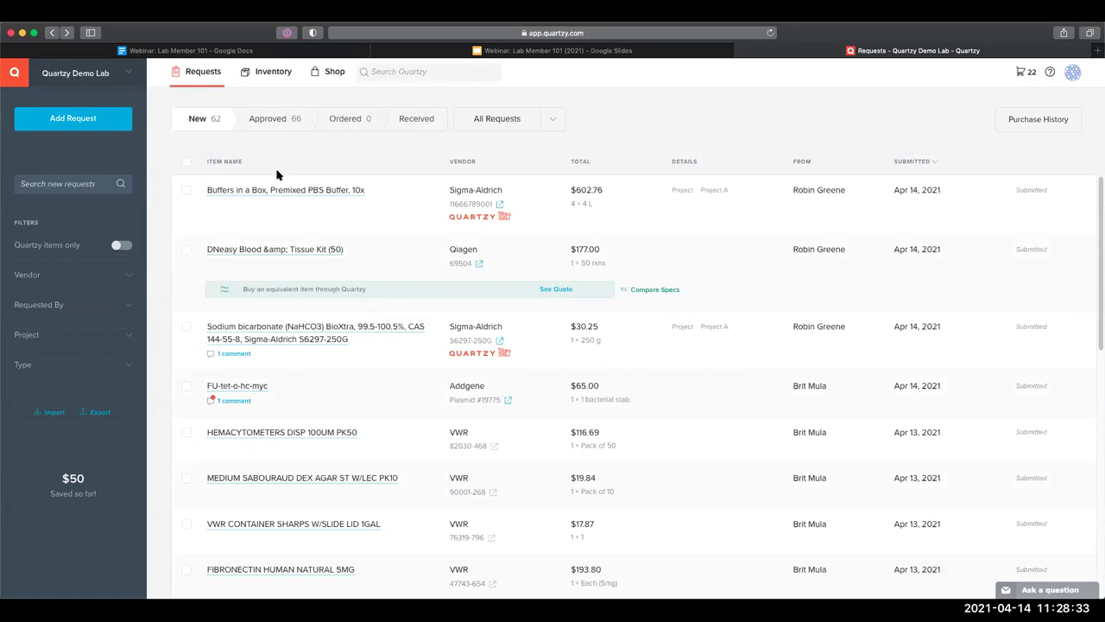
Comment 'Please order 2, not 4 - thank you!' on the Buffers in a Box PBS request, tagging a lab member
click(277, 190)
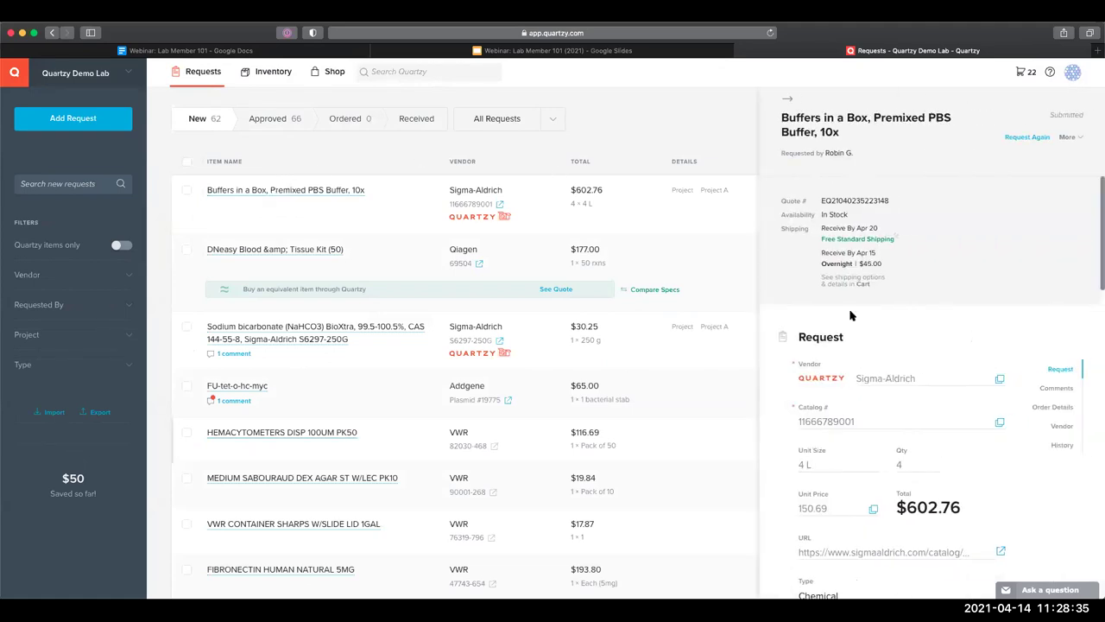
scroll(880, 363, down, 1)
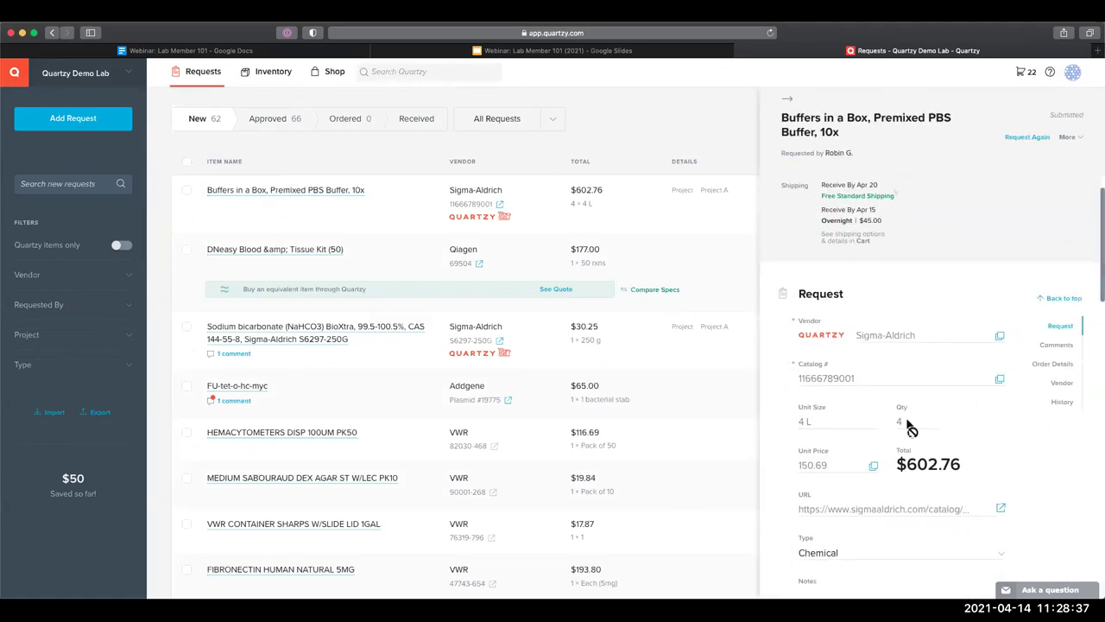
scroll(898, 362, down, 10)
click(851, 254)
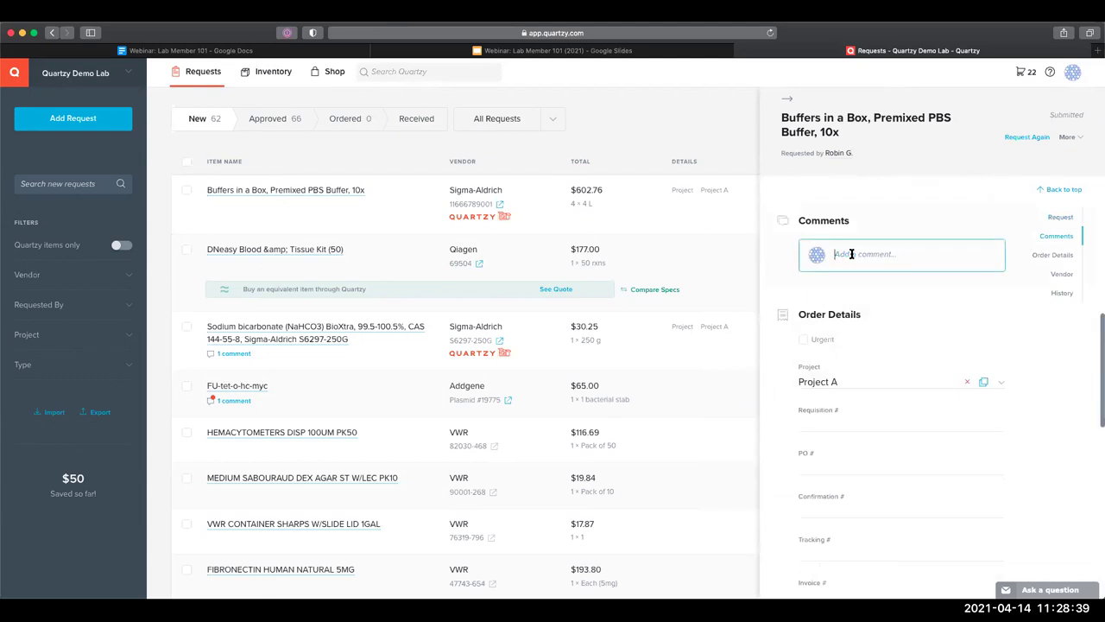
text(@der)
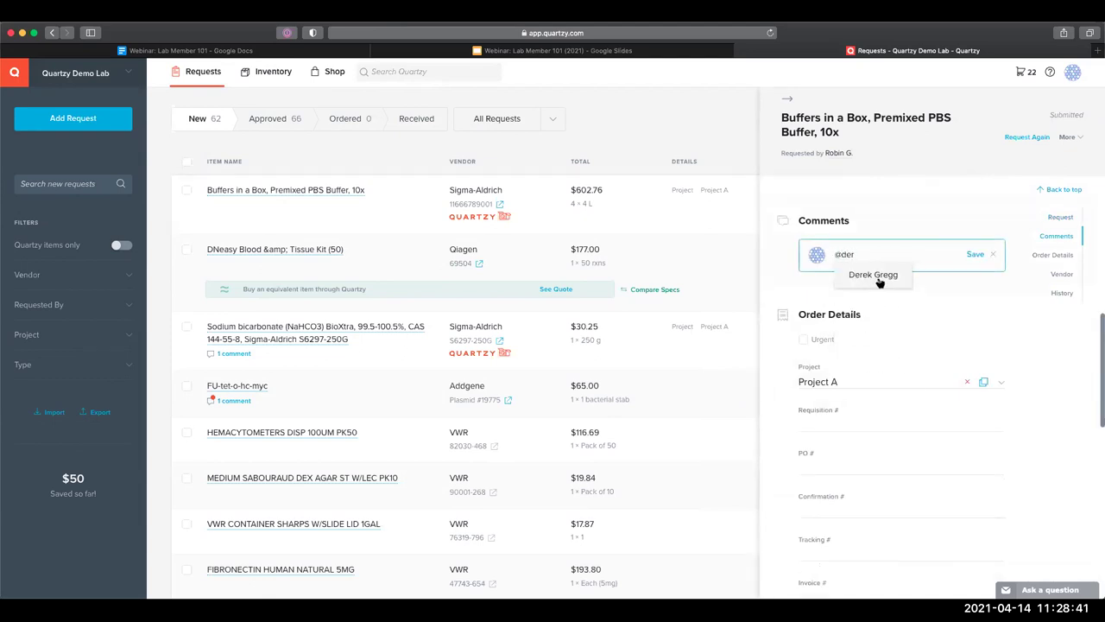
click(874, 278)
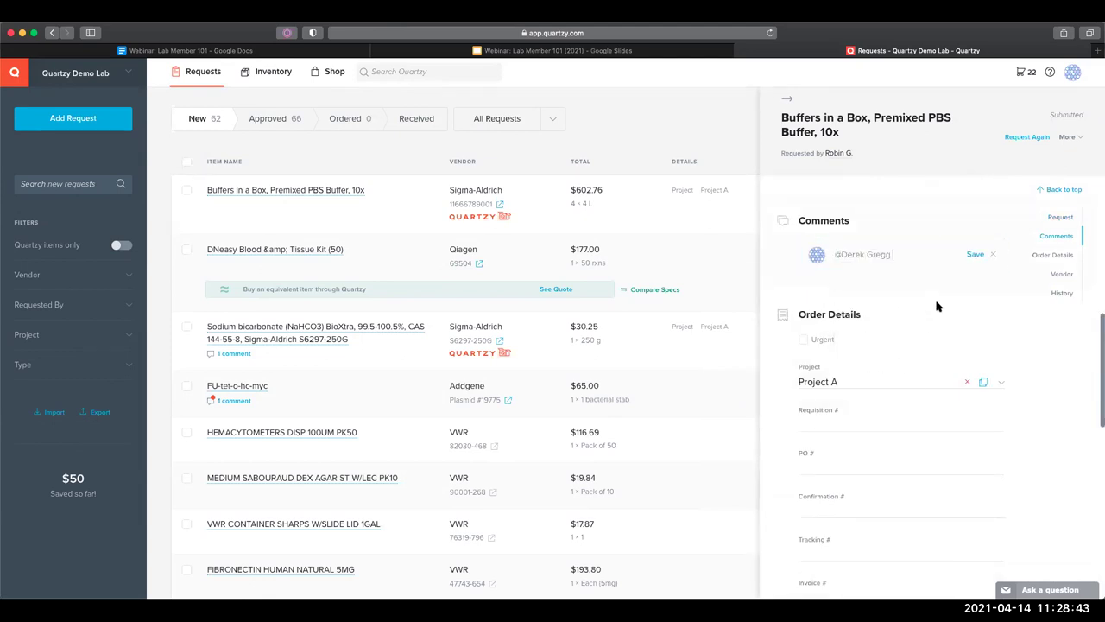
text(Please order 2, not 4 -thank yo)
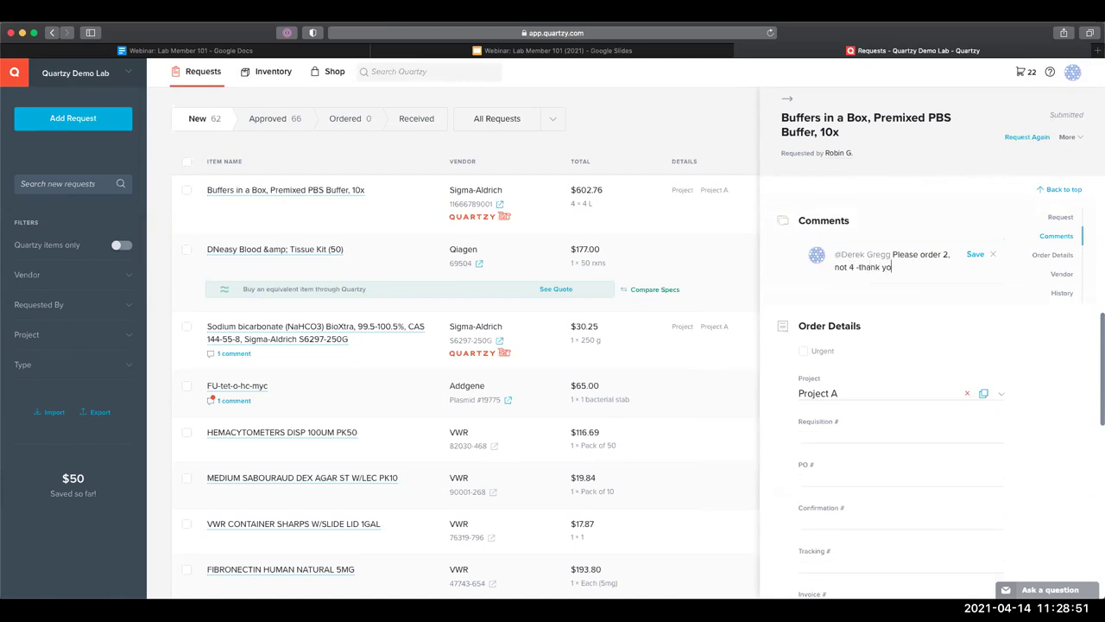
text(u!)
click(975, 254)
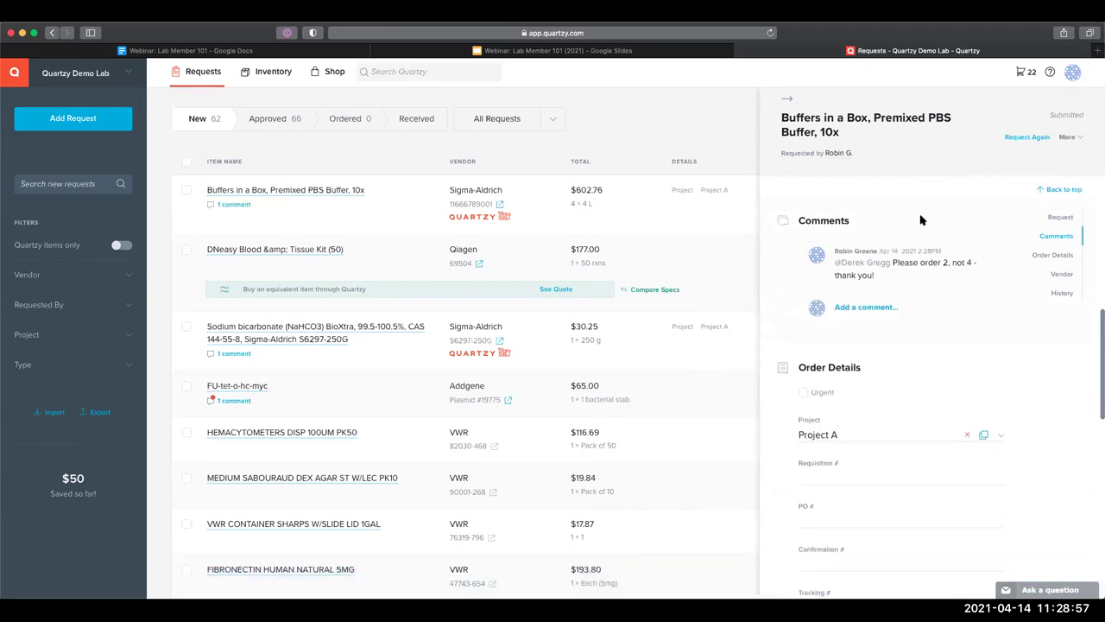
scroll(919, 224, up, 8)
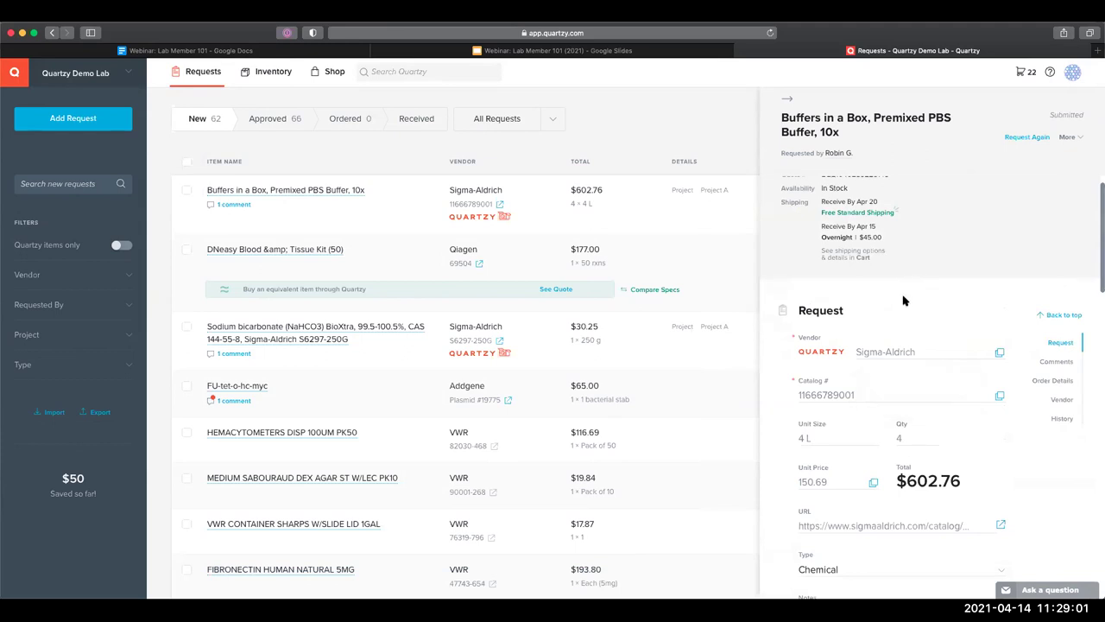
scroll(893, 279, down, 6)
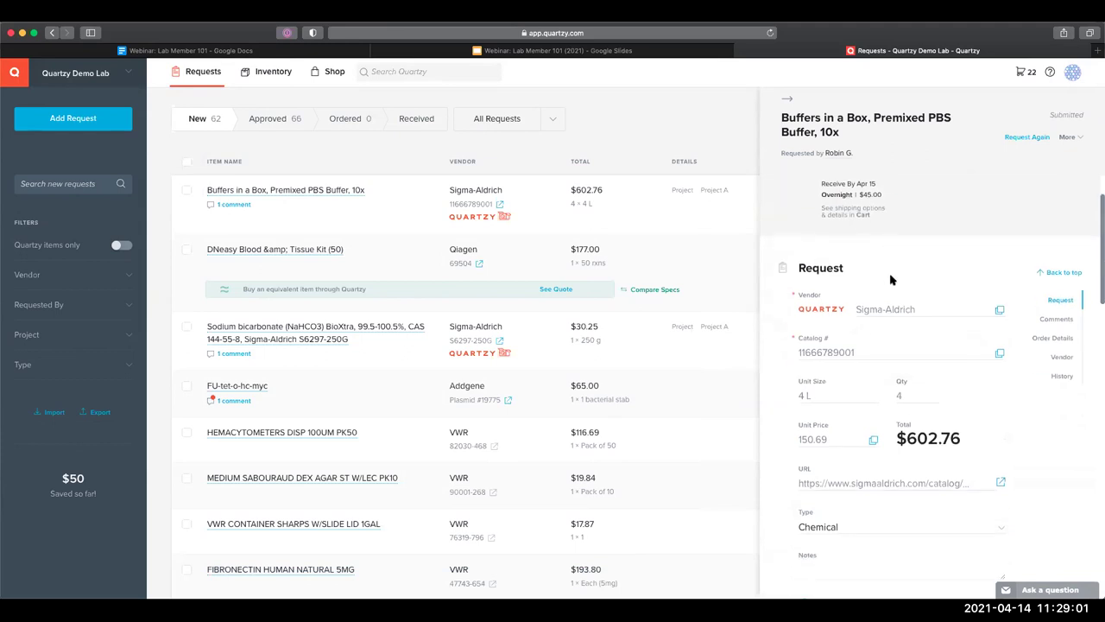
click(699, 350)
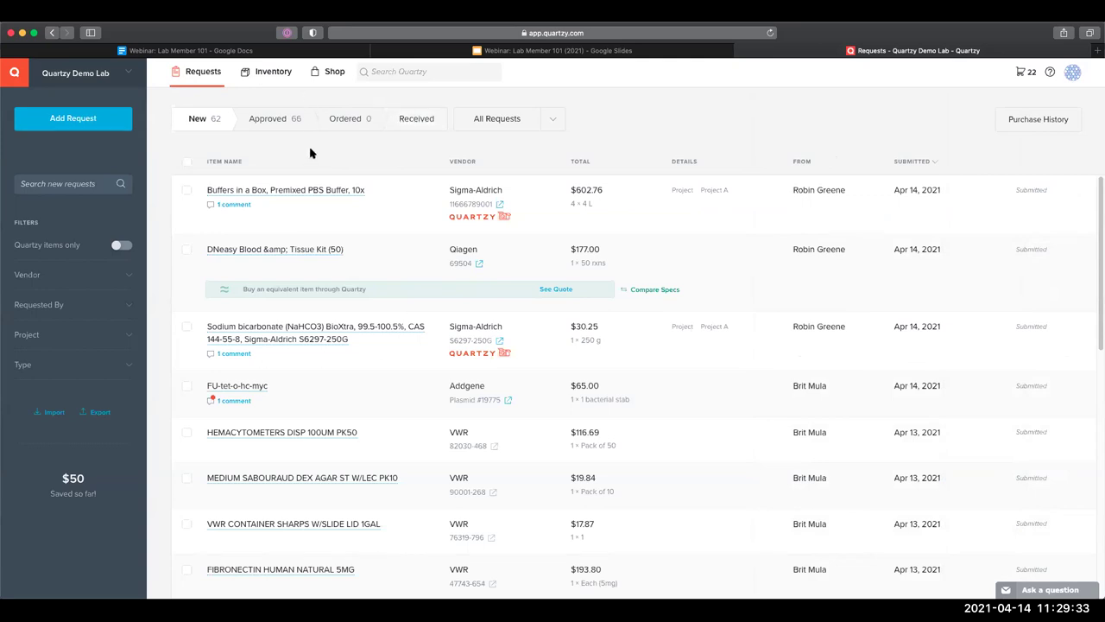
Show all Inventory items by removing the Antibody Box #1 location filter
click(269, 72)
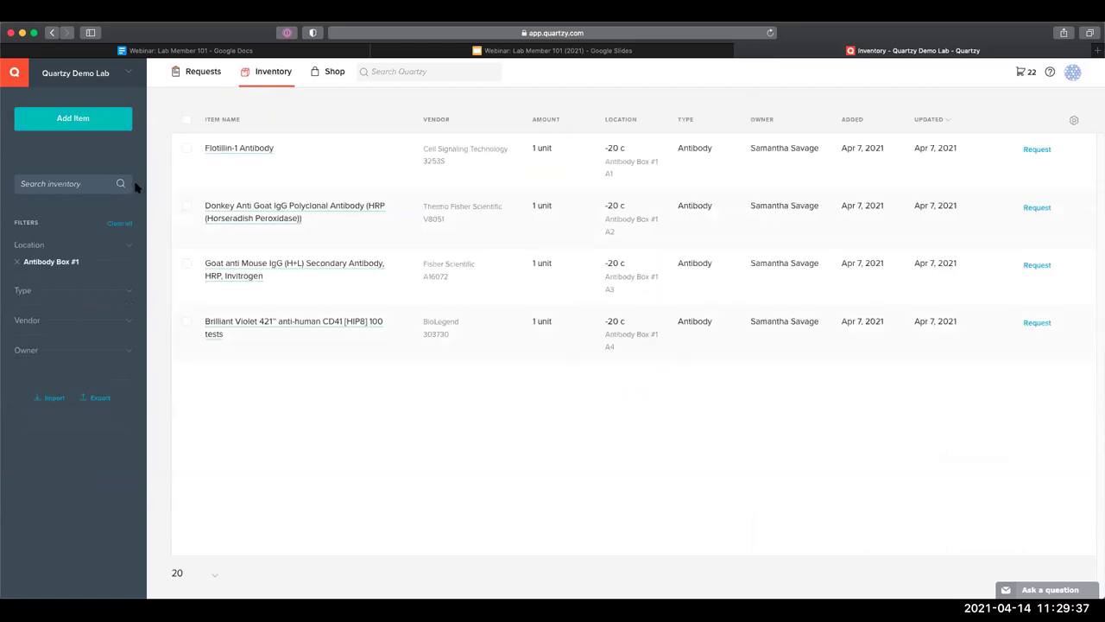
click(18, 261)
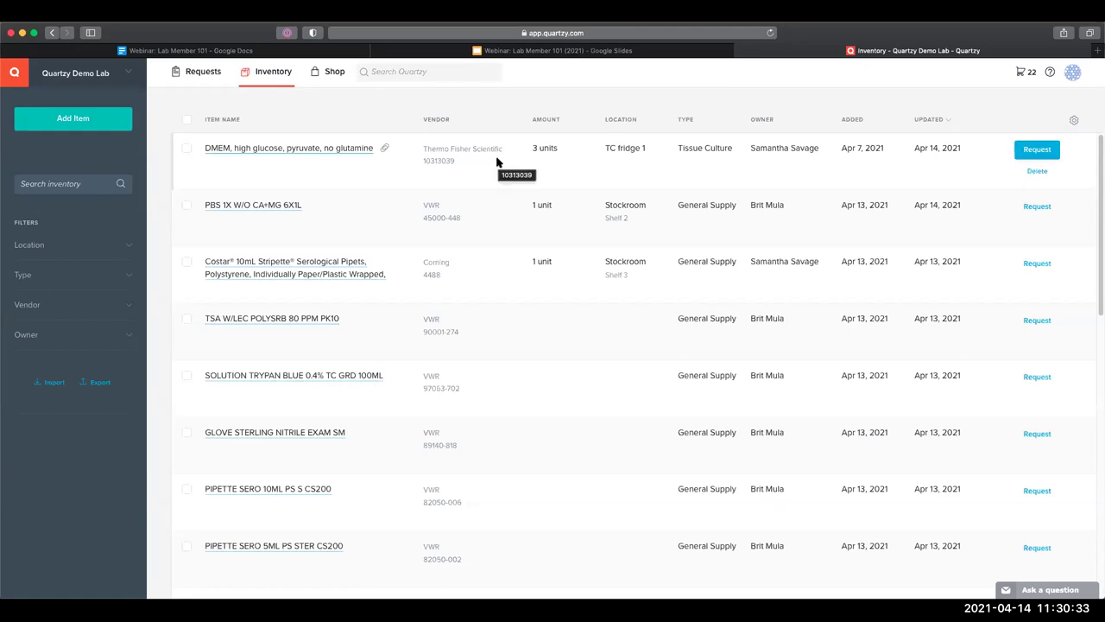
click(1028, 594)
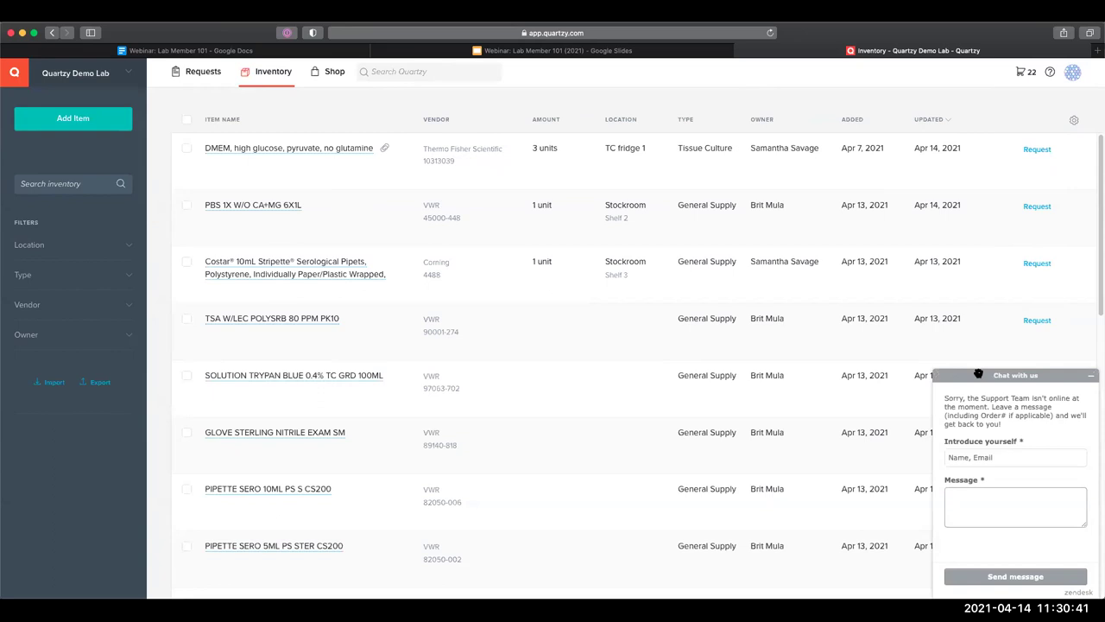
double_click(975, 414)
click(975, 415)
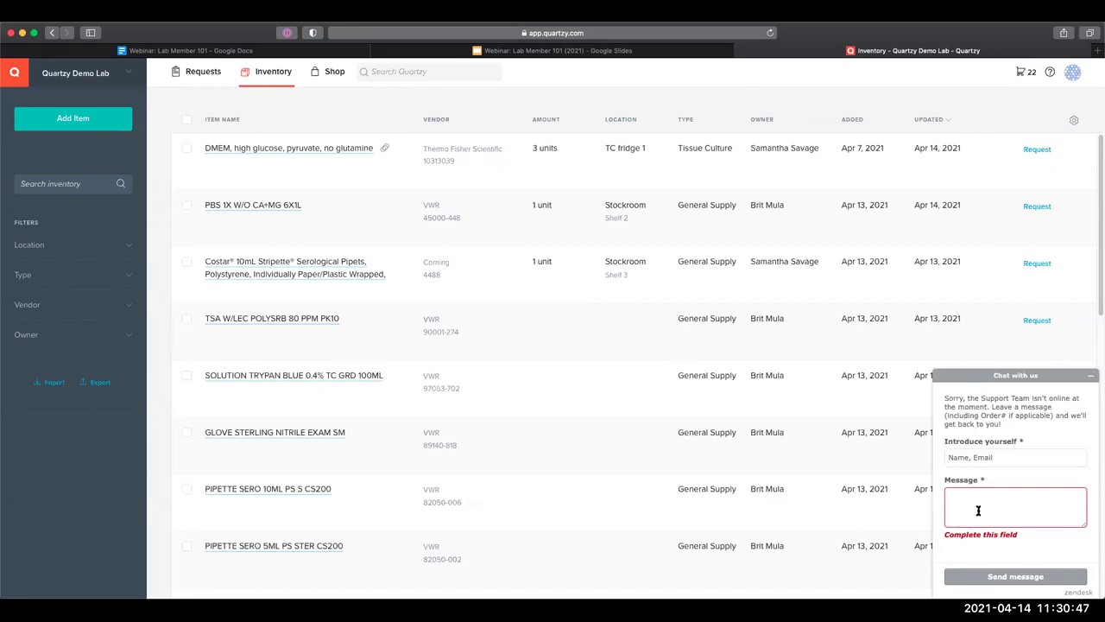
click(973, 457)
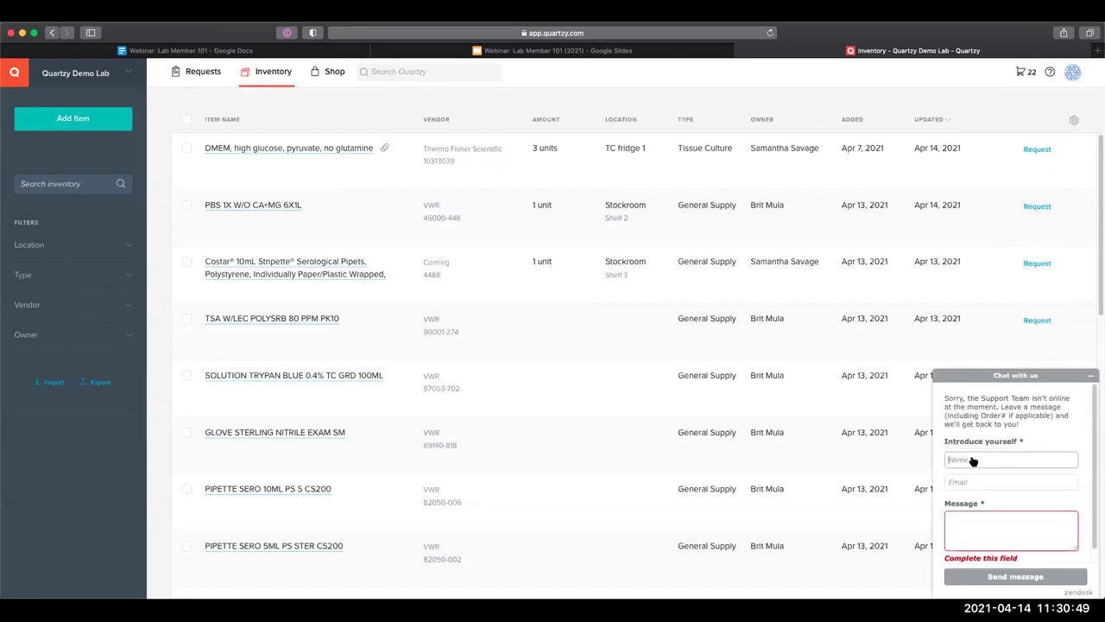
click(969, 479)
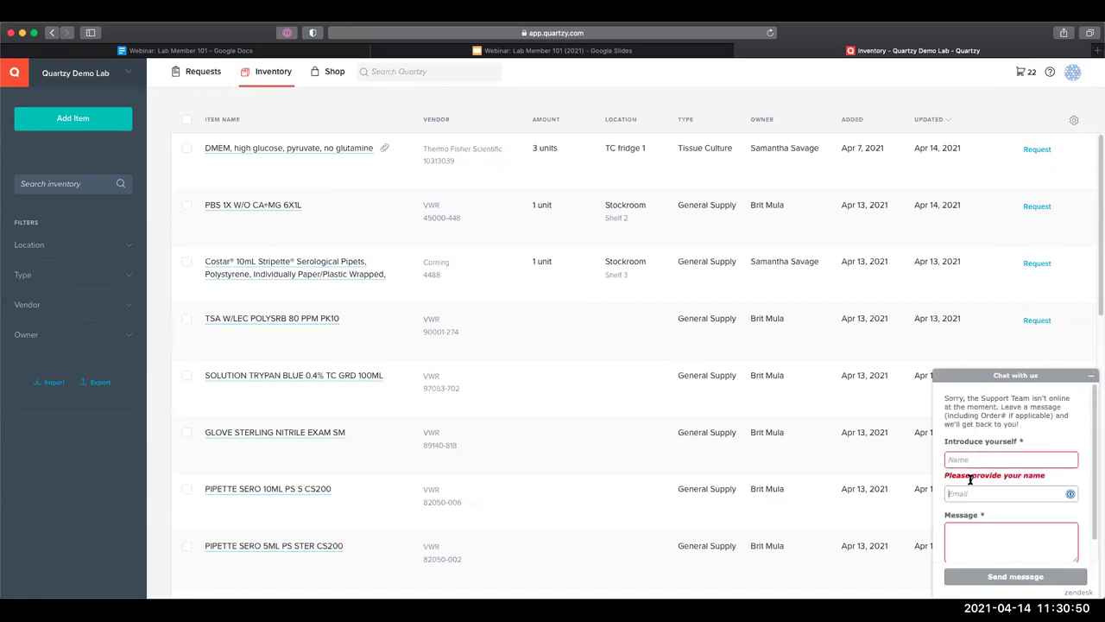
click(945, 443)
scroll(971, 442, down, 1)
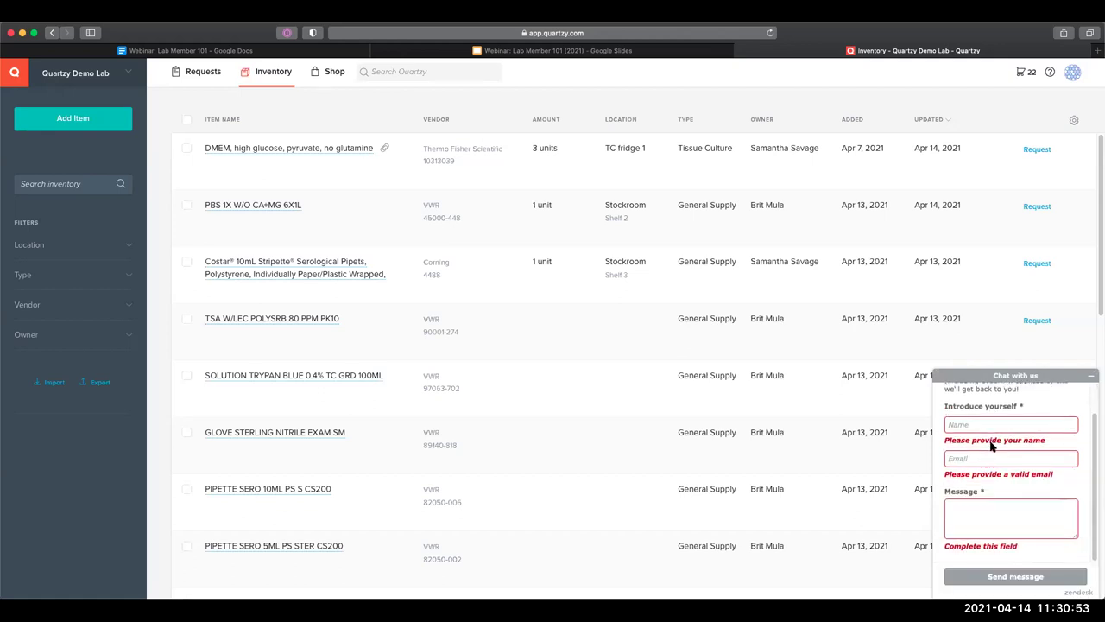
scroll(950, 399, up, 1)
double_click(957, 399)
click(956, 399)
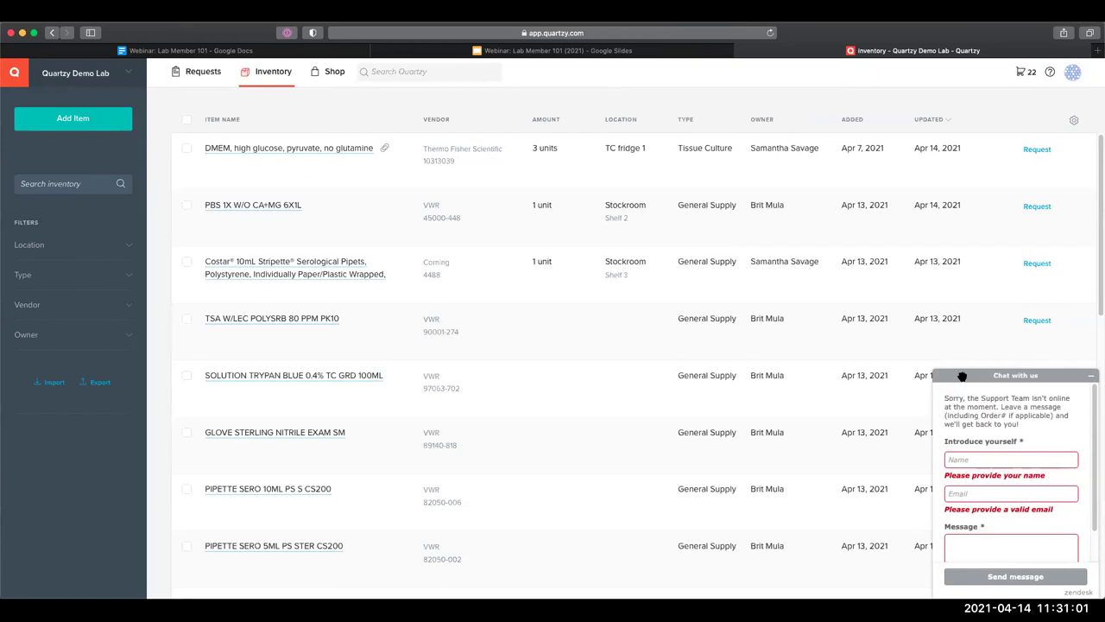
click(1092, 376)
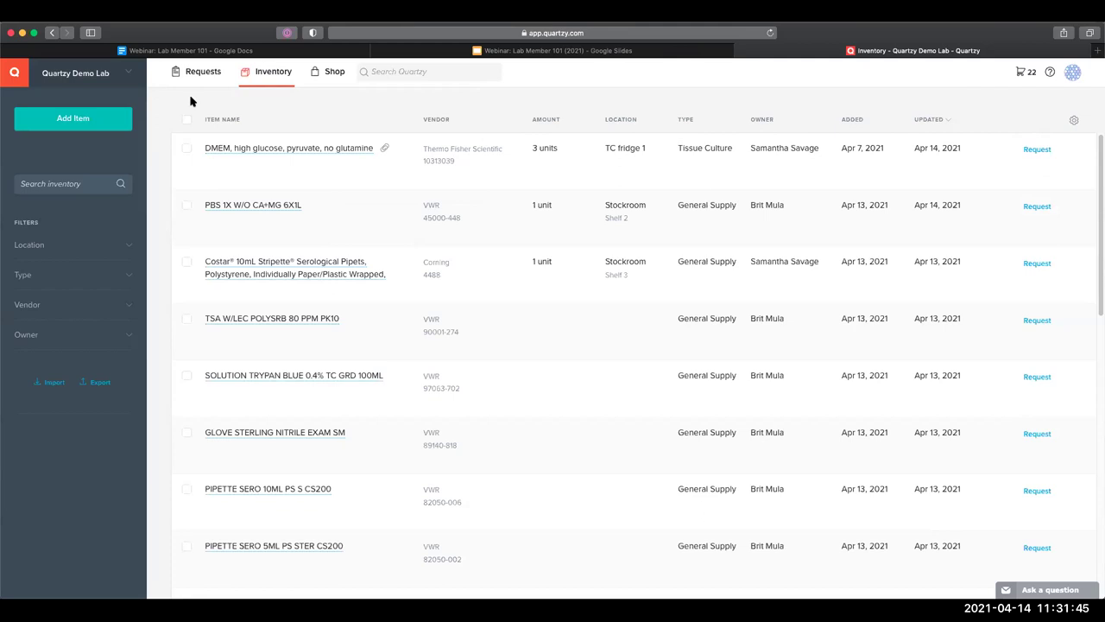
Open the lab switcher from the Quartzy Demo Lab name in the sidebar
click(131, 76)
In Quartzy Demo Lab settings, browse Locations and Chemical Room, then view the Antibody type's fields
click(183, 239)
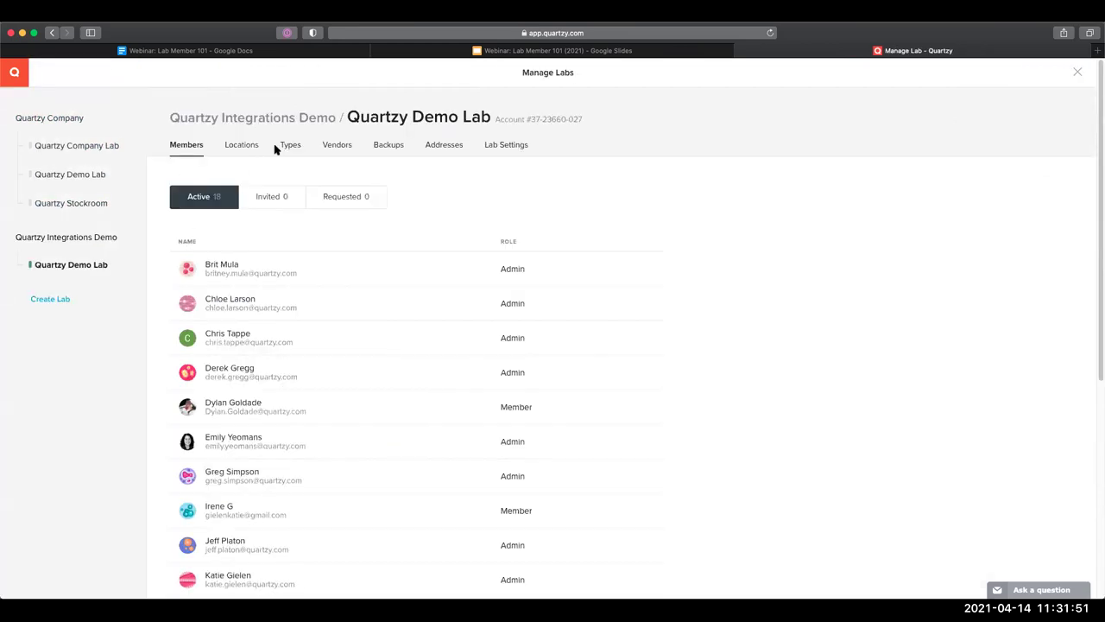
click(241, 145)
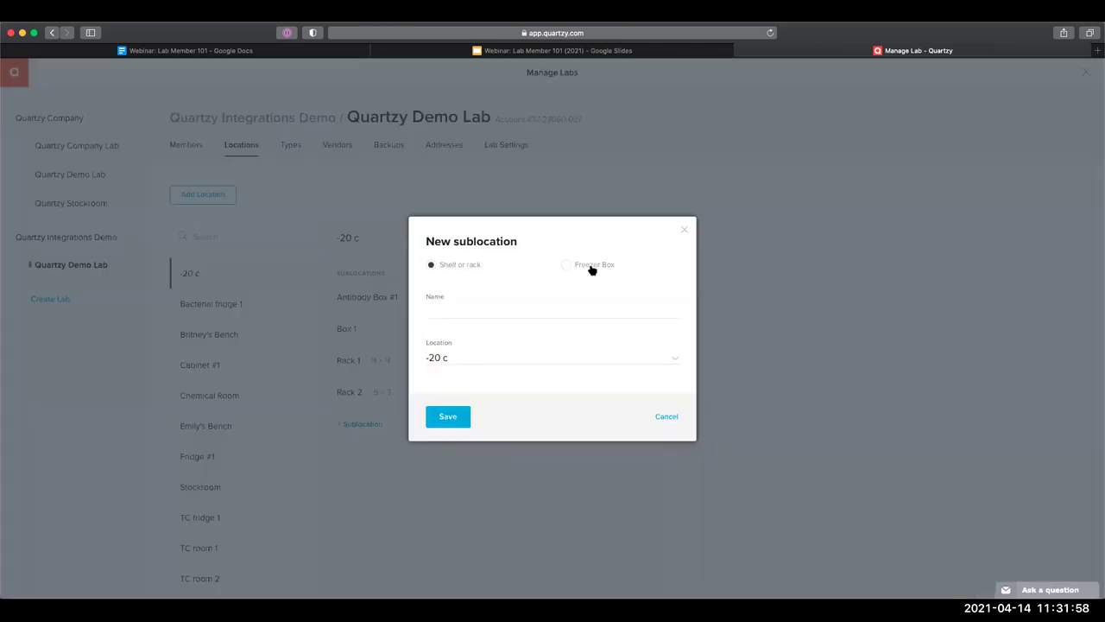
click(590, 263)
click(526, 283)
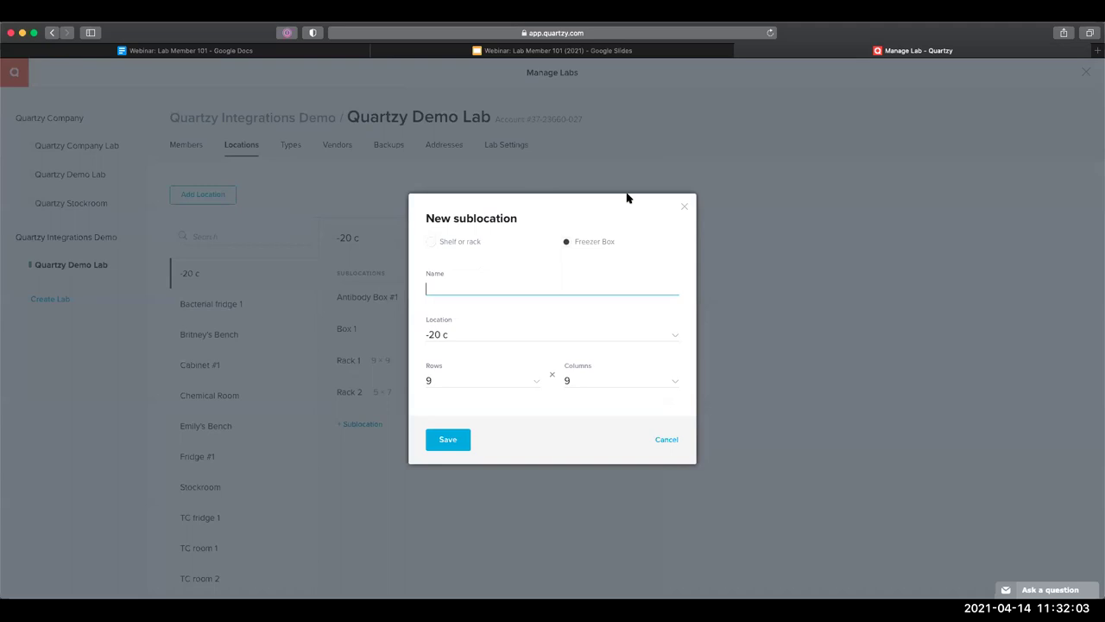
click(455, 247)
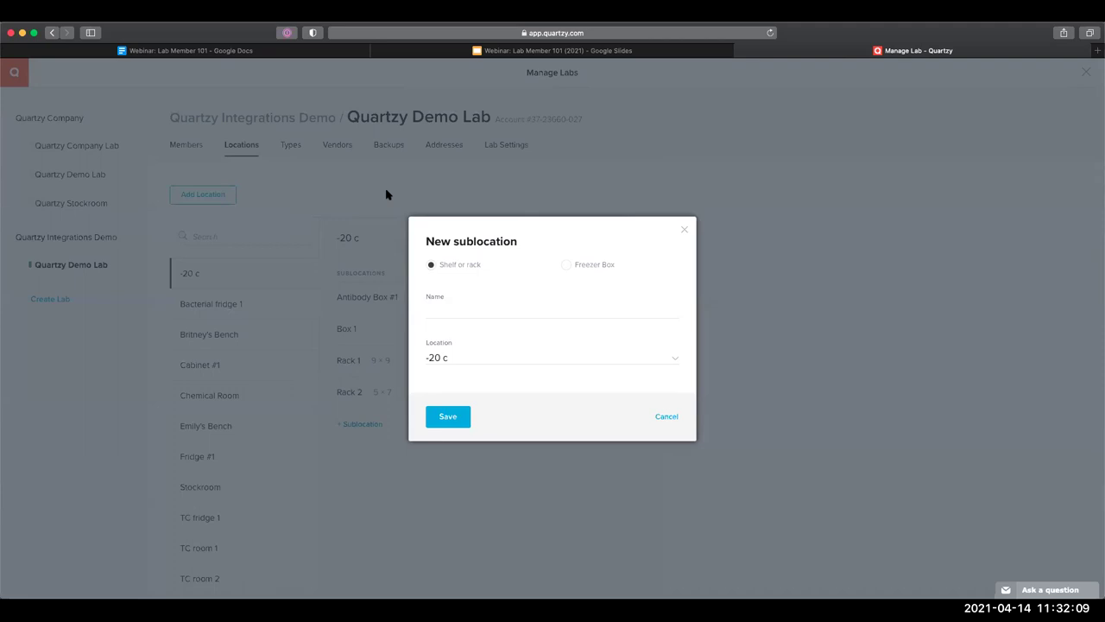
click(447, 215)
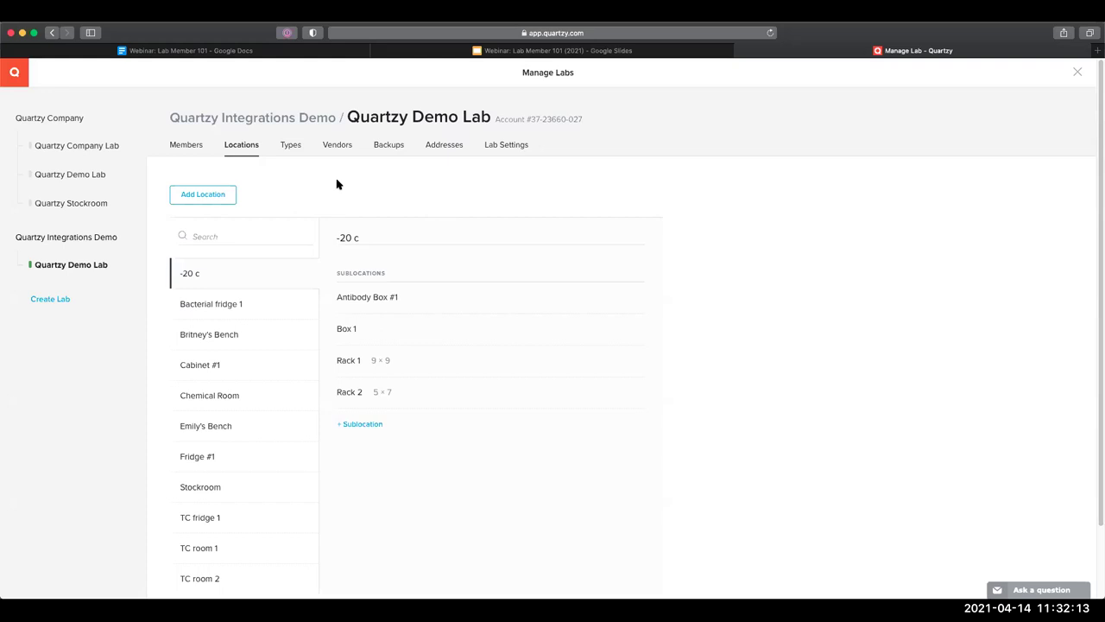
click(231, 395)
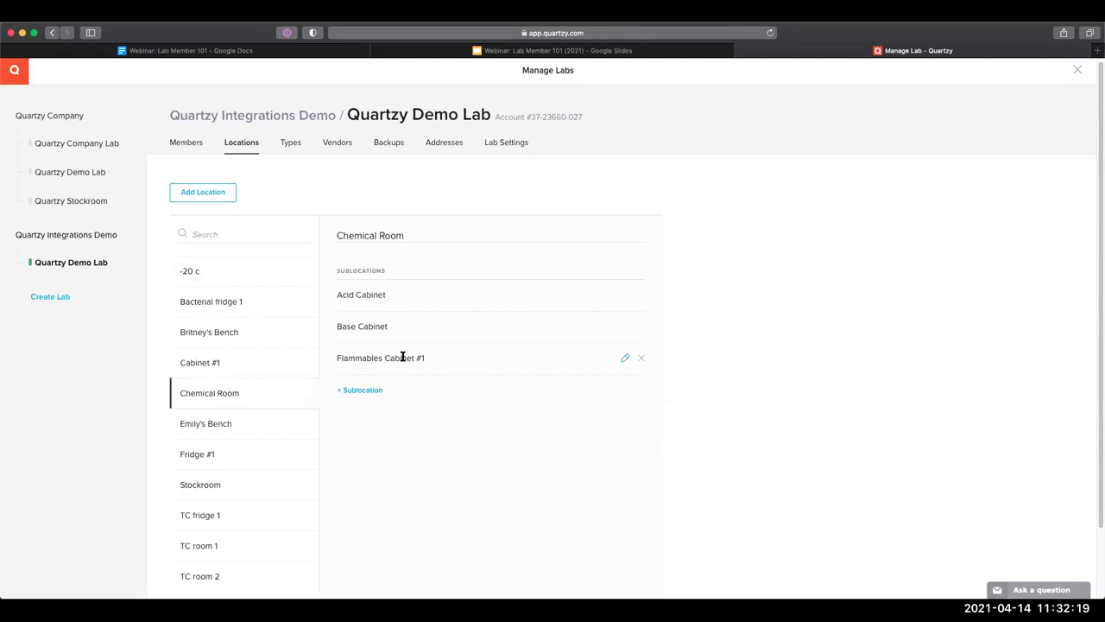
click(294, 144)
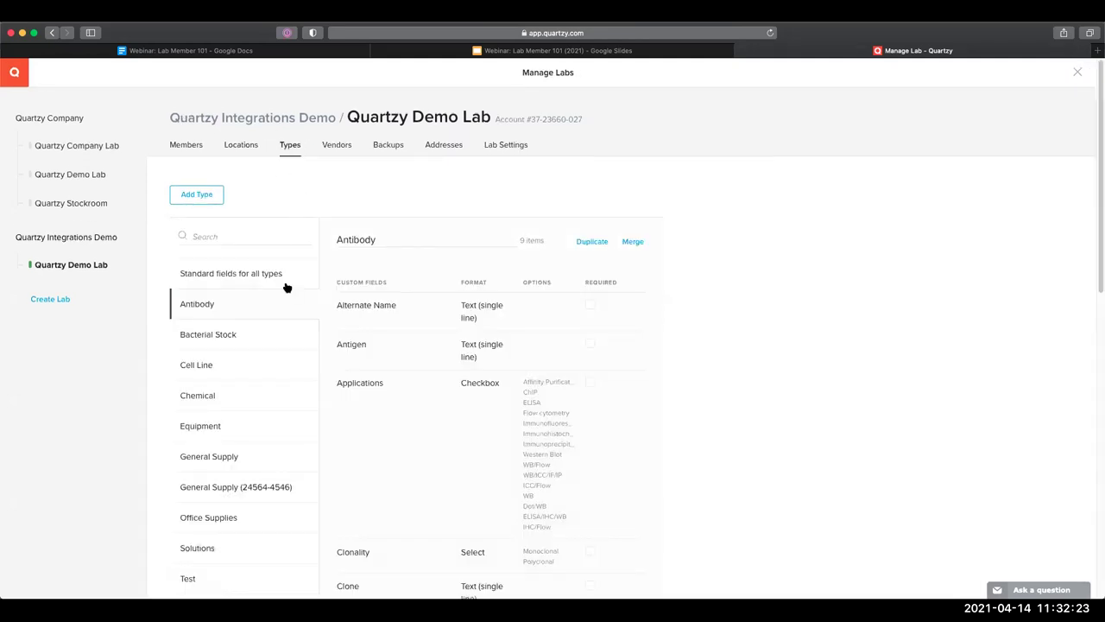
Review the Office Supplies and Chemical types' custom fields, then return to the Requests page
scroll(284, 288, down, 3)
click(230, 316)
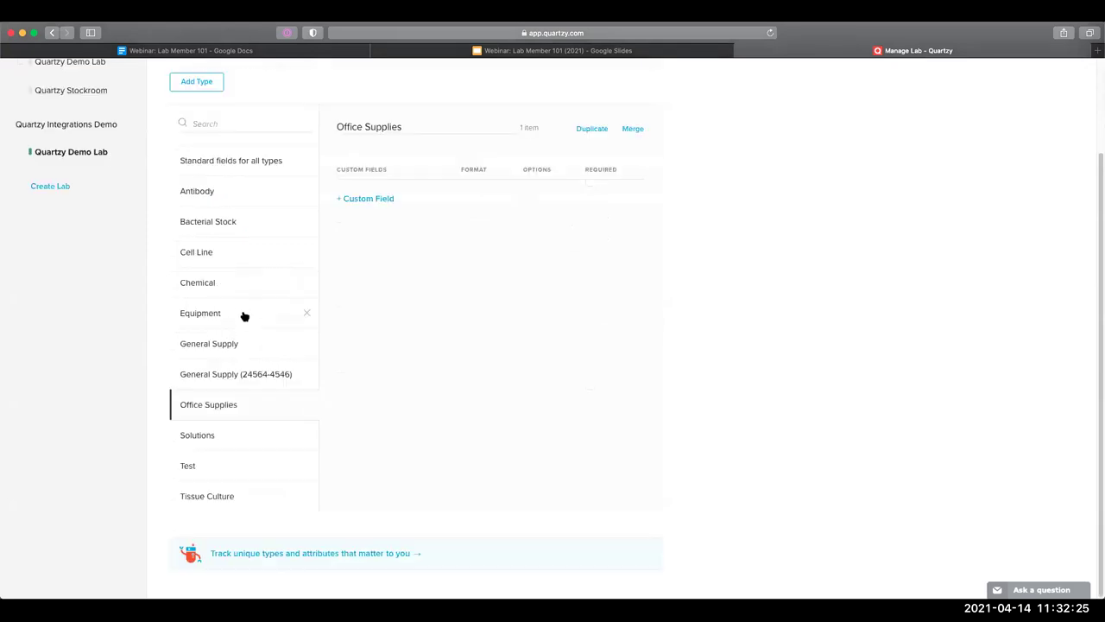
click(257, 296)
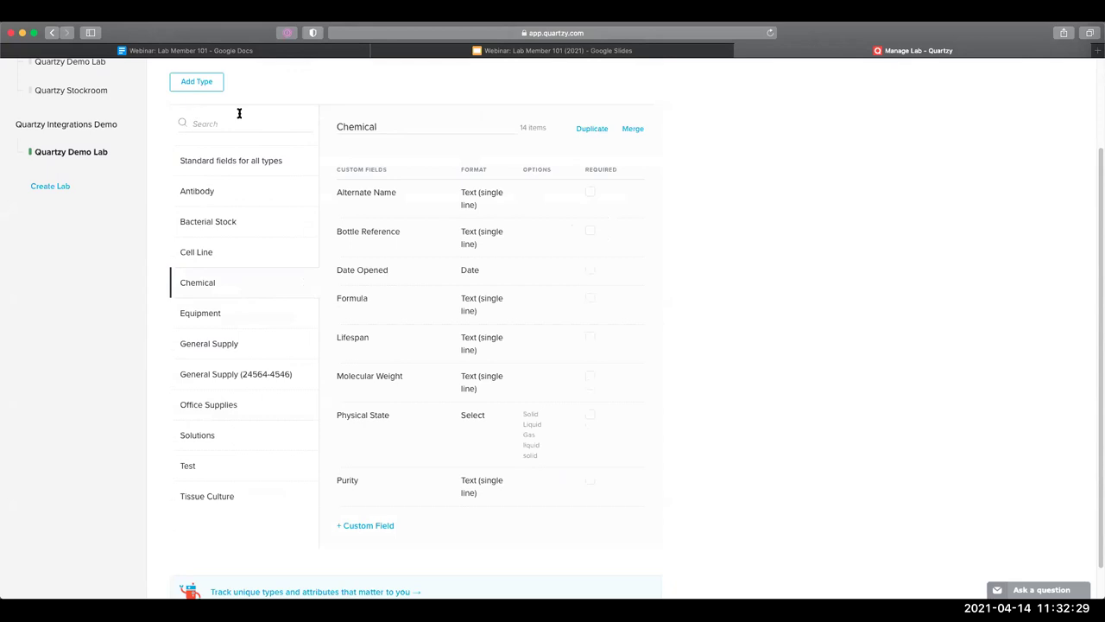
scroll(267, 165, up, 3)
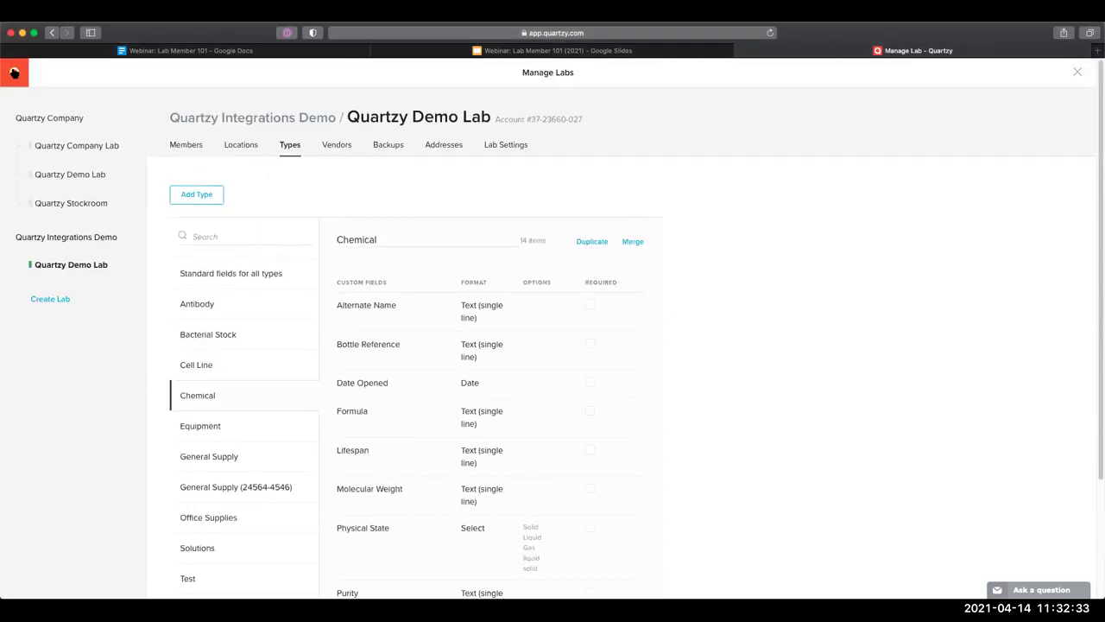
click(14, 72)
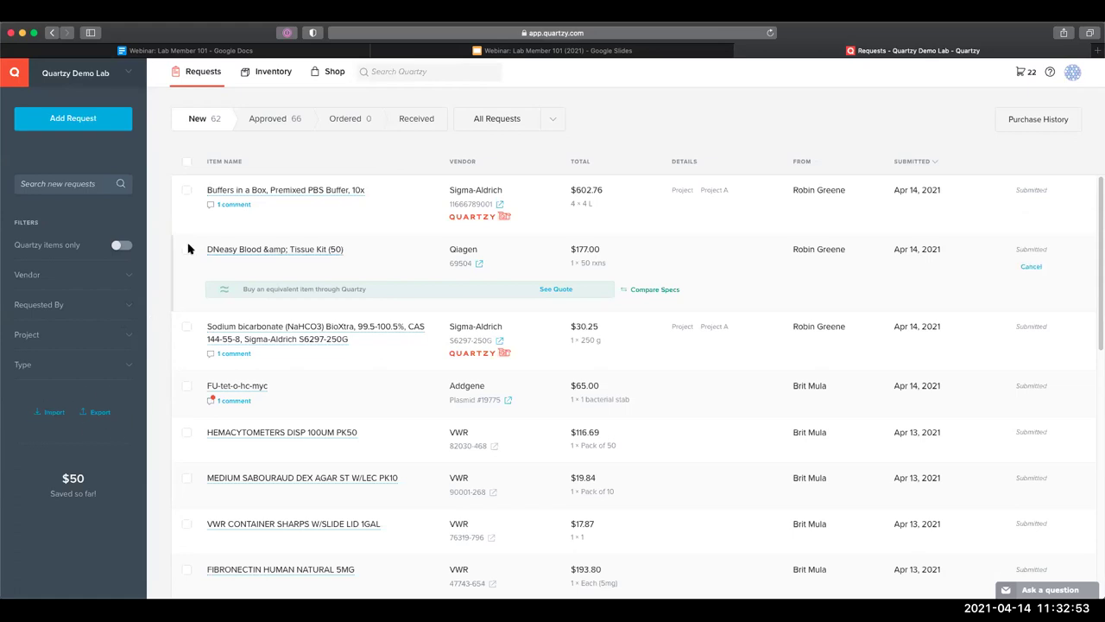
Switch to Inventory and bring up the Import items dialog
click(265, 71)
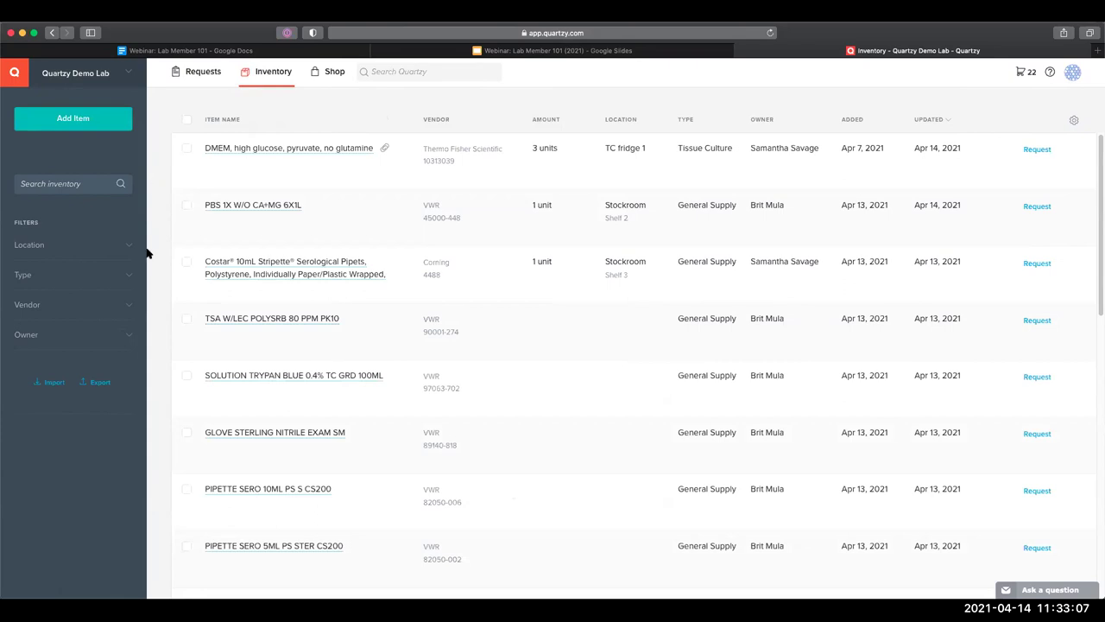
click(43, 384)
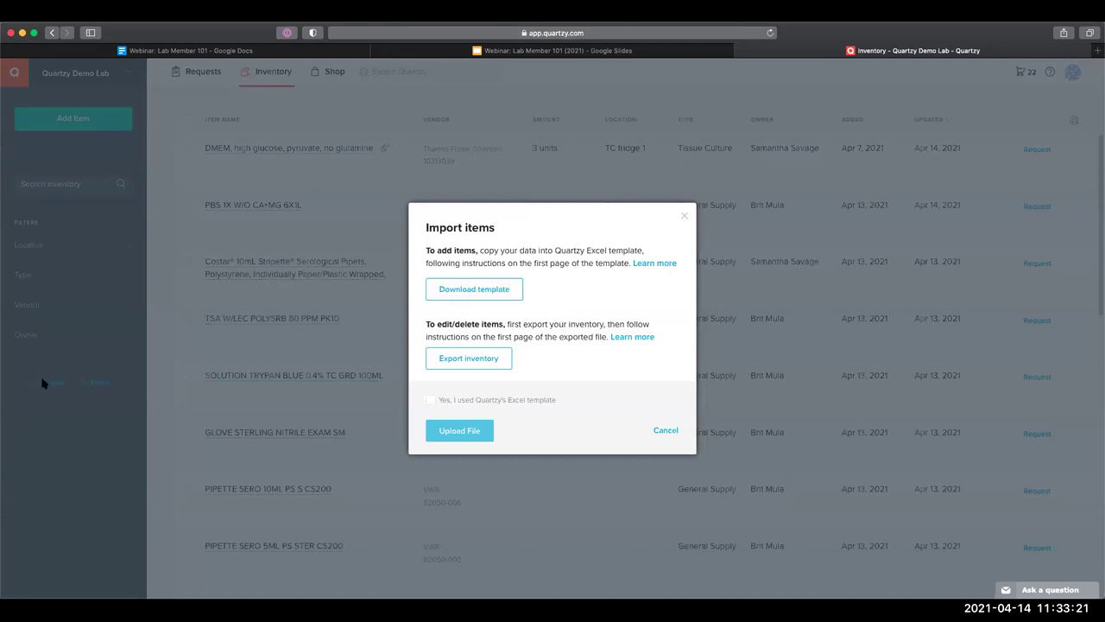
Download the Excel import template, open it from Safari's downloads, and close the Import dialog
click(441, 297)
click(1037, 34)
double_click(966, 82)
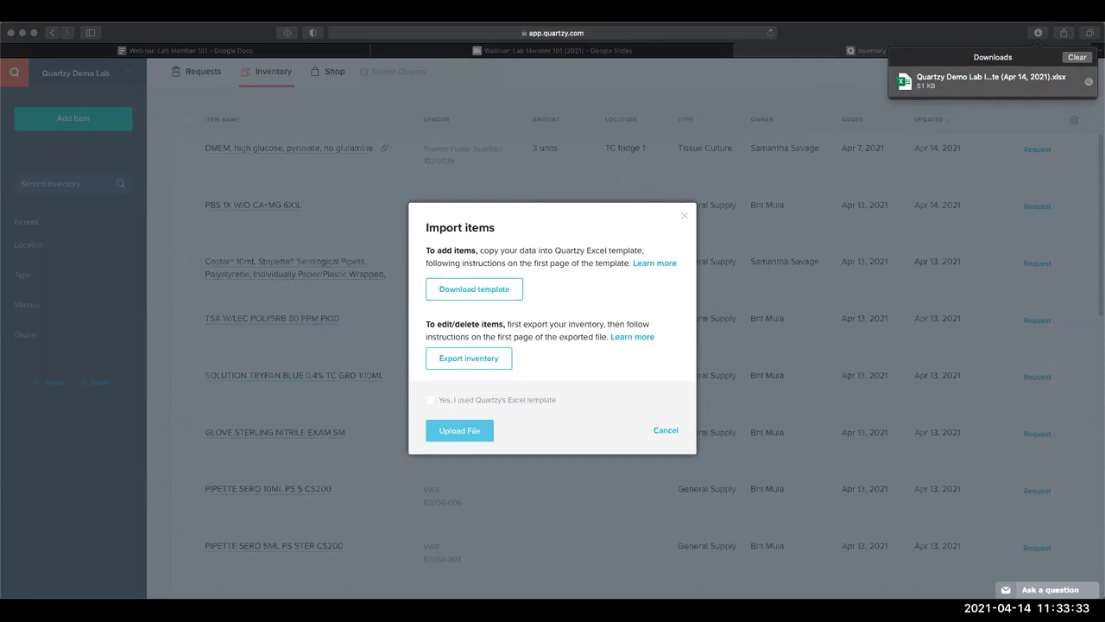
click(423, 230)
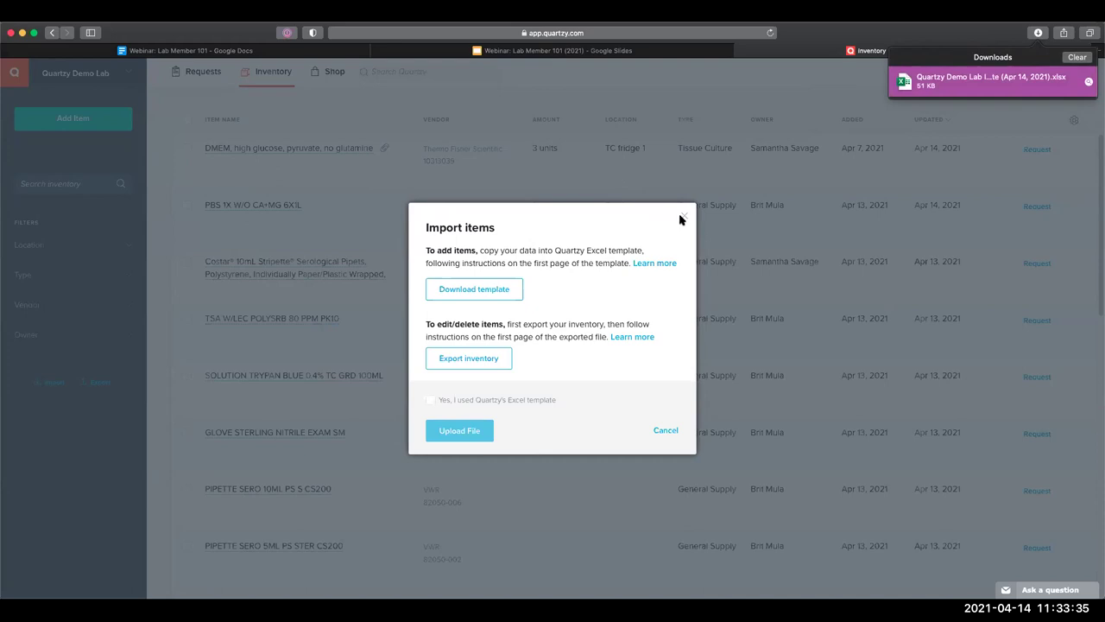
click(711, 232)
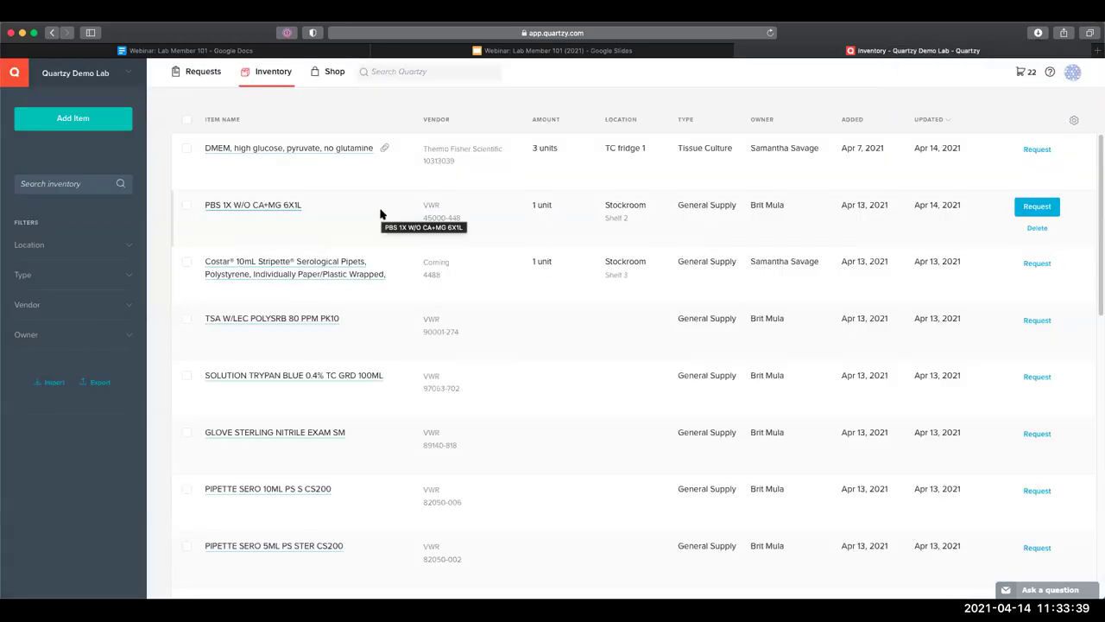
Review Quartzy Demo Lab's item Types and Locations settings, then return to Requests
click(129, 73)
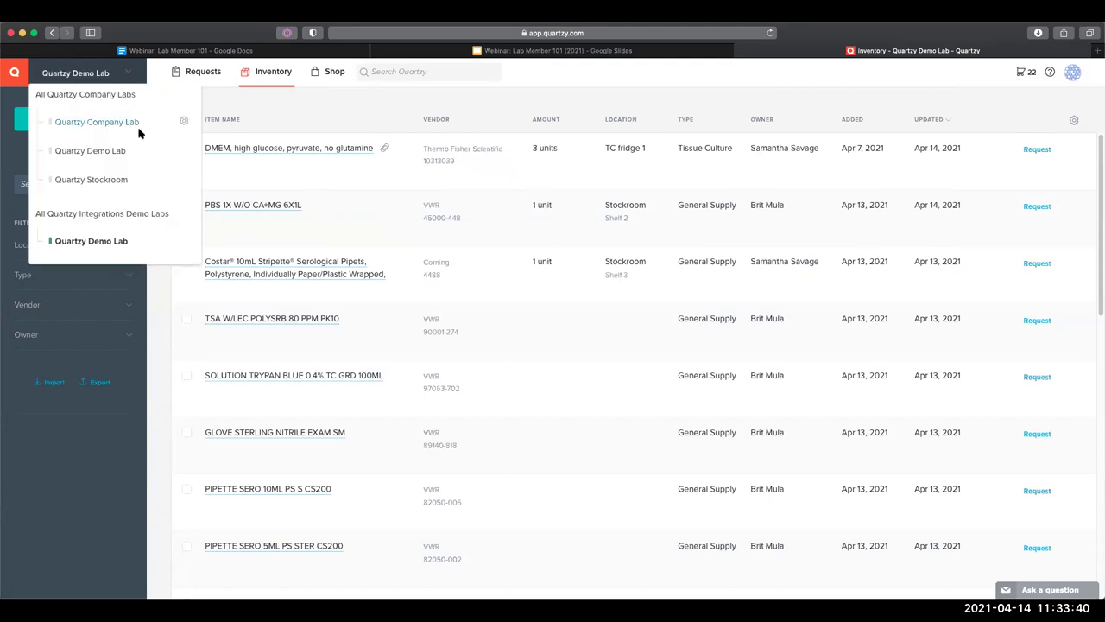
click(184, 240)
click(292, 147)
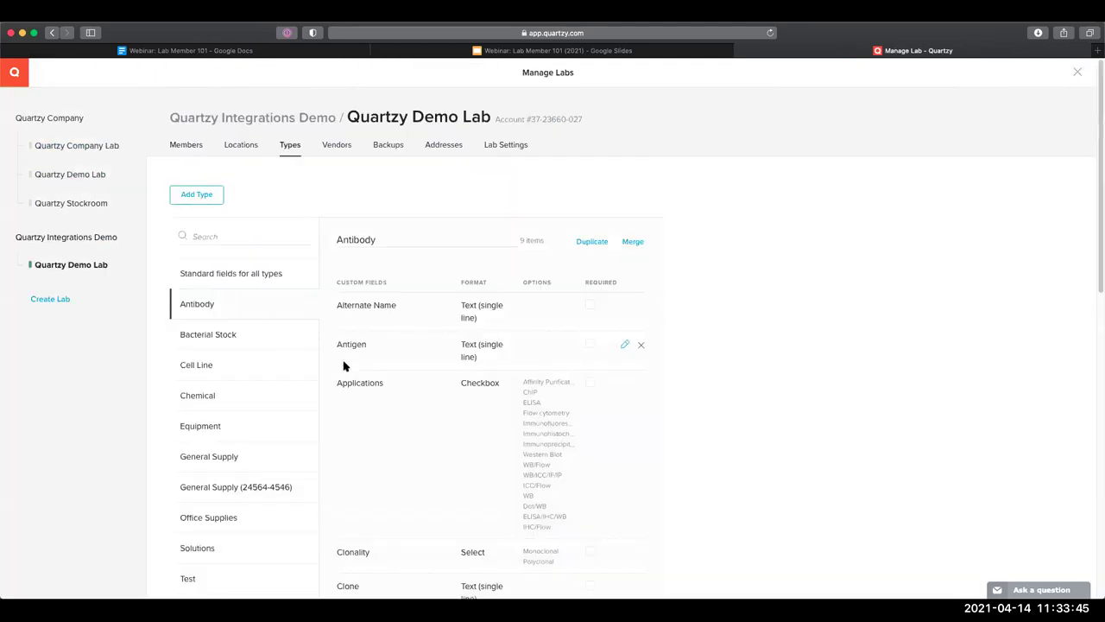
scroll(345, 366, down, 3)
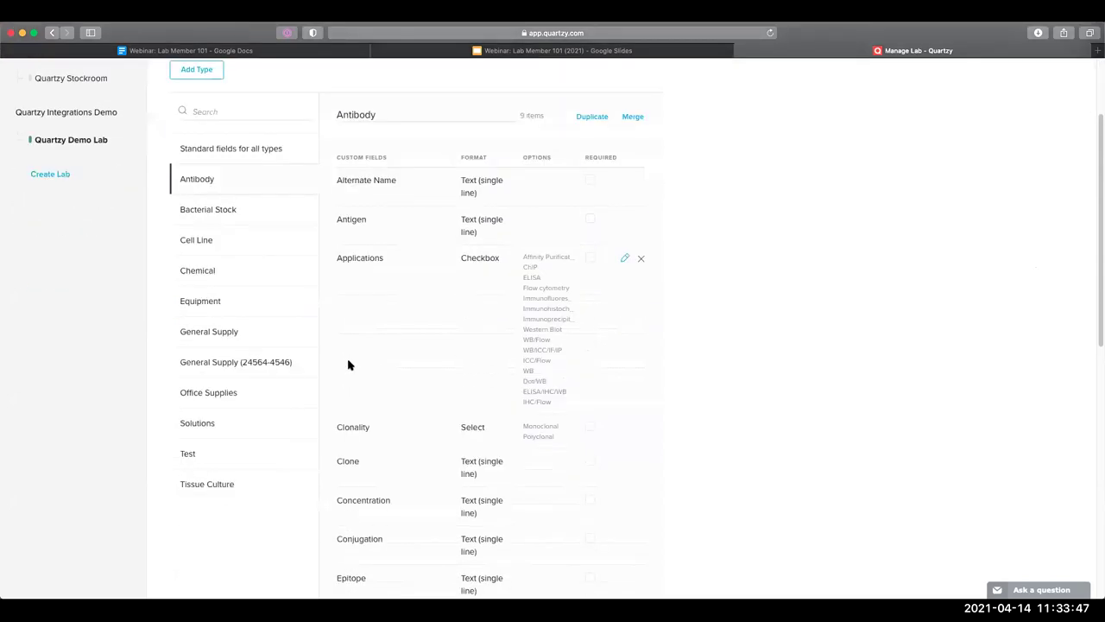
scroll(377, 358, up, 1)
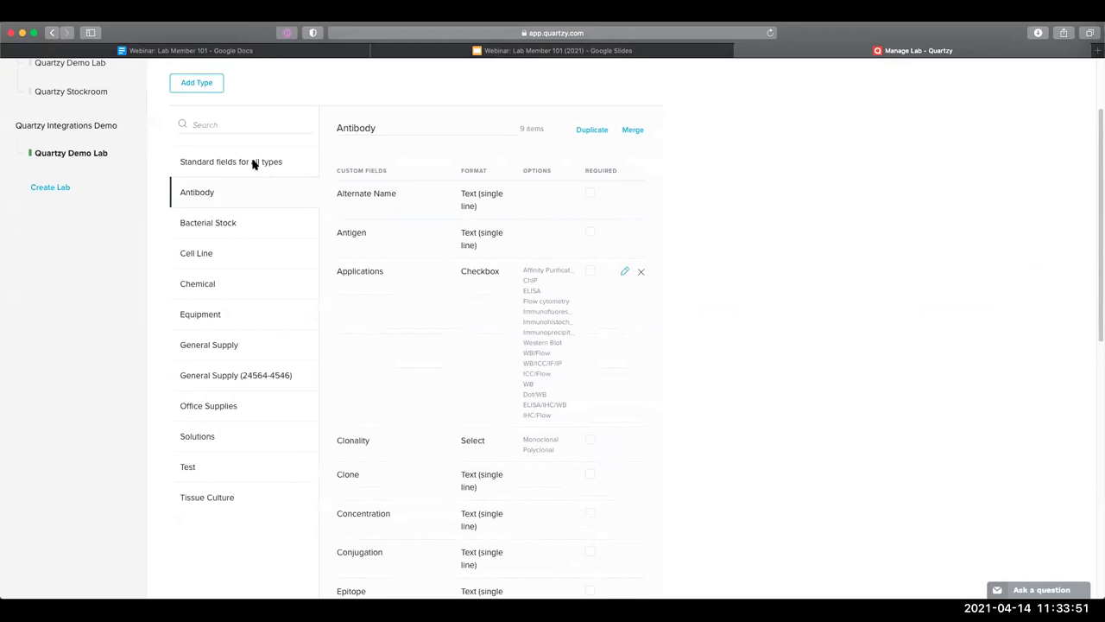
scroll(250, 160, up, 2)
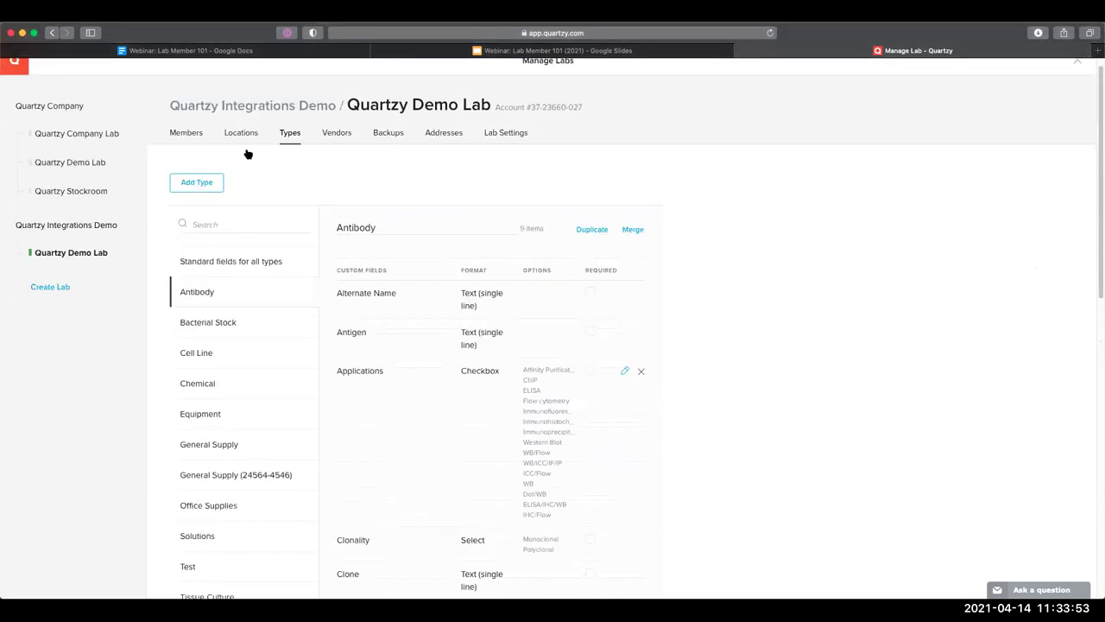
click(241, 132)
click(19, 67)
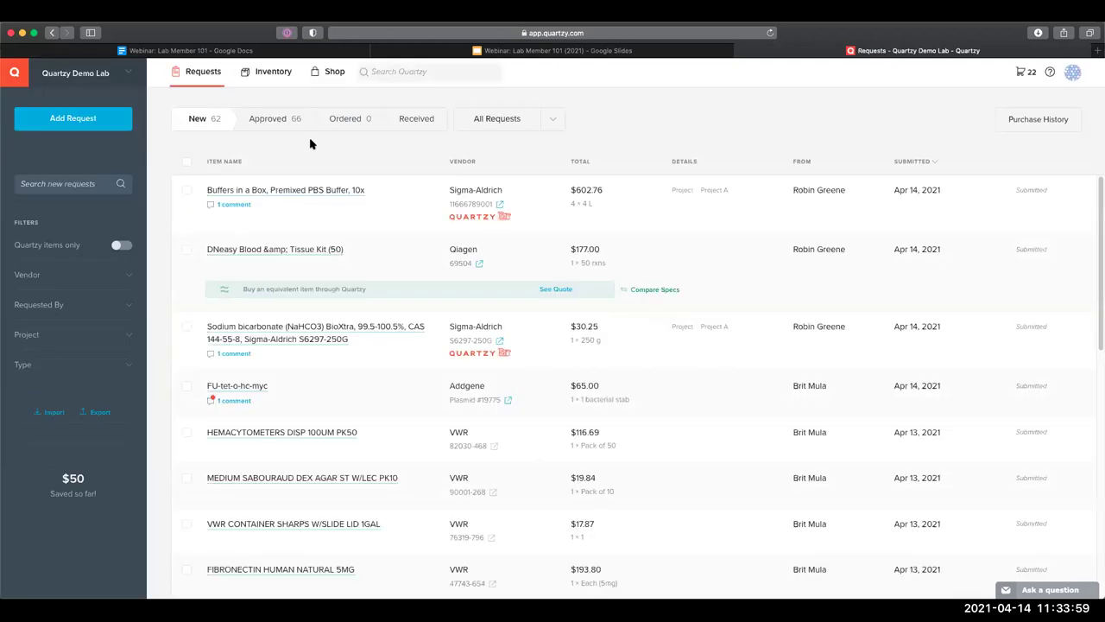
Go to Inventory and filter the list to the Antibody type
click(266, 76)
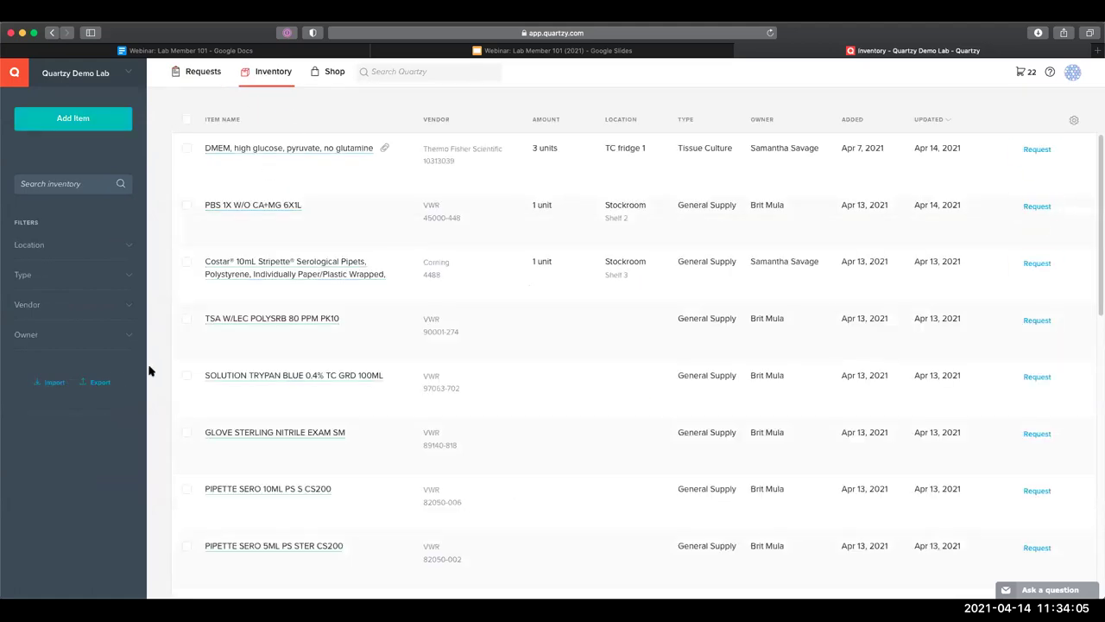
click(91, 385)
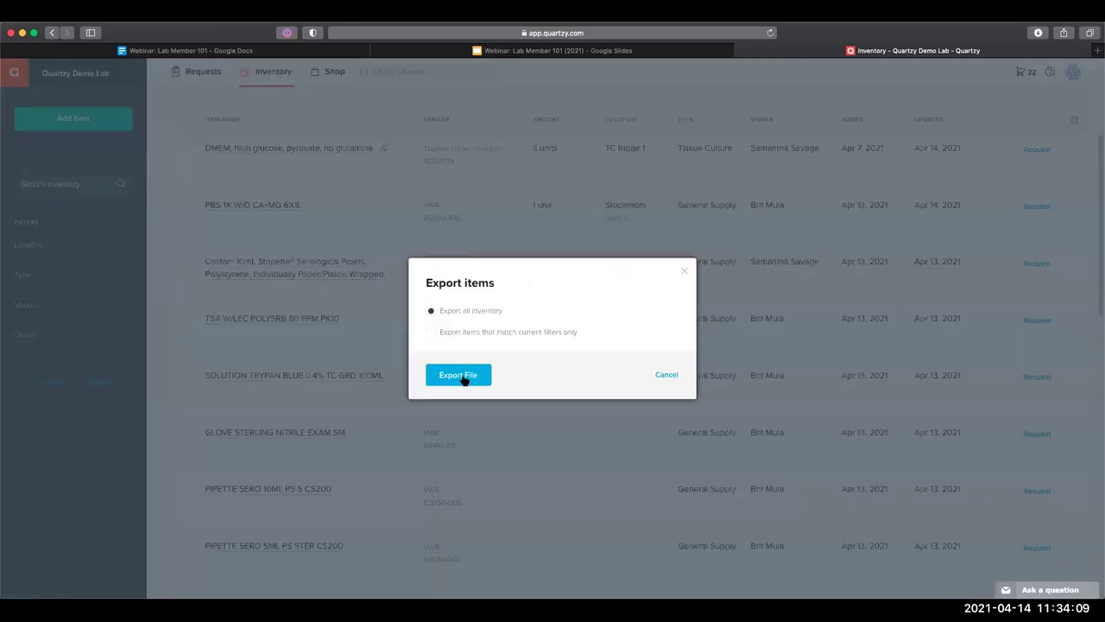
click(76, 269)
click(116, 277)
click(41, 302)
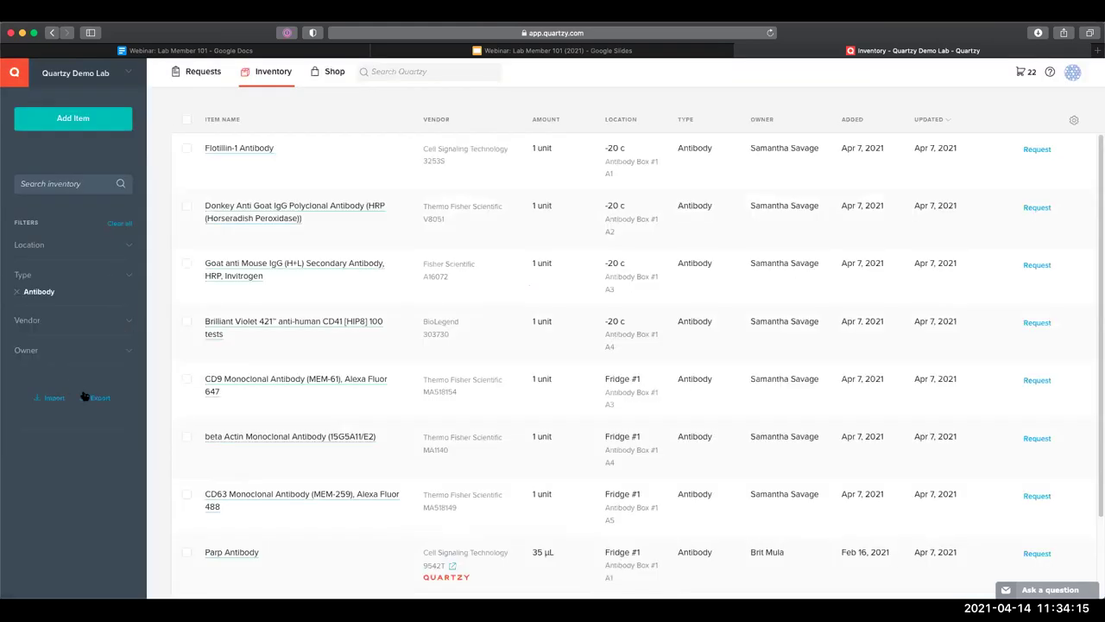
Export only the items matching the Antibody filter to a file
click(95, 398)
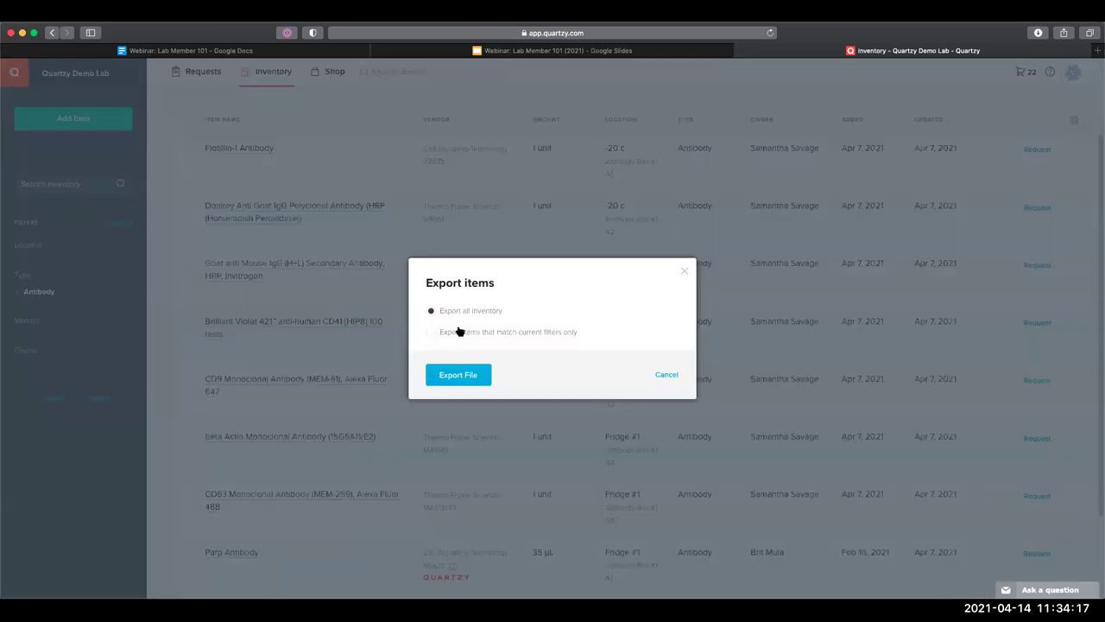
click(458, 332)
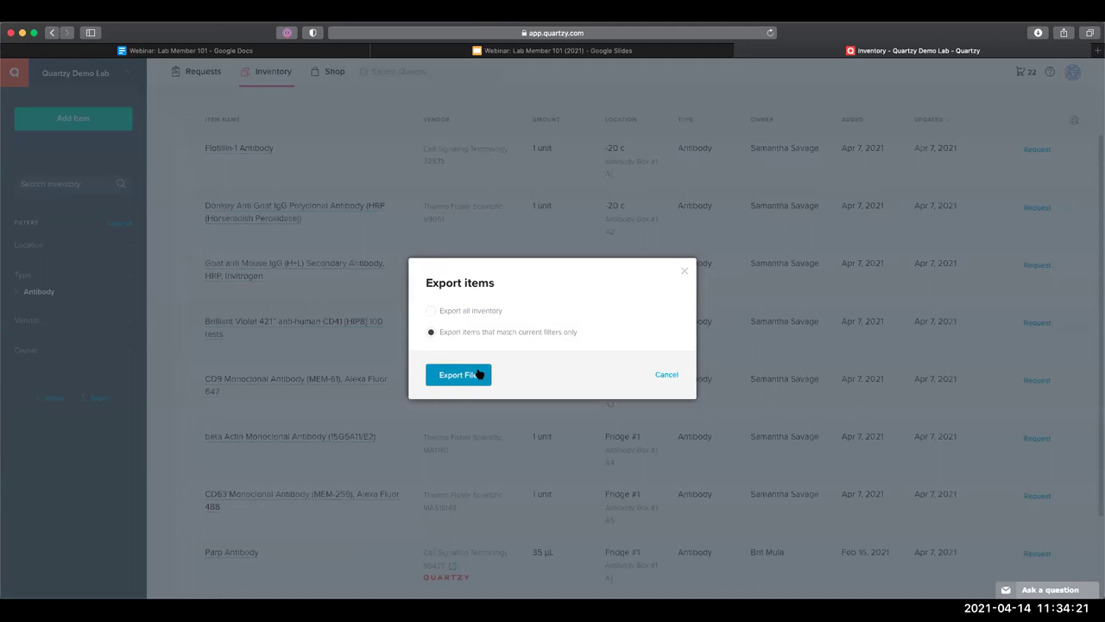
click(476, 373)
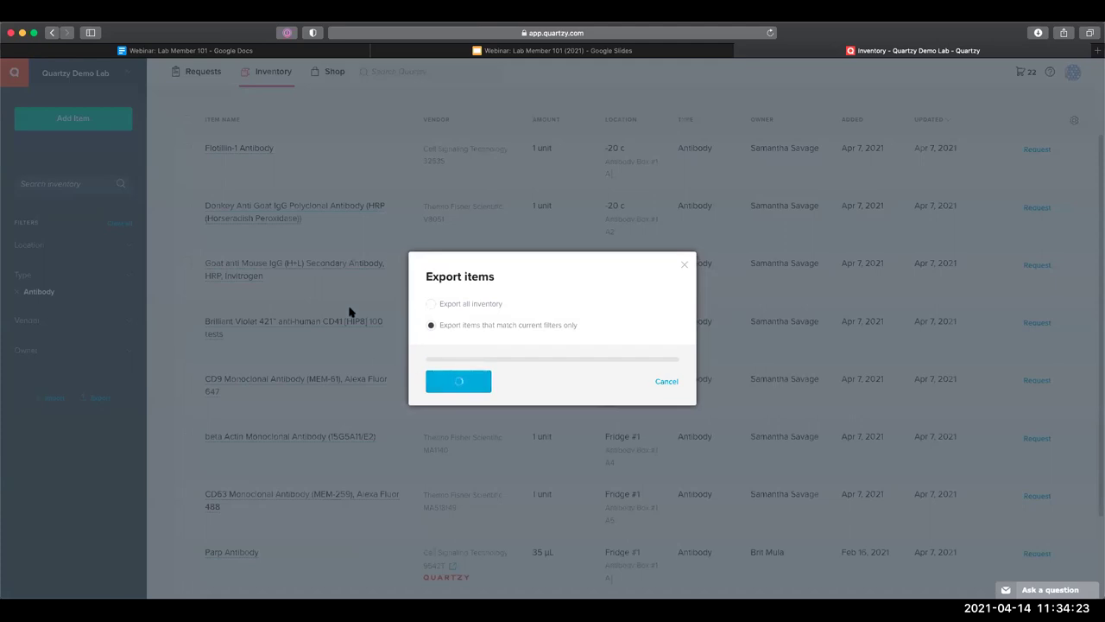
click(683, 273)
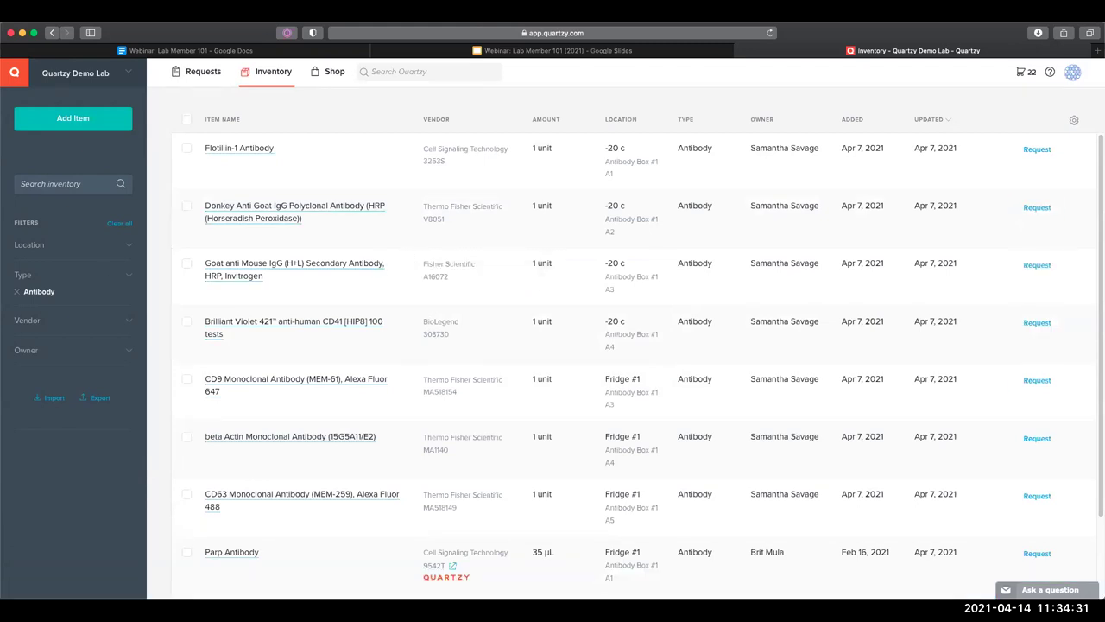
key(super+Tab)
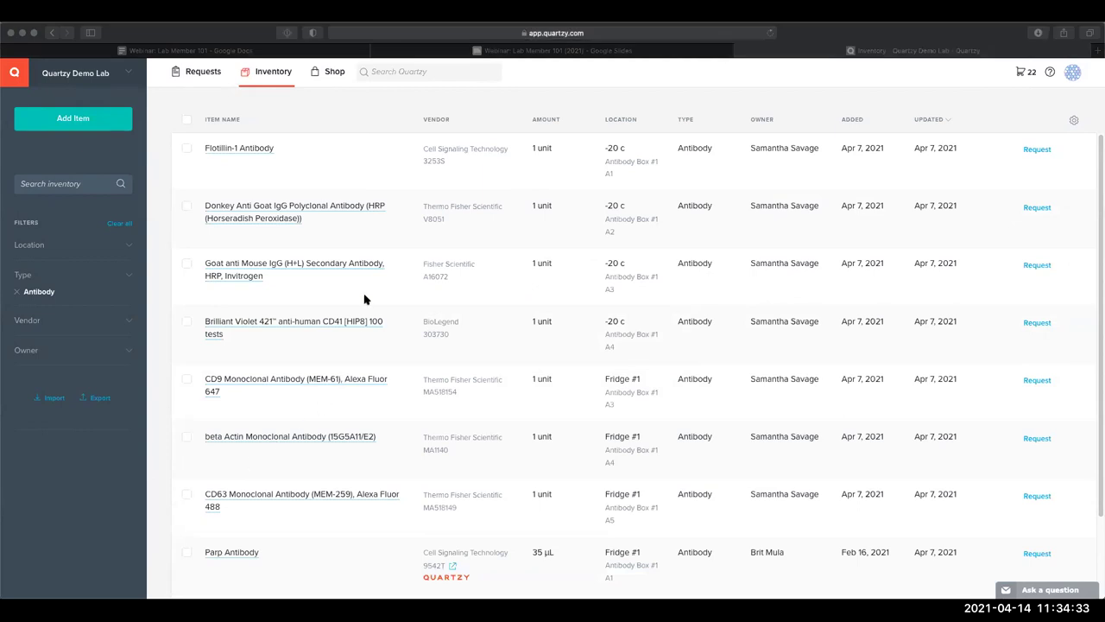
click(367, 298)
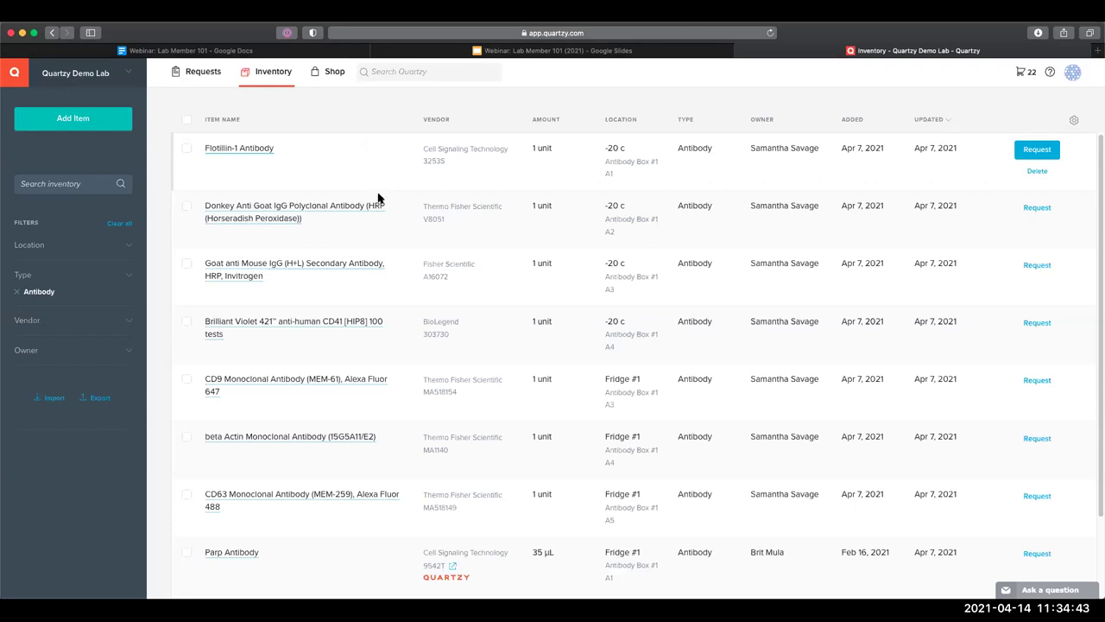
click(48, 399)
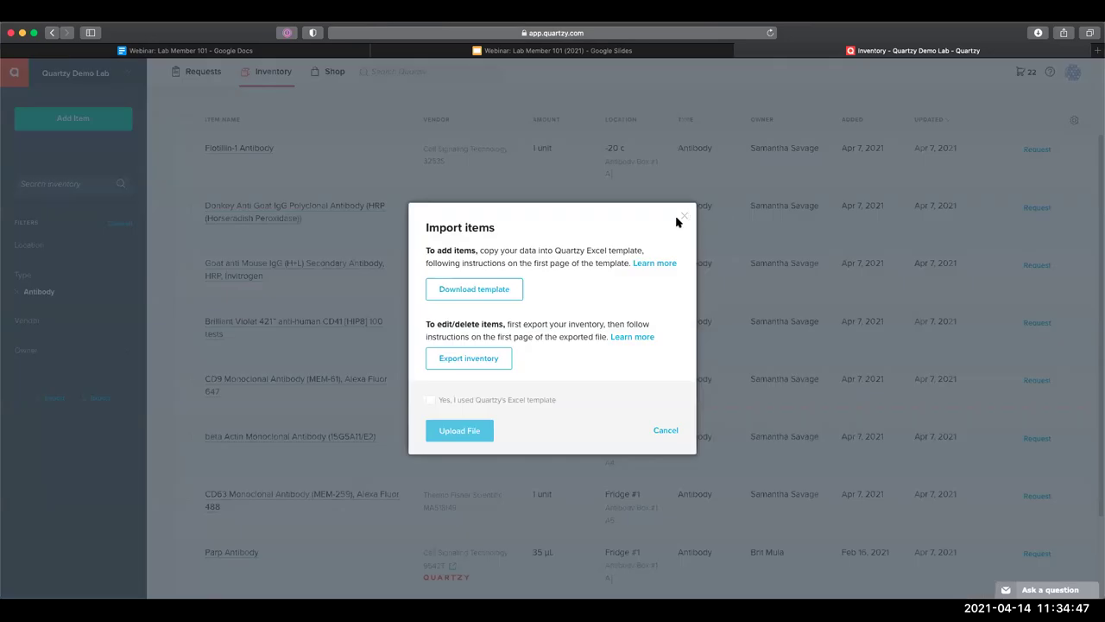
click(683, 217)
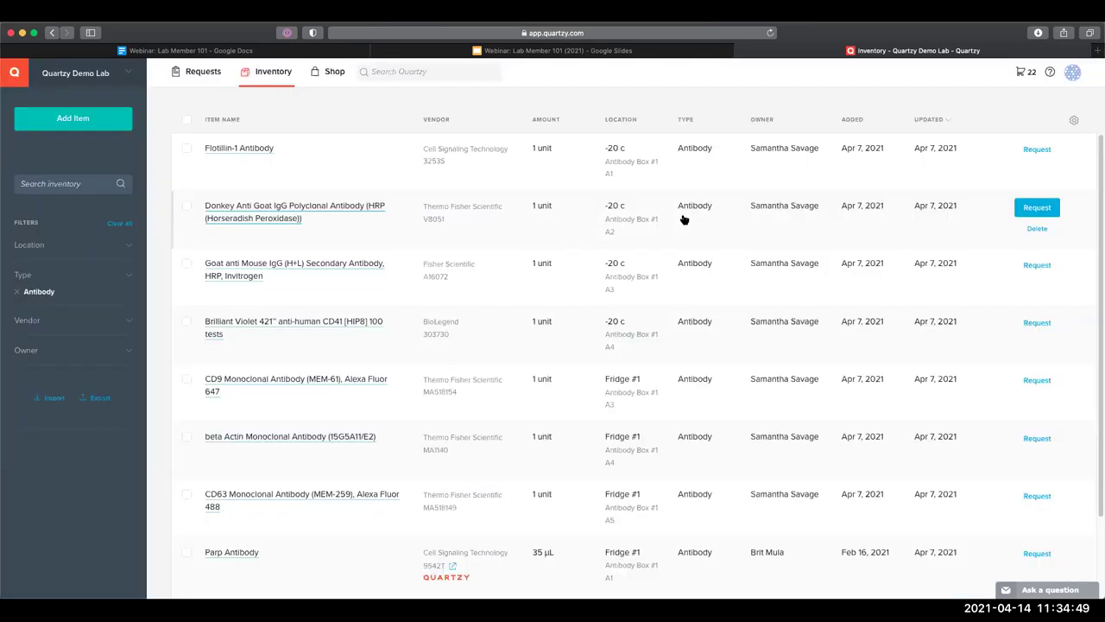
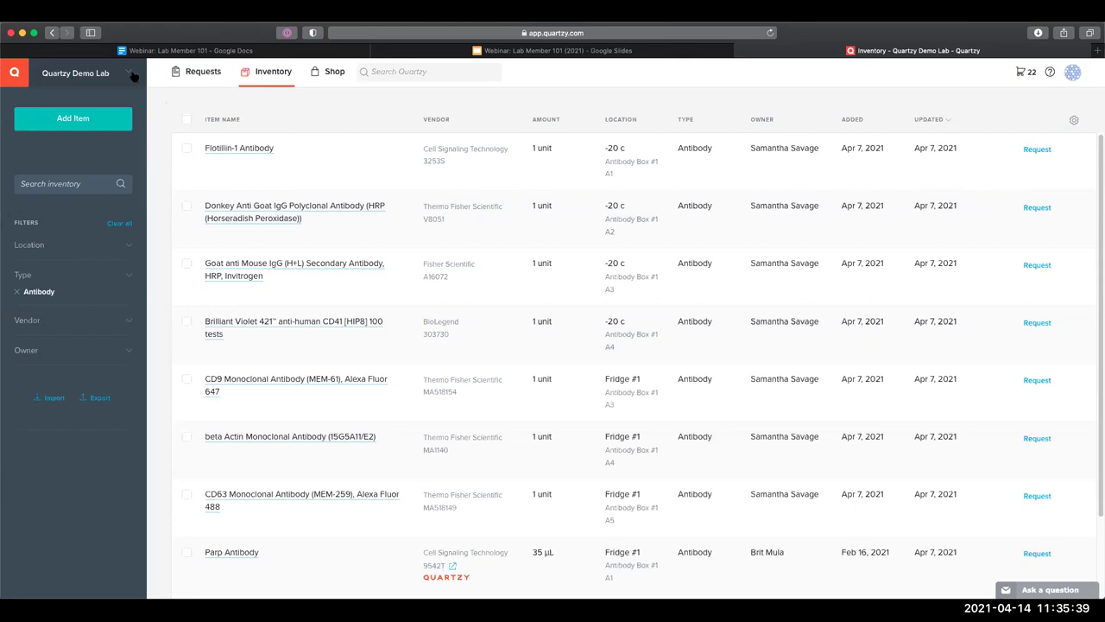
Review Quartzy Demo Lab's Lab Settings, then return to its Requests list via the Quartzy logo
click(132, 75)
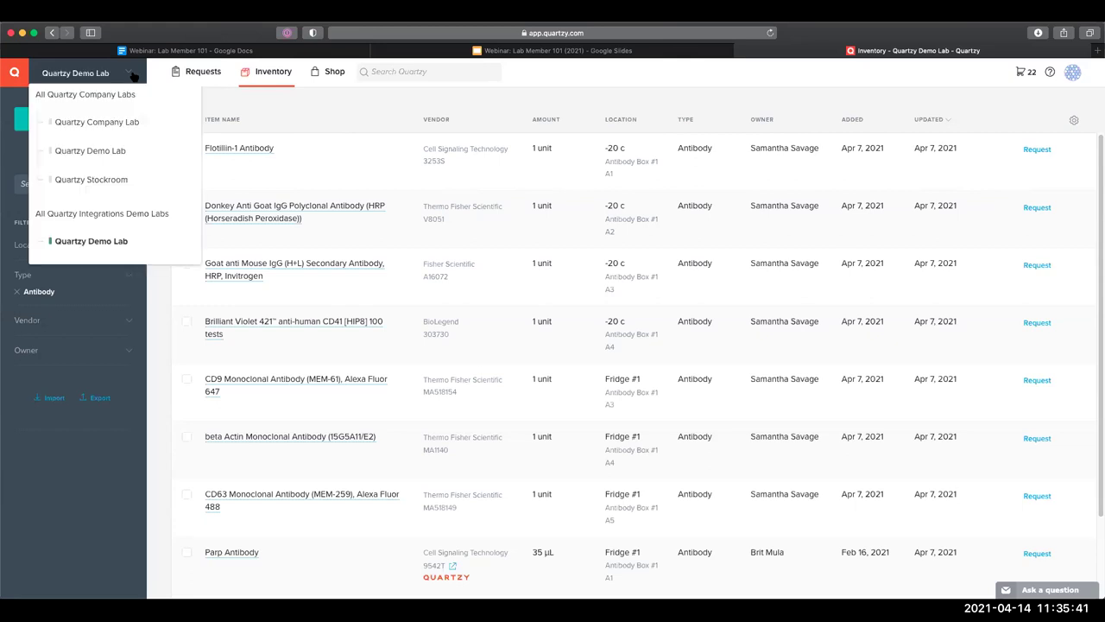
click(182, 241)
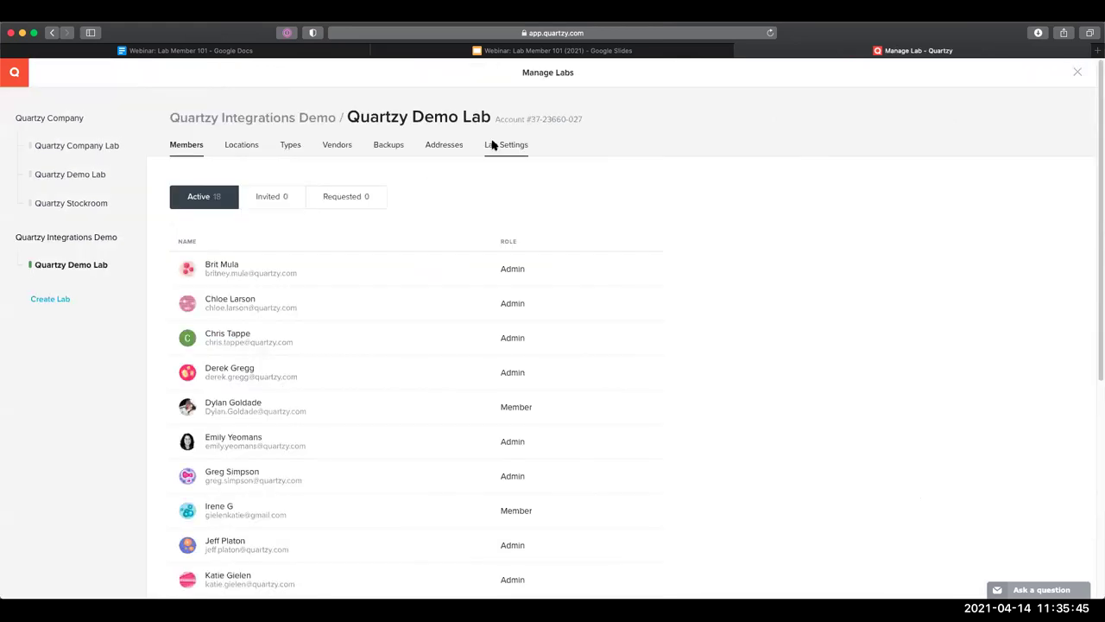
click(506, 145)
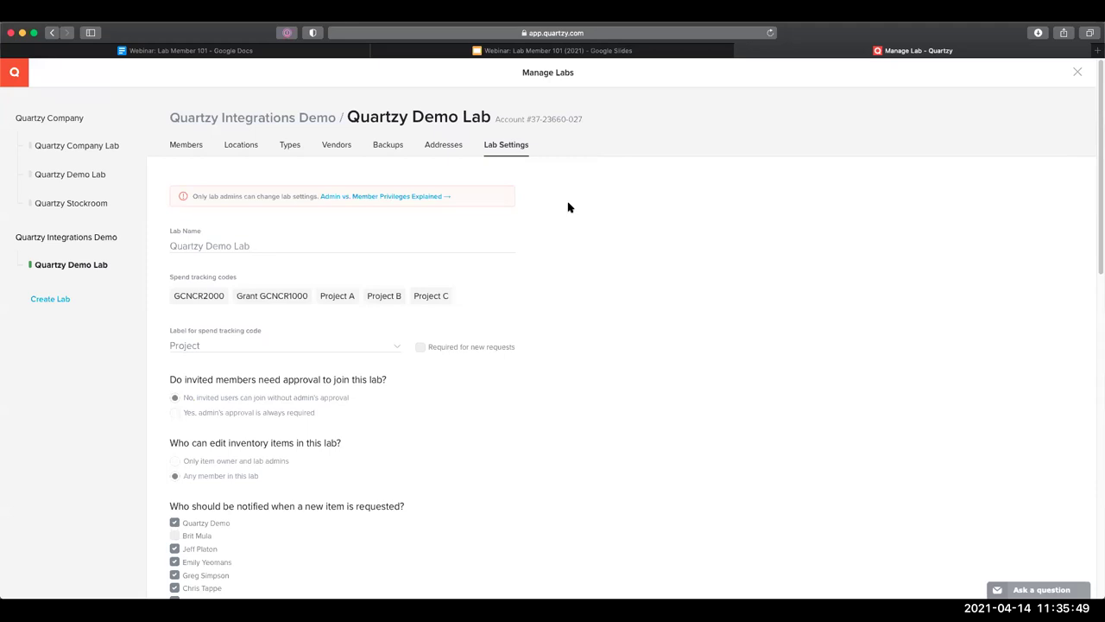
scroll(605, 223, down, 2)
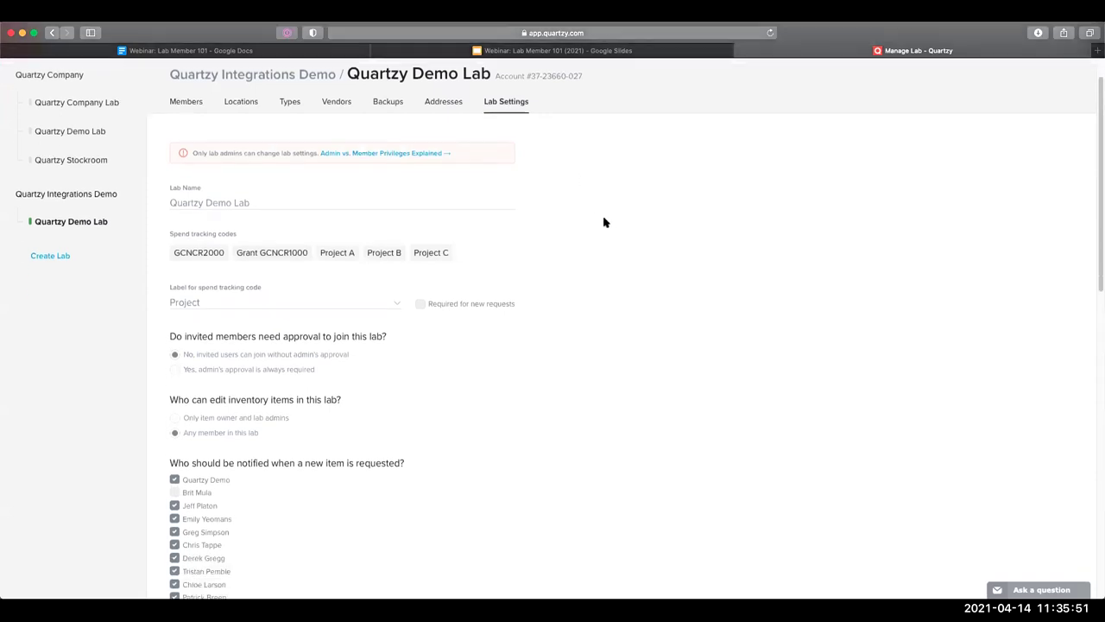
scroll(604, 223, down, 5)
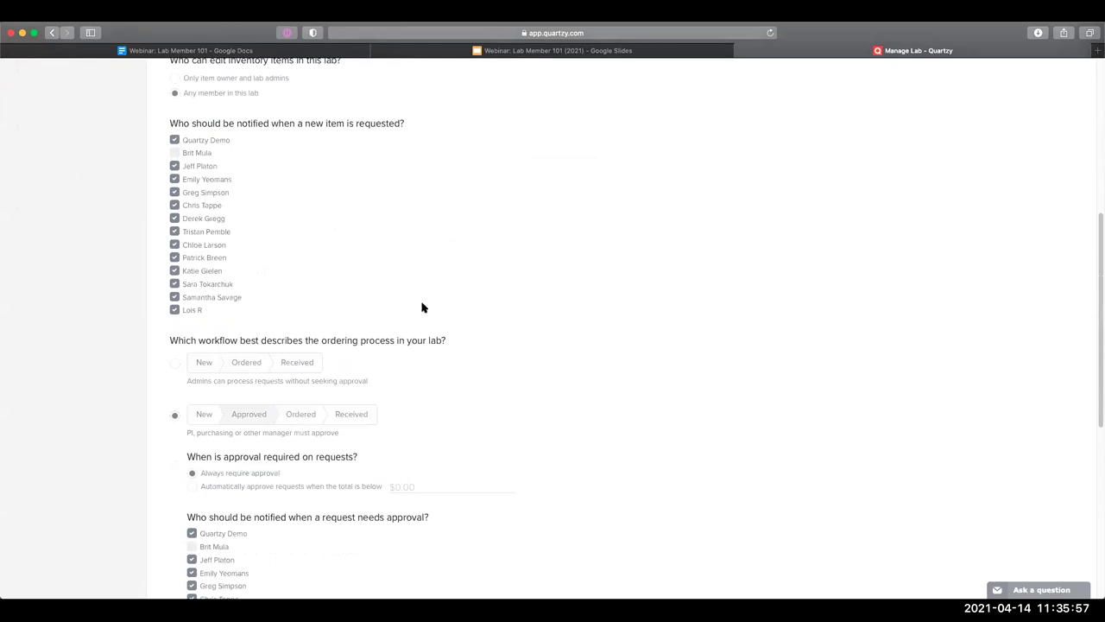
scroll(390, 279, up, 3)
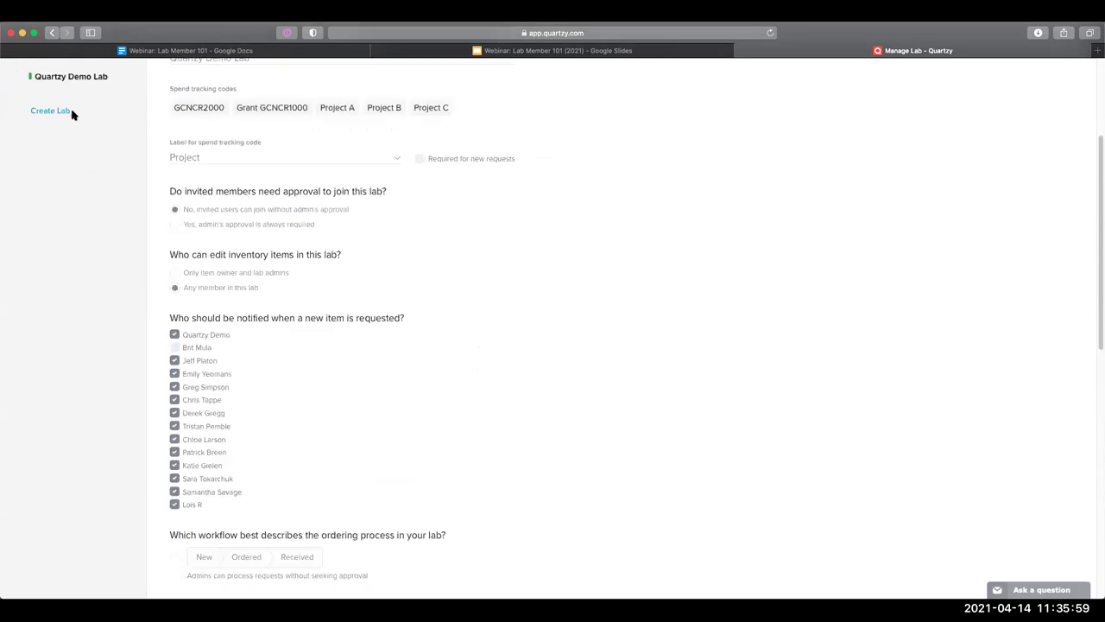
scroll(35, 95, up, 3)
click(25, 84)
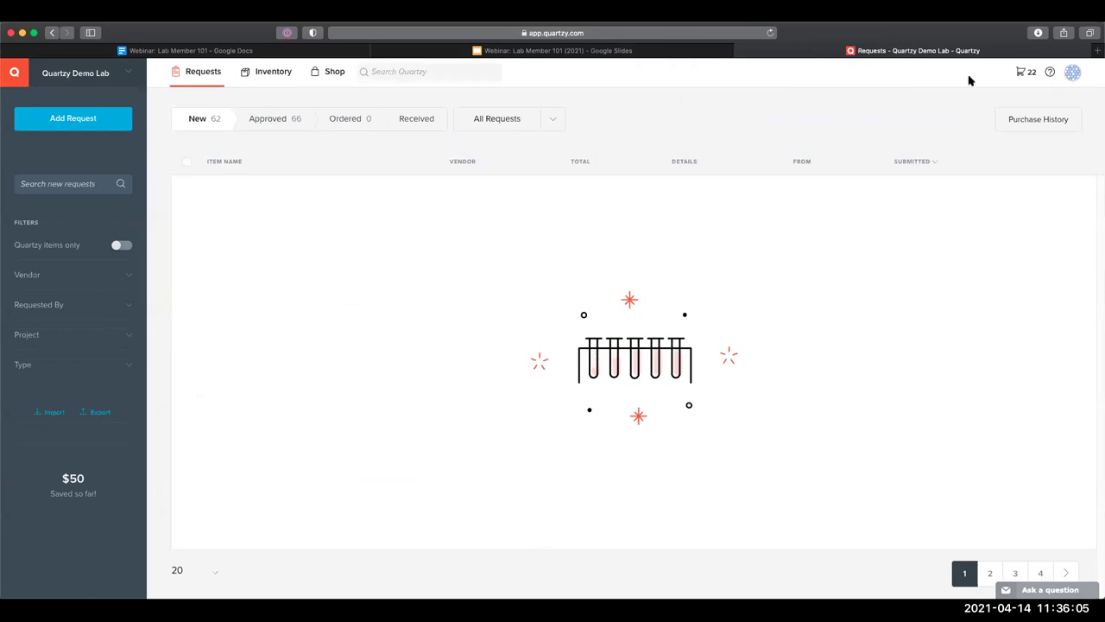
Open the lab's shopping cart and highlight the note that only admins can check out
mouse_move(977, 73)
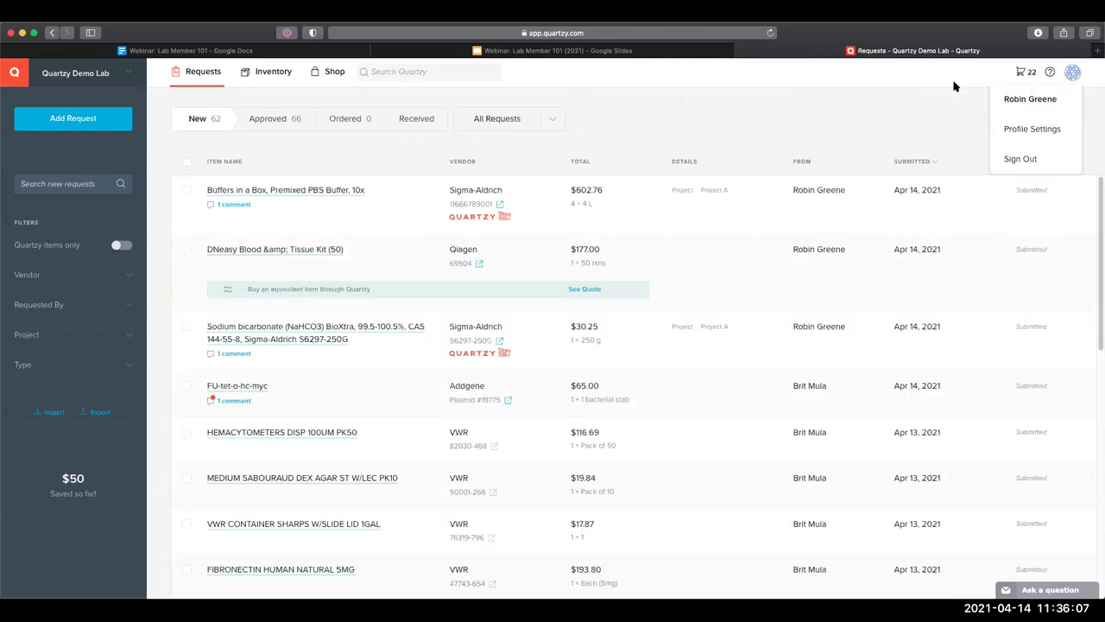
click(1023, 72)
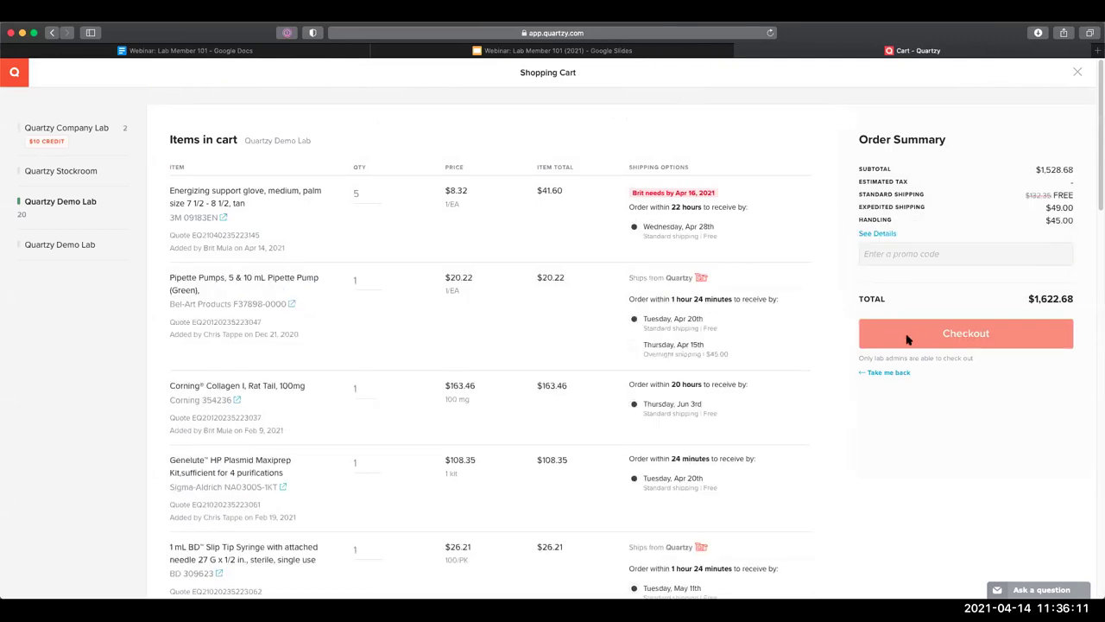
drag(861, 358, 976, 360)
click(964, 372)
Scroll through the $1,622.68 cart's quoted items and generate a printable quote
scroll(297, 250, down, 15)
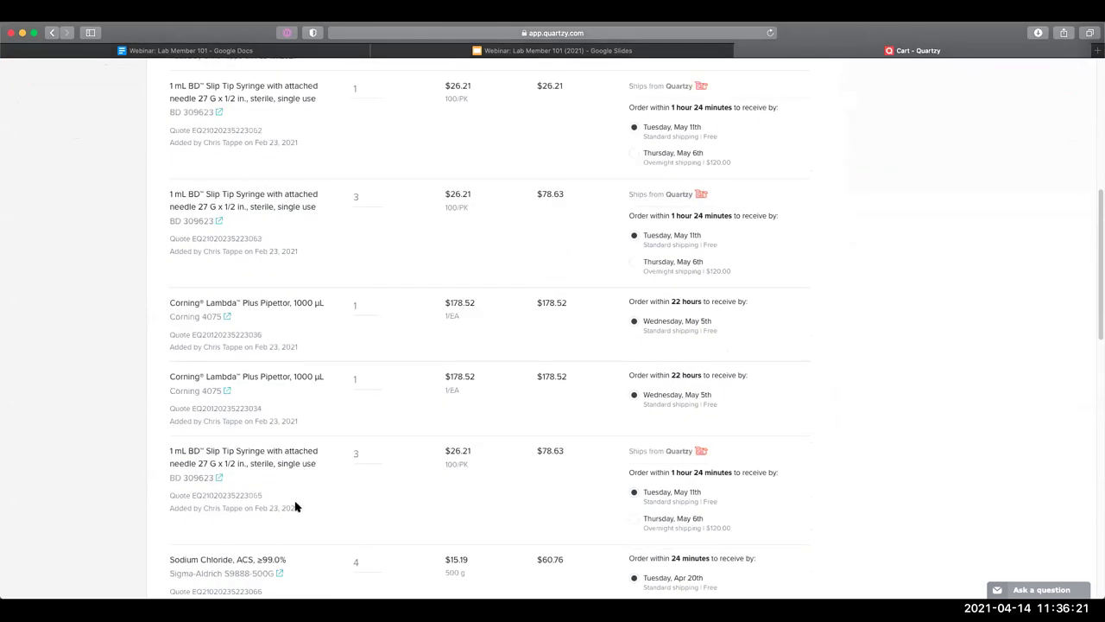
scroll(242, 568, down, 5)
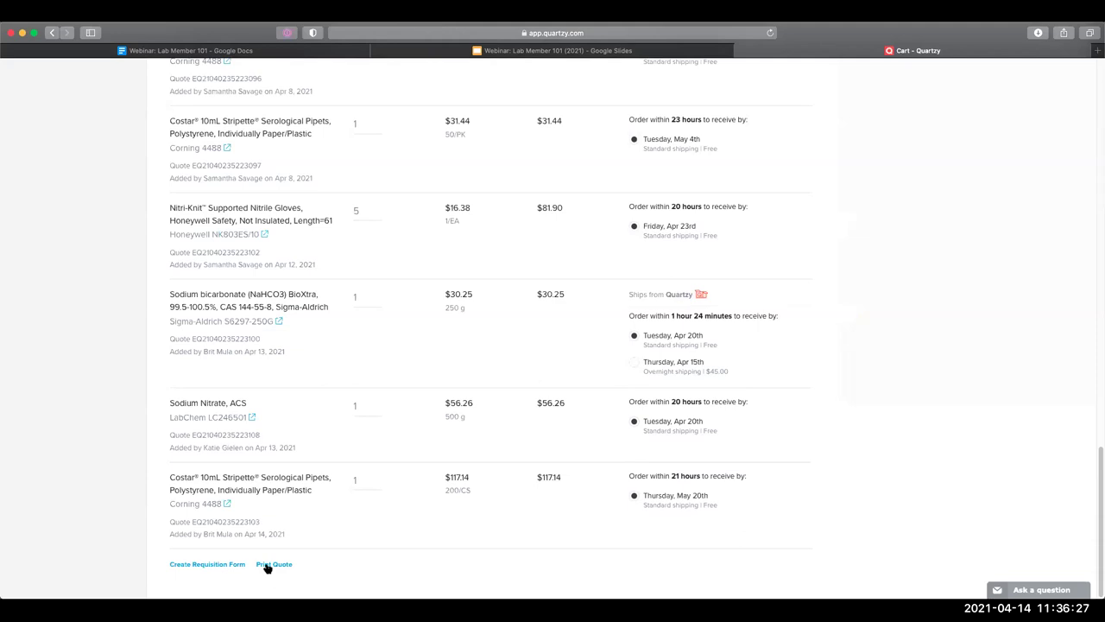
click(262, 563)
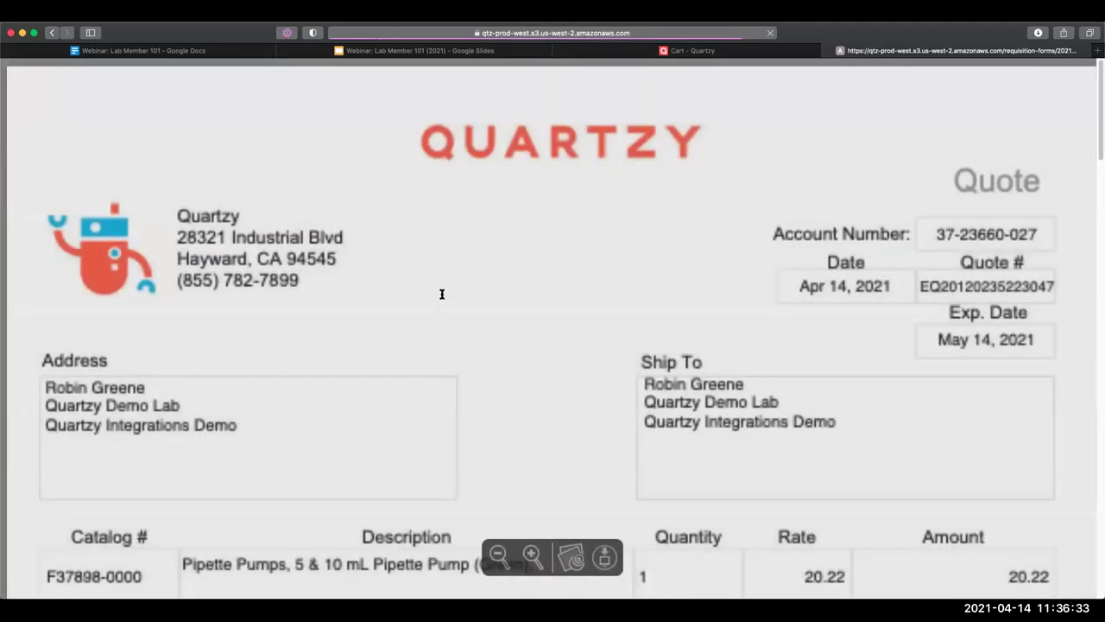
Scroll through the printable quote totalling 976.22, then go back to the shopping cart tab
scroll(735, 345, down, 10)
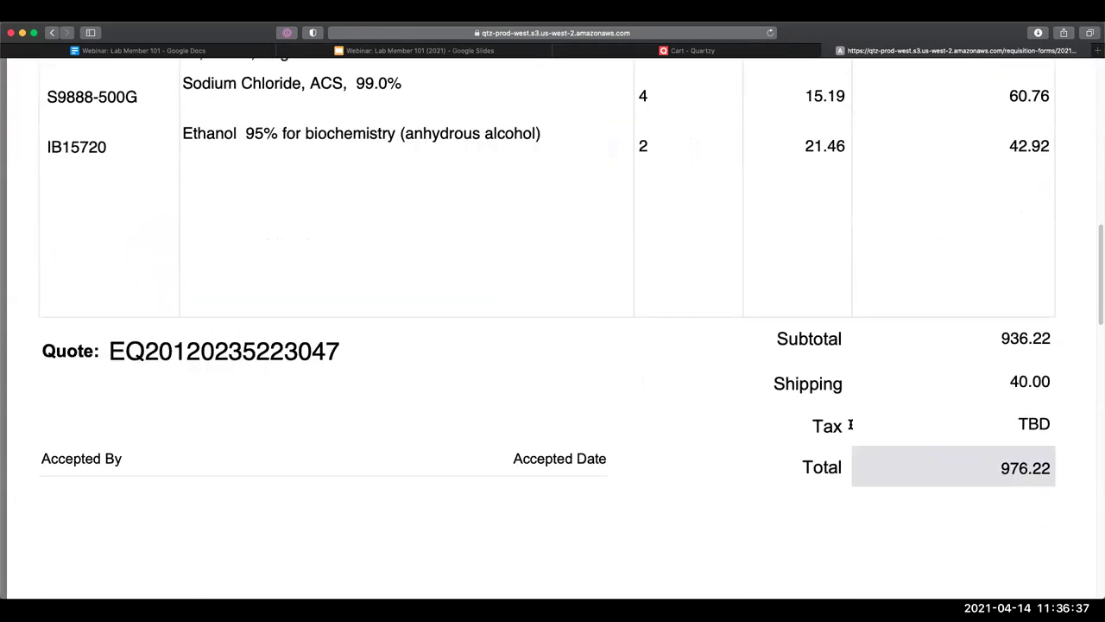
scroll(310, 377, up, 8)
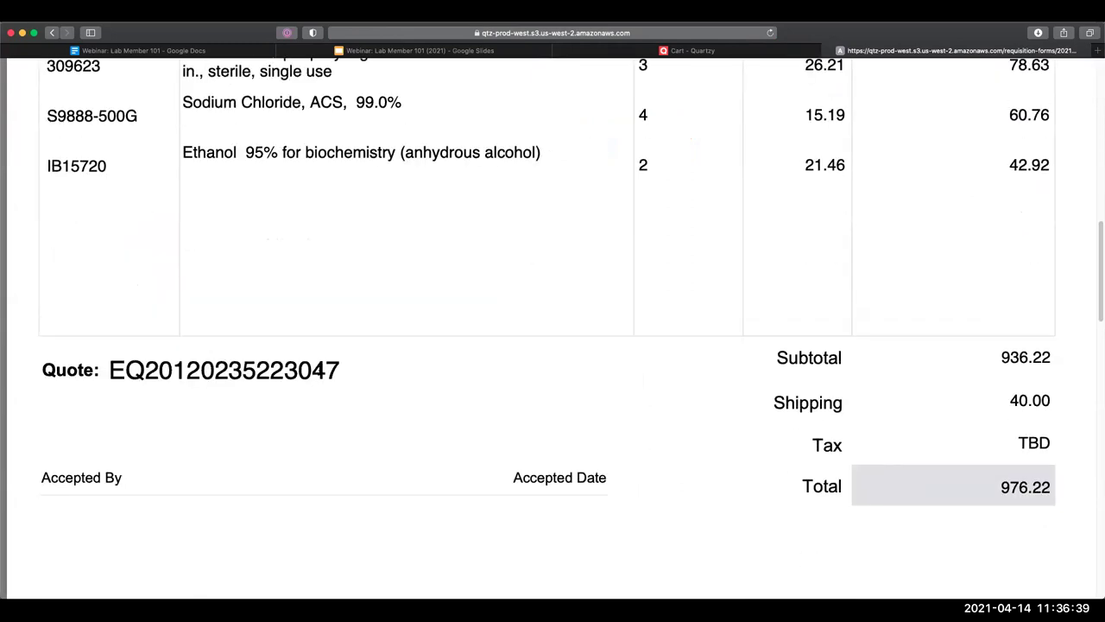
scroll(711, 73, up, 1)
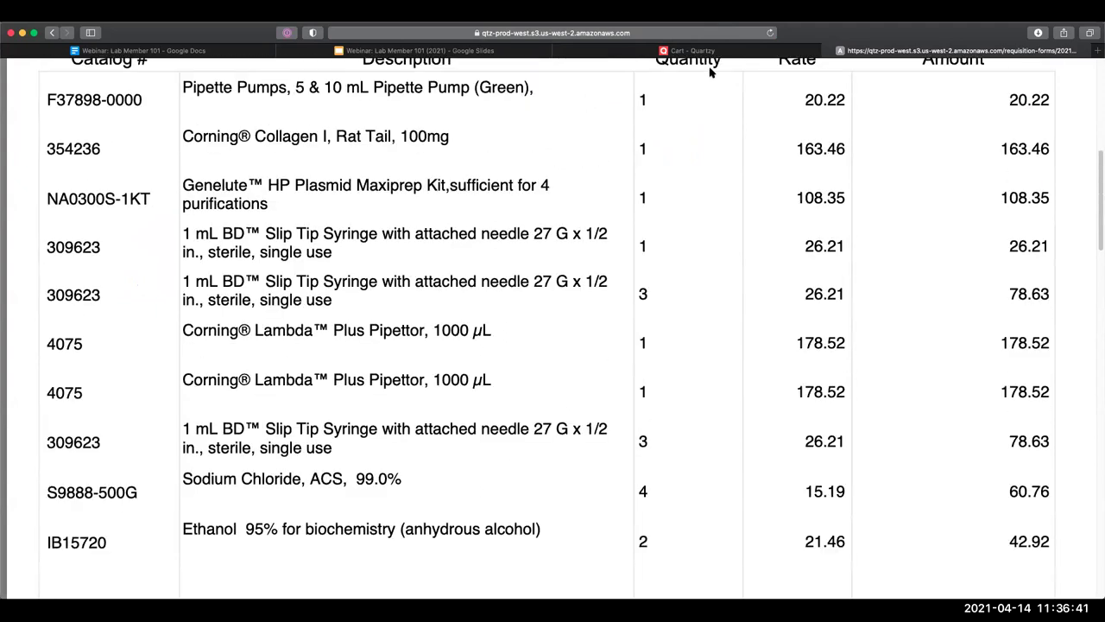
scroll(699, 62, up, 5)
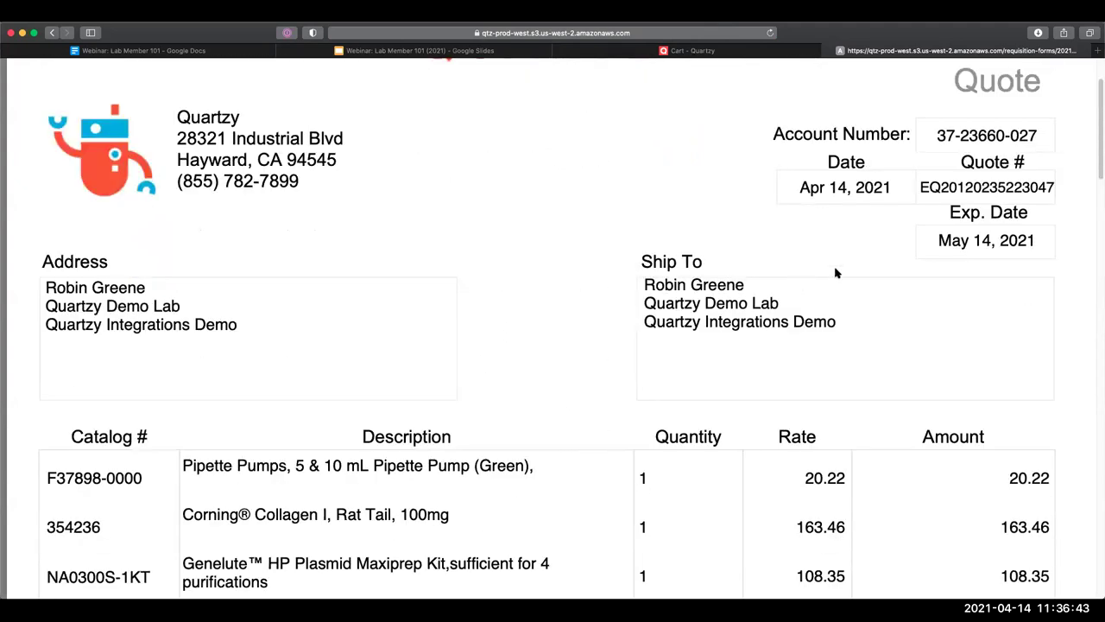
key(ctrl+shift+Tab)
scroll(826, 278, up, 5)
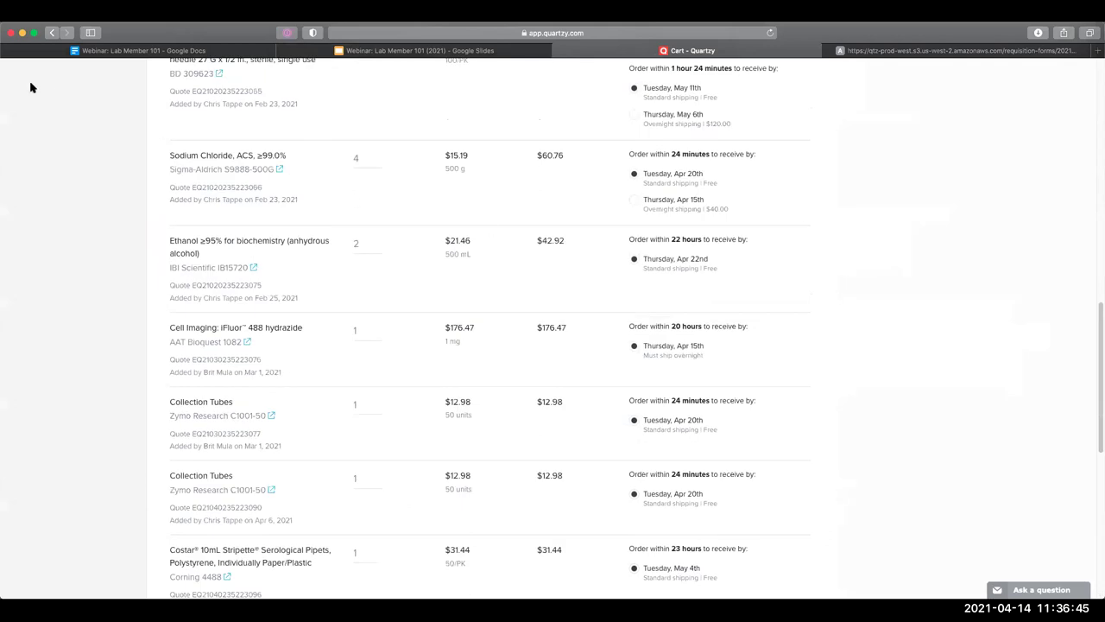
scroll(9, 78, up, 10)
Close the cart and browse Quartzy Demo Lab's settings, including its spend tracking codes
click(6, 76)
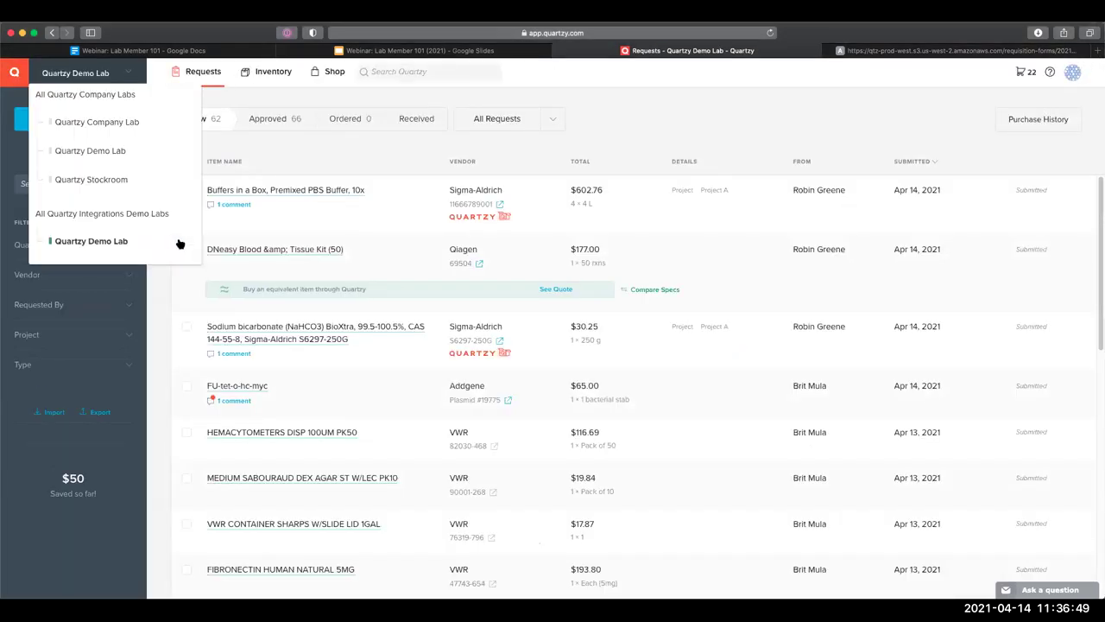
click(178, 241)
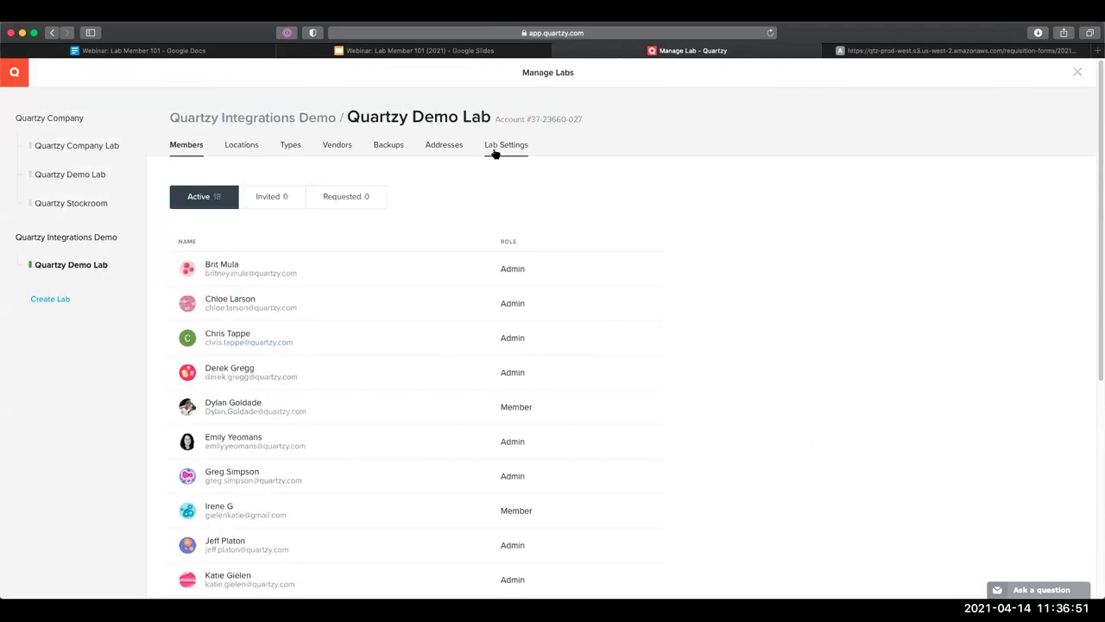
click(494, 153)
scroll(454, 300, down, 1)
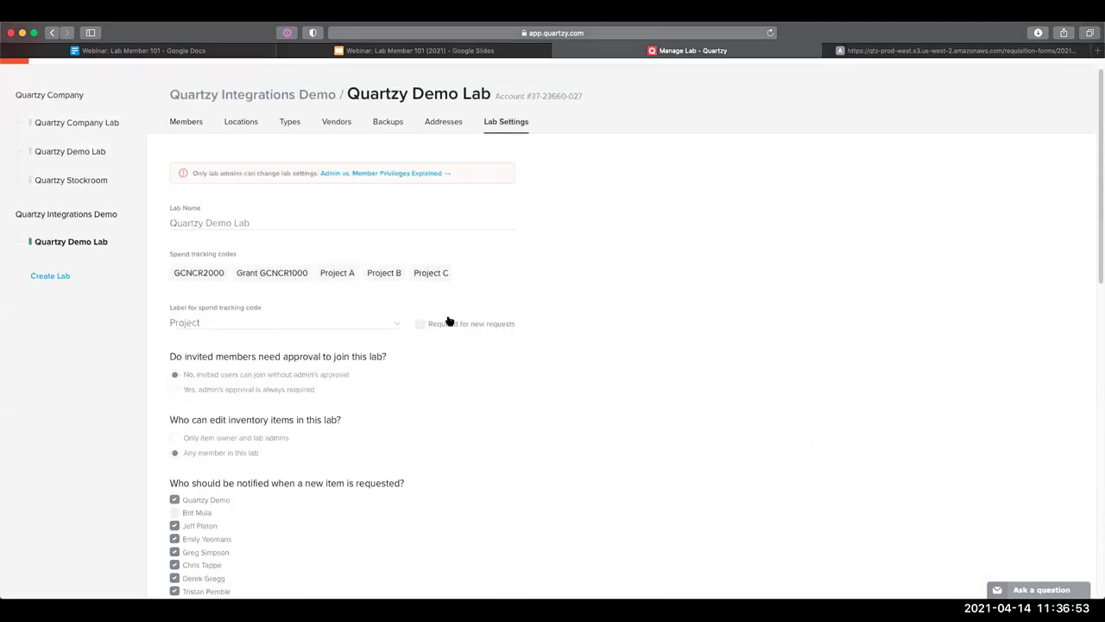
scroll(451, 317, down, 5)
scroll(500, 303, down, 4)
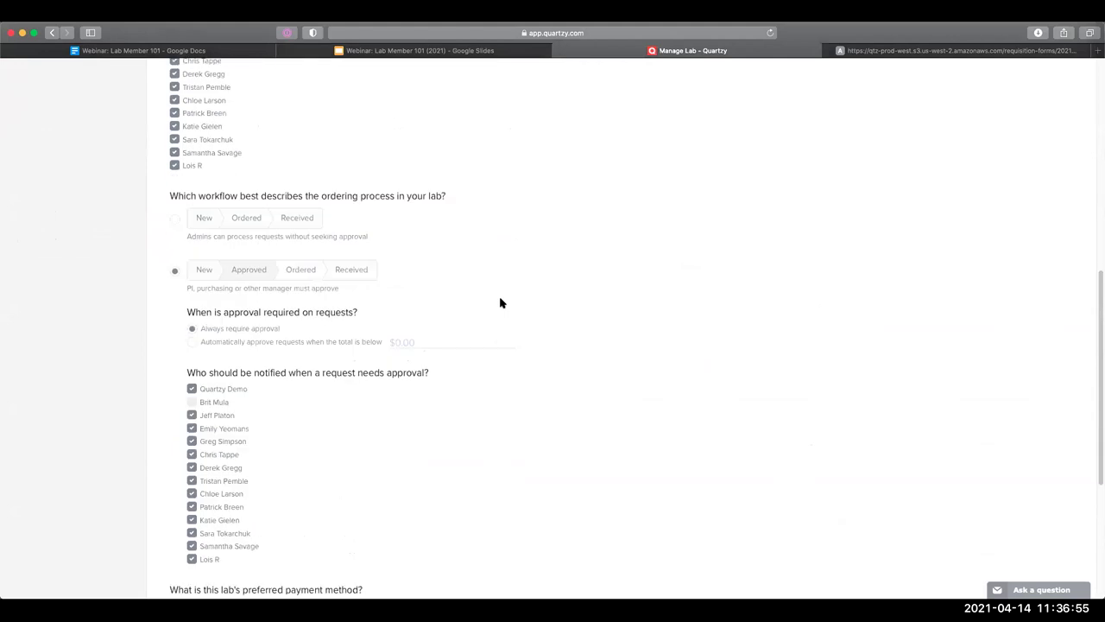
scroll(487, 157, up, 10)
scroll(487, 157, up, 1)
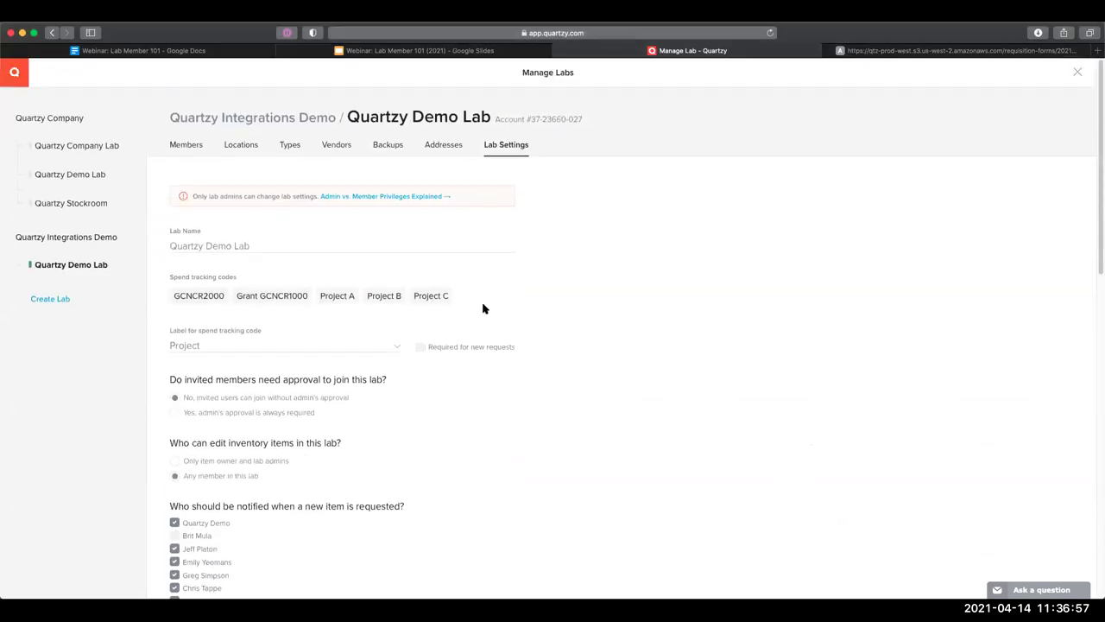
scroll(483, 306, down, 10)
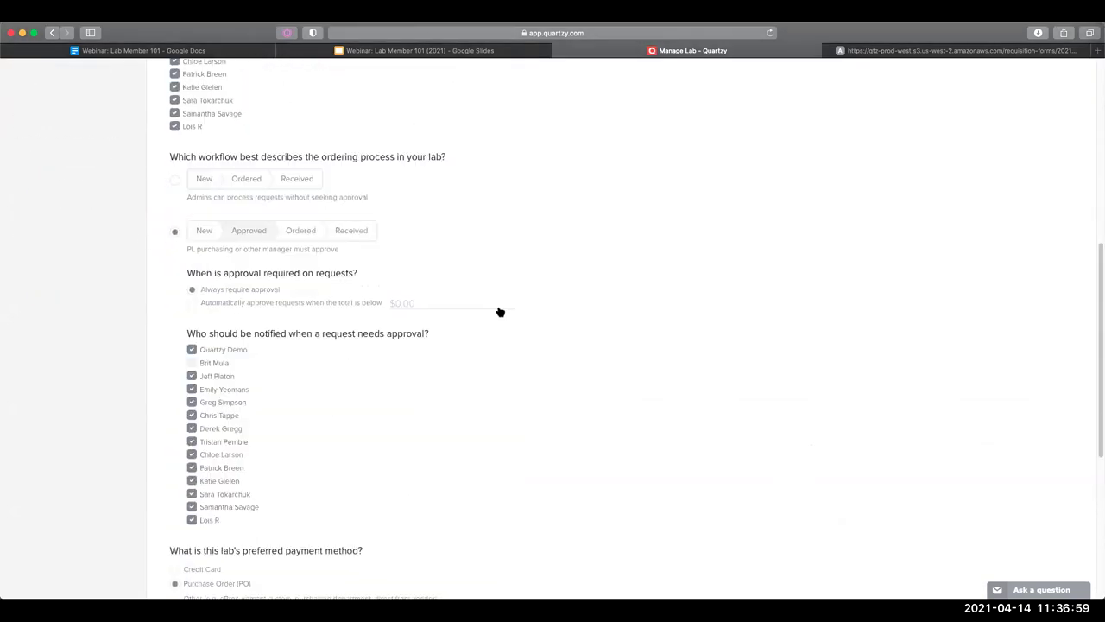
scroll(494, 312, up, 1)
Highlight the ordering workflow question showing the approval-required New–Approved–Ordered–Received workflow
drag(170, 106, 478, 109)
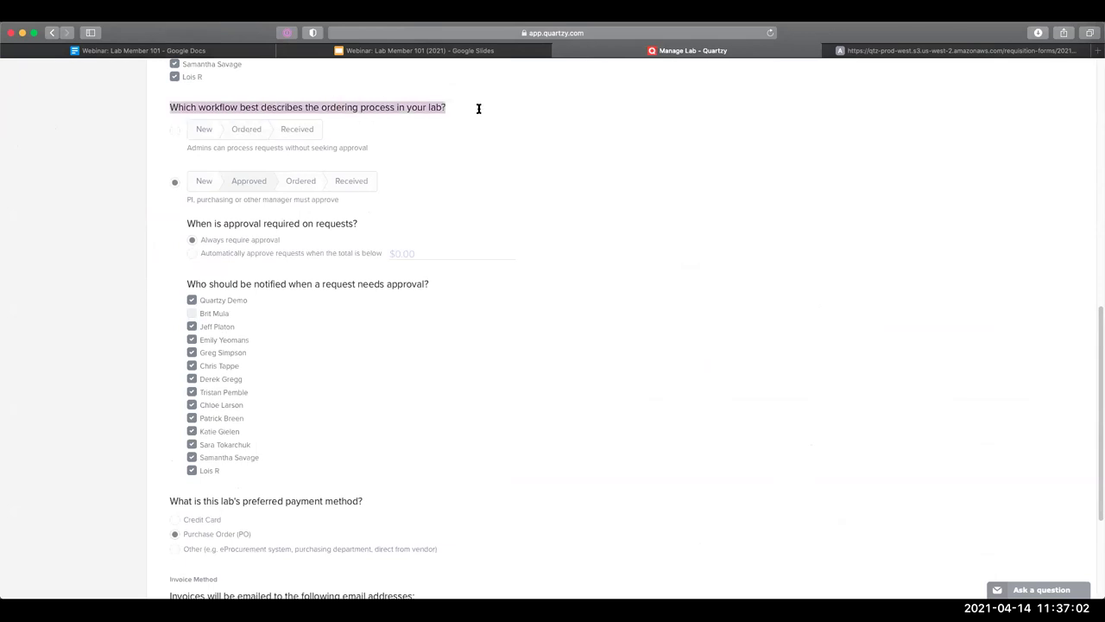
click(565, 308)
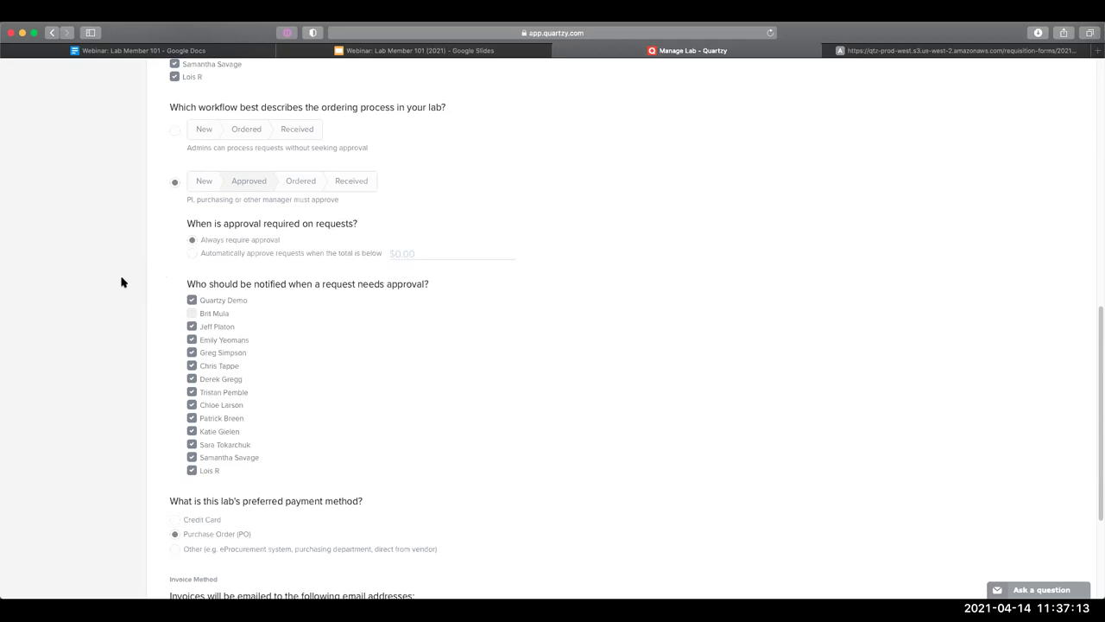
scroll(19, 60, up, 6)
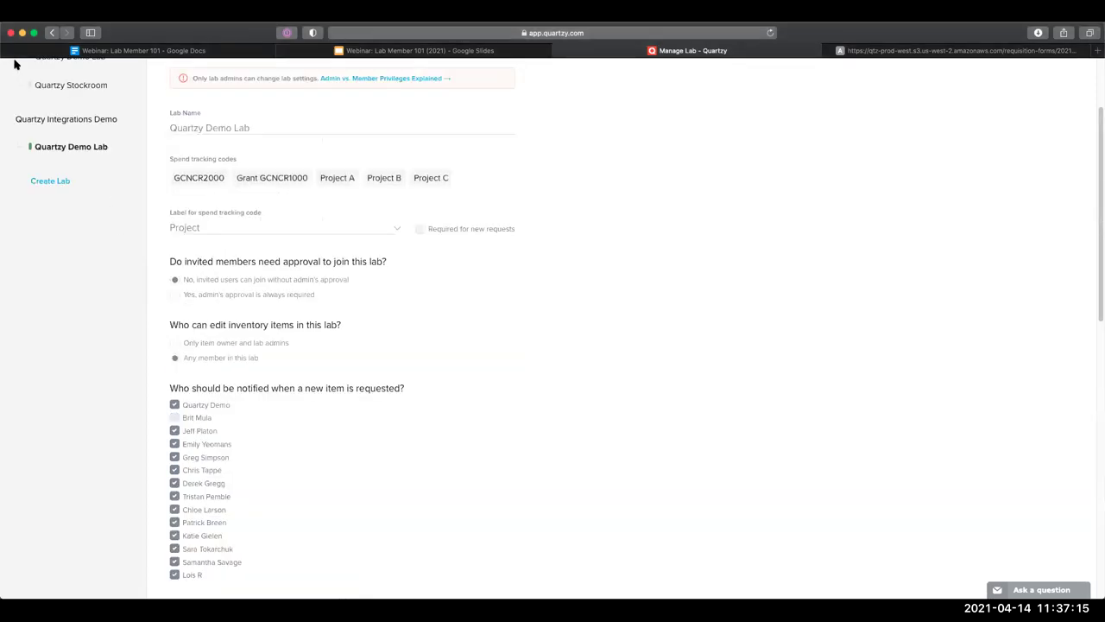
scroll(78, 77, up, 3)
click(78, 77)
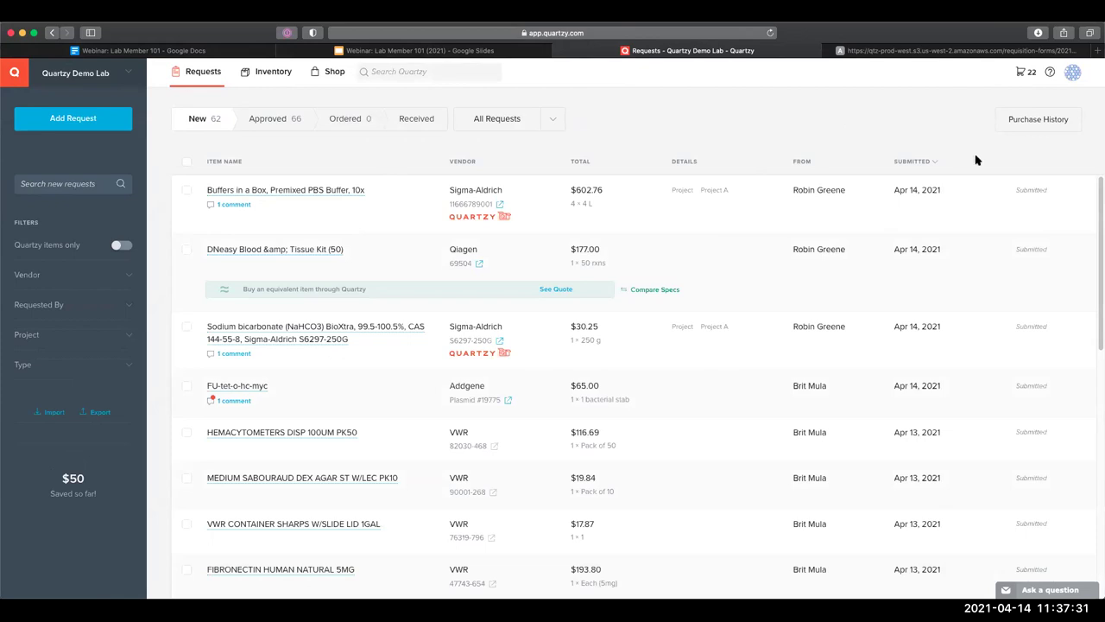
double_click(1022, 189)
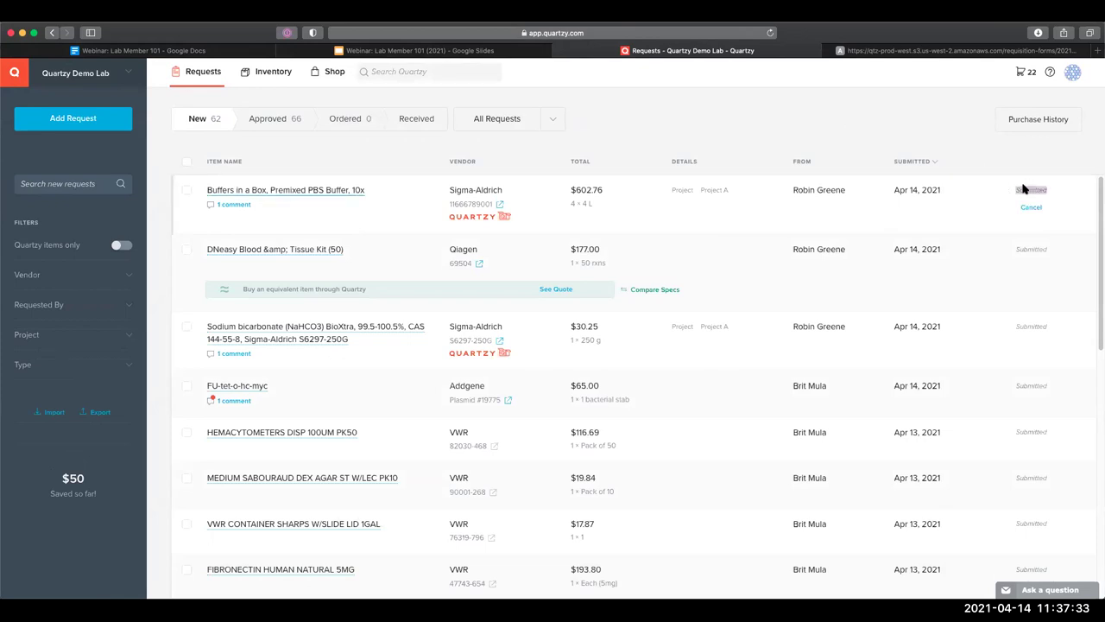
click(944, 139)
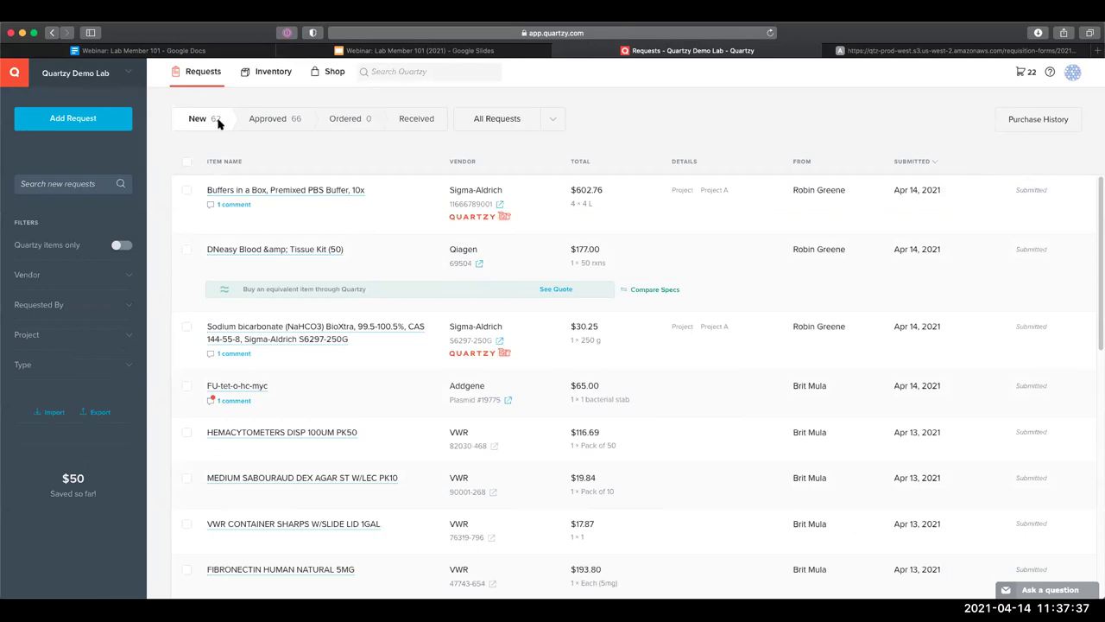
click(278, 125)
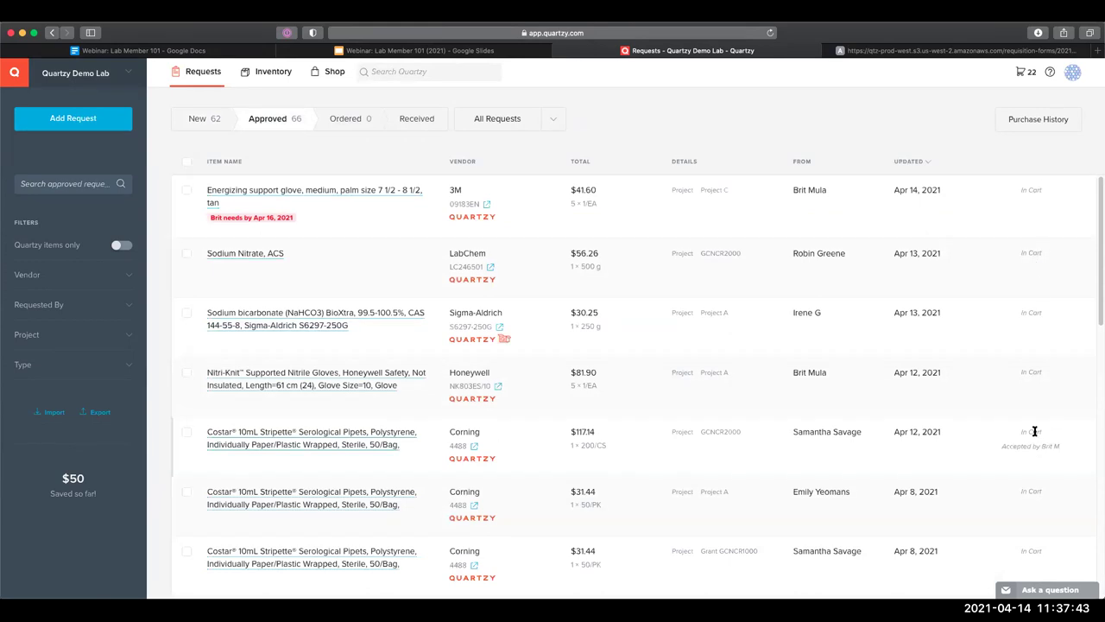
scroll(1002, 423, down, 3)
scroll(1019, 471, down, 6)
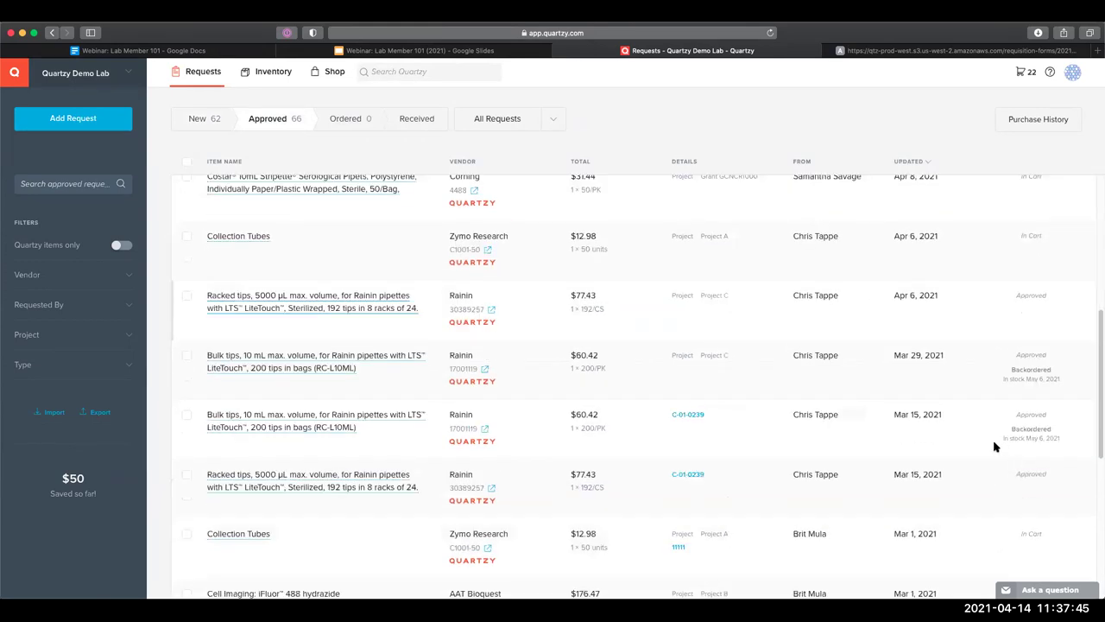
click(269, 130)
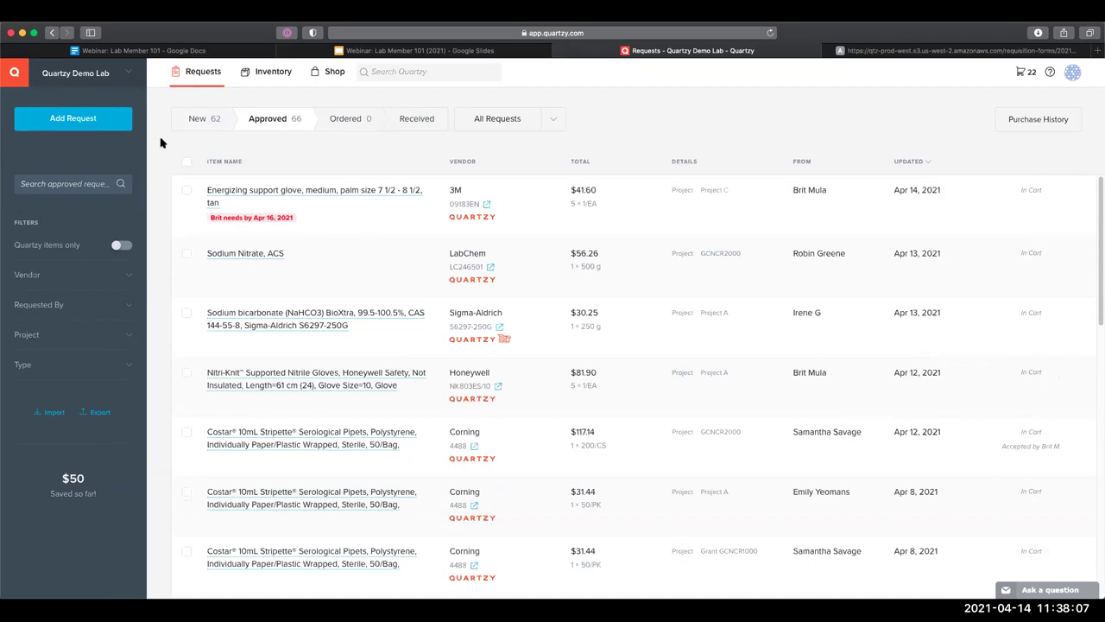
click(208, 119)
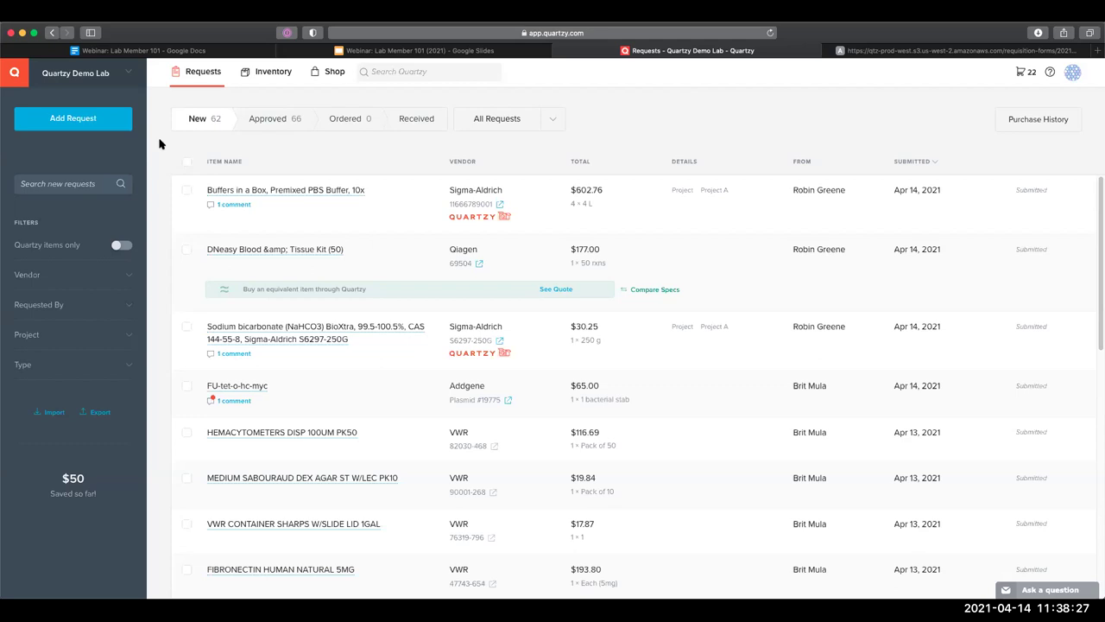
click(125, 73)
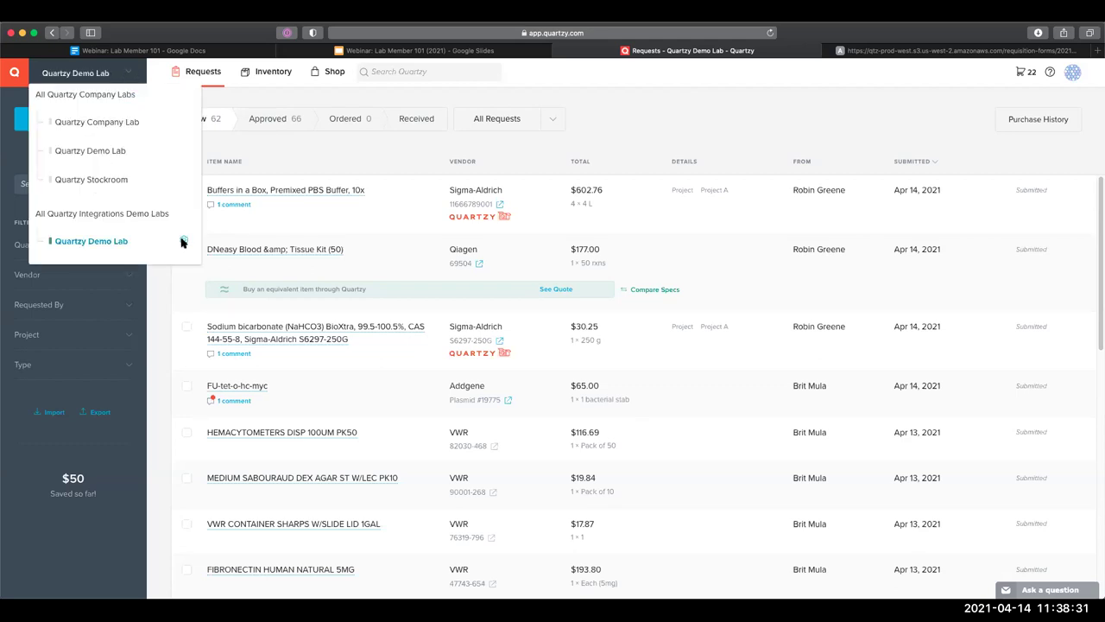
click(183, 240)
click(512, 146)
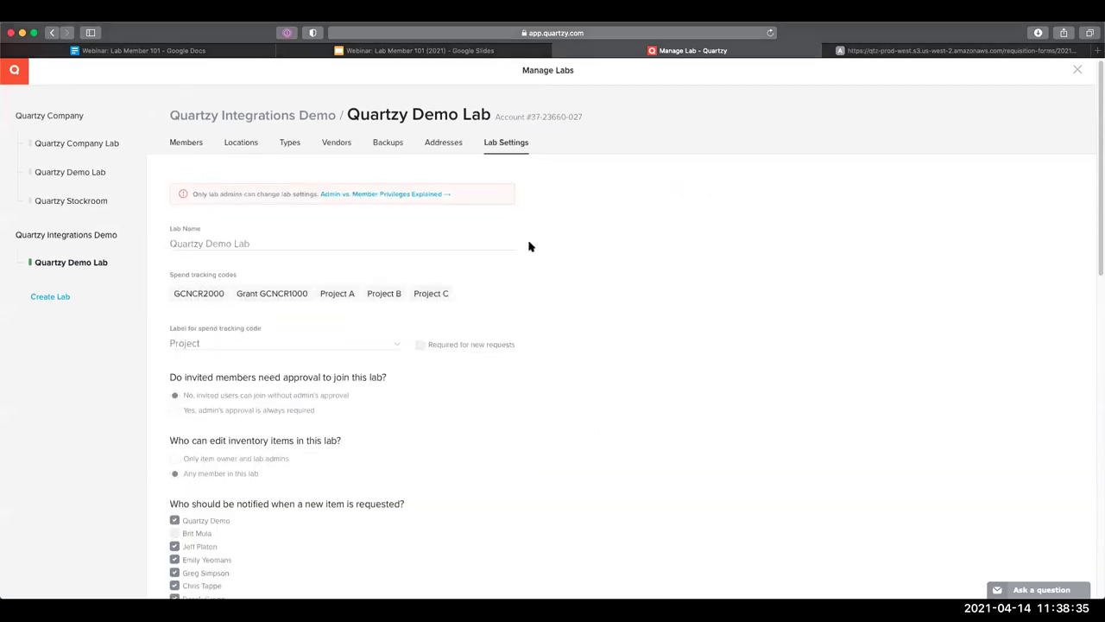
scroll(530, 275, down, 4)
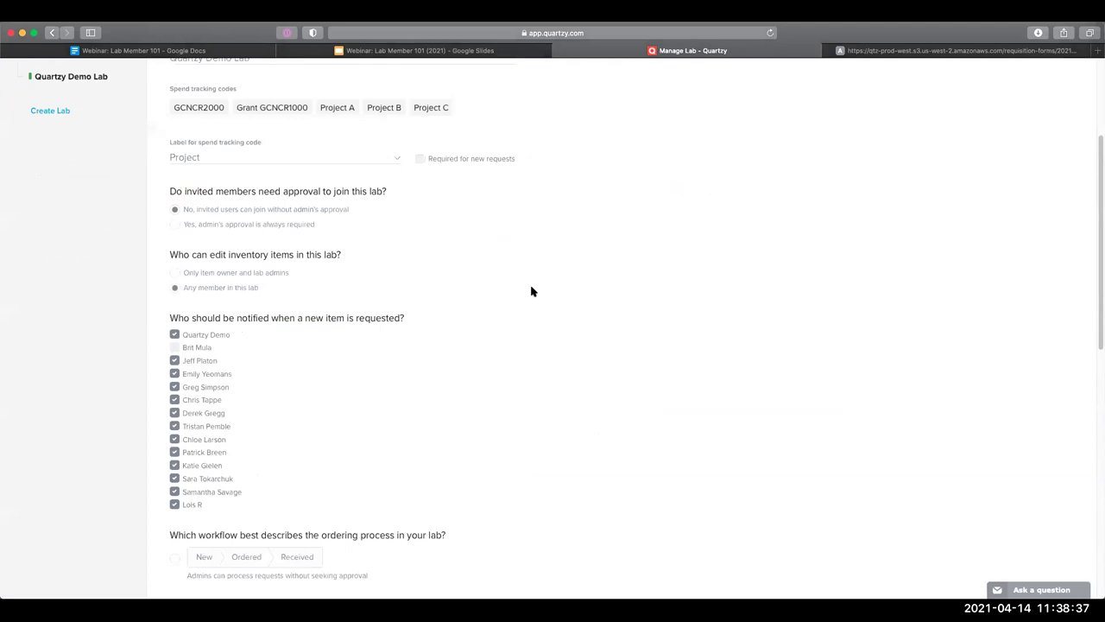
scroll(531, 291, down, 7)
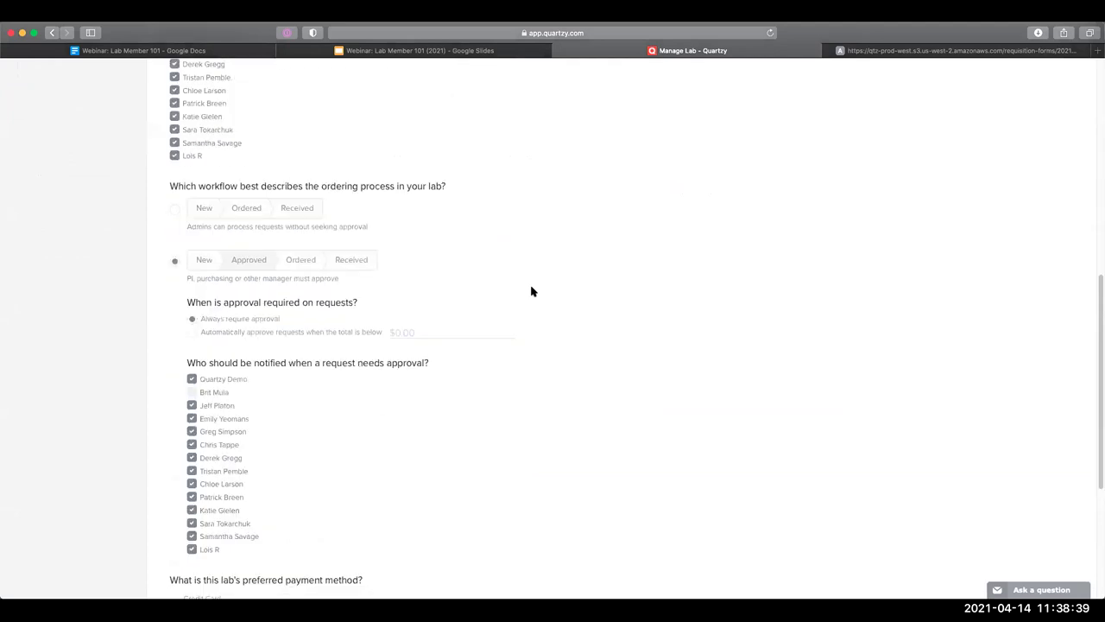
scroll(531, 291, down, 6)
drag(177, 310, 156, 366)
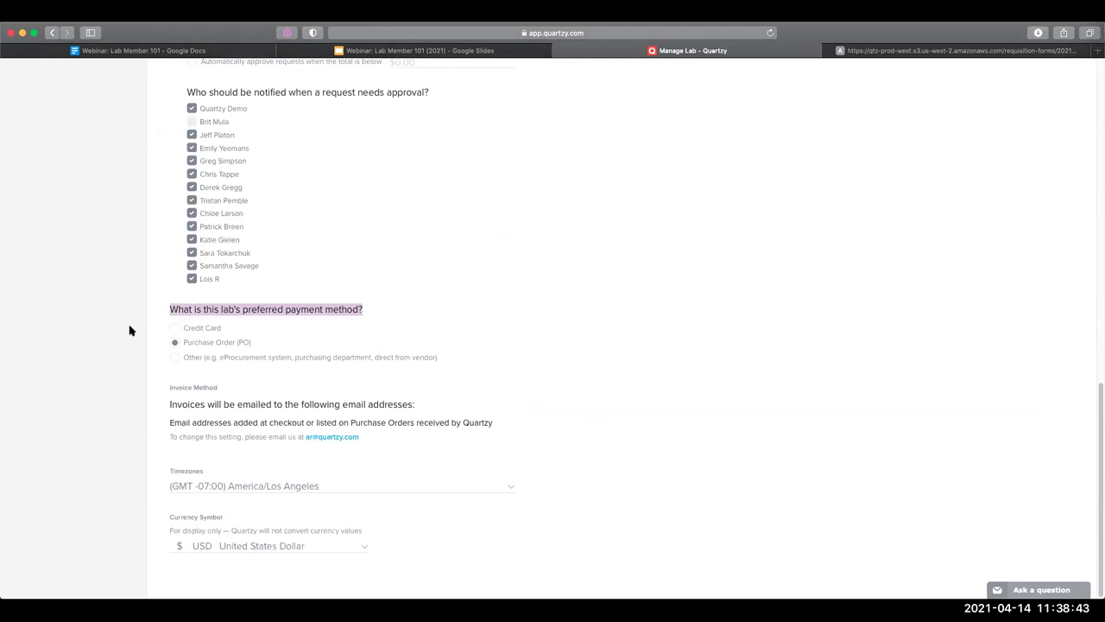
click(251, 346)
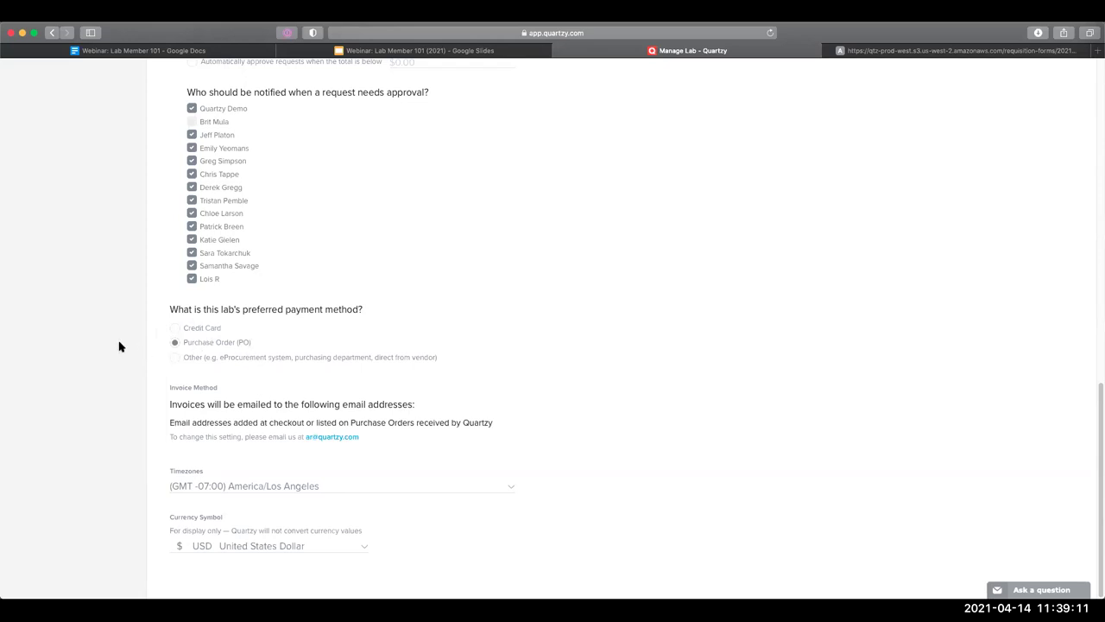
scroll(128, 350, up, 8)
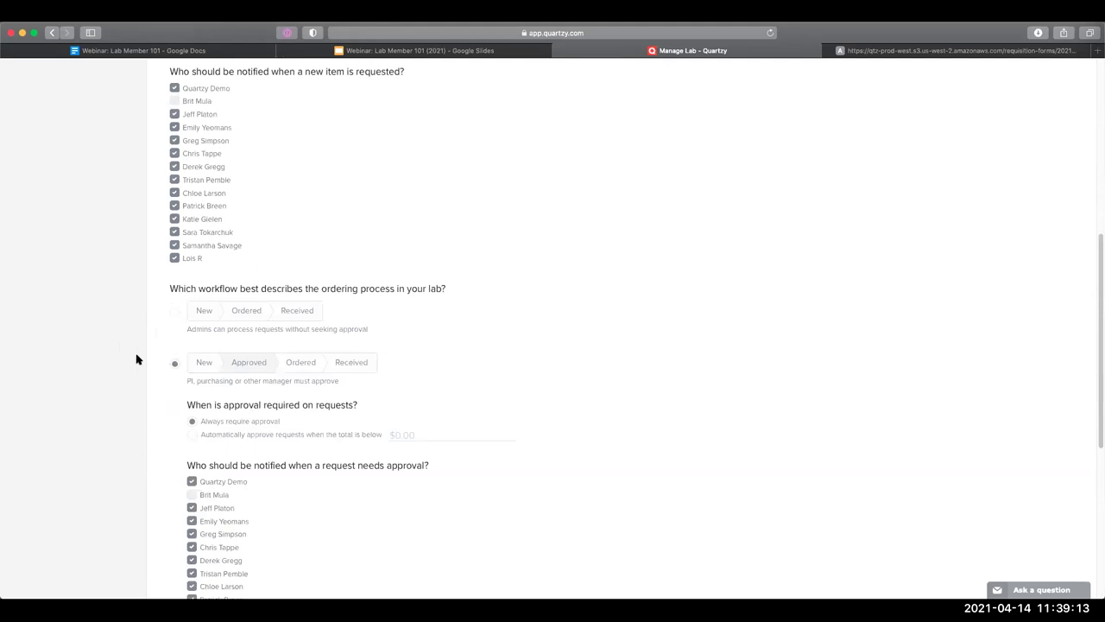
scroll(178, 339, up, 4)
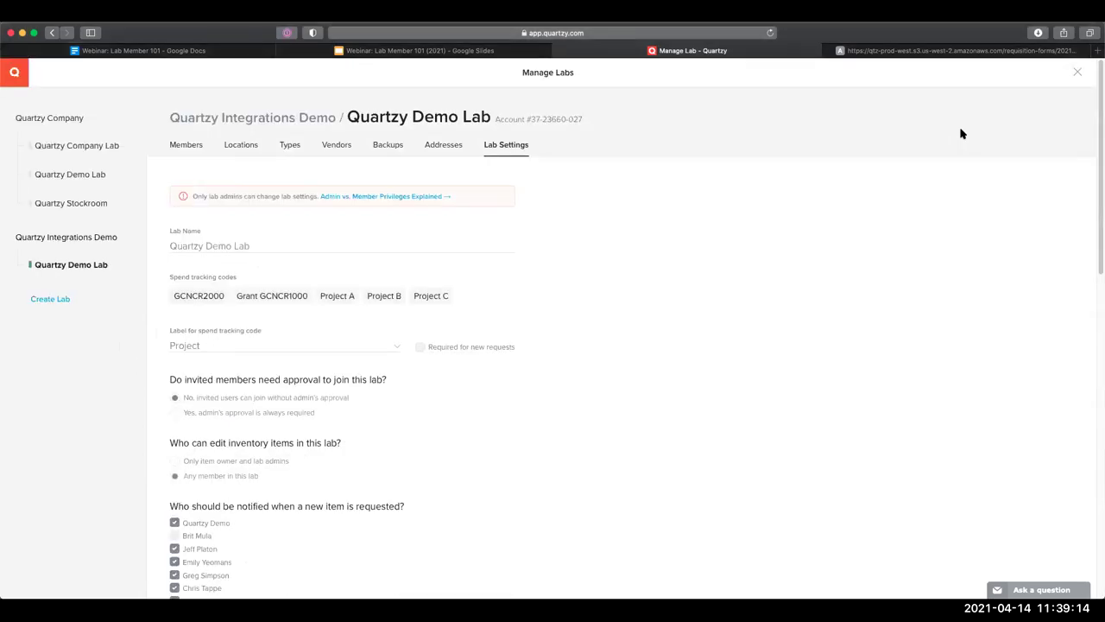
click(1075, 74)
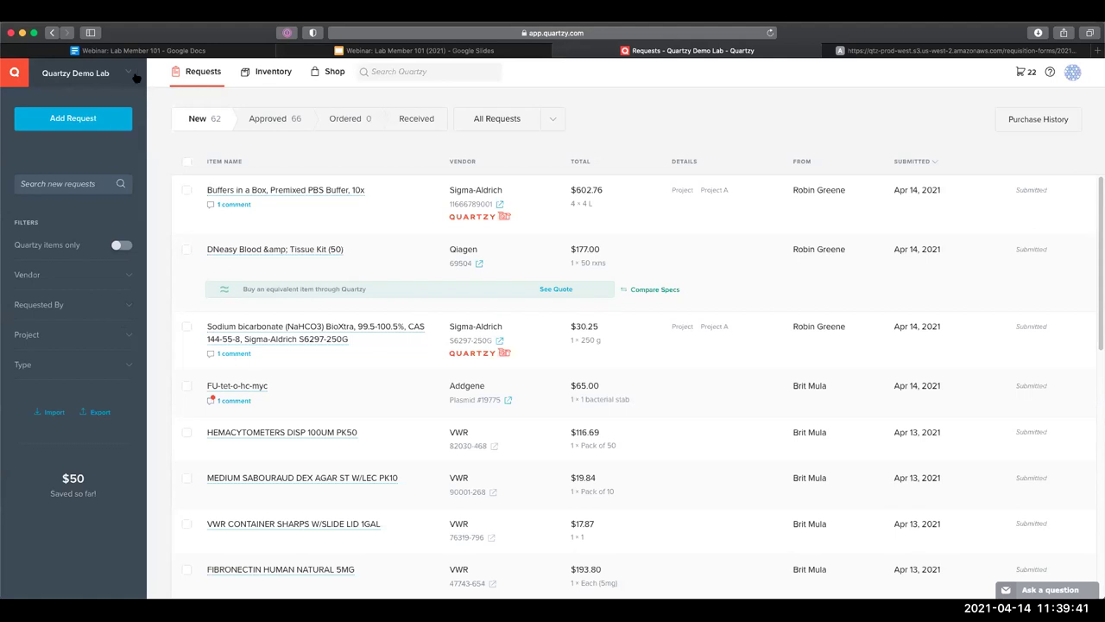
click(132, 74)
click(179, 241)
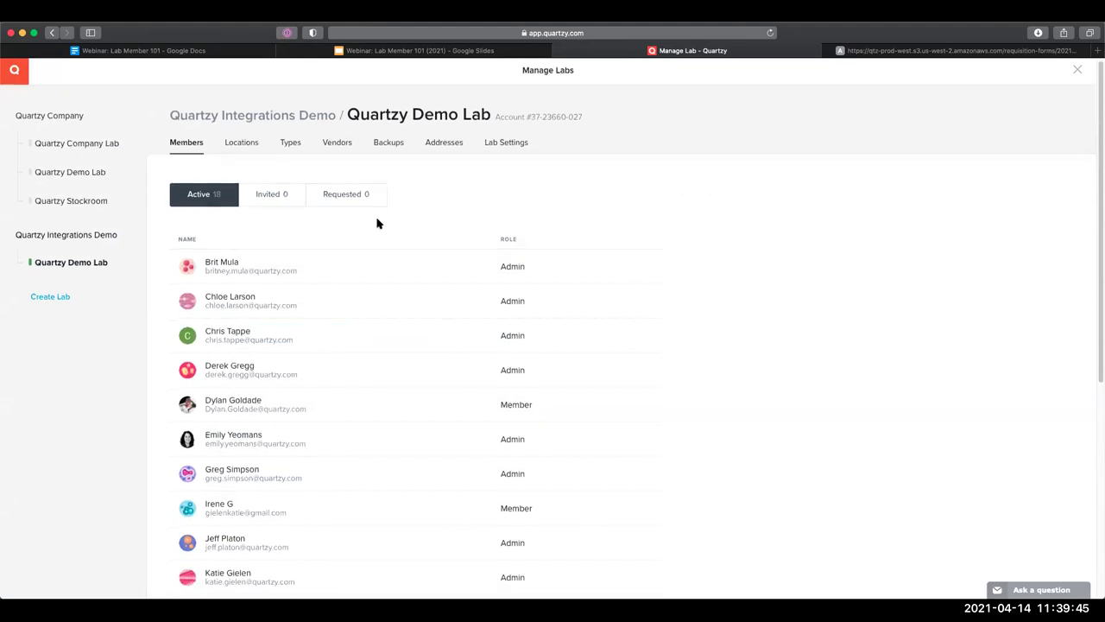
scroll(377, 224, down, 3)
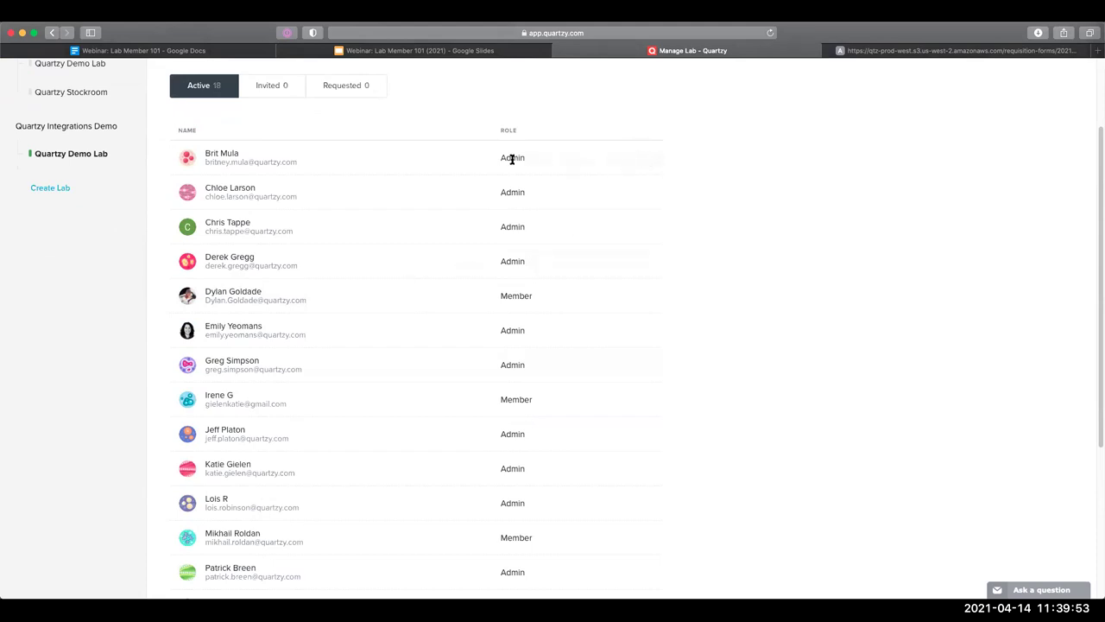
double_click(585, 164)
click(586, 165)
scroll(538, 184, up, 1)
scroll(538, 184, up, 3)
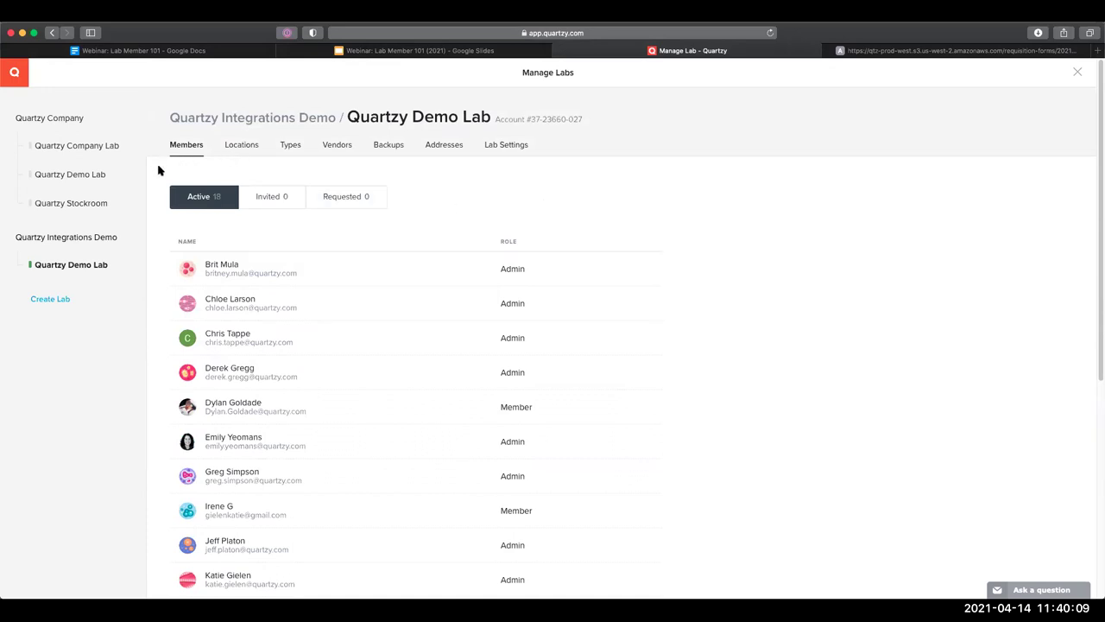
click(14, 77)
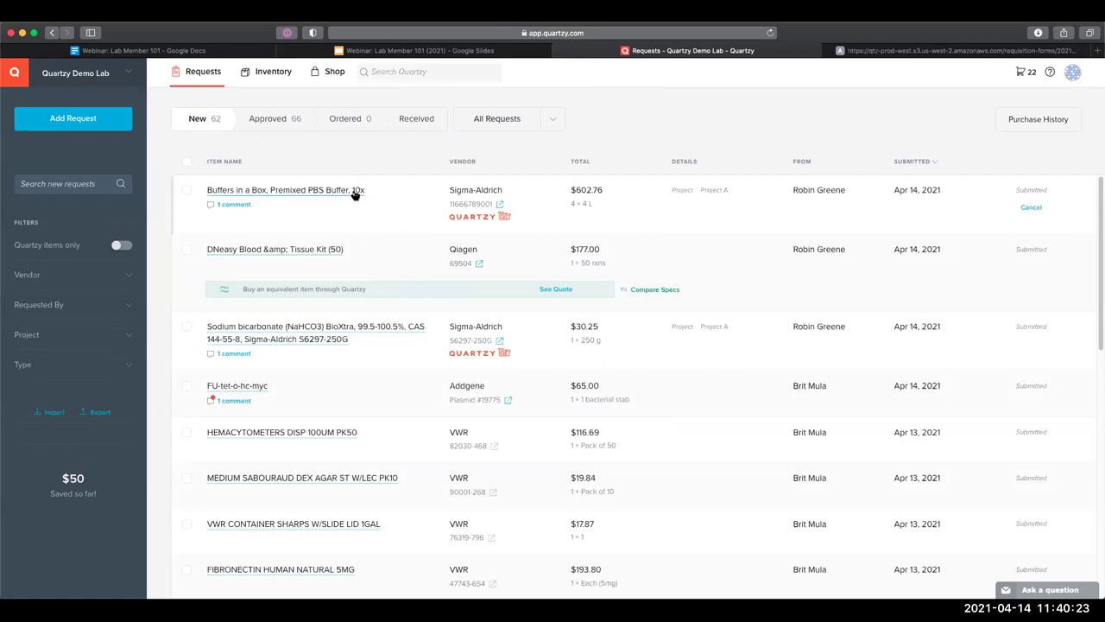
triple_click(793, 190)
click(320, 201)
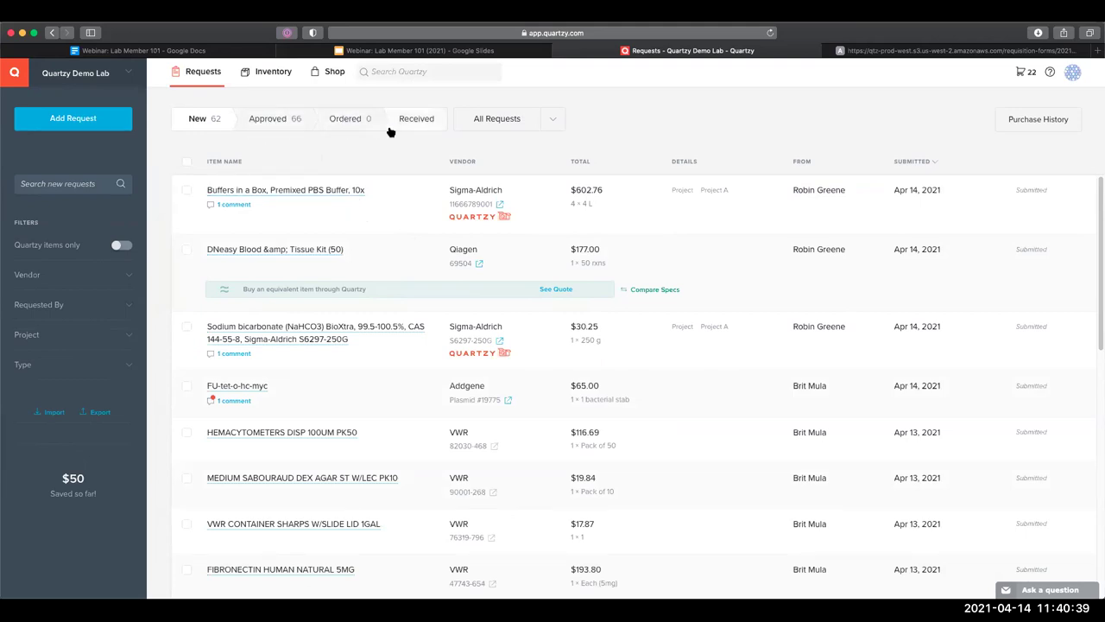
mouse_move(461, 216)
click(286, 113)
click(366, 116)
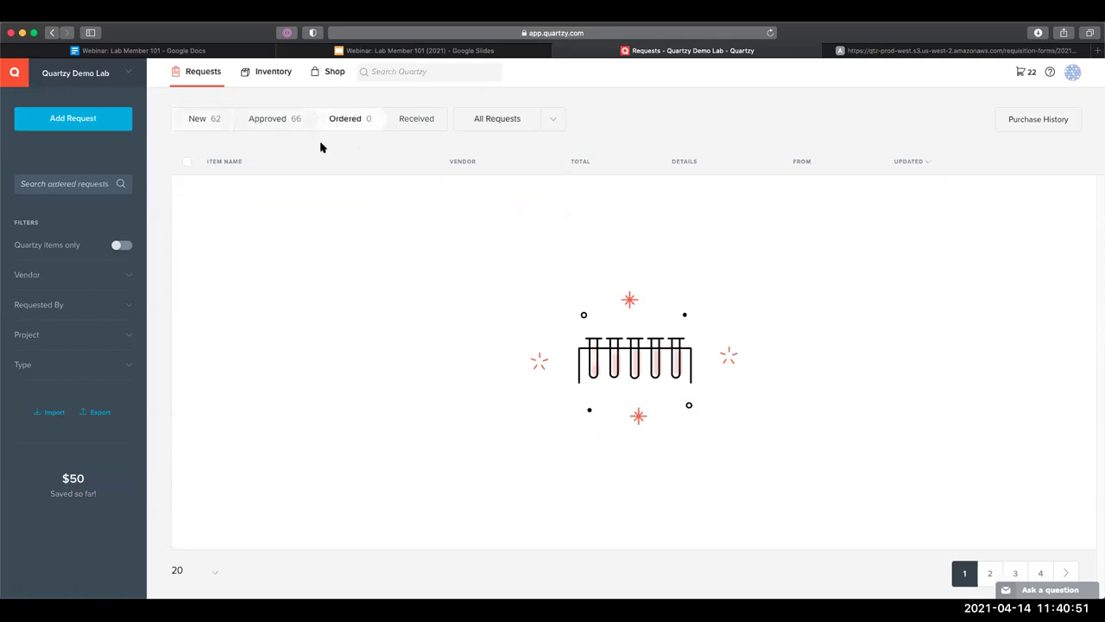
click(215, 119)
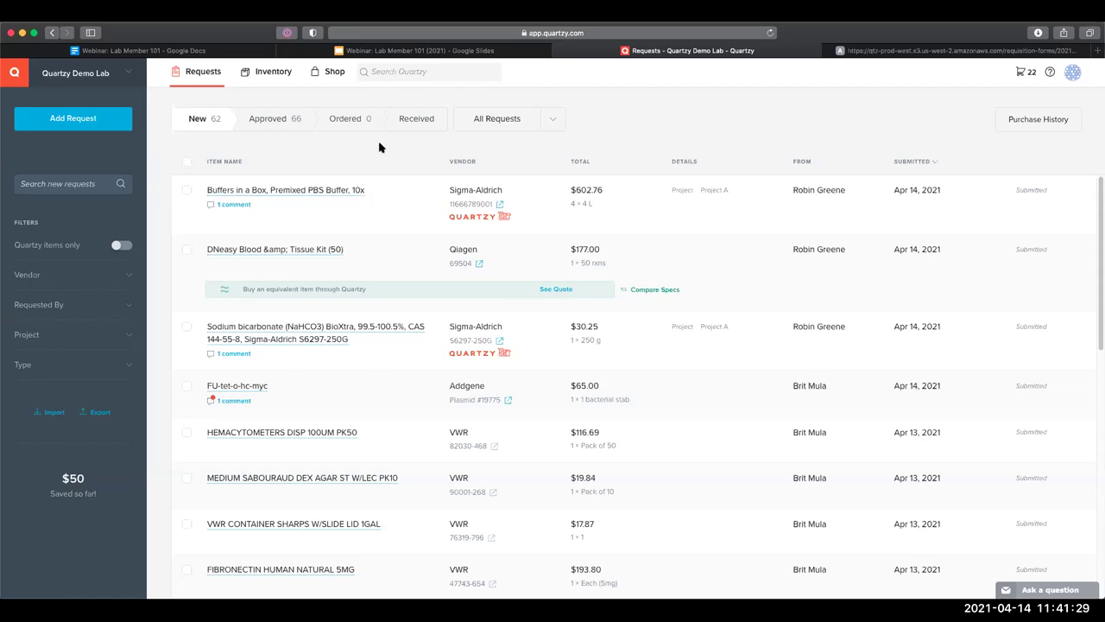
scroll(415, 248, down, 1)
scroll(415, 248, down, 2)
scroll(427, 225, up, 2)
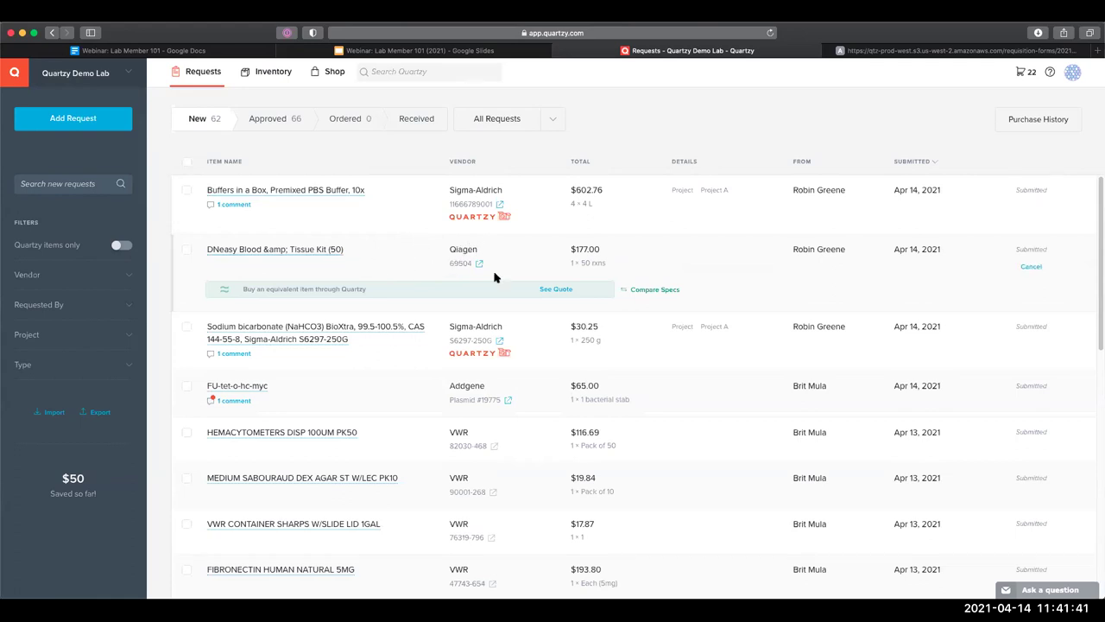
scroll(473, 337, down, 1)
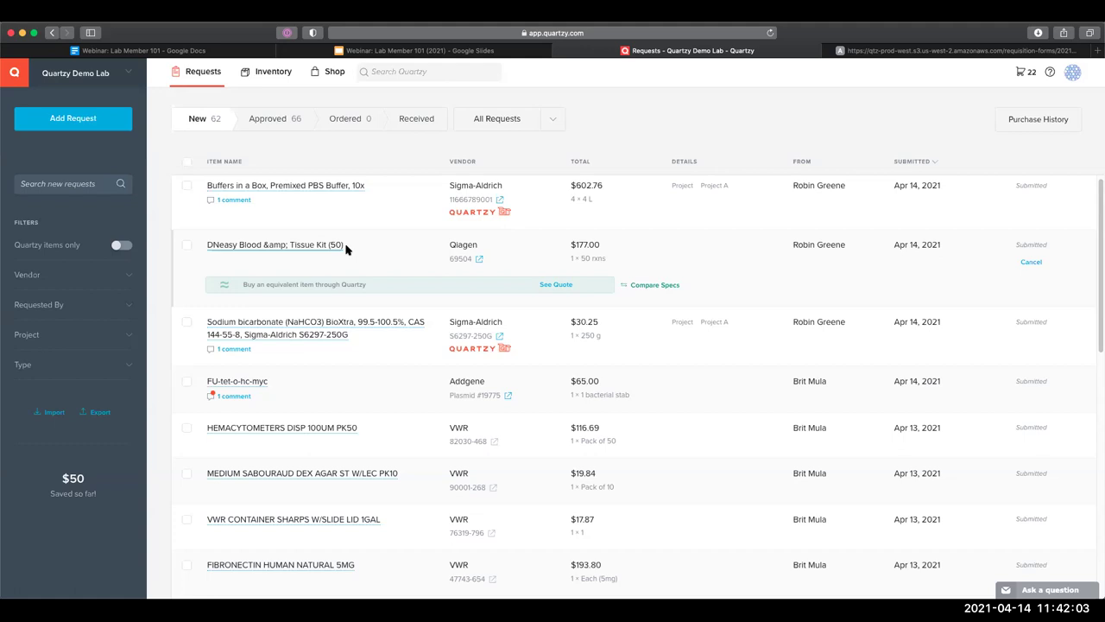
click(341, 247)
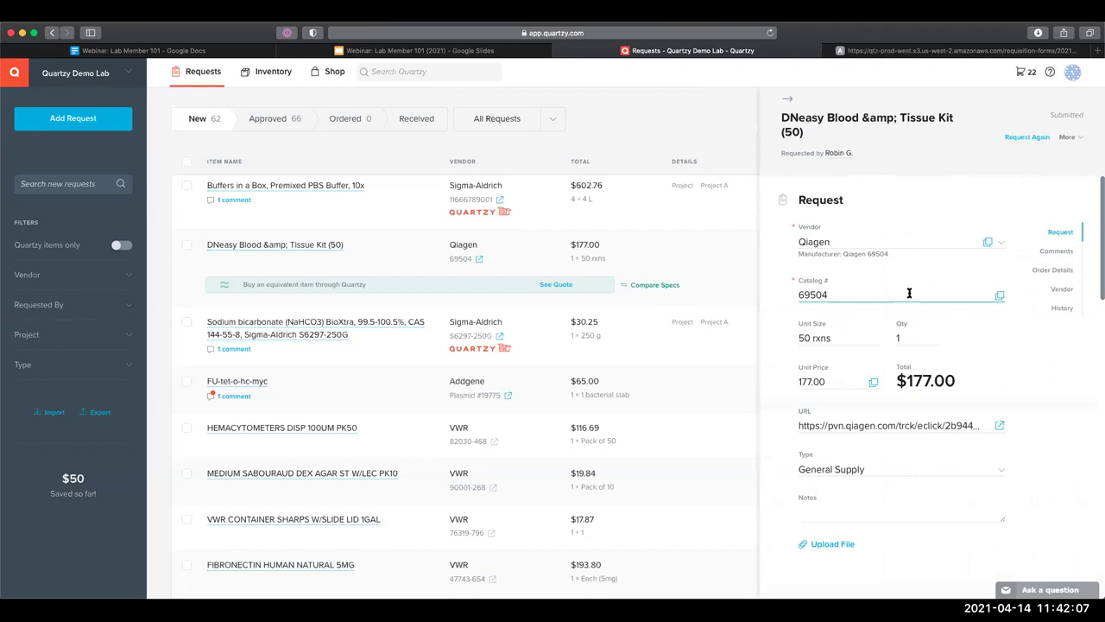
scroll(910, 298, down, 3)
scroll(910, 302, down, 5)
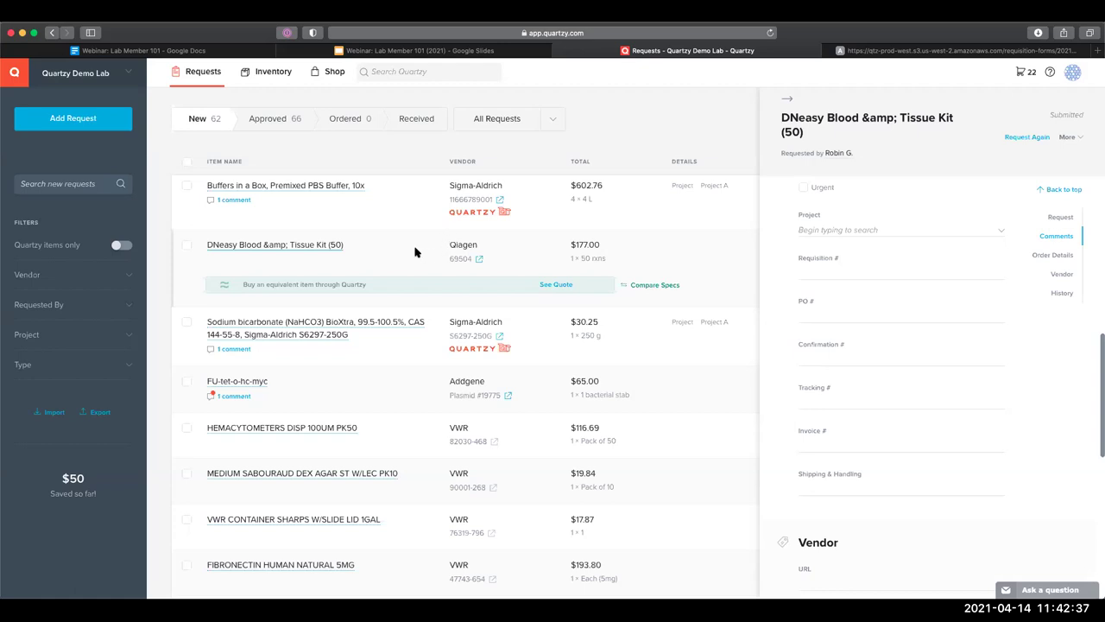
click(415, 248)
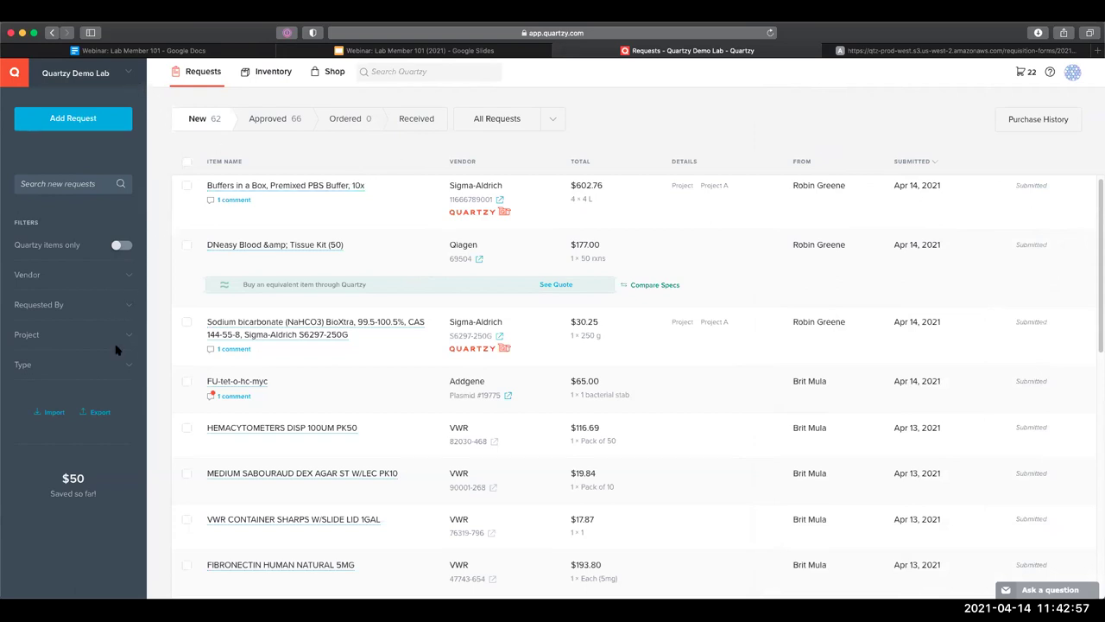
Filter requests by one requester and view their only Approved request, the $30.25 sodium bicarbonate
click(126, 310)
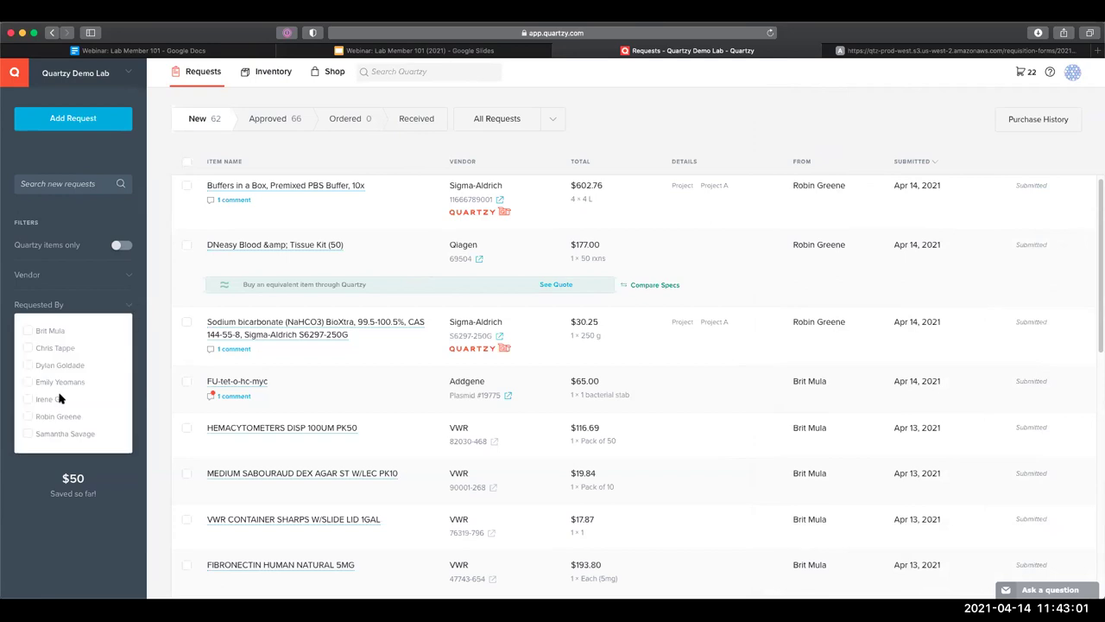
click(29, 399)
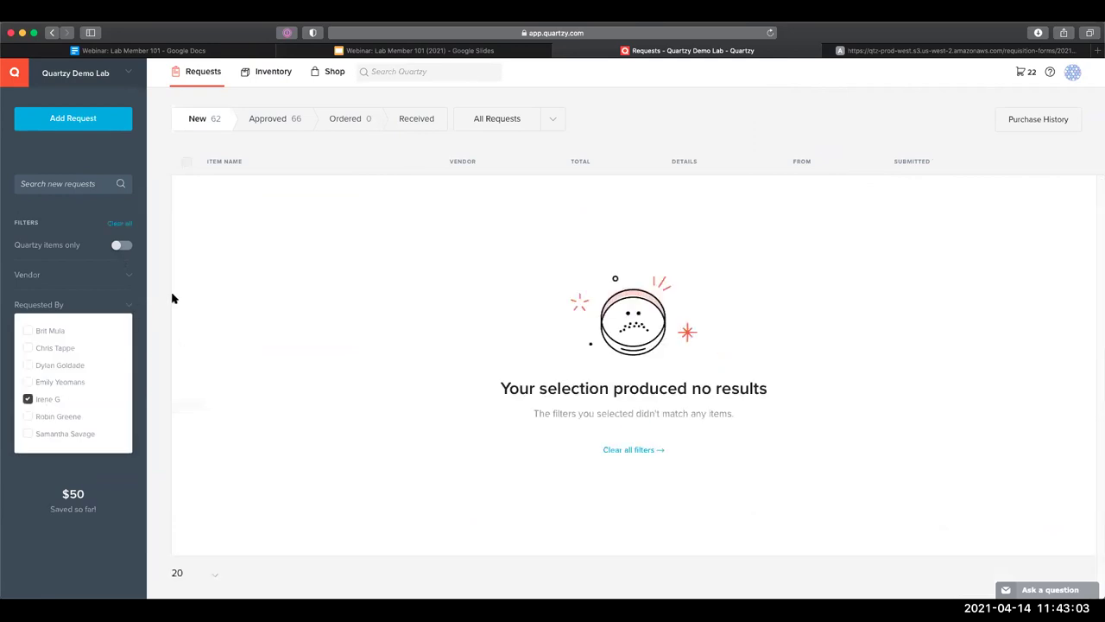
click(287, 120)
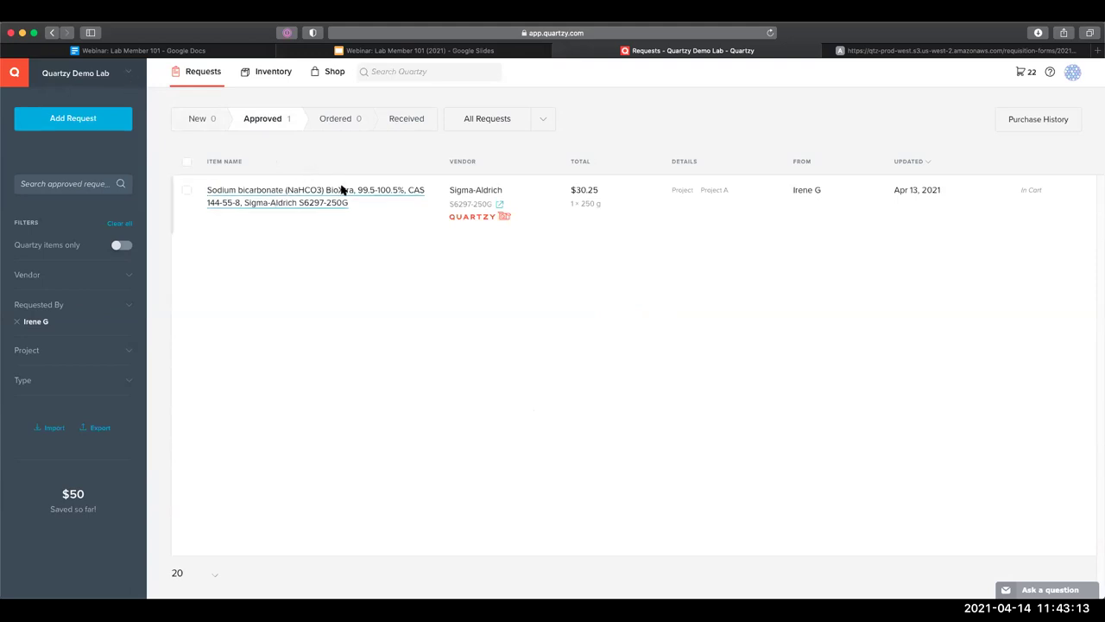
triple_click(806, 190)
click(804, 190)
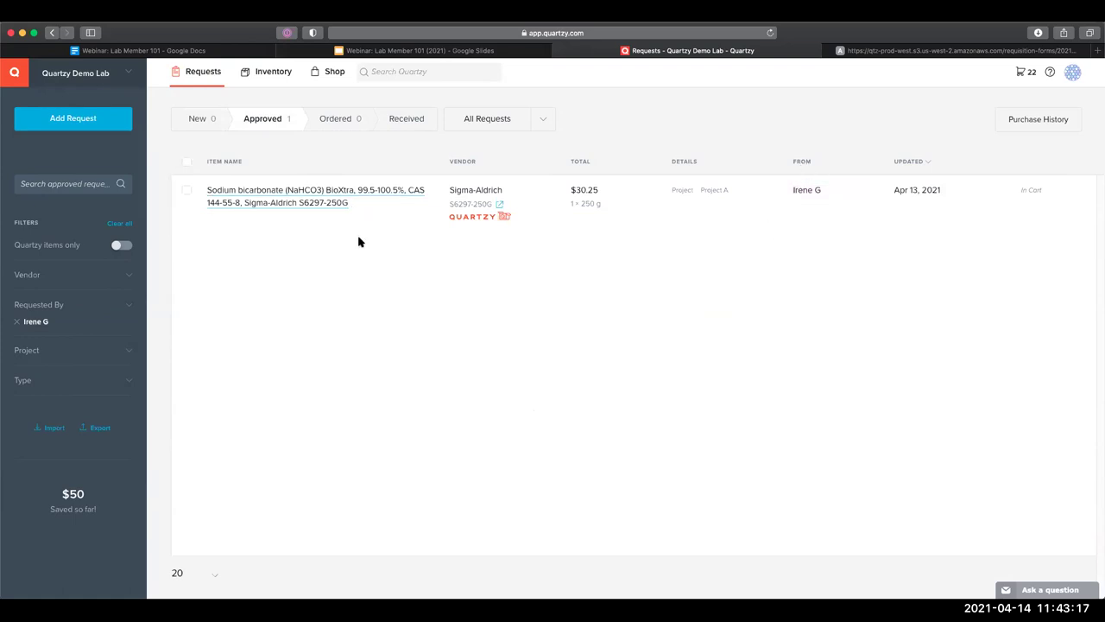
Go to Inventory and clear the Antibody type filter to list all items
click(287, 83)
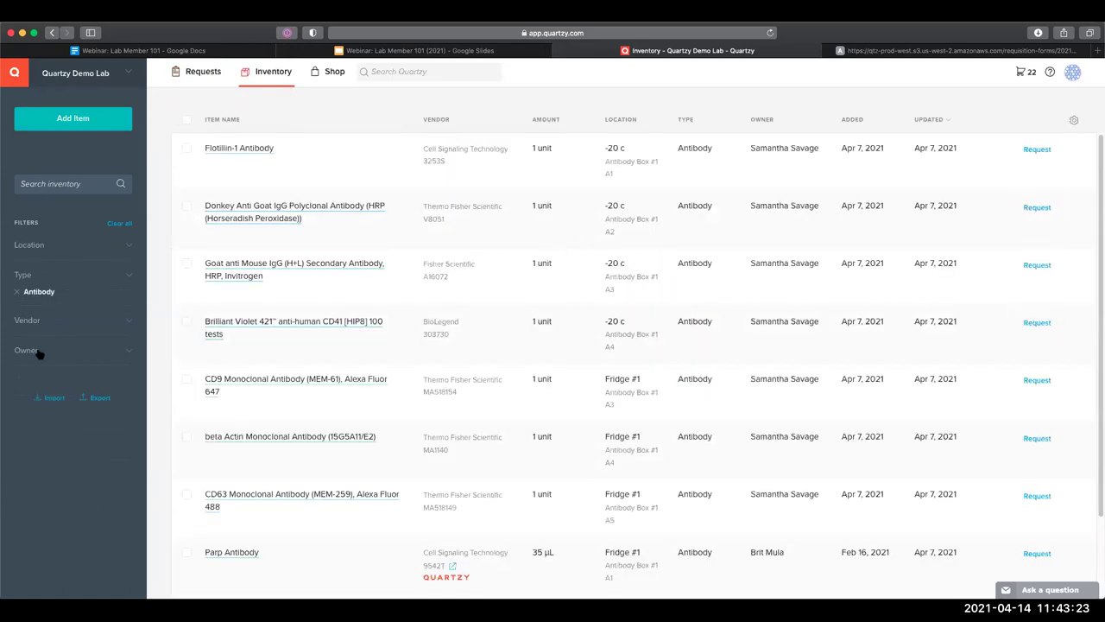
click(15, 291)
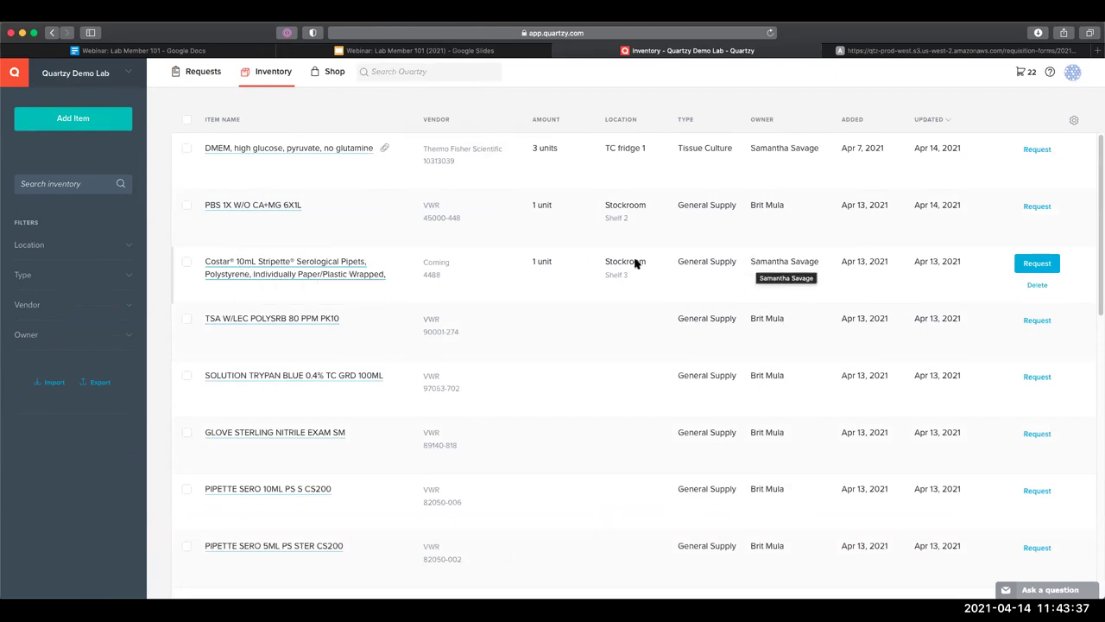
Open the Costar 10mL Stripette serological pipets item and reassign its owner to another lab member, twice
click(720, 264)
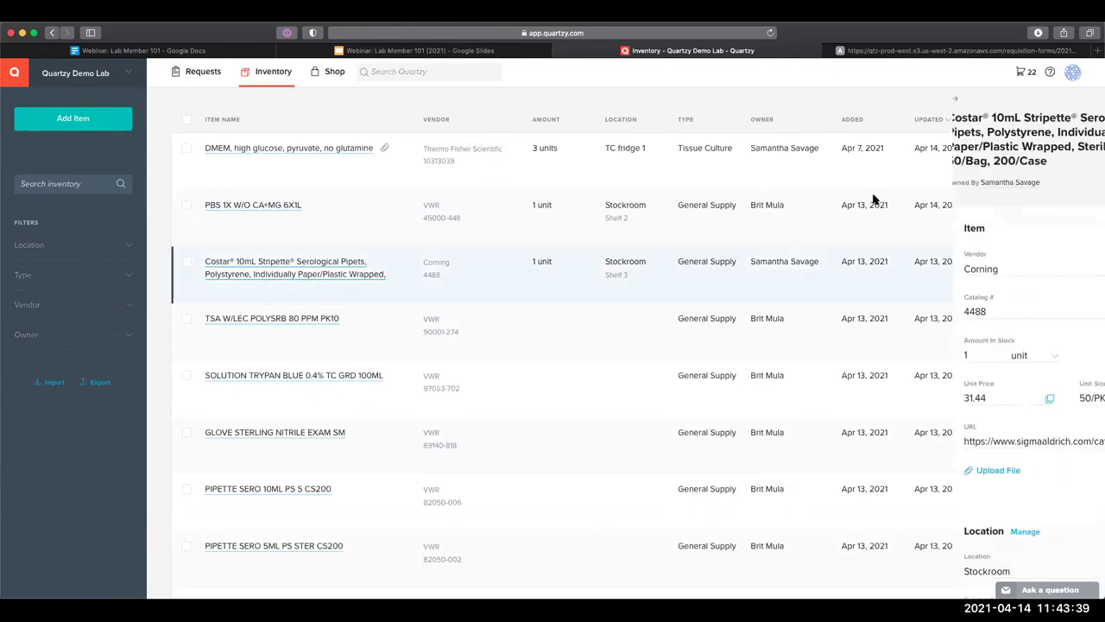
click(862, 185)
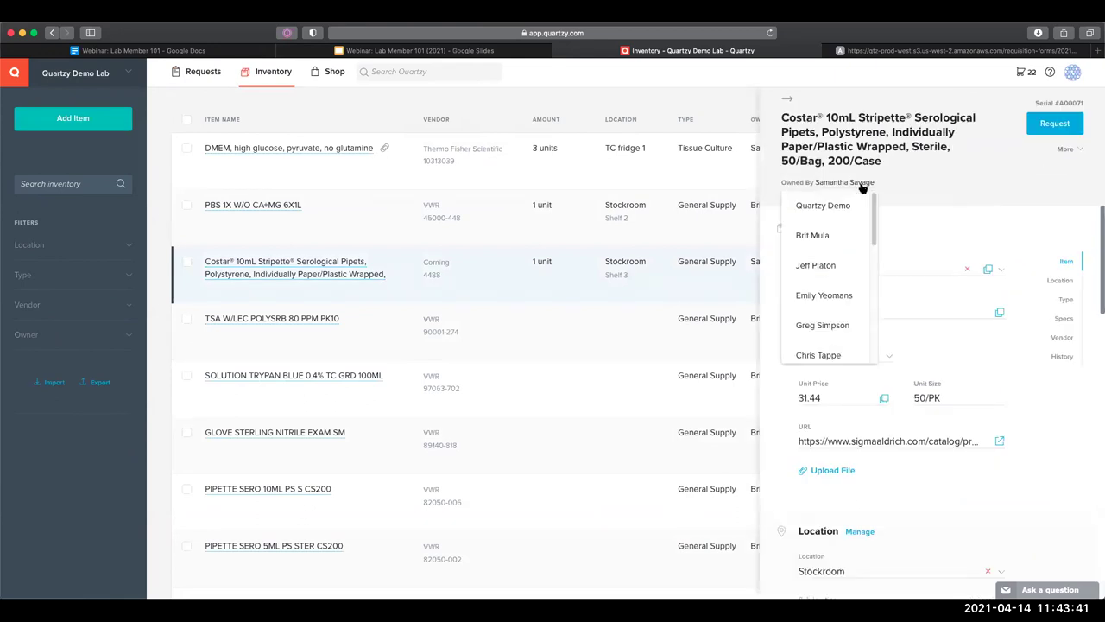
scroll(850, 243, down, 3)
scroll(850, 243, down, 3)
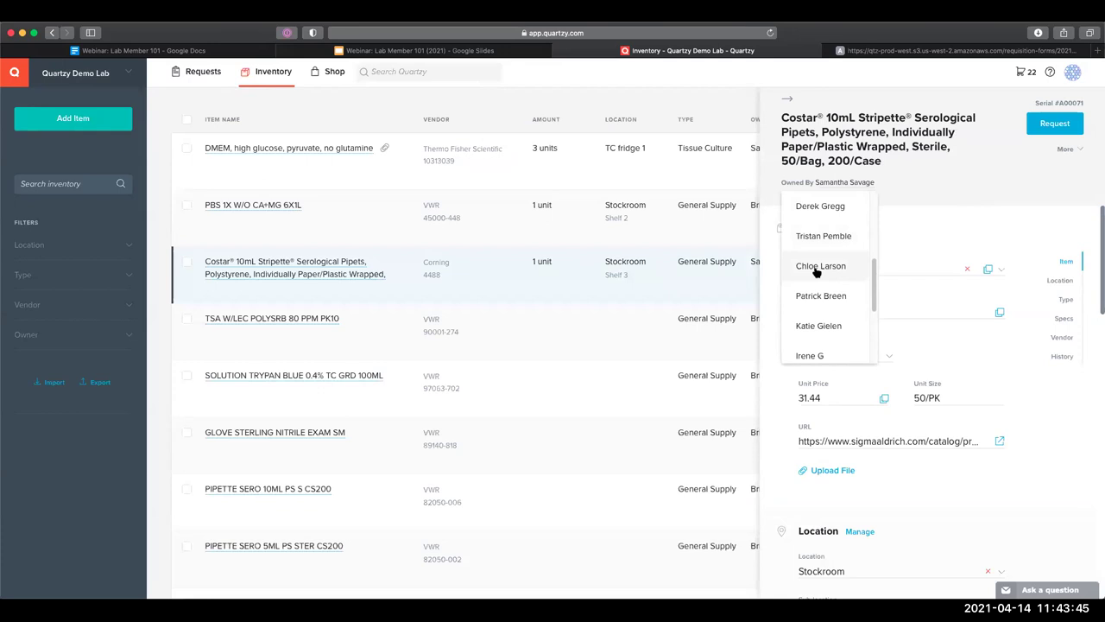
click(819, 326)
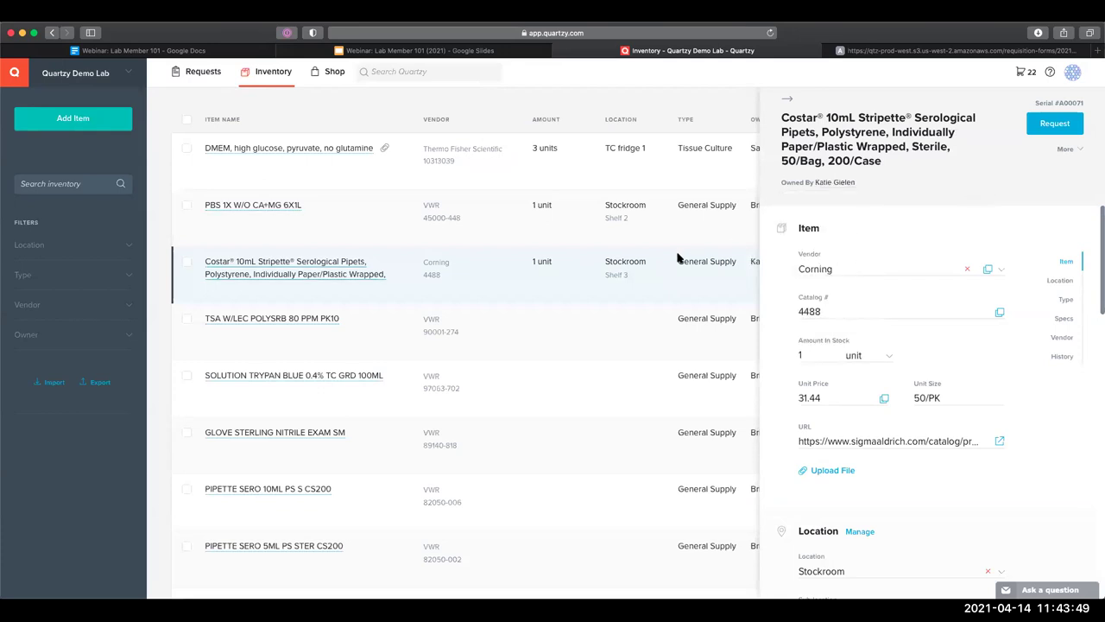
click(824, 184)
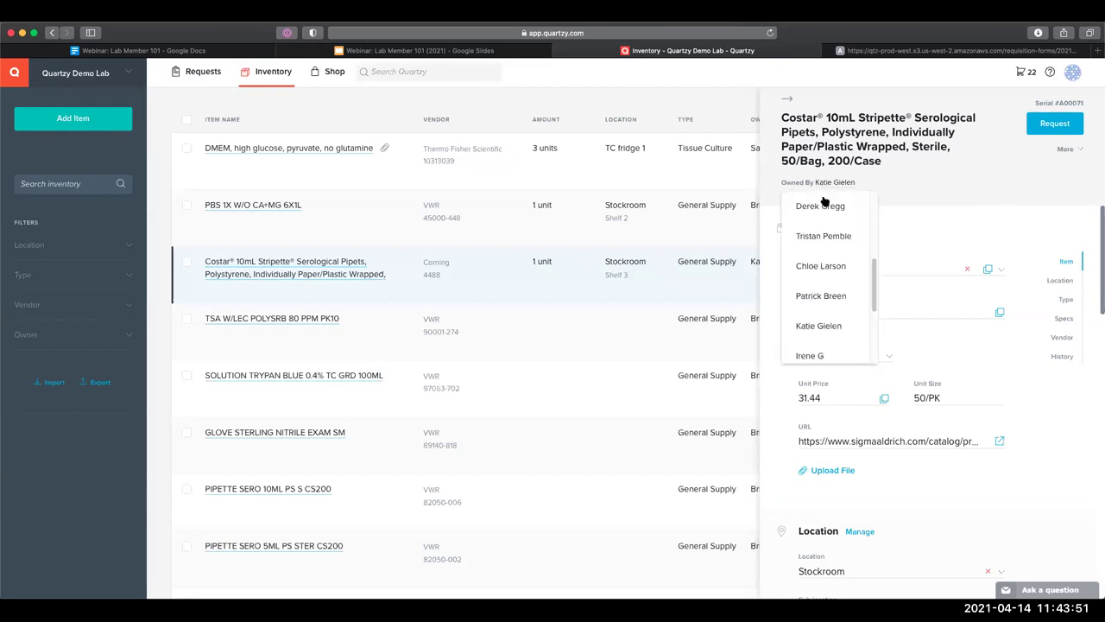
scroll(823, 292, down, 1)
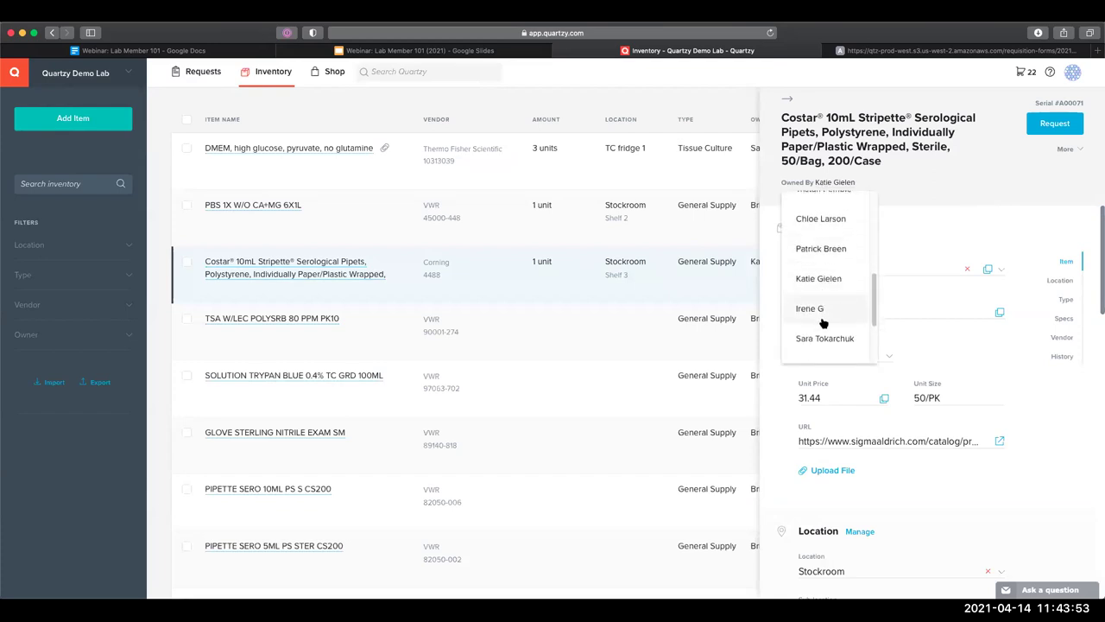
click(823, 340)
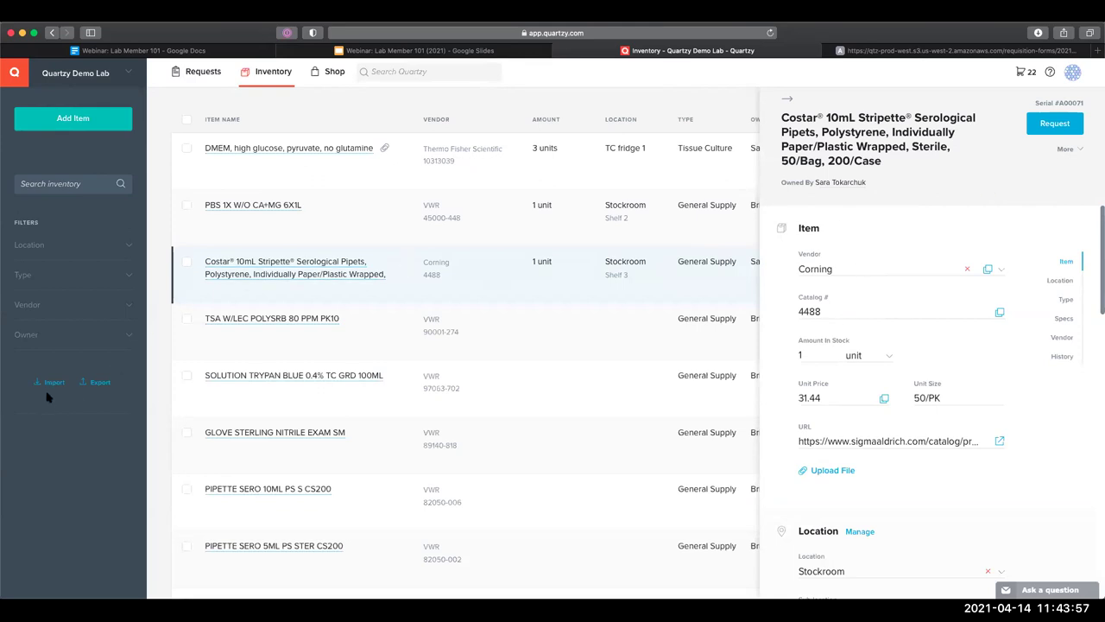
Close the item panel and requisition form tab, then switch to the Webinar: Lab Member 101 slides
click(154, 381)
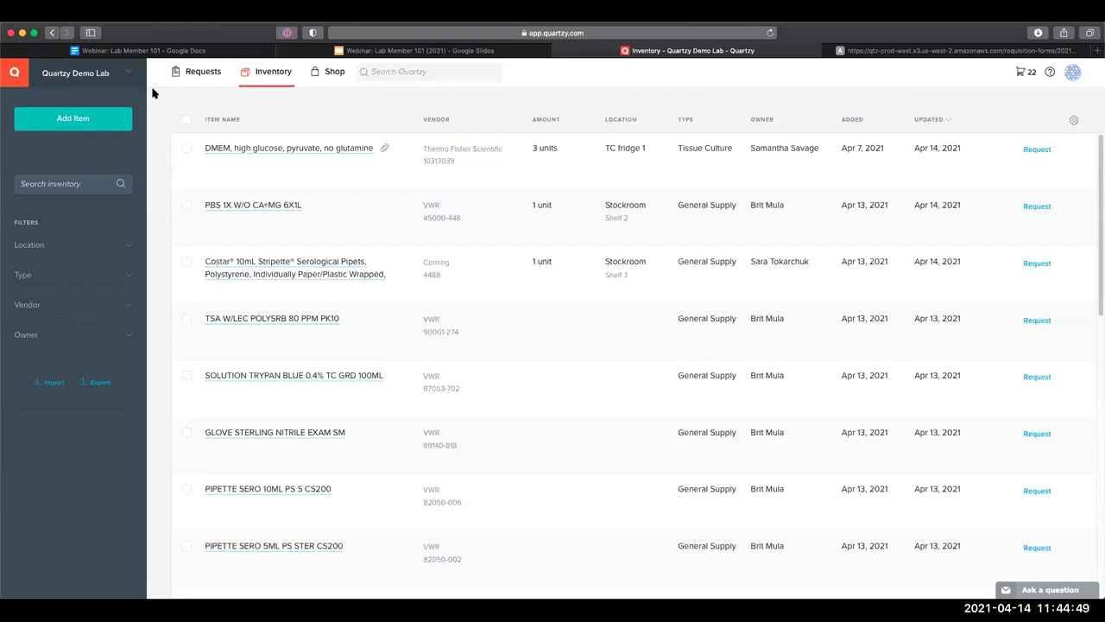
click(829, 50)
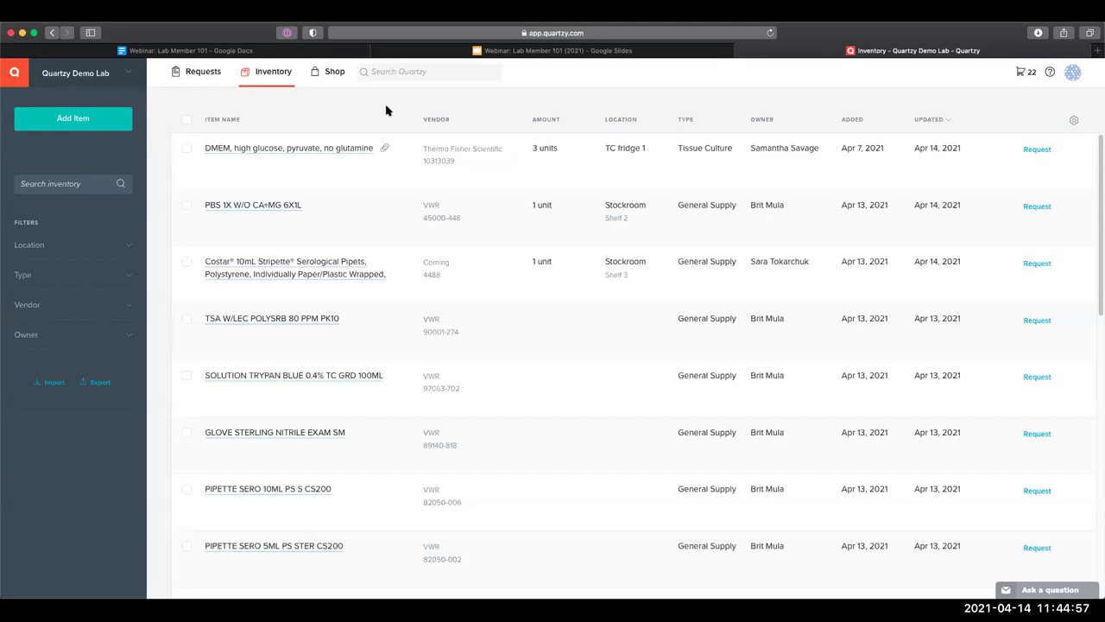
mouse_move(407, 155)
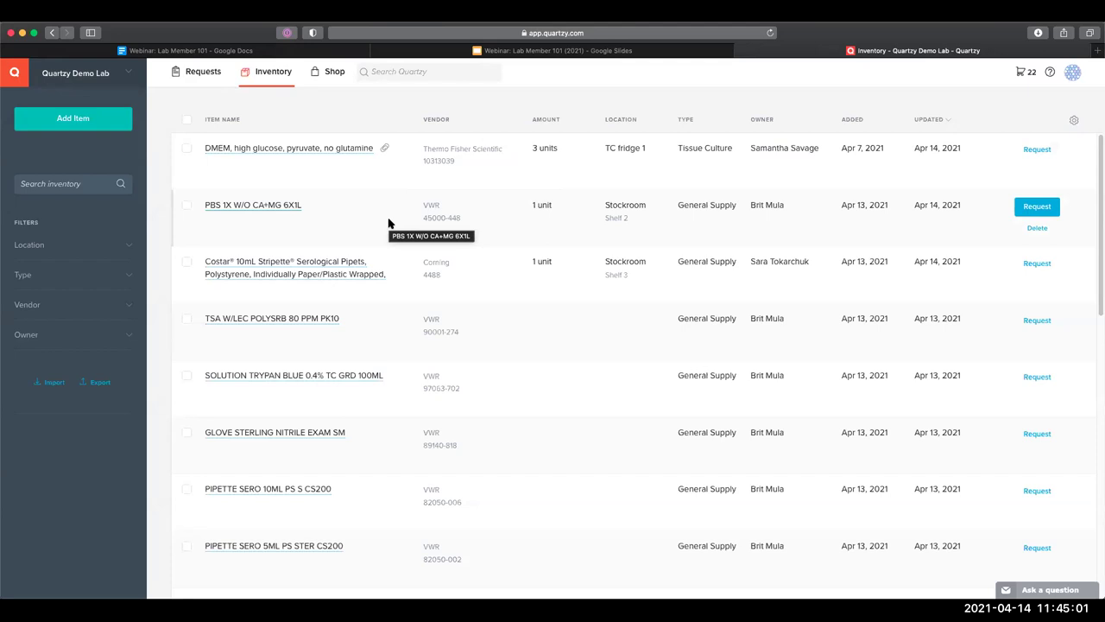
click(456, 52)
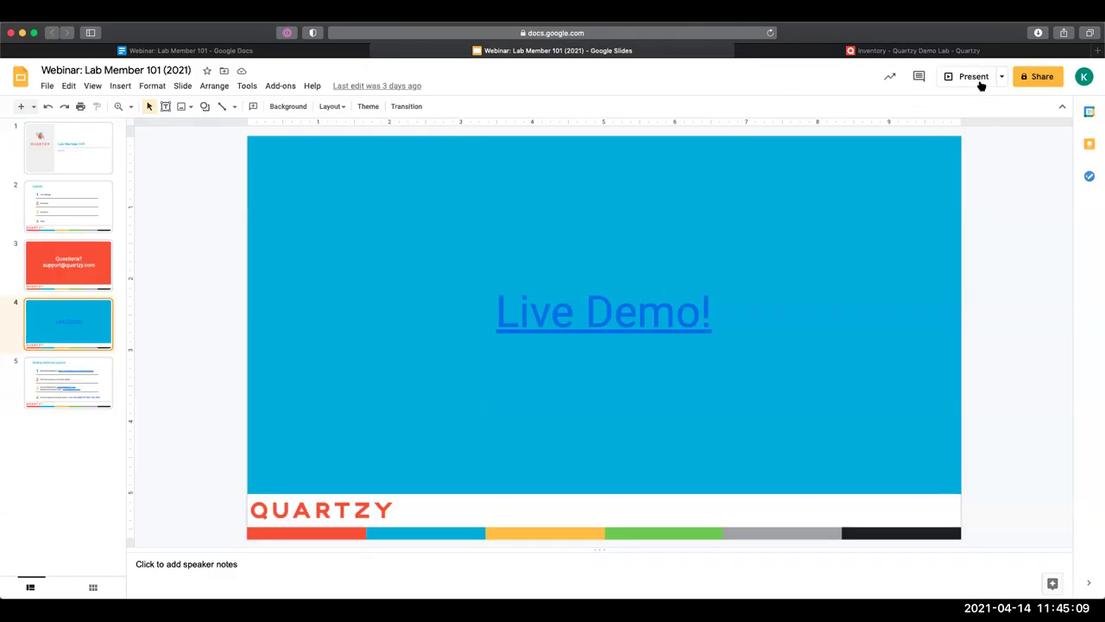
Present the deck, advance to the Getting additional support slide, and exit the slideshow
click(974, 77)
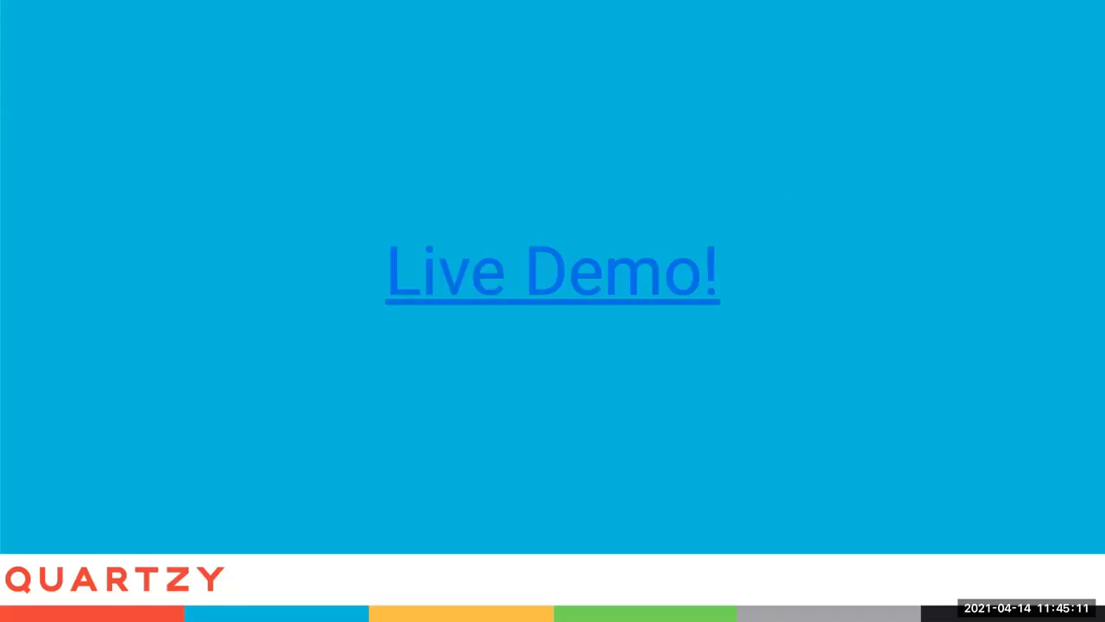
key(Right)
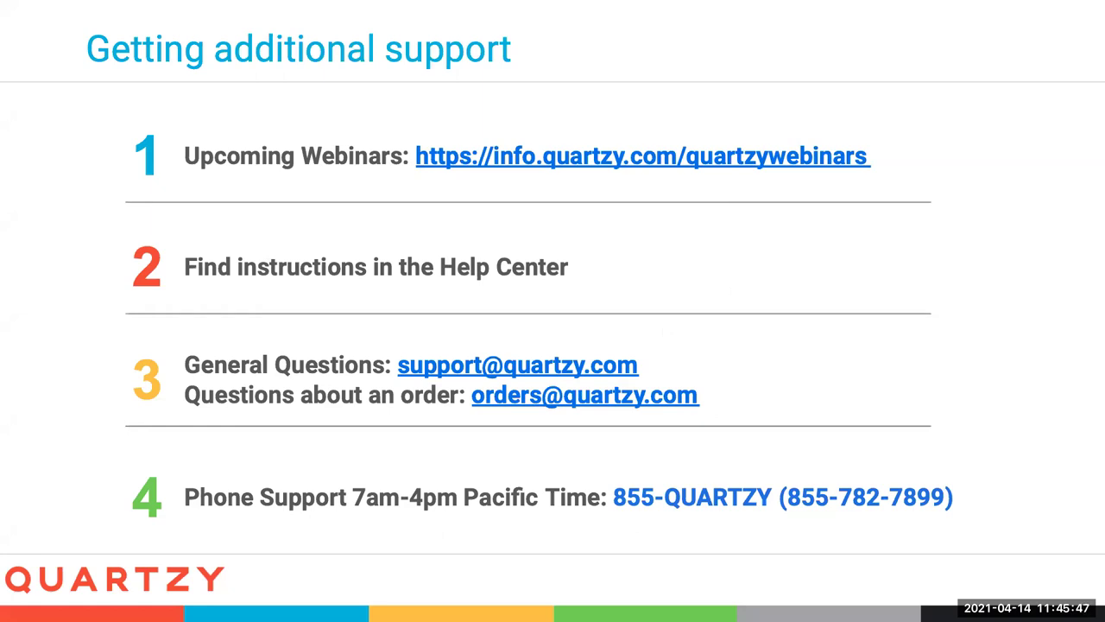
key(Escape)
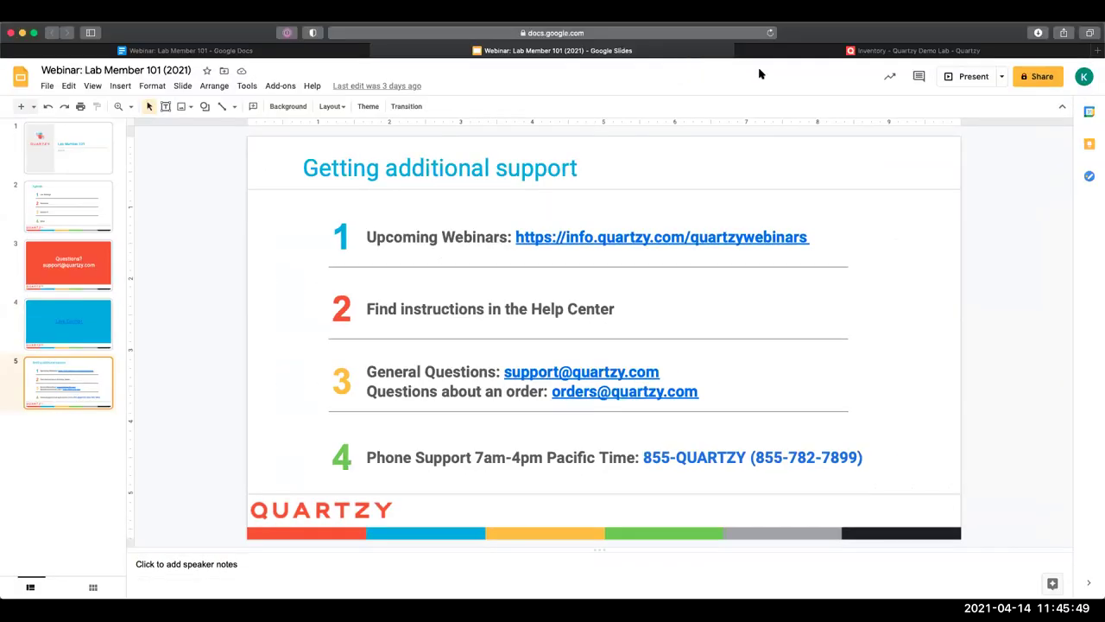
Return to Quartzy's Requests and remove the Requested By filter to show all 66 approved requests
click(812, 53)
click(201, 72)
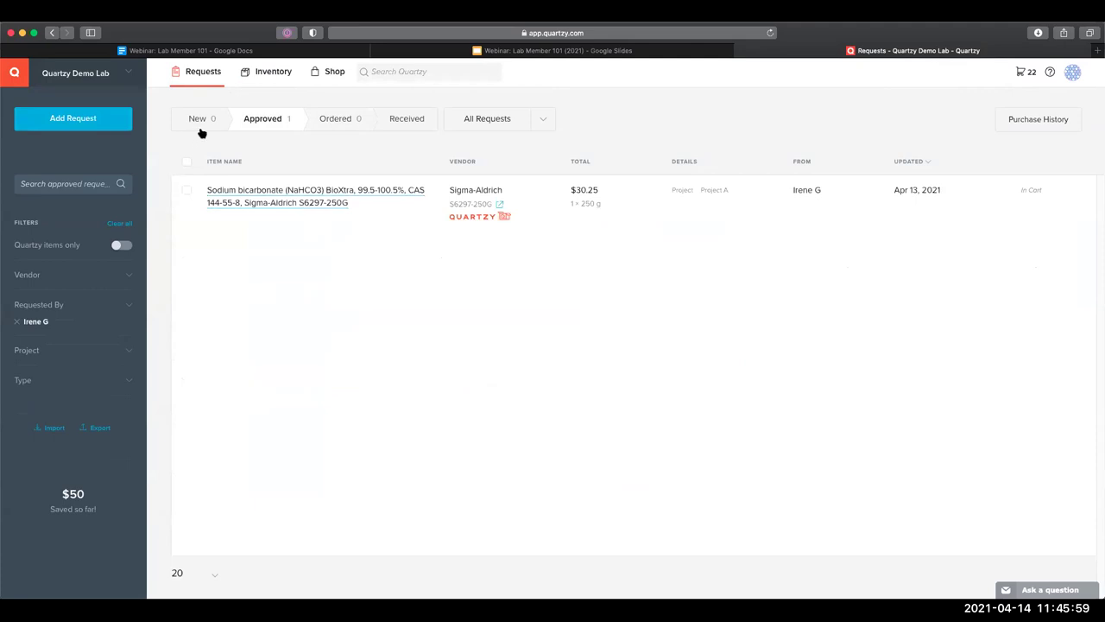
click(107, 79)
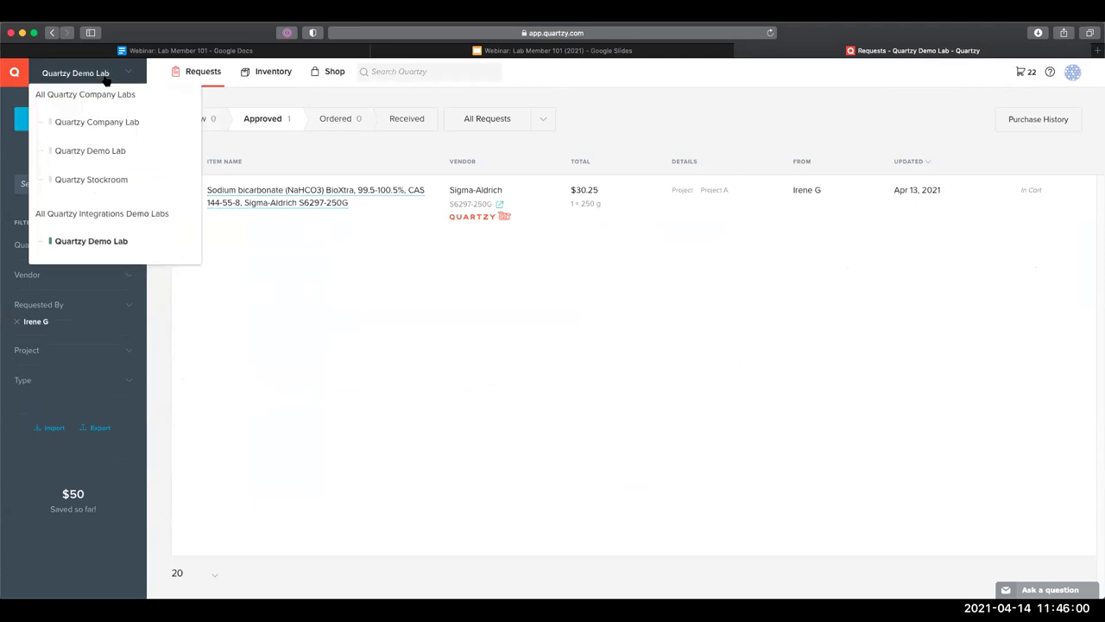
click(259, 284)
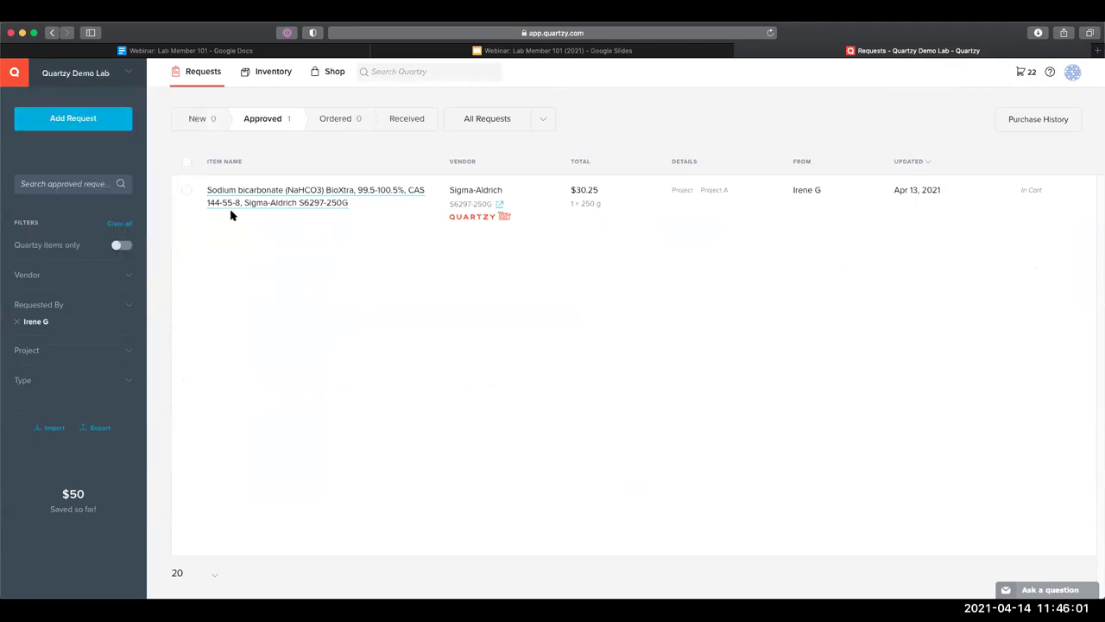
click(18, 322)
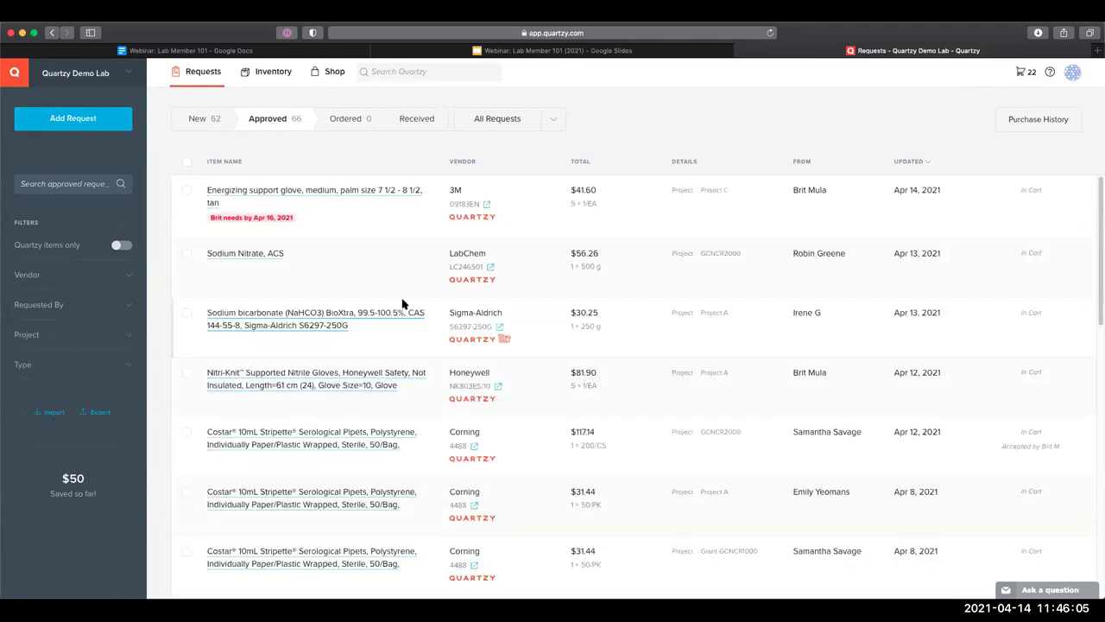
Open the $81.90 Nitri-Knit gloves request details, then the account menu
scroll(403, 302, down, 1)
scroll(325, 289, down, 1)
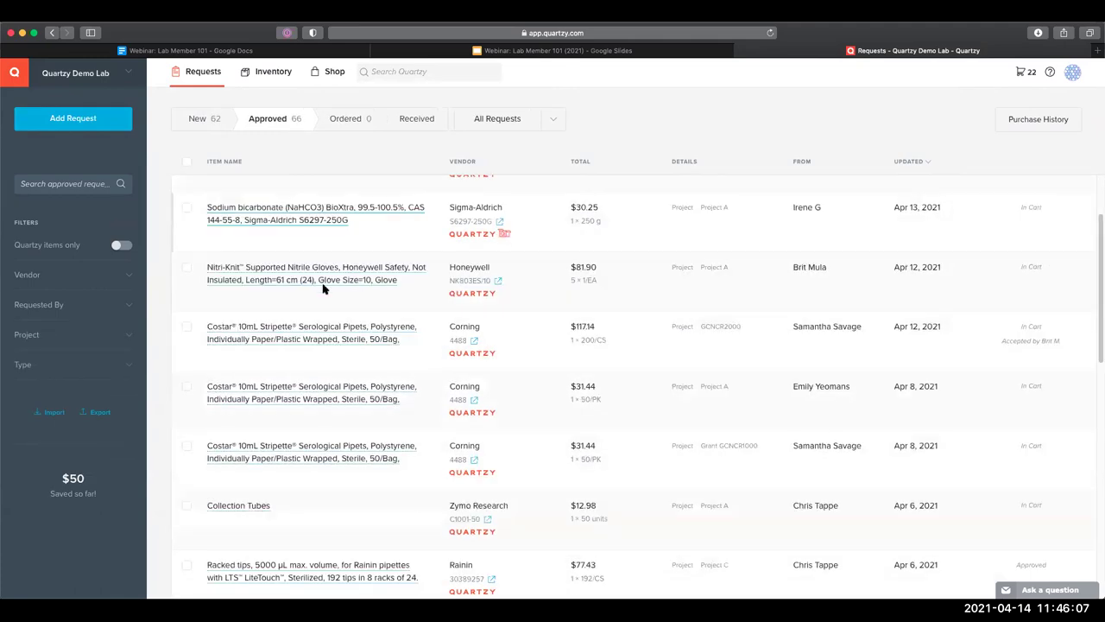
scroll(313, 298, down, 1)
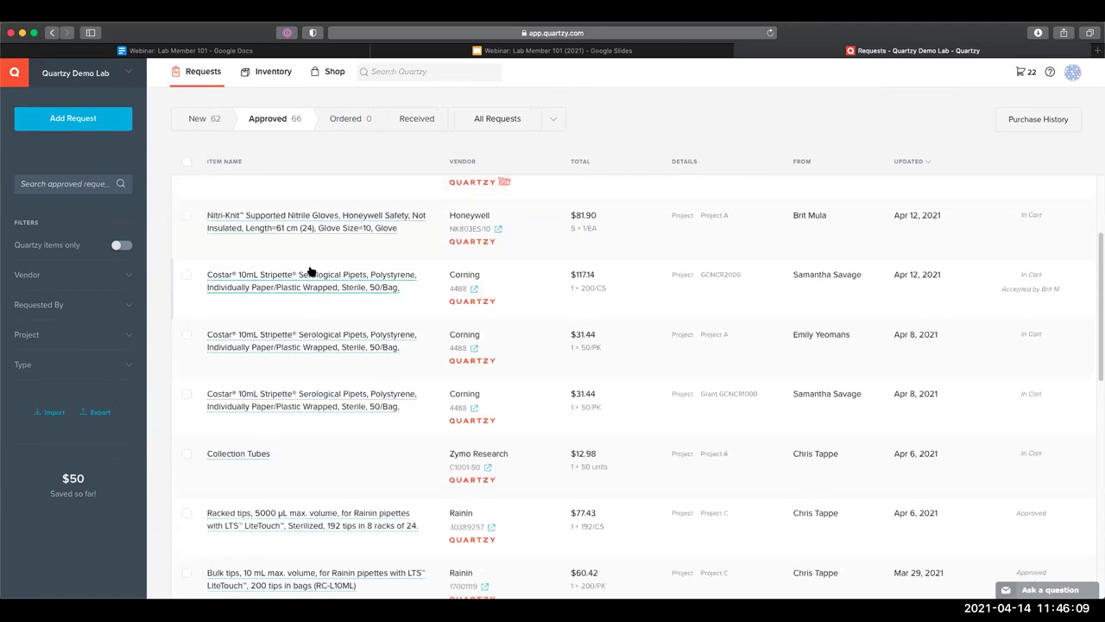
click(337, 229)
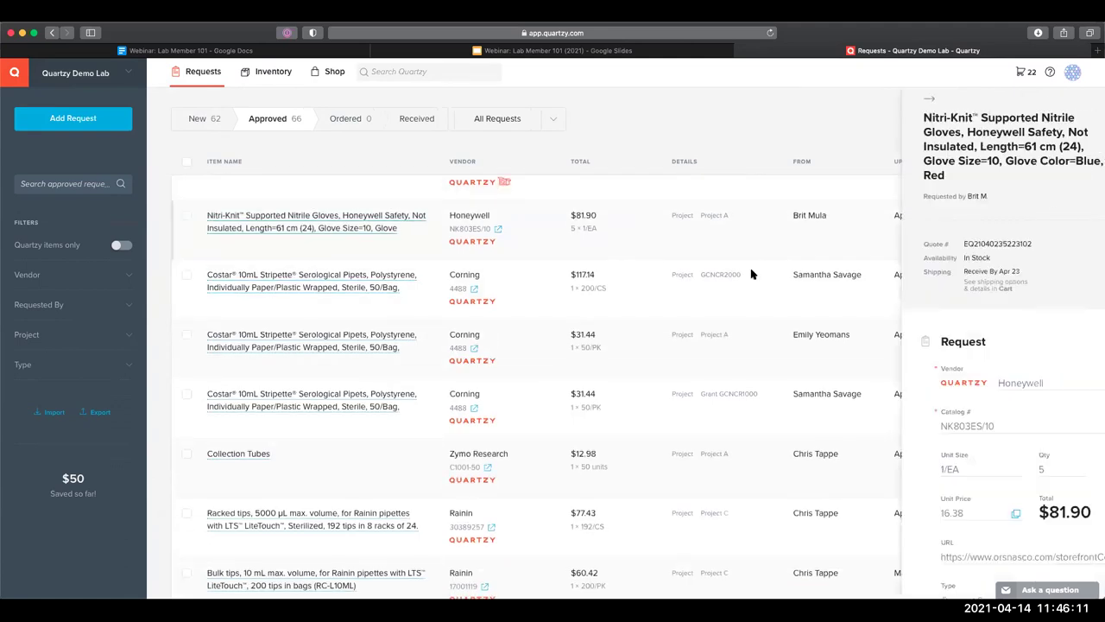
scroll(898, 349, down, 5)
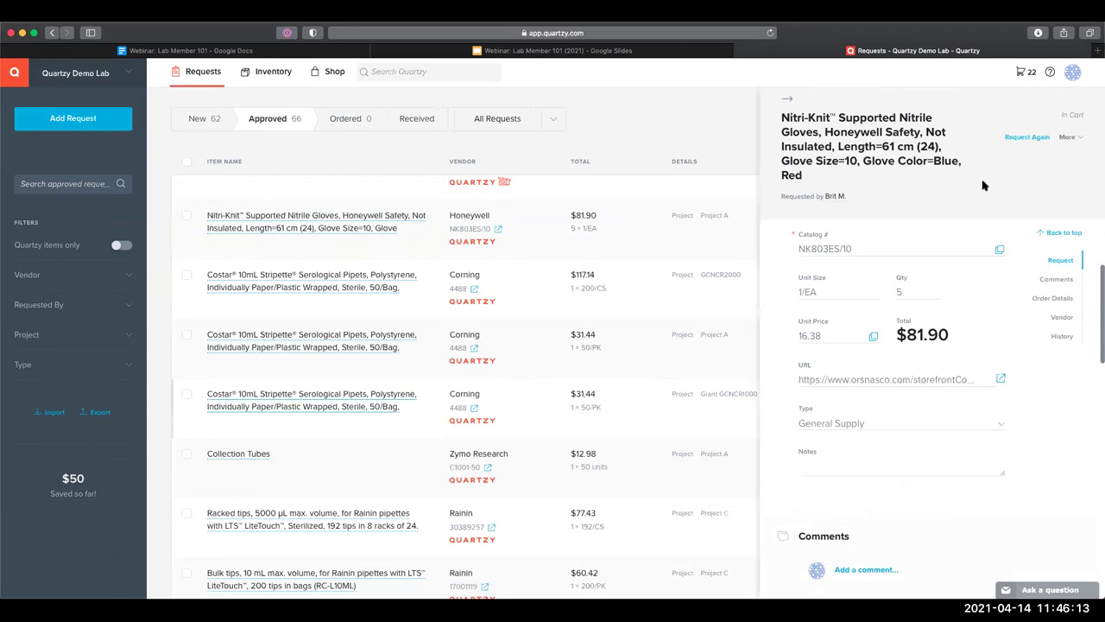
click(1073, 72)
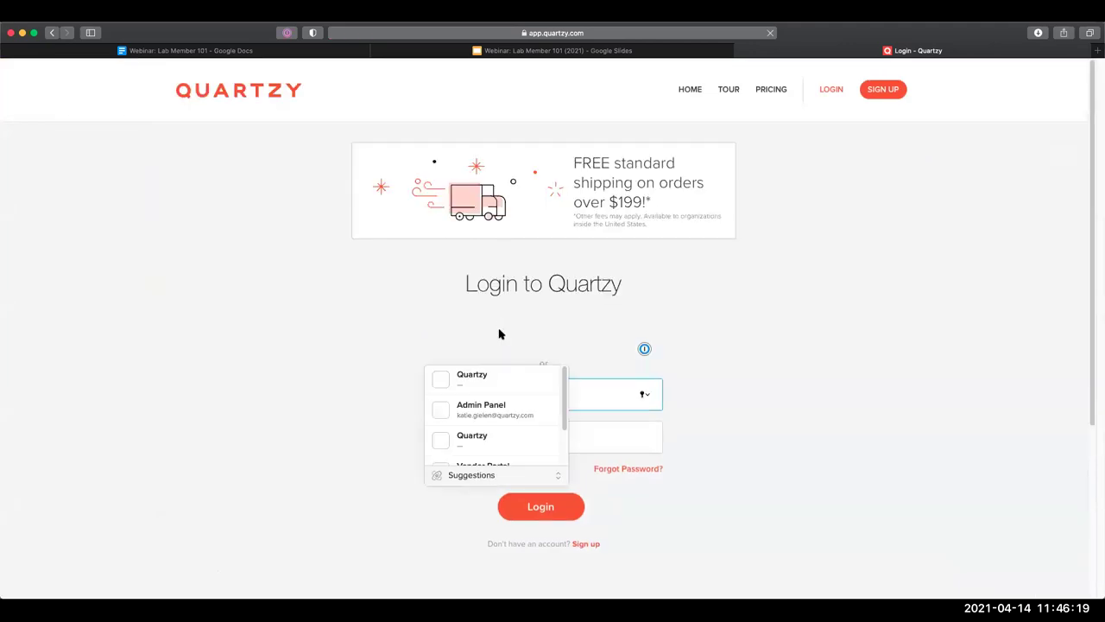
Dismiss the saved-login suggestions on the Quartzy login page and refocus the browser
key(super+Tab)
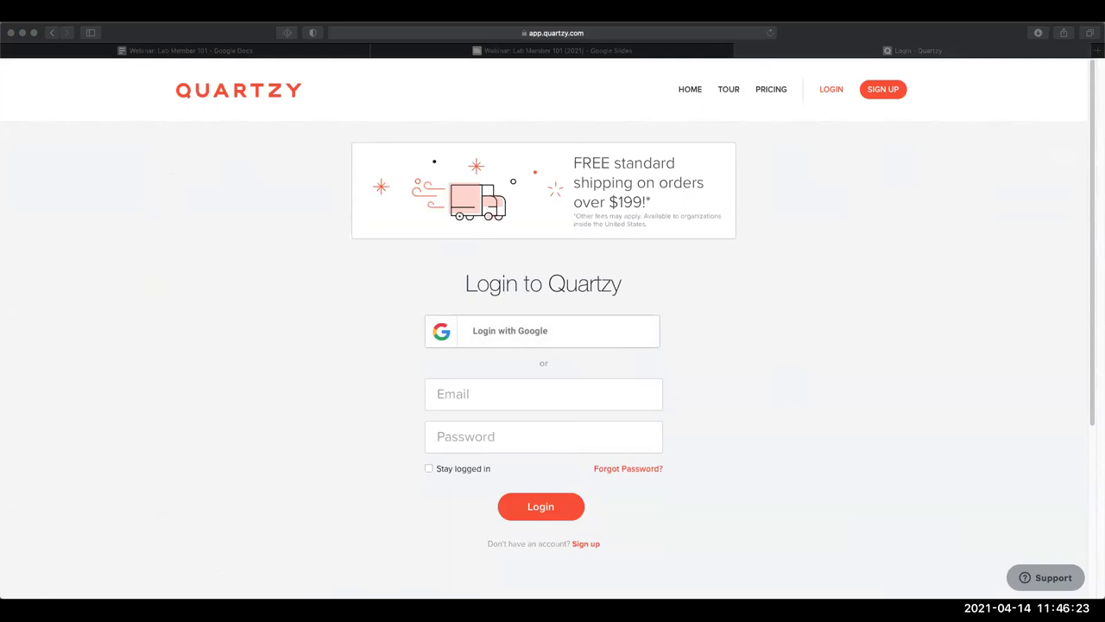
click(176, 251)
key(super+Tab)
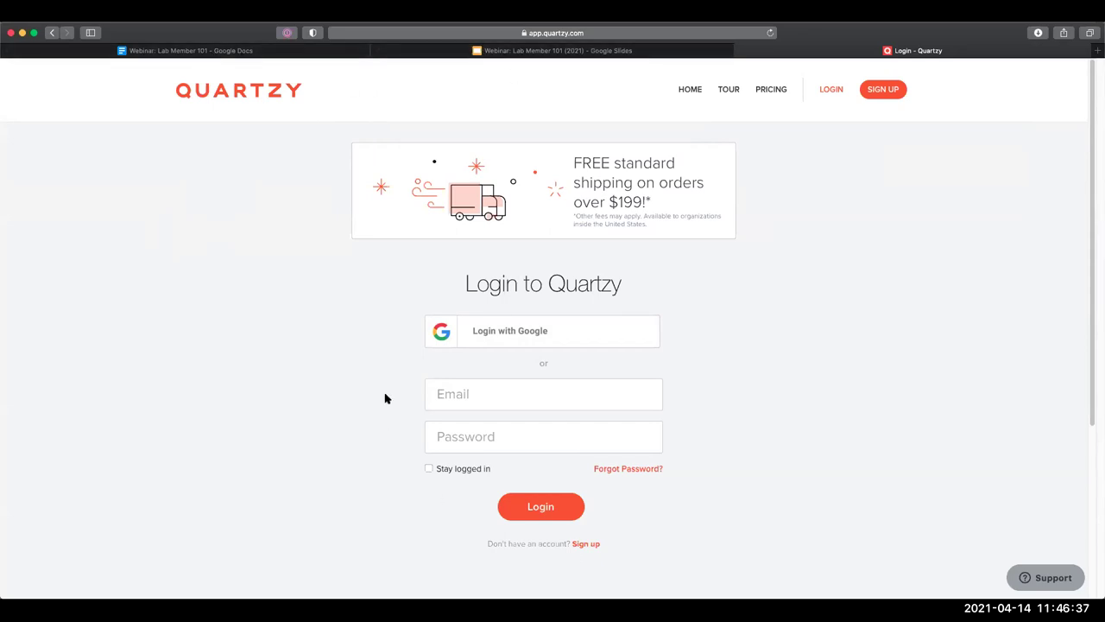
click(469, 394)
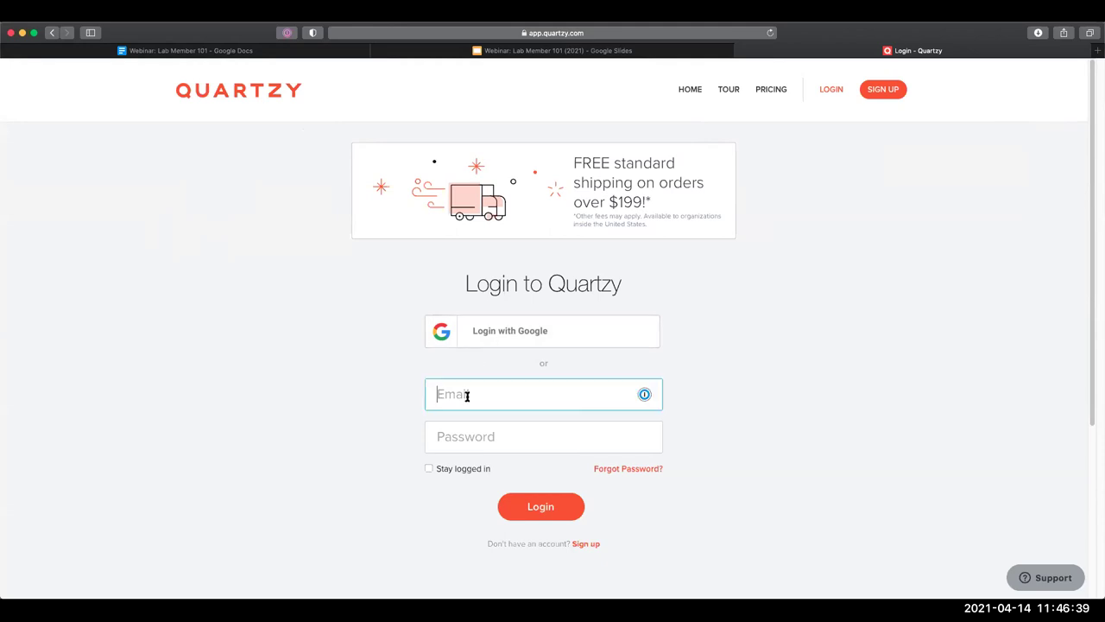
click(493, 348)
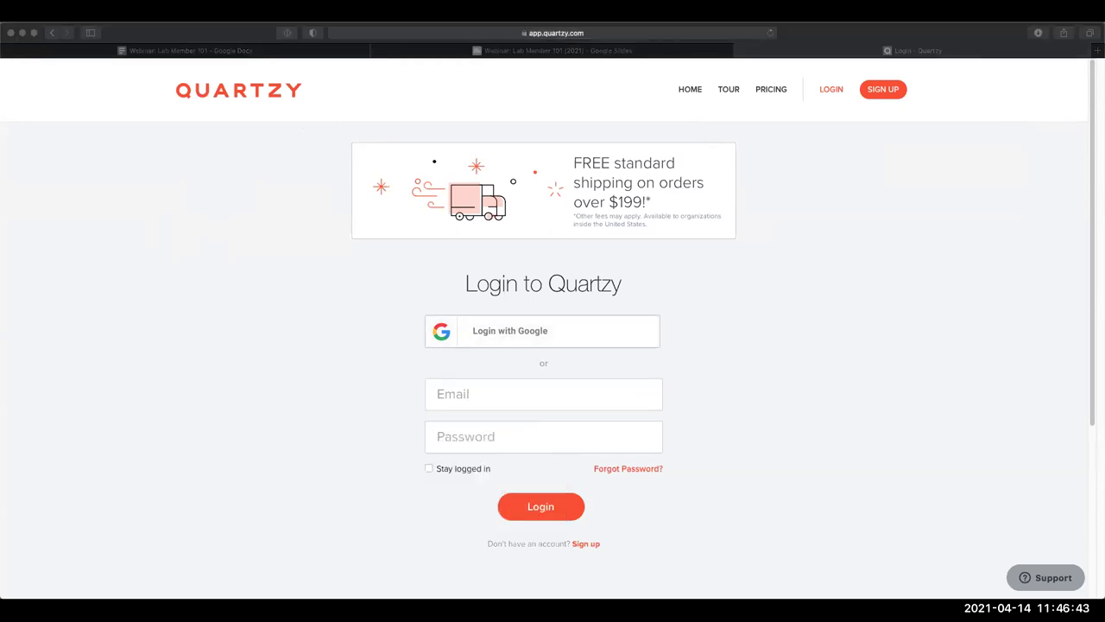
click(244, 200)
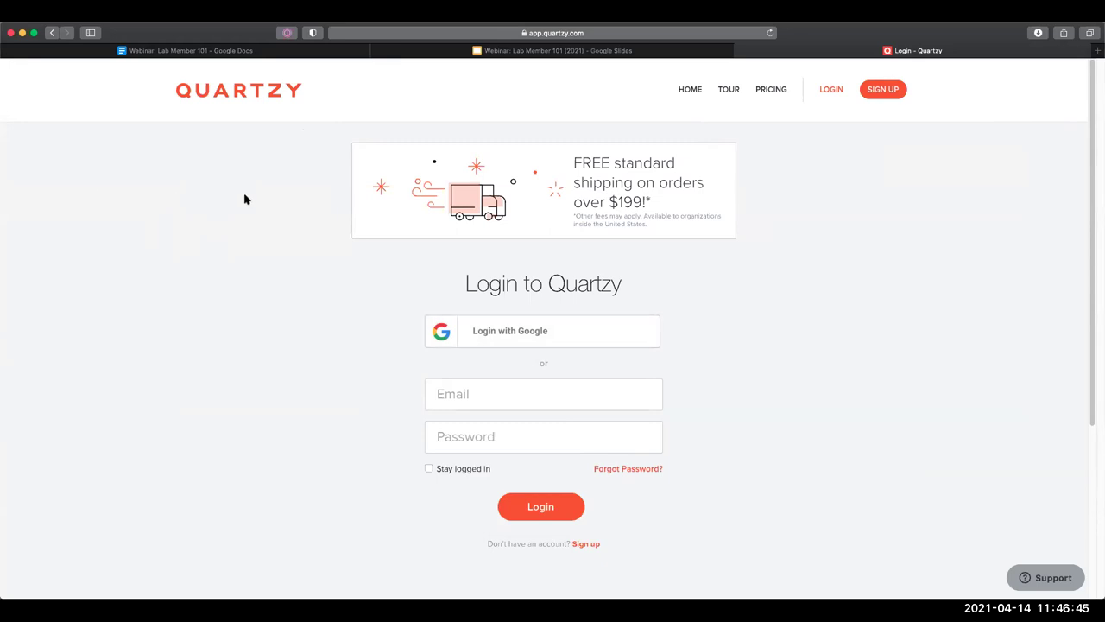
Open a new tab and go to the admin.quartzy.com Admin Panel
mouse_move(565, 56)
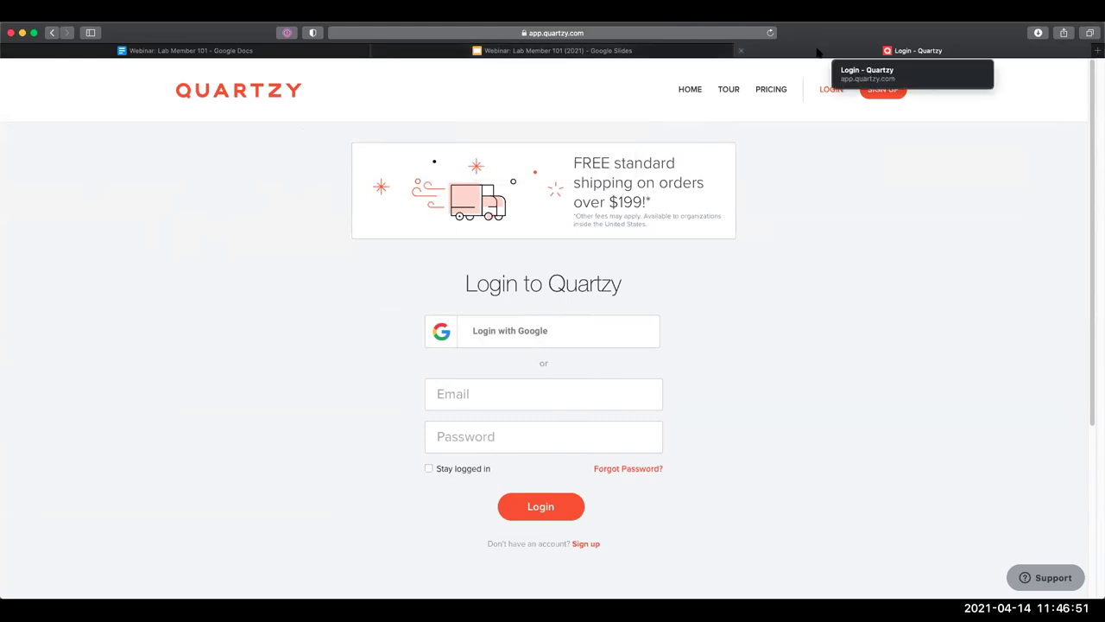
key(super+t)
text(admin.quartzy.com/#/login)
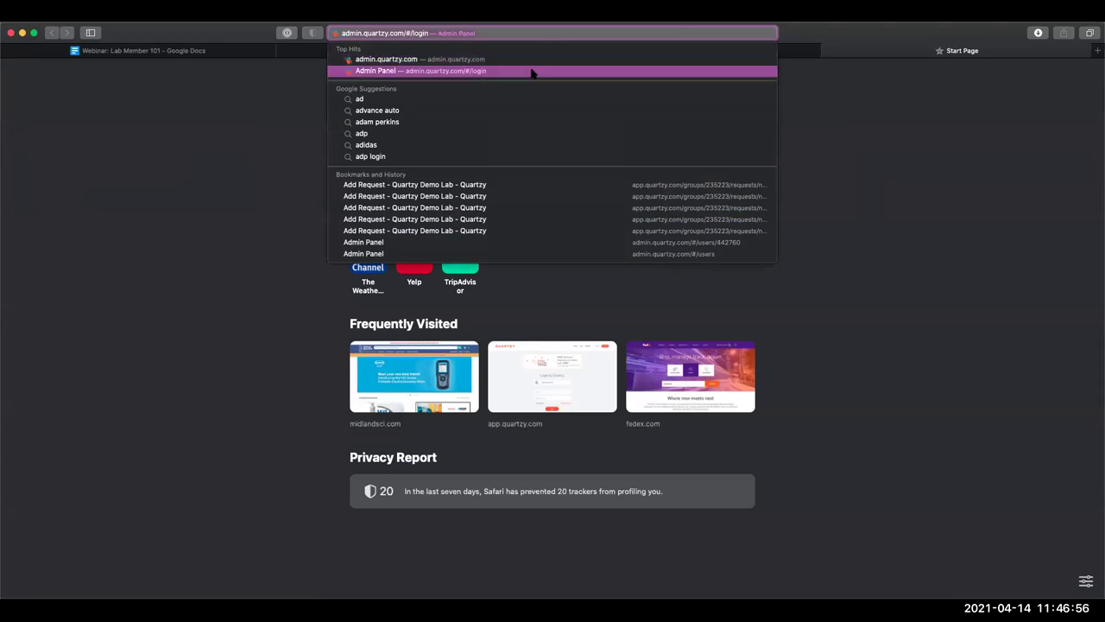
click(530, 72)
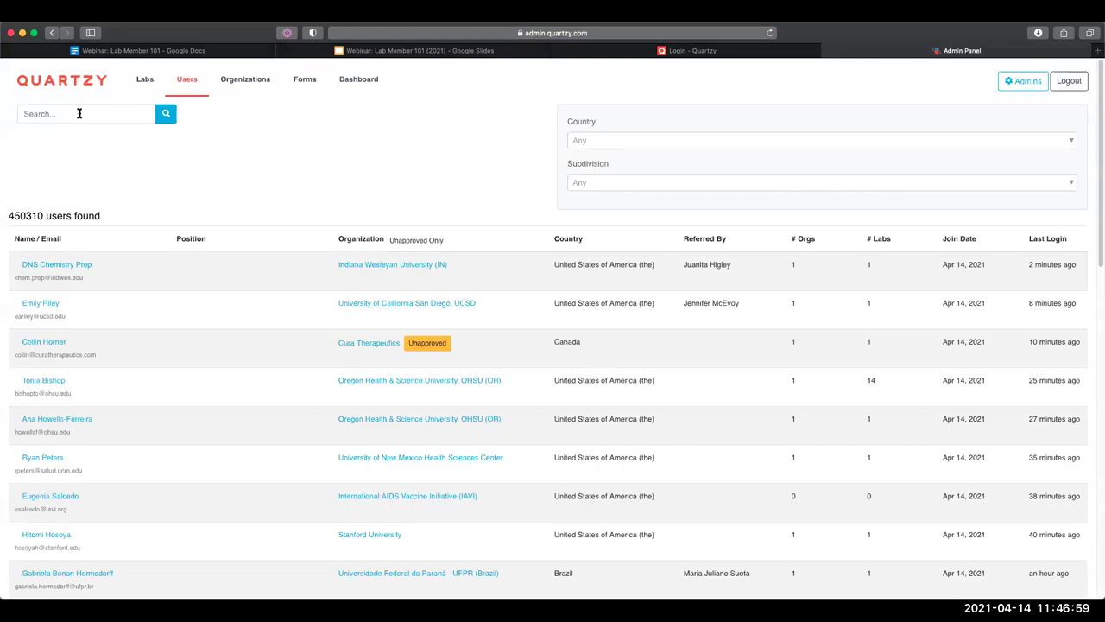
Find the lab member by full name in Users and log in as that user
click(78, 113)
key(Return)
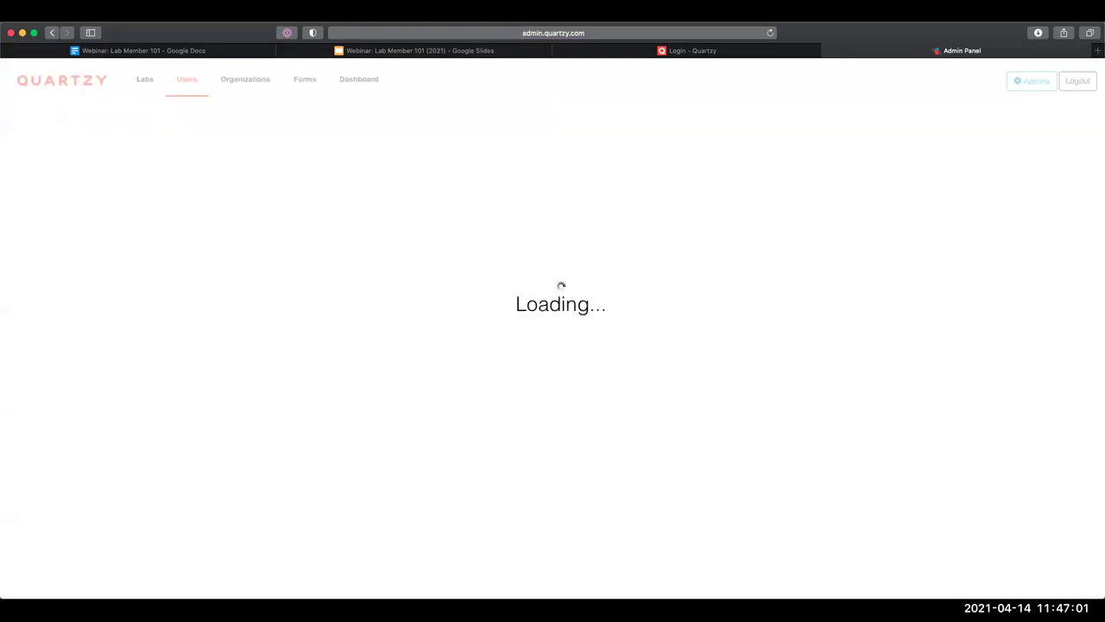
click(53, 265)
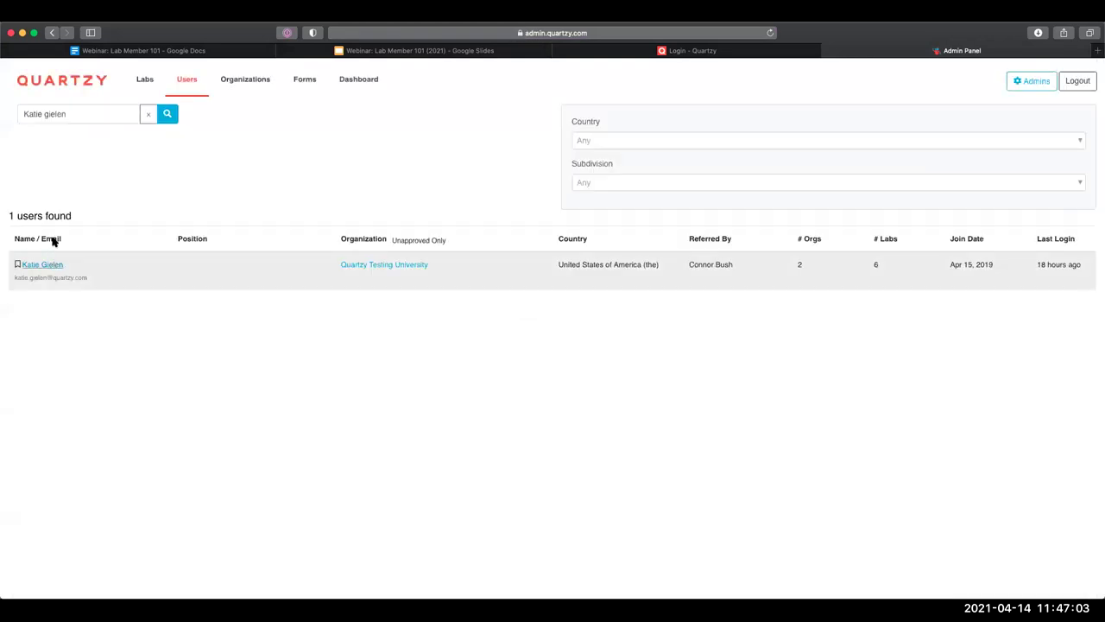
click(972, 244)
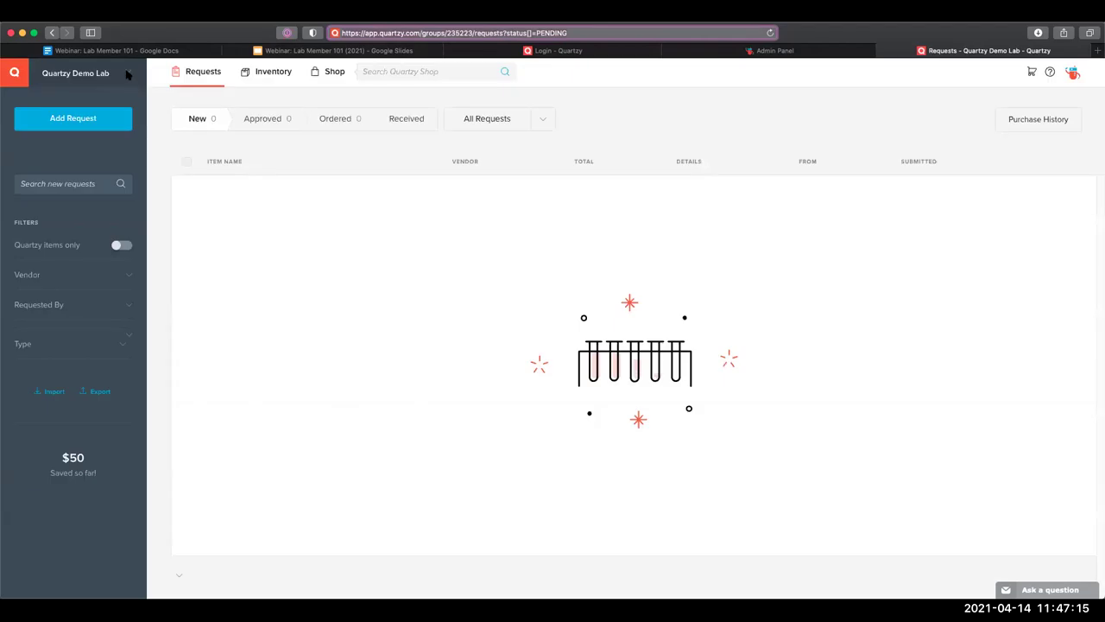
Mark the approved $2,800 Bottle Top Filter, 45 mm request as ordered and view the Ordered list
click(126, 73)
click(275, 119)
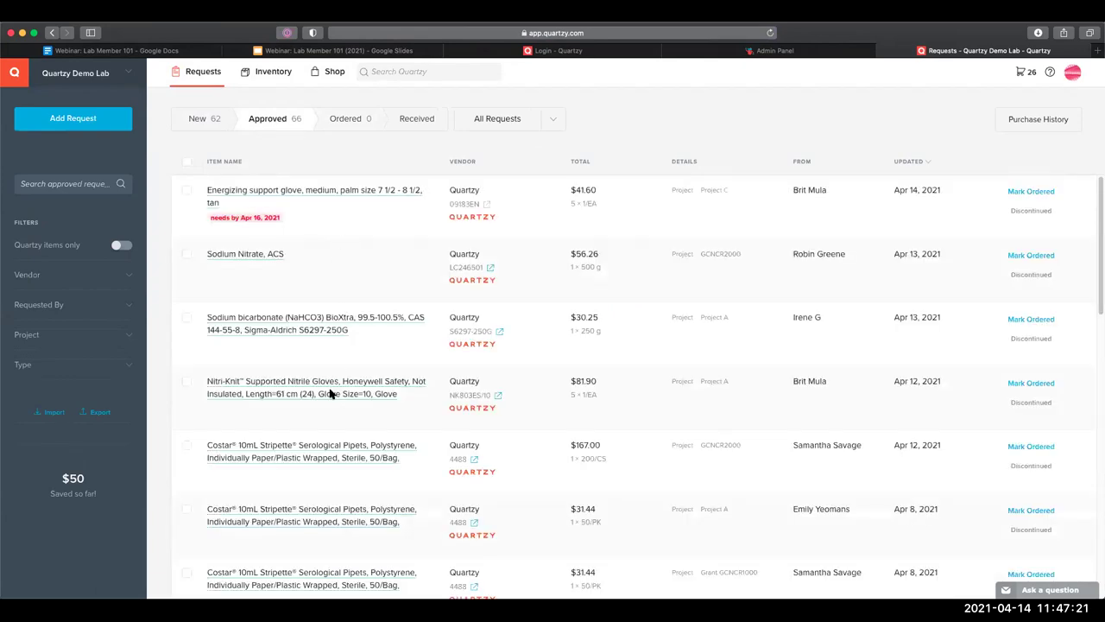
scroll(893, 382, down, 1)
scroll(893, 383, down, 5)
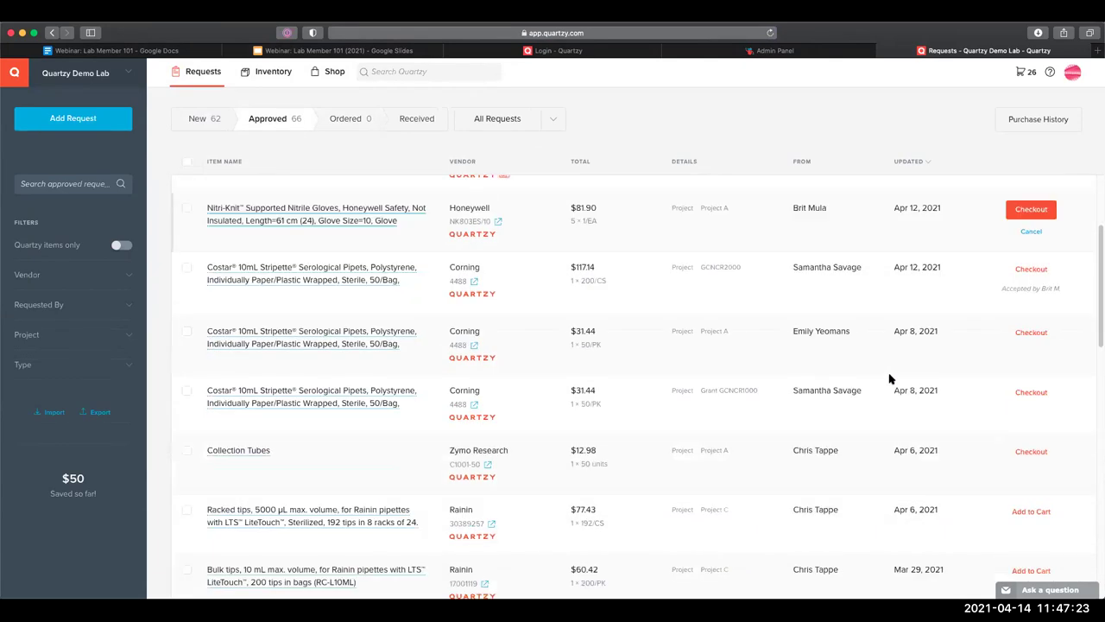
scroll(887, 376, down, 2)
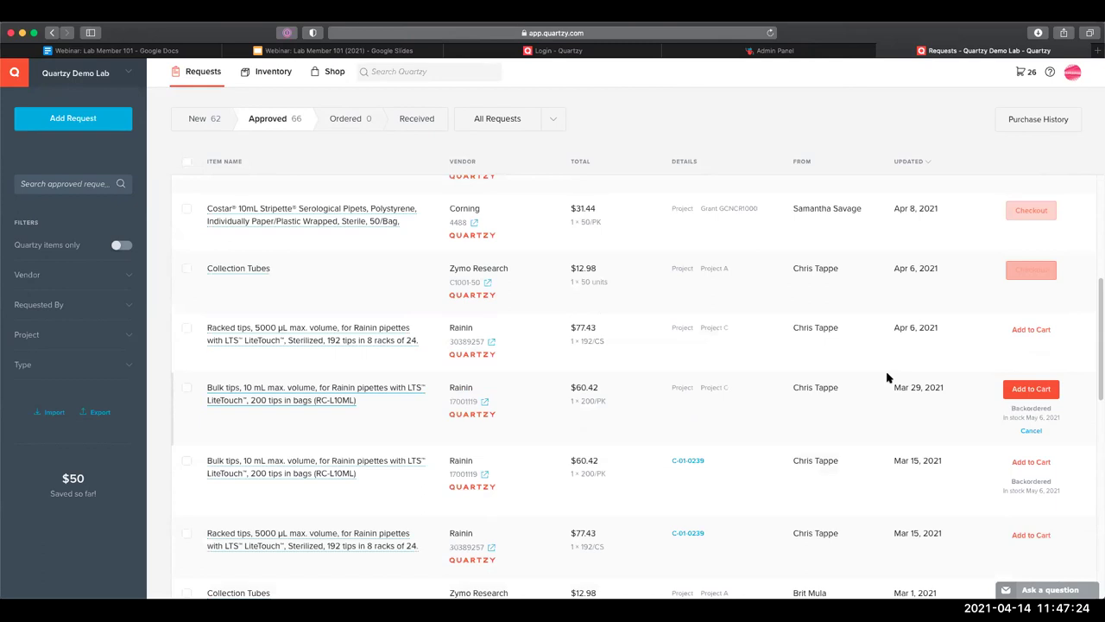
scroll(284, 390, down, 8)
click(279, 390)
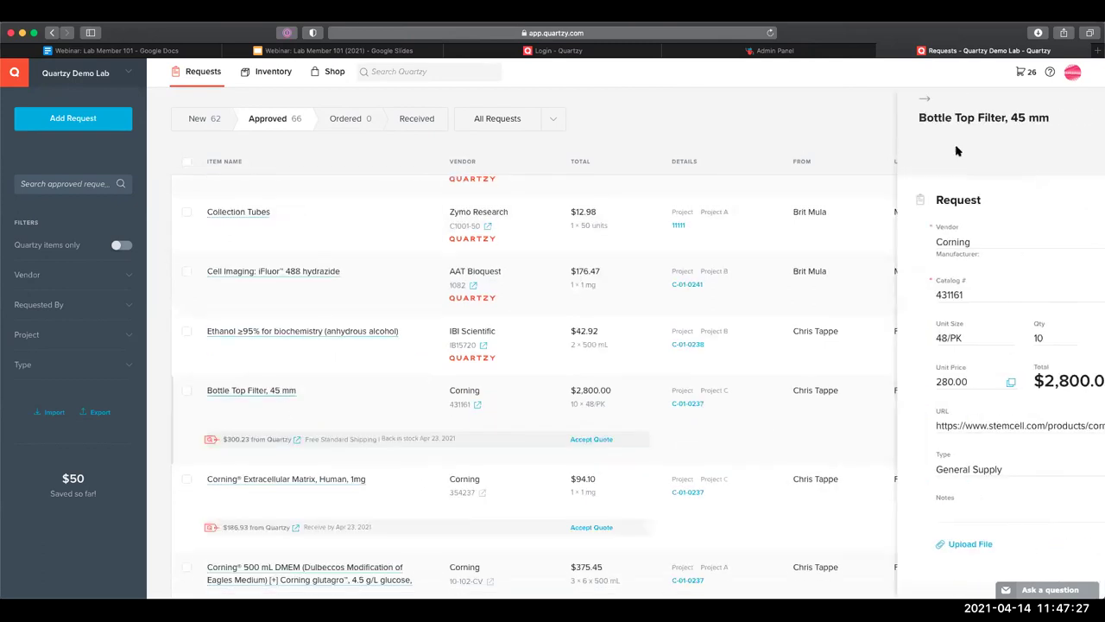
click(1016, 127)
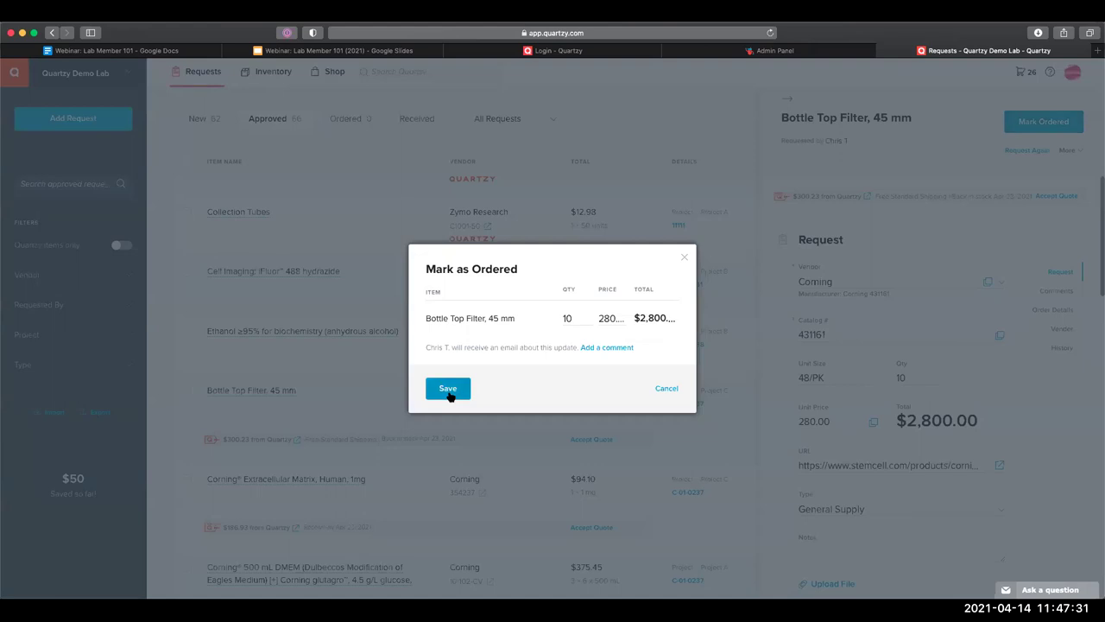
click(448, 391)
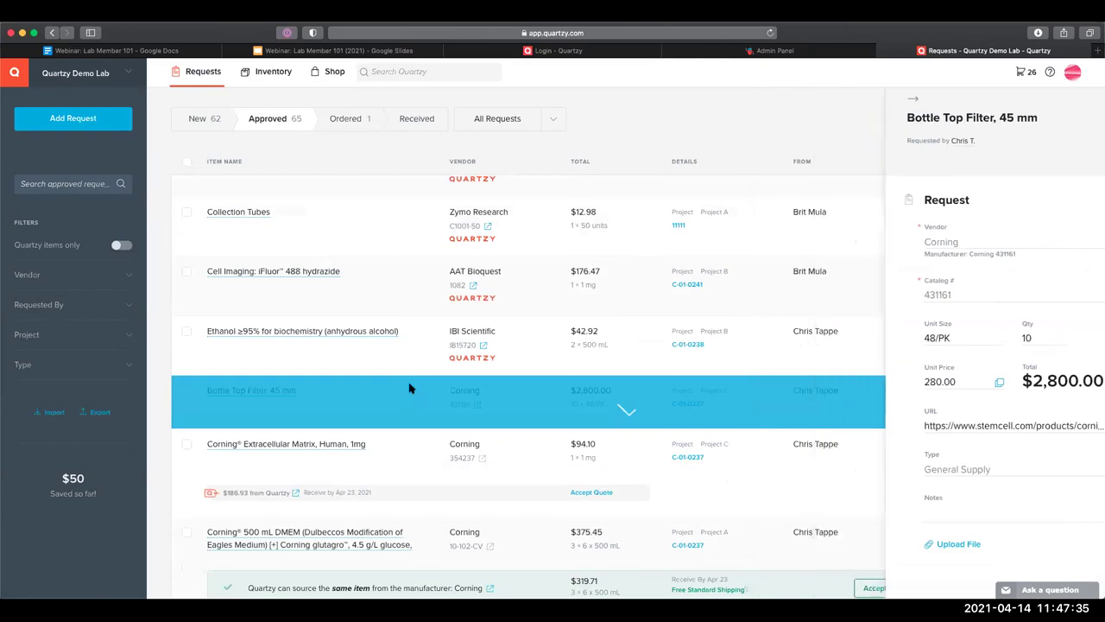
click(362, 123)
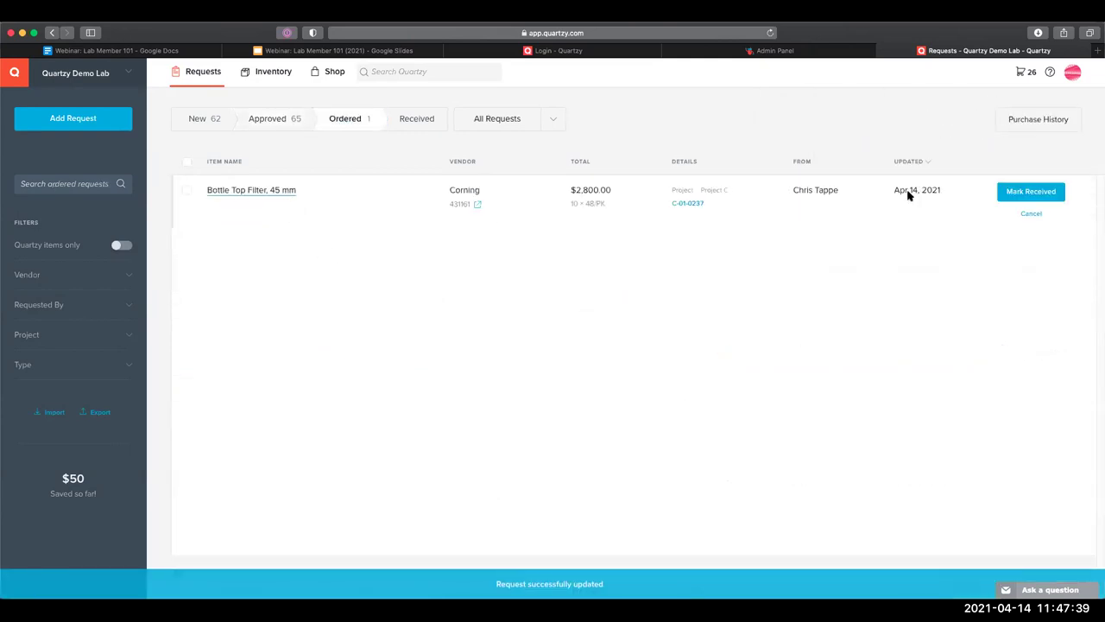
Record 5 Bottle Top Filters received as a partial delivery, with 5 in stock
click(1013, 195)
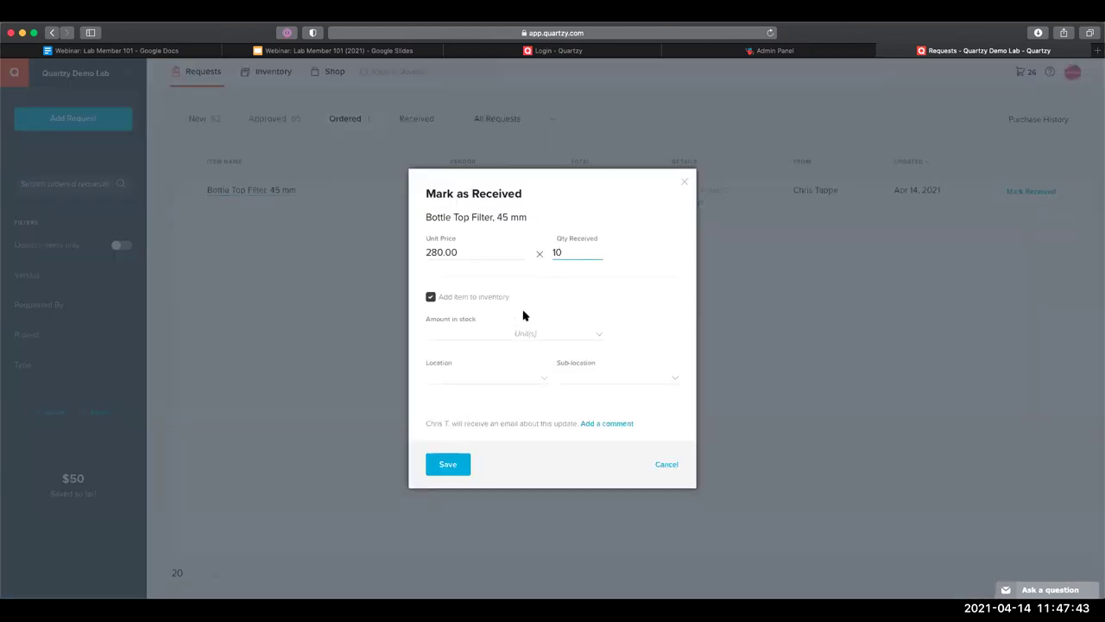
key(BackSpace)
key(BackSpace)
click(618, 257)
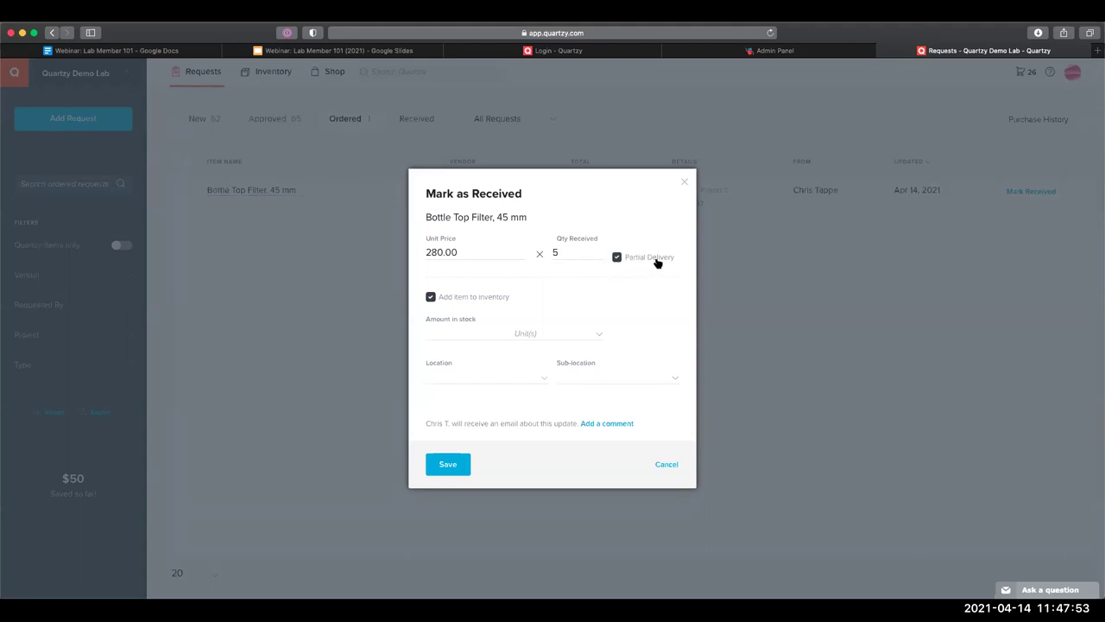
click(554, 258)
click(623, 284)
click(512, 253)
click(577, 253)
click(437, 331)
text(5)
click(448, 276)
click(448, 464)
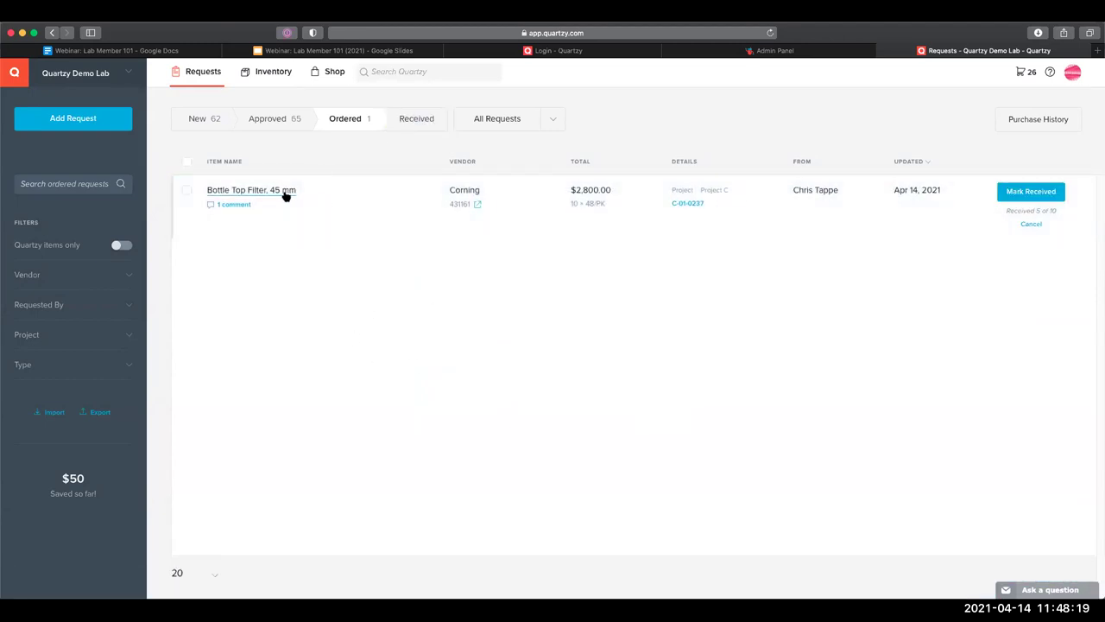
click(282, 221)
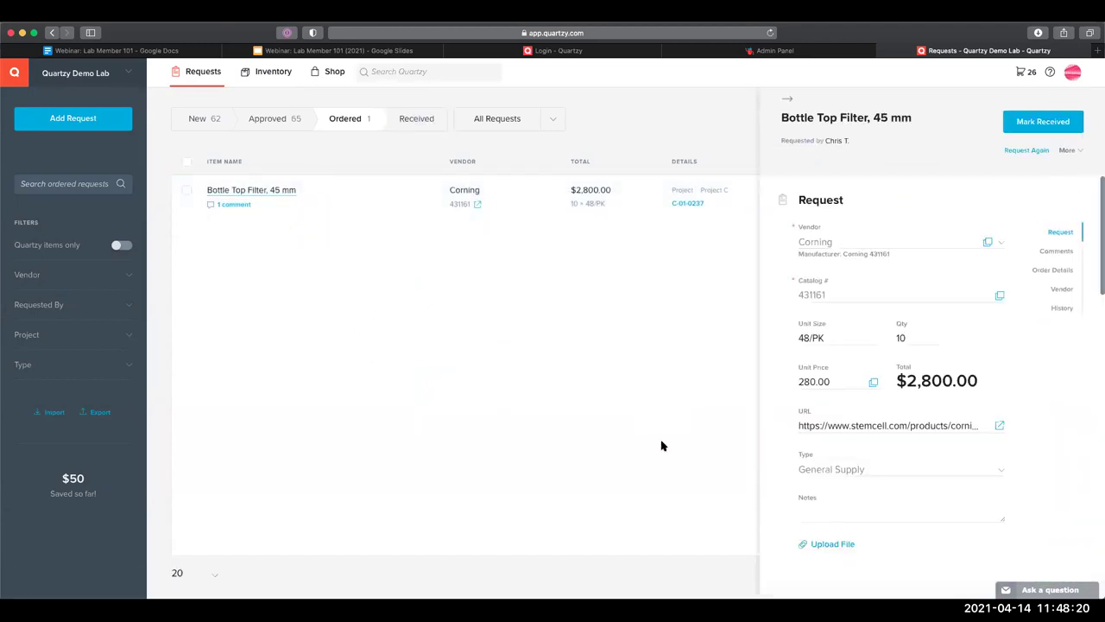
click(694, 300)
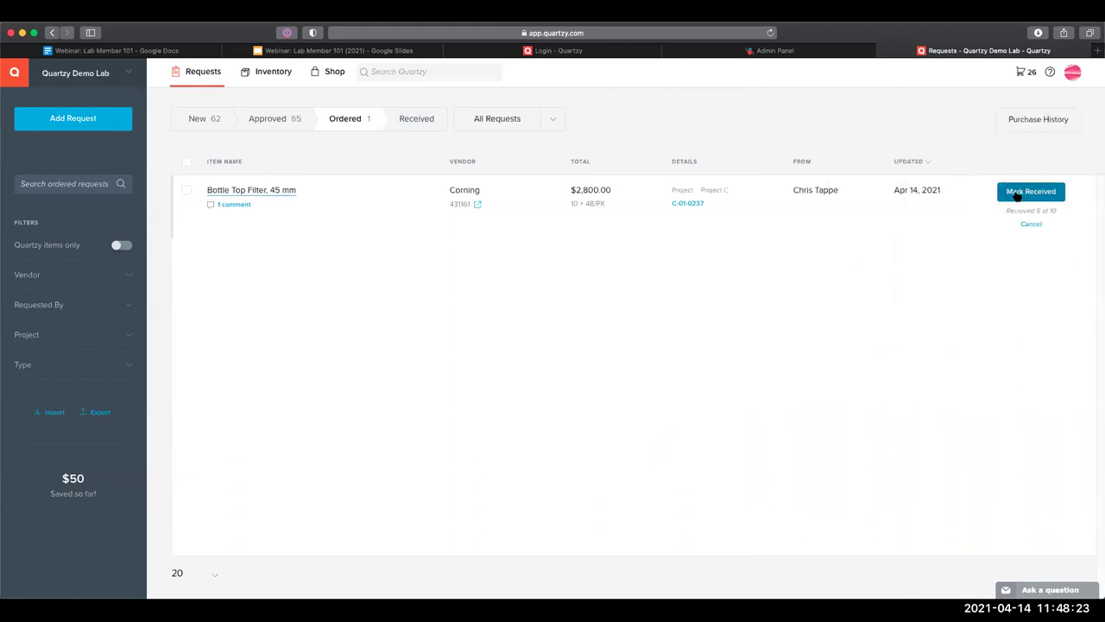
click(1017, 192)
click(570, 247)
text(5)
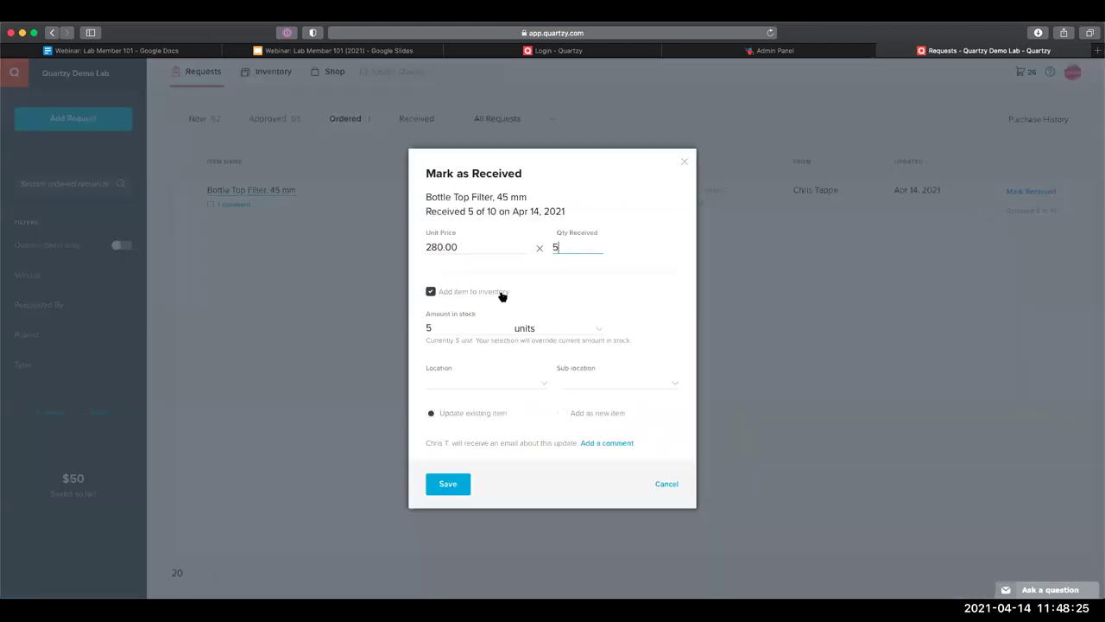
click(666, 484)
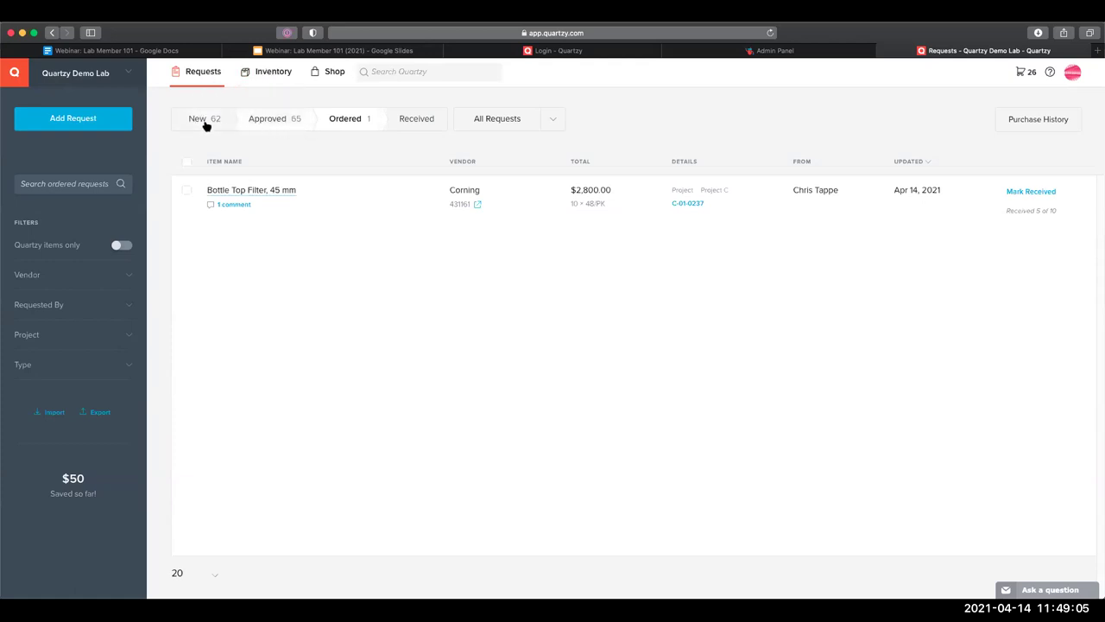
Open Quartzy Demo Lab's management settings at the item Types list
click(273, 74)
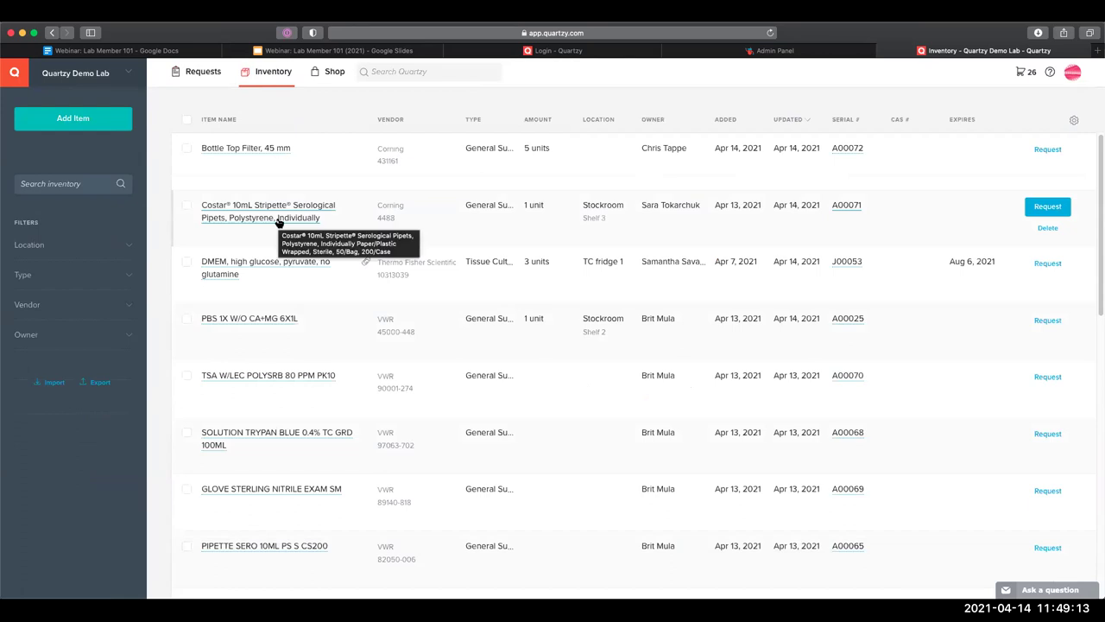
click(122, 69)
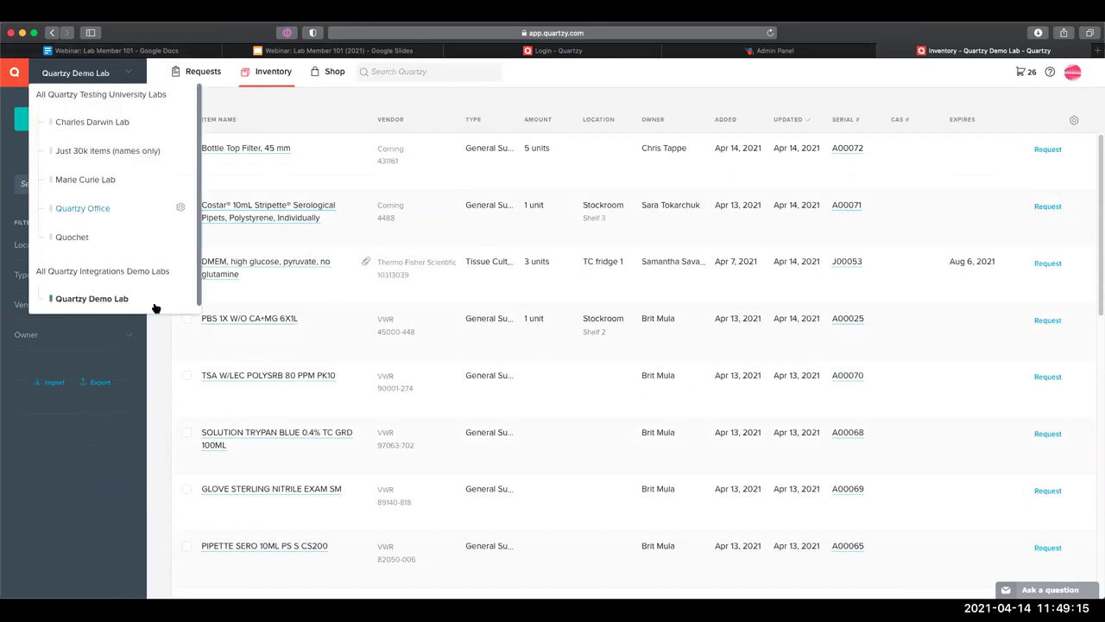
click(180, 297)
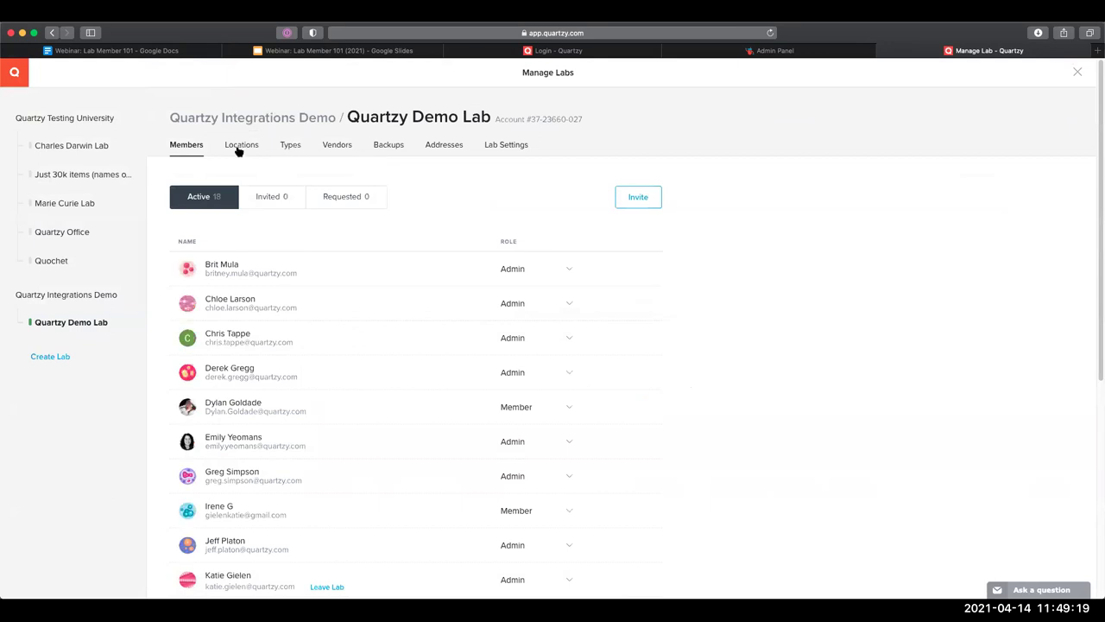
click(290, 149)
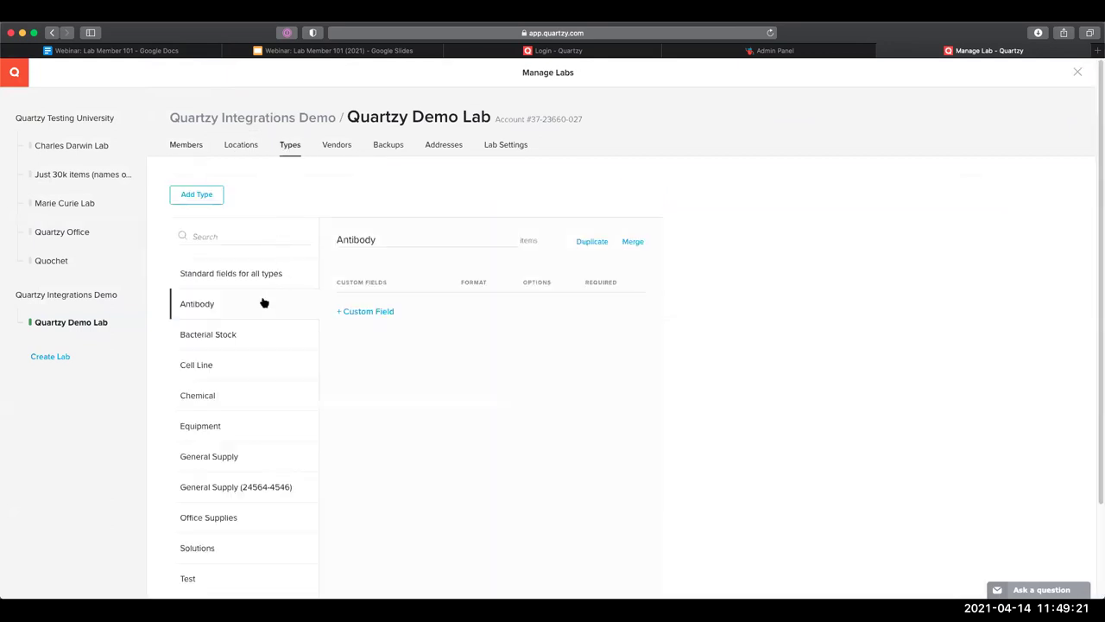
scroll(388, 279, down, 5)
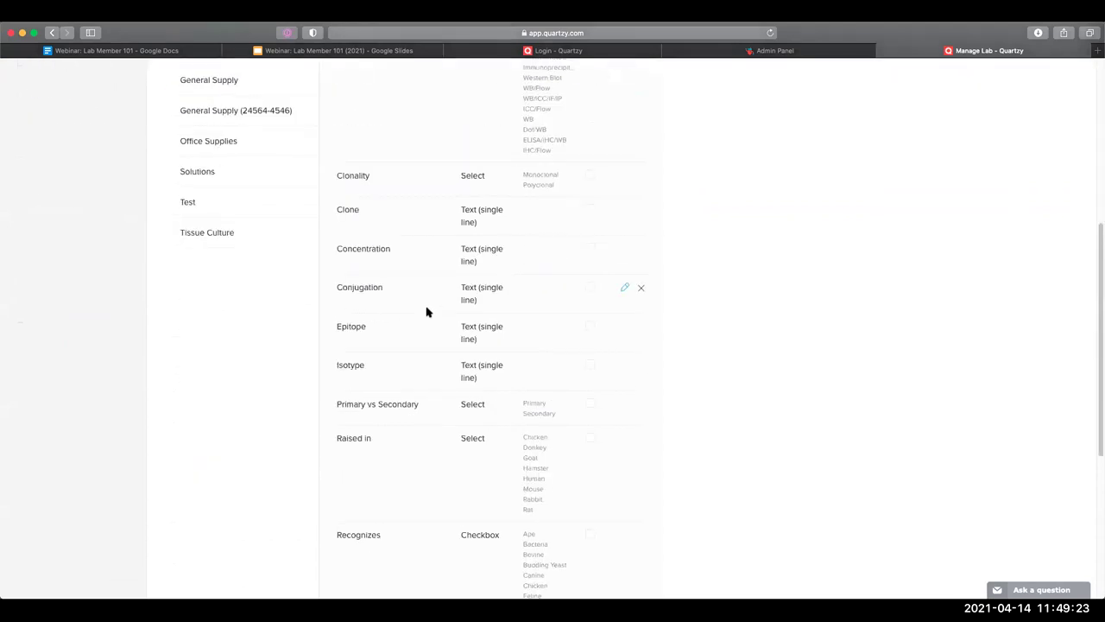
scroll(426, 312, down, 5)
Add a required Date-format custom field named 'date' to the Antibody type
click(380, 486)
click(377, 523)
text(date)
click(473, 530)
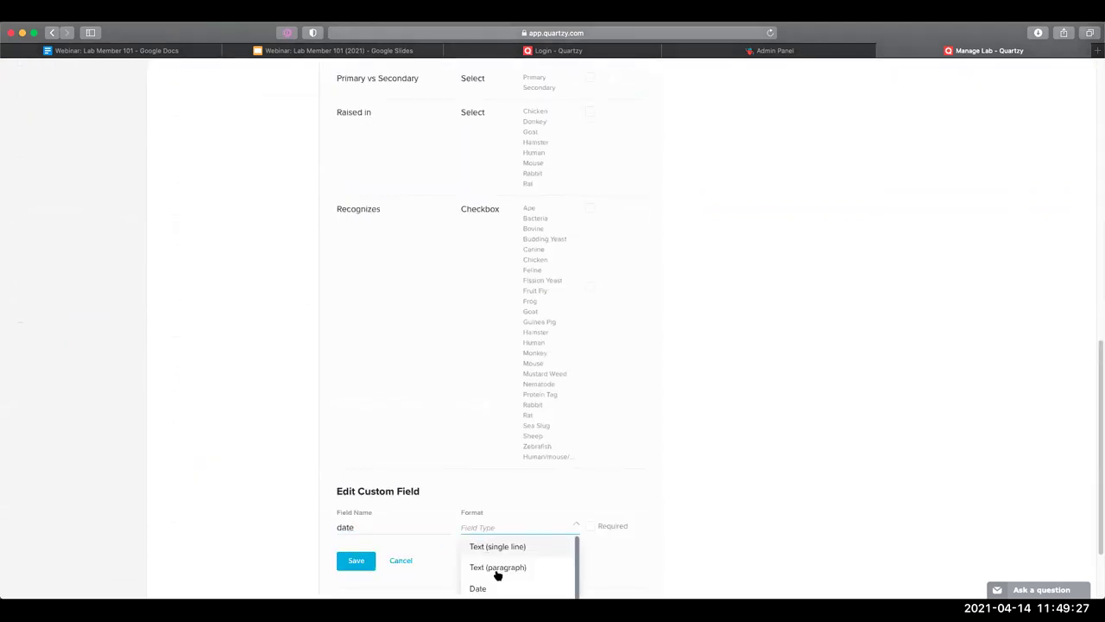
click(499, 587)
click(590, 527)
click(361, 560)
Close lab management and go to the lab's Inventory page
scroll(358, 401, up, 5)
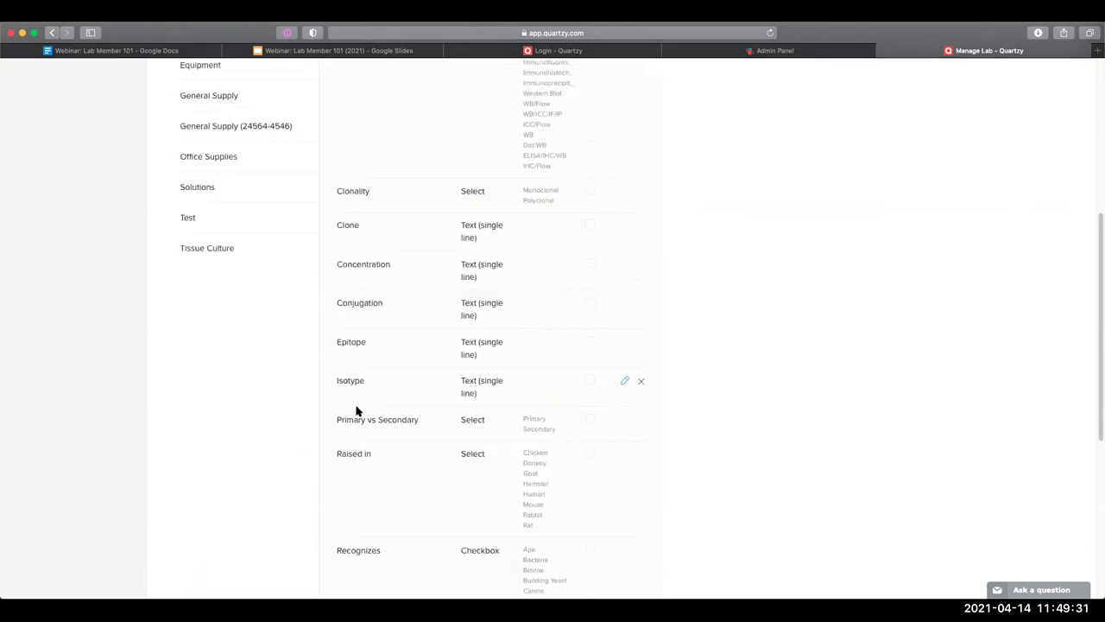
scroll(357, 411, up, 4)
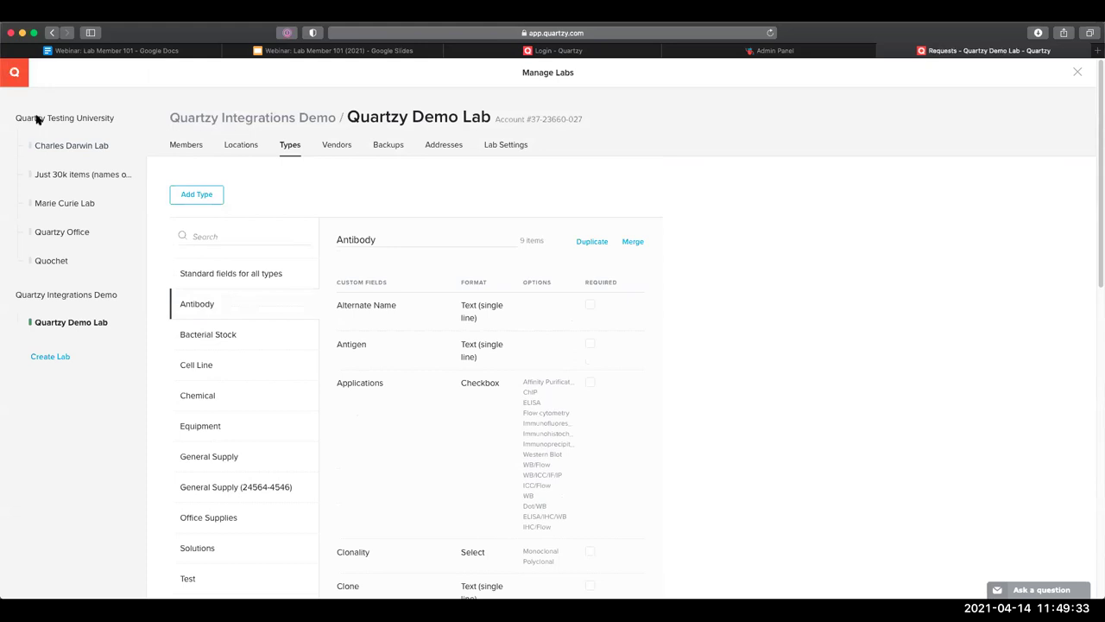
key(Escape)
click(251, 77)
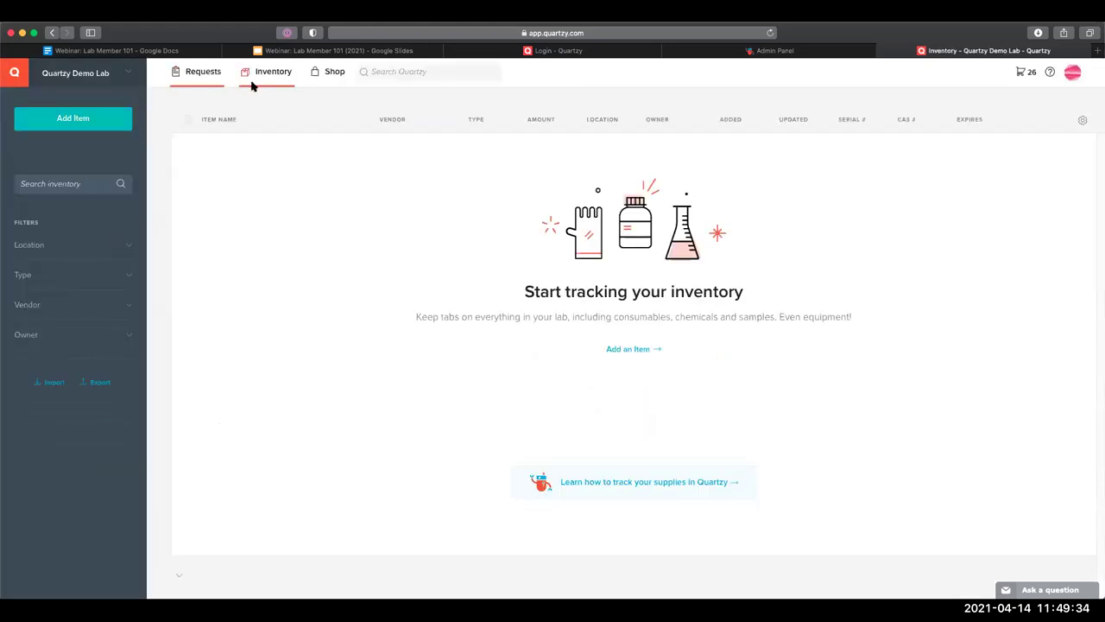
click(83, 132)
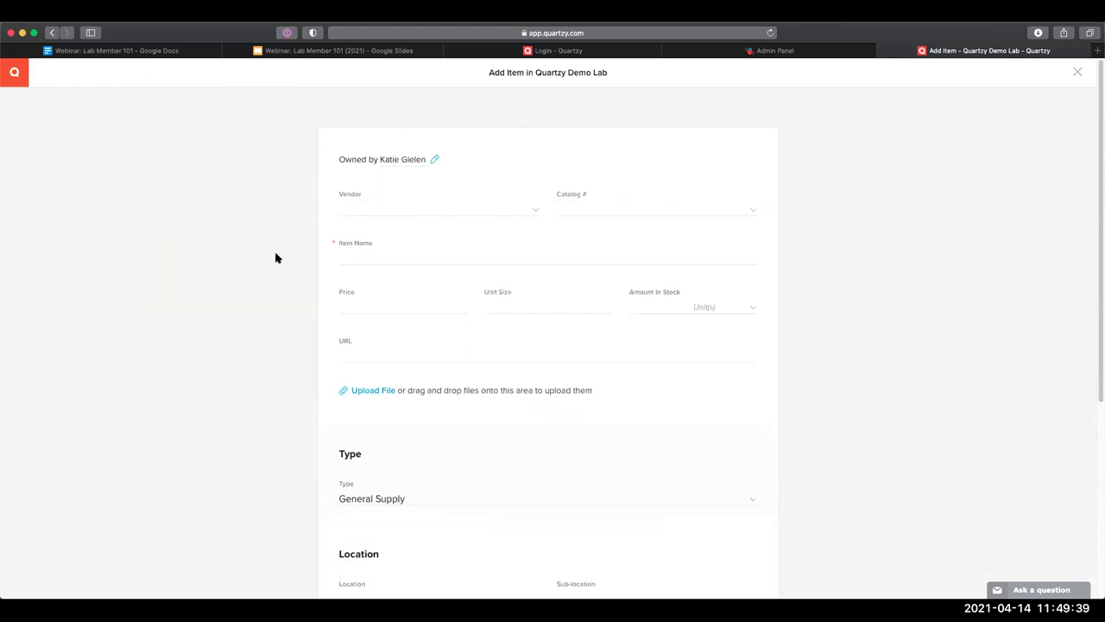
scroll(275, 257, down, 5)
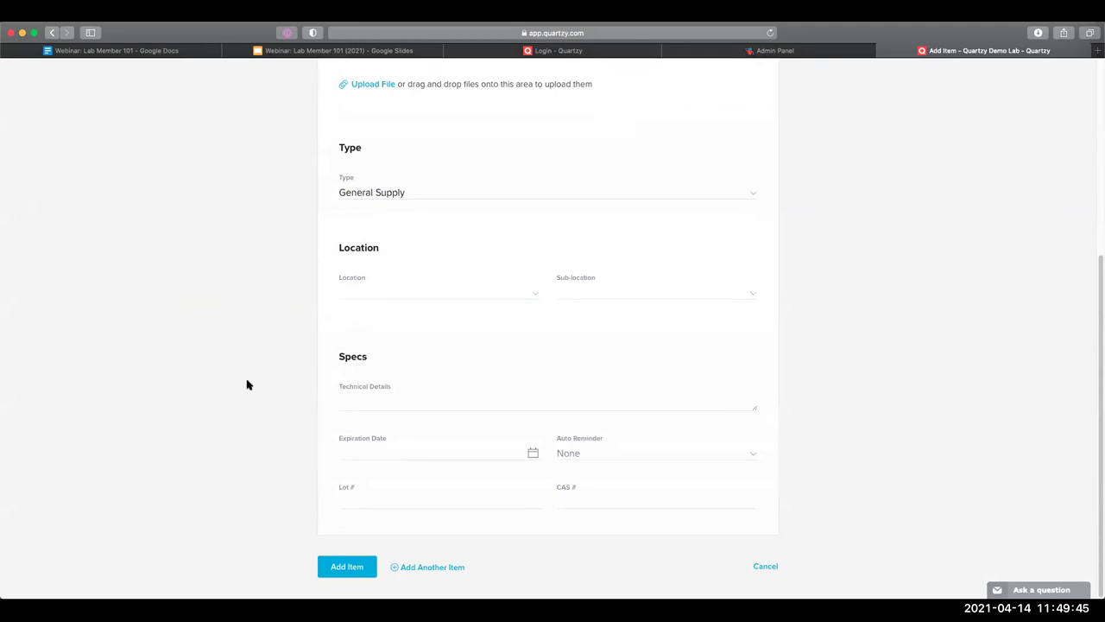
scroll(251, 371, up, 5)
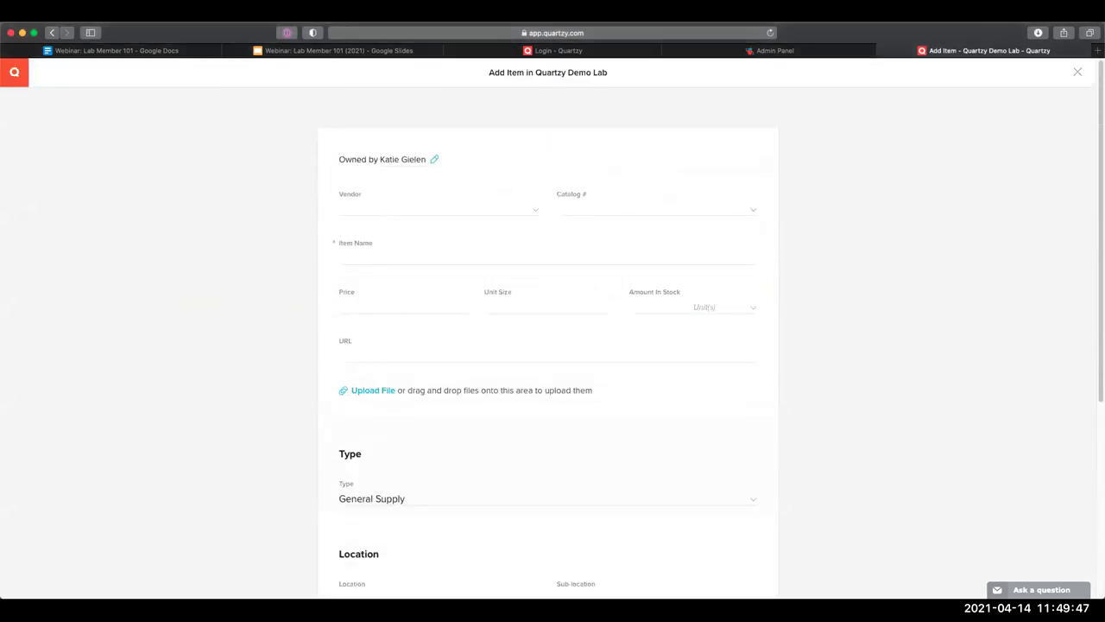
click(52, 32)
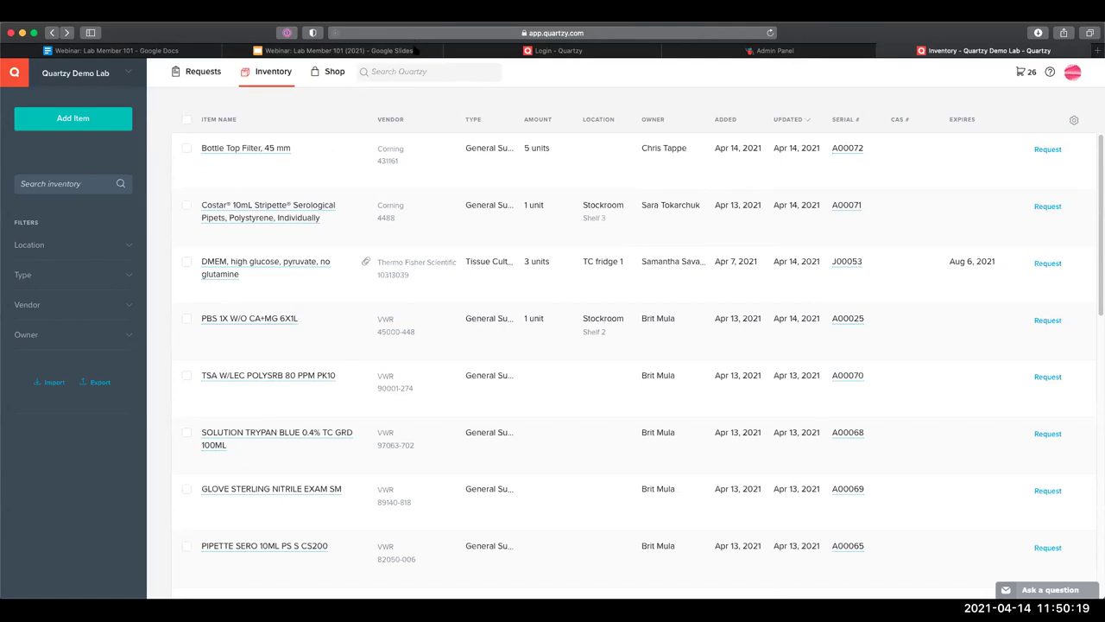
Close the 'Login - Quartzy' and 'Admin Panel' browser tabs
click(450, 50)
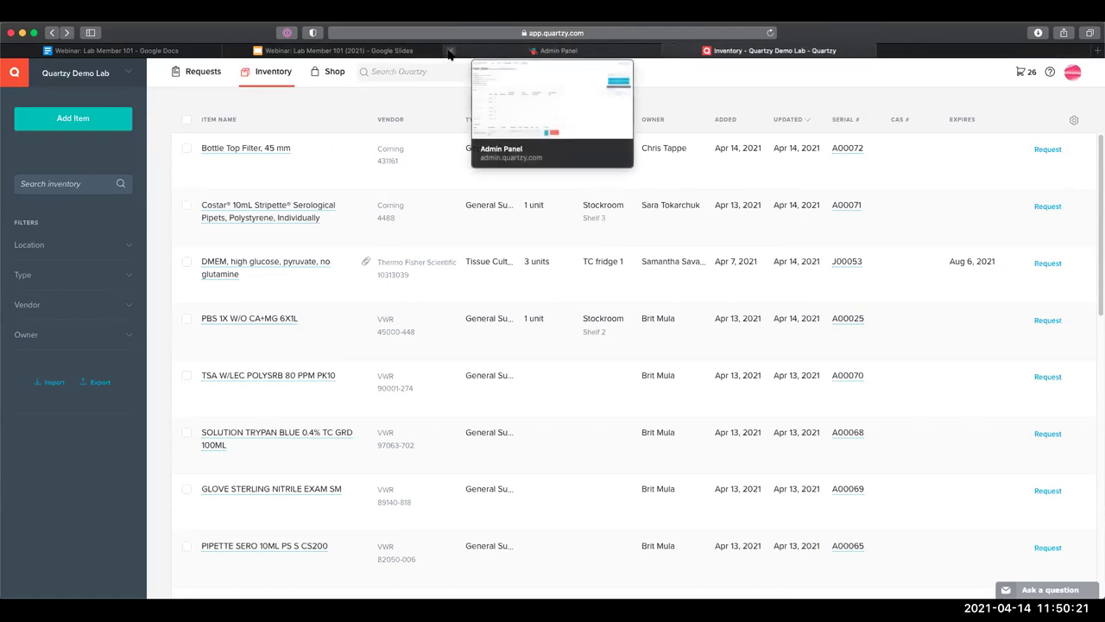
click(450, 51)
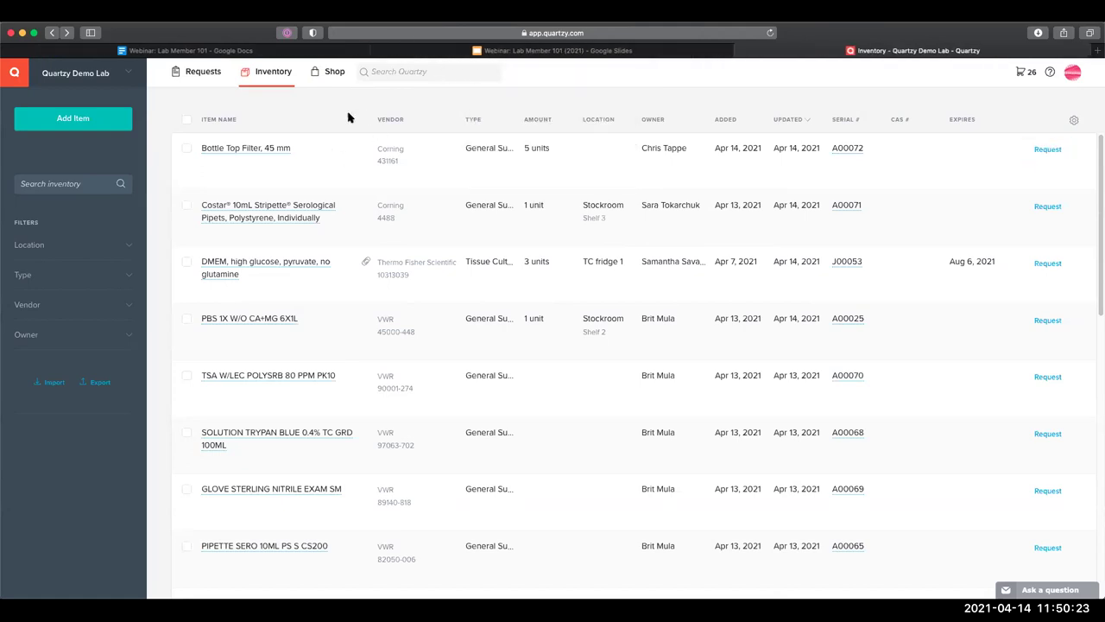
mouse_move(350, 169)
click(1077, 76)
In Email Settings, change 'Request is approved by another admin' emails from Never to Immediately
click(1064, 125)
click(580, 129)
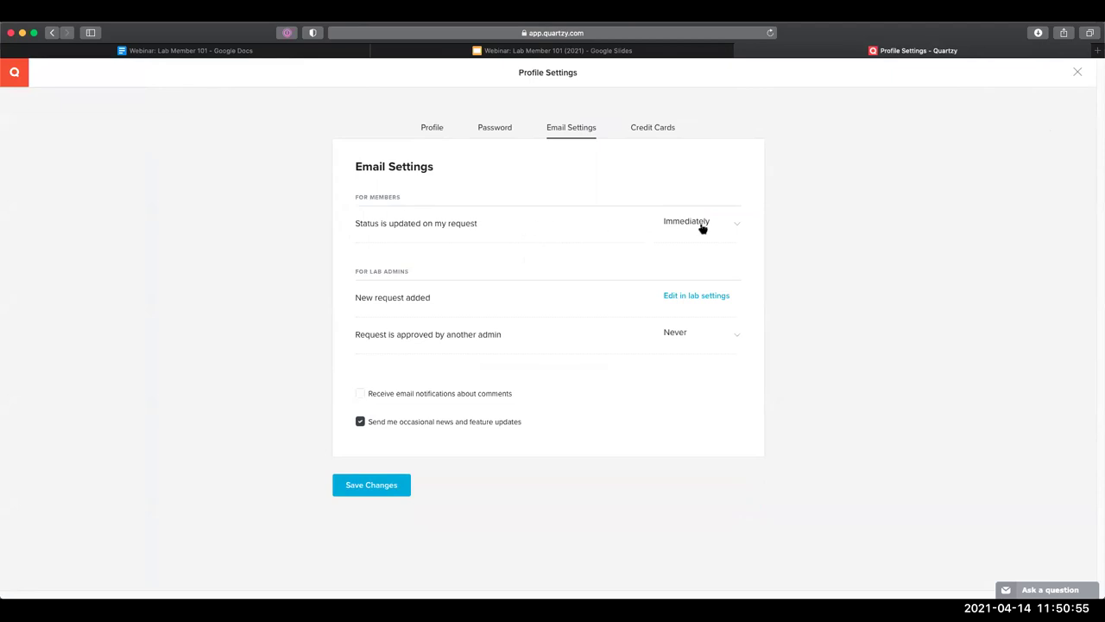
click(735, 227)
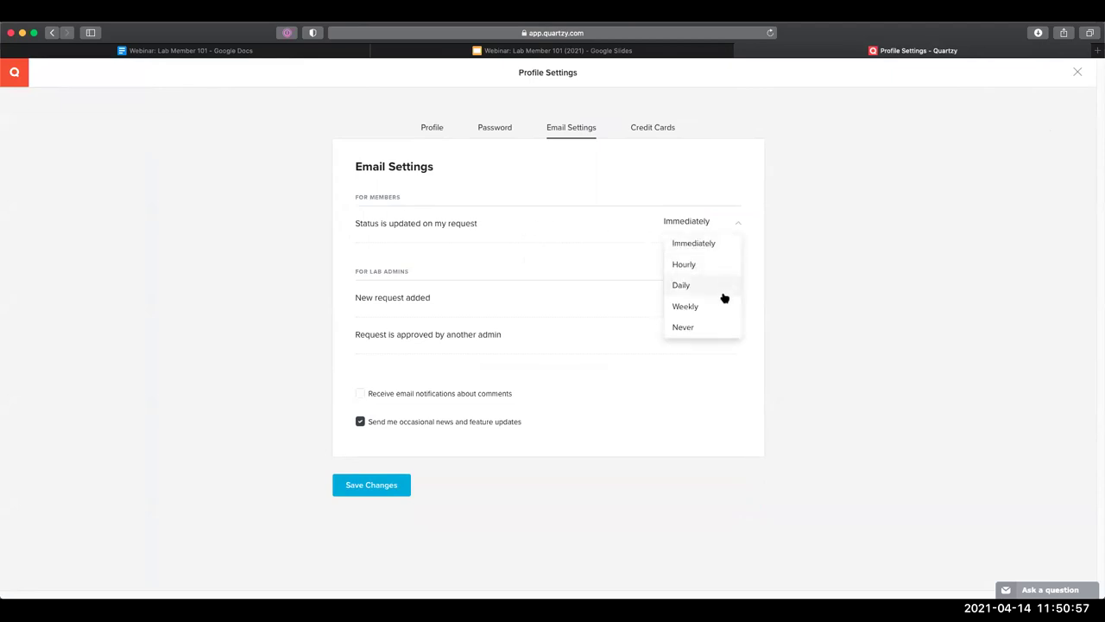
click(539, 301)
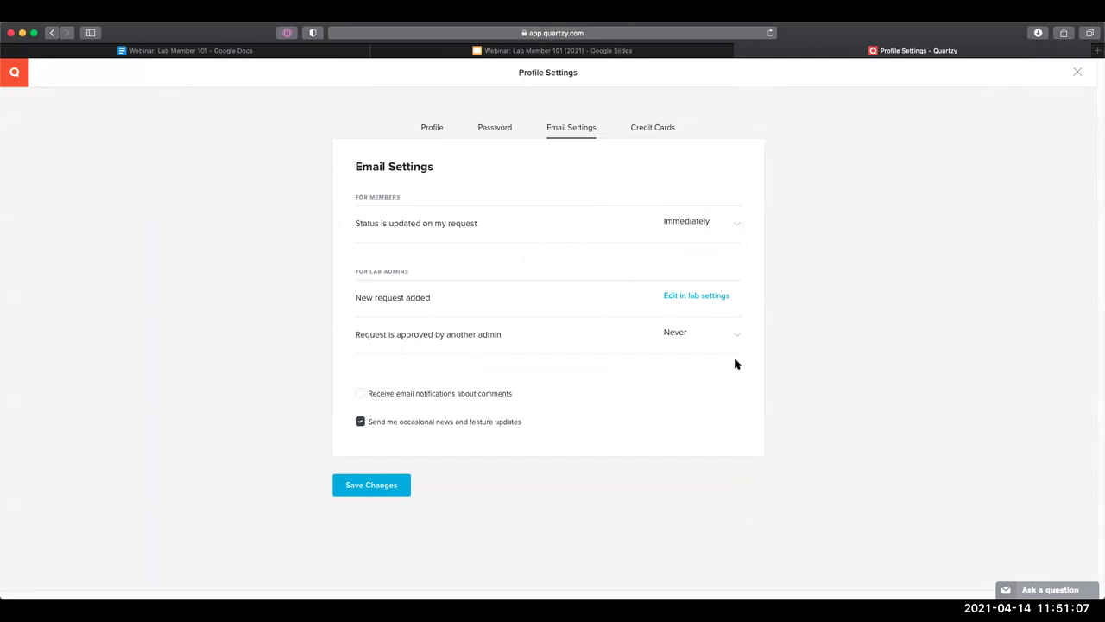
click(706, 337)
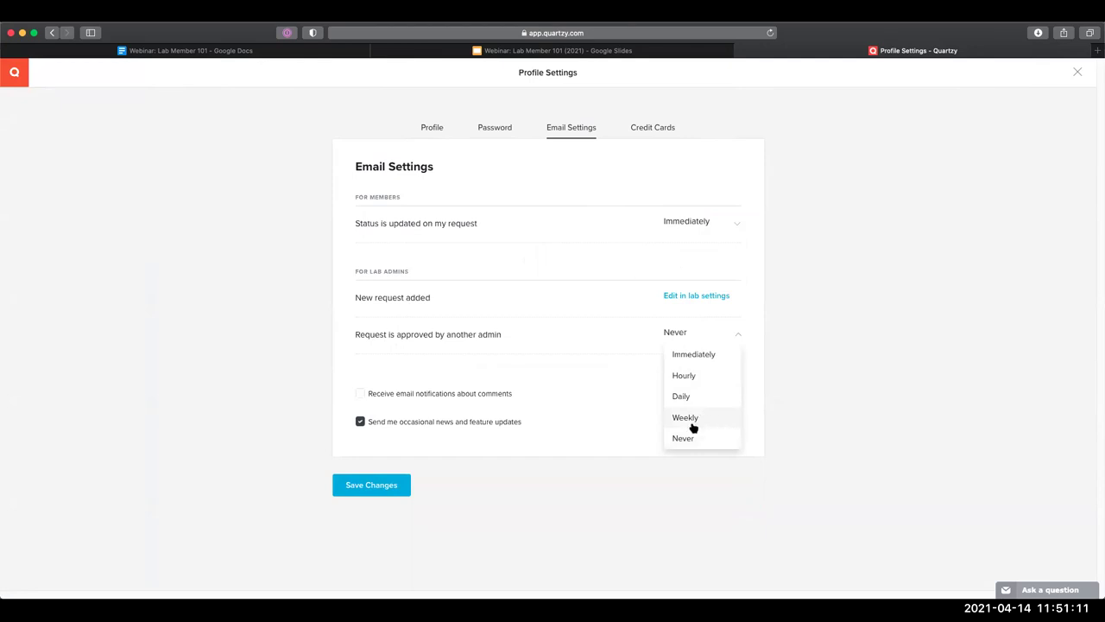
click(707, 358)
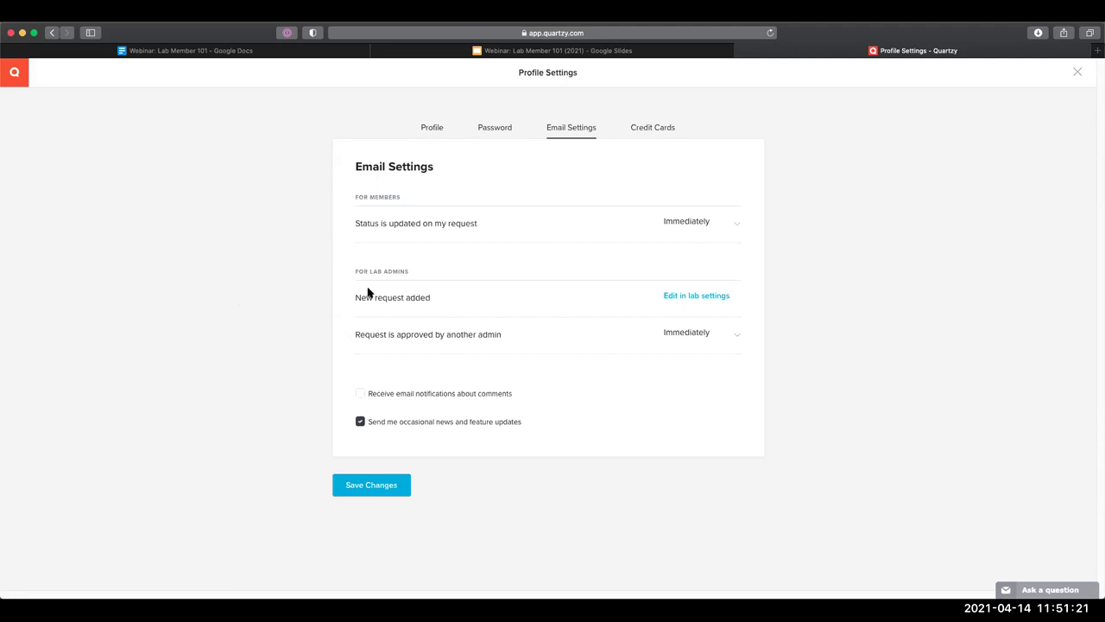
click(679, 297)
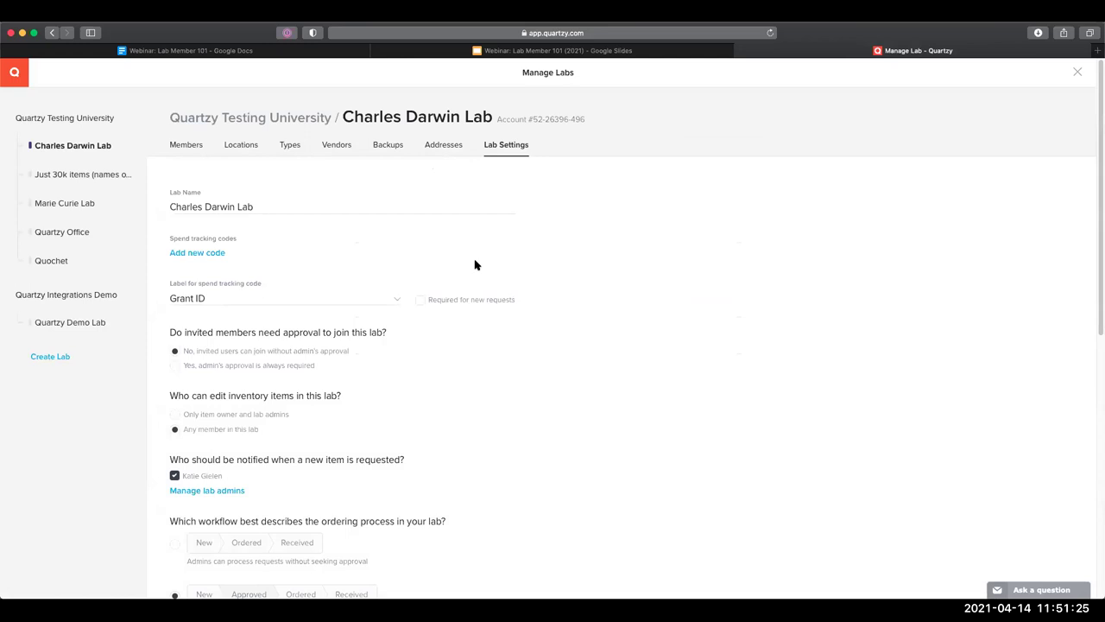
Review the Lab Settings page, then return to the lab's requests page
scroll(475, 277, down, 5)
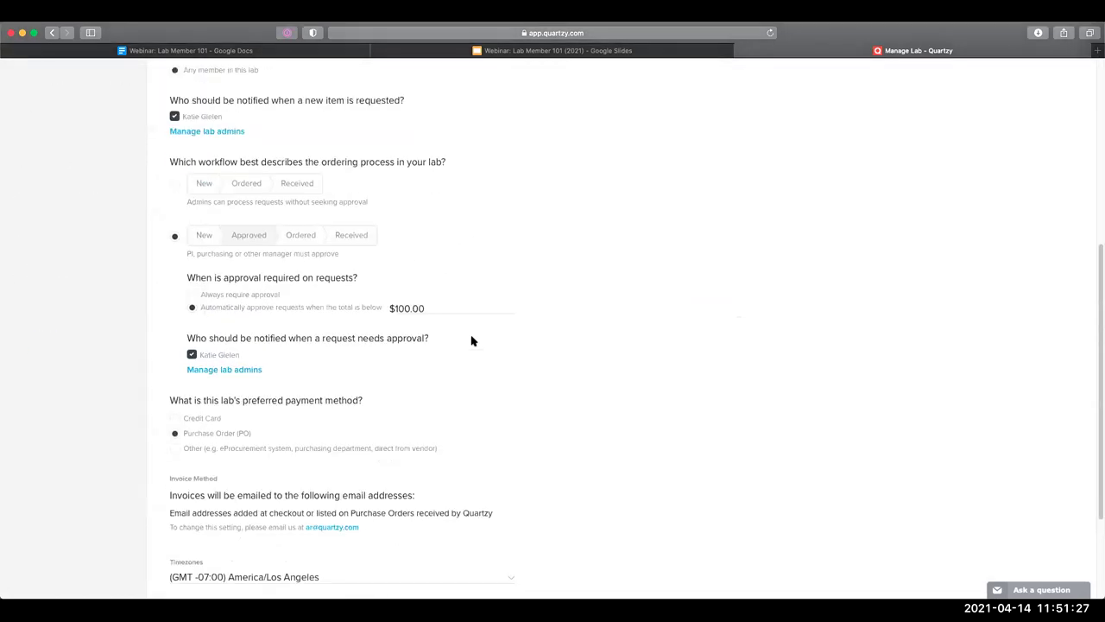
scroll(472, 341, up, 2)
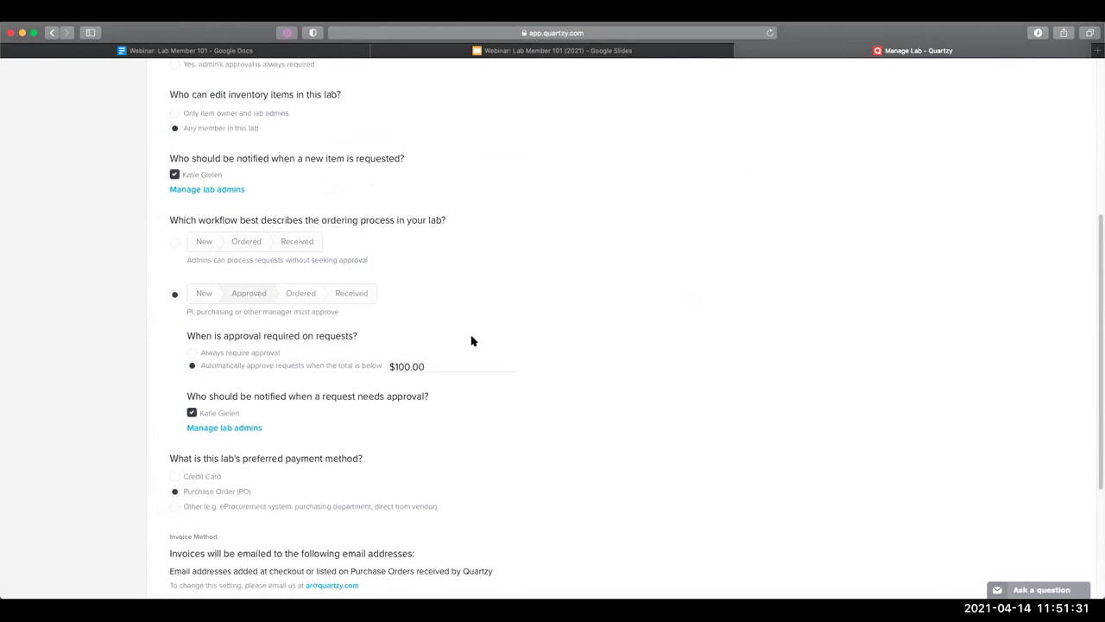
scroll(471, 341, up, 3)
scroll(456, 333, up, 2)
click(26, 78)
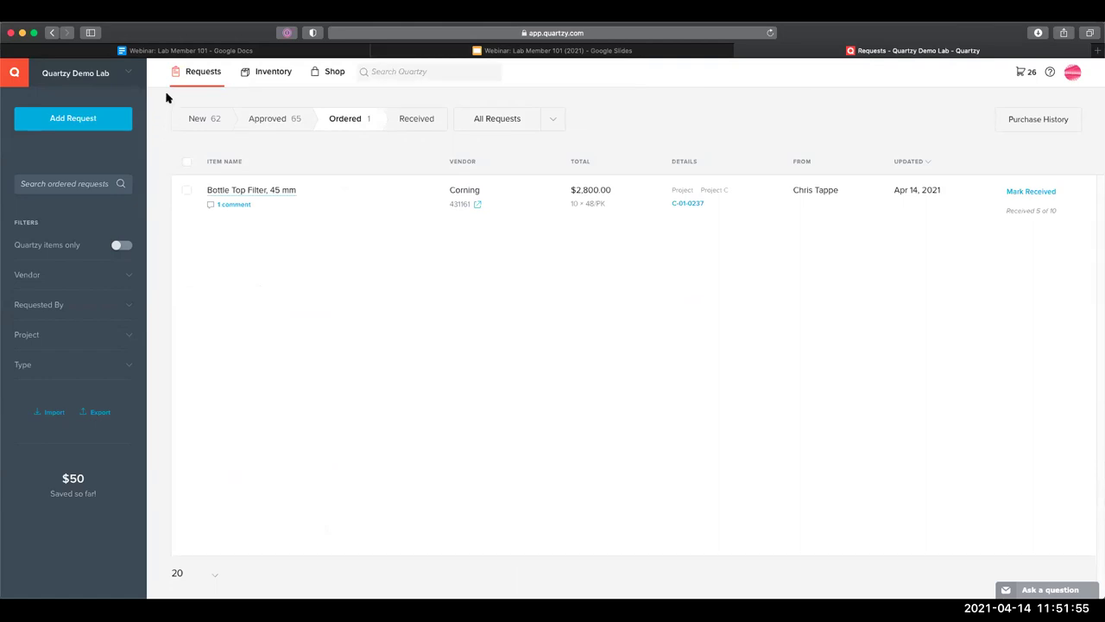
Present the Getting additional support slide full-screen in Google Slides
click(474, 50)
click(422, 289)
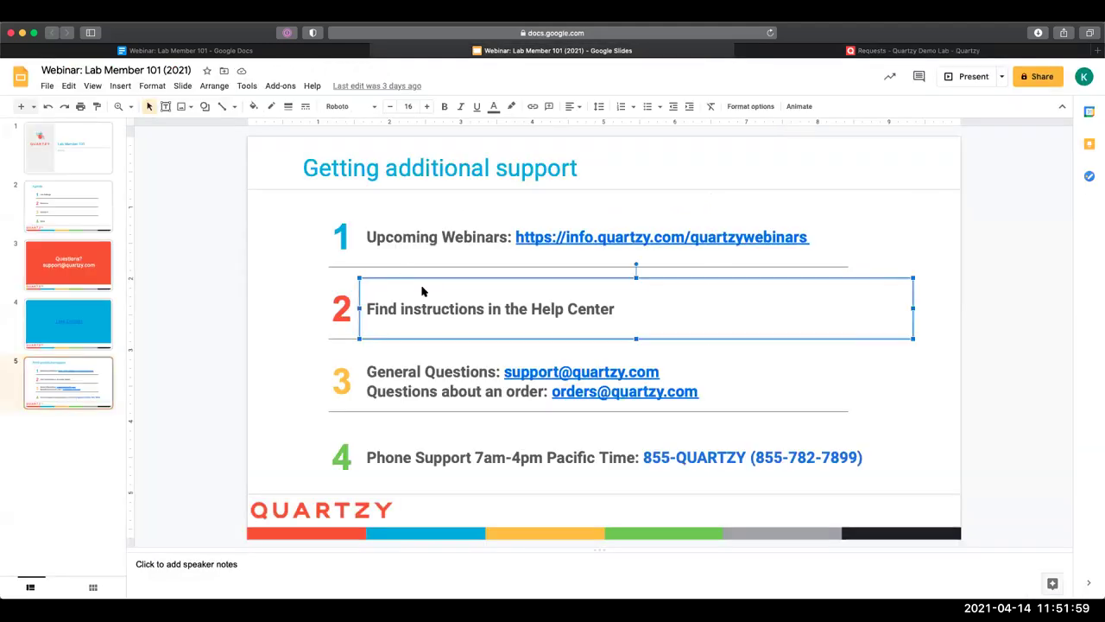
click(957, 82)
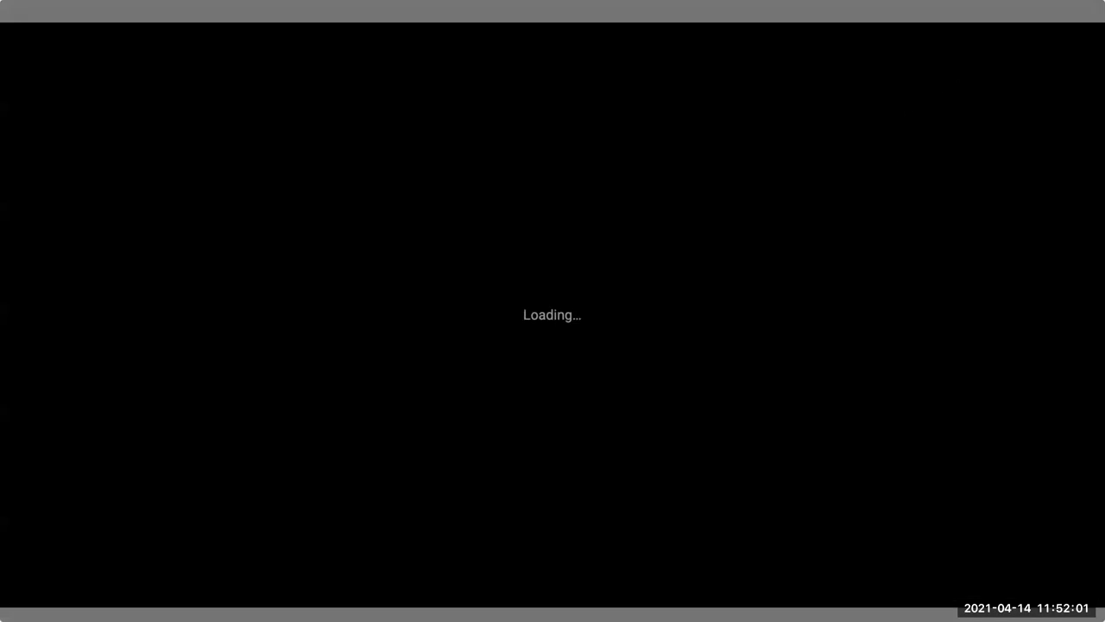